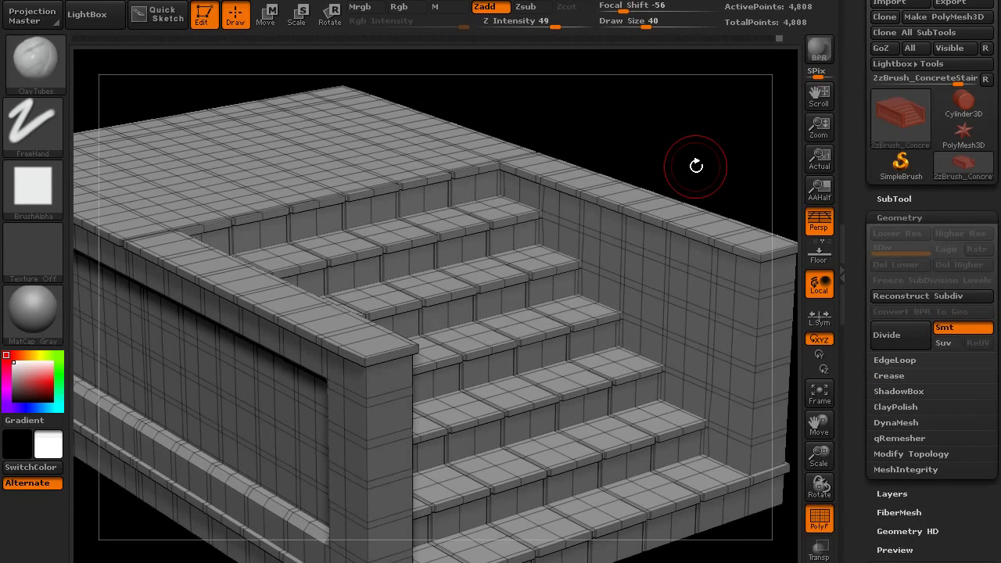
Step: Try subdividing the stairs mesh twice with smoothing on, check it without the wireframe, and undo both subdivisions
{"action": "mouse_move", "coordinate": [694, 145]}
{"action": "left_mouse_down"}
{"action": "mouse_move", "coordinate": [693, 168]}
{"action": "mouse_move", "coordinate": [687, 152]}
{"action": "left_mouse_up"}
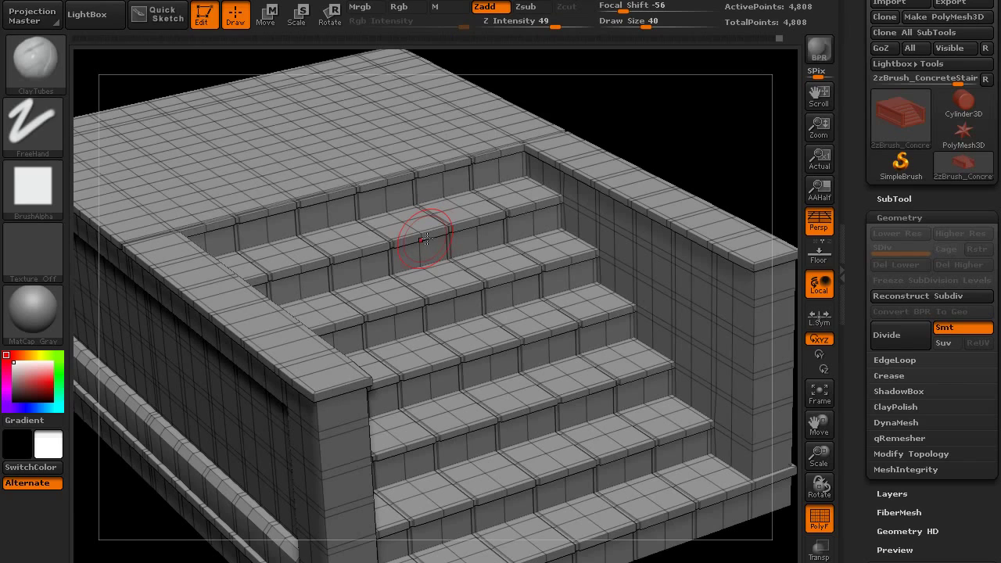
{"action": "left_click_drag", "start_coordinate": [664, 128], "coordinate": [677, 123]}
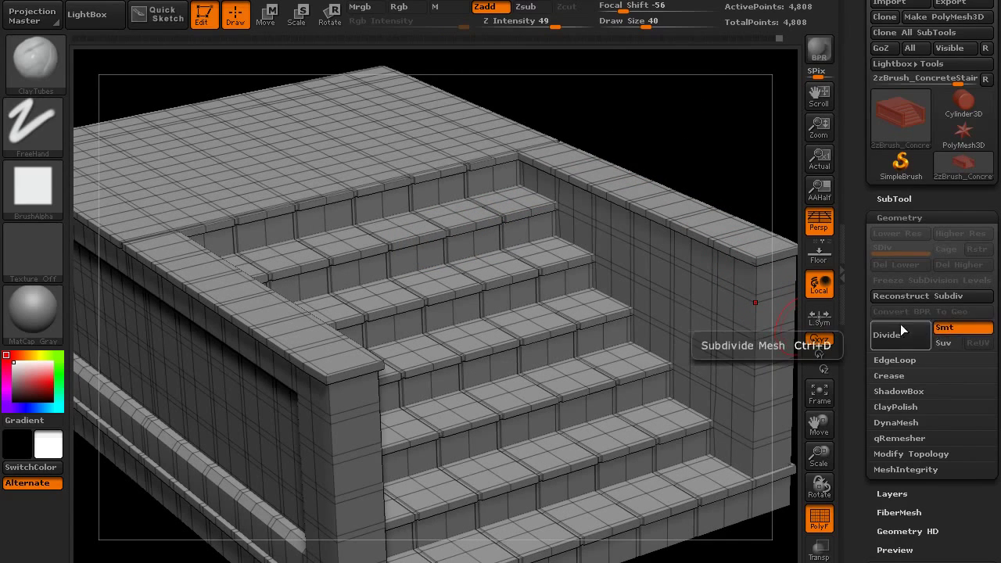
{"action": "key", "text": "ctrl"}
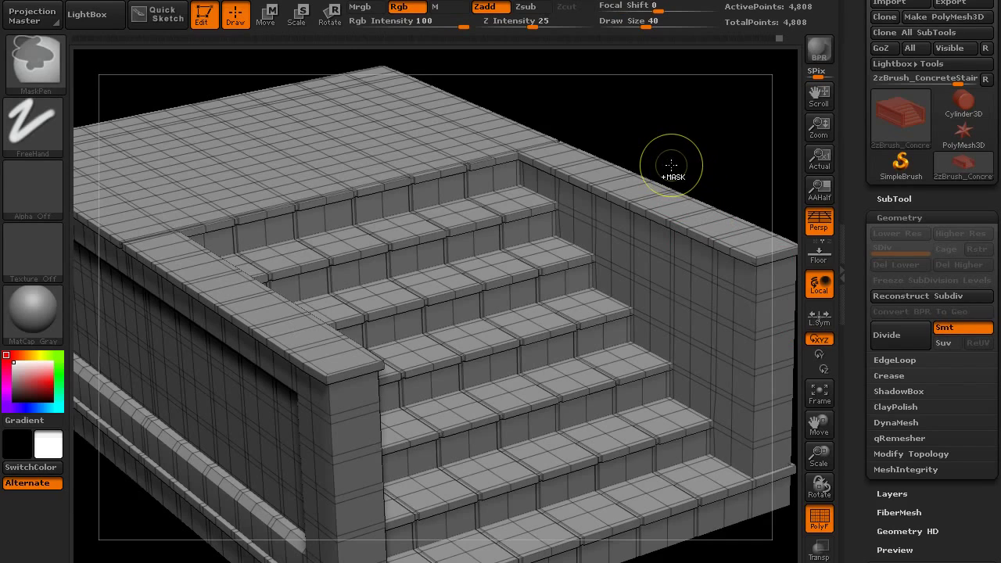
{"action": "key", "text": "ctrl+d"}
{"action": "key", "text": "ctrl+d"}
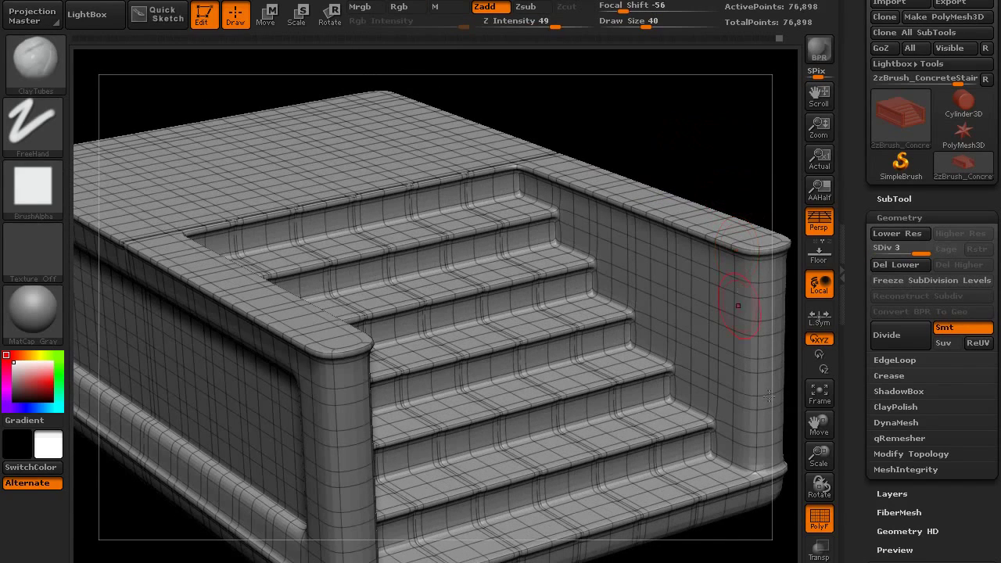
{"action": "left_click", "coordinate": [819, 518]}
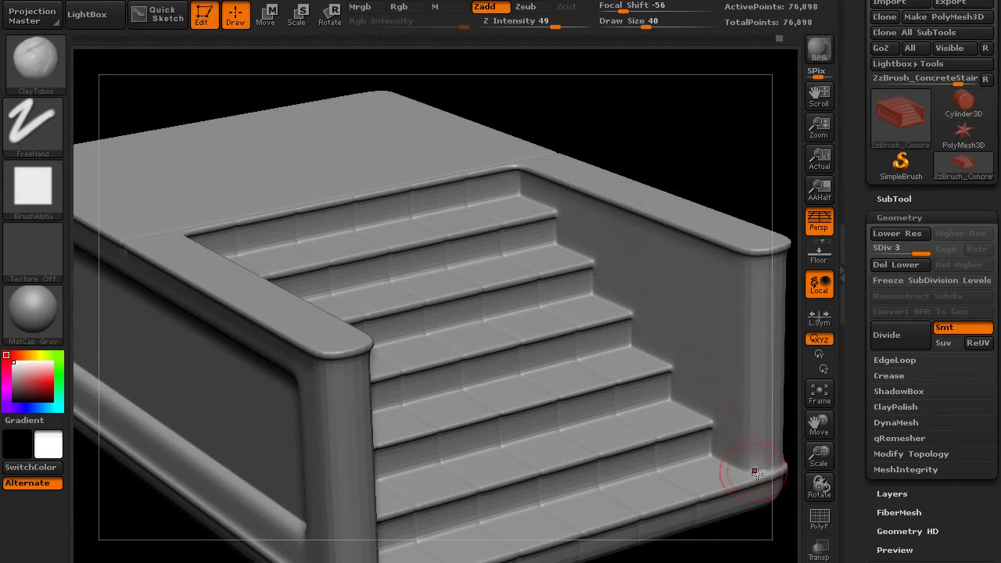
{"action": "key", "text": "ctrl+z"}
{"action": "key", "text": "ctrl+z"}
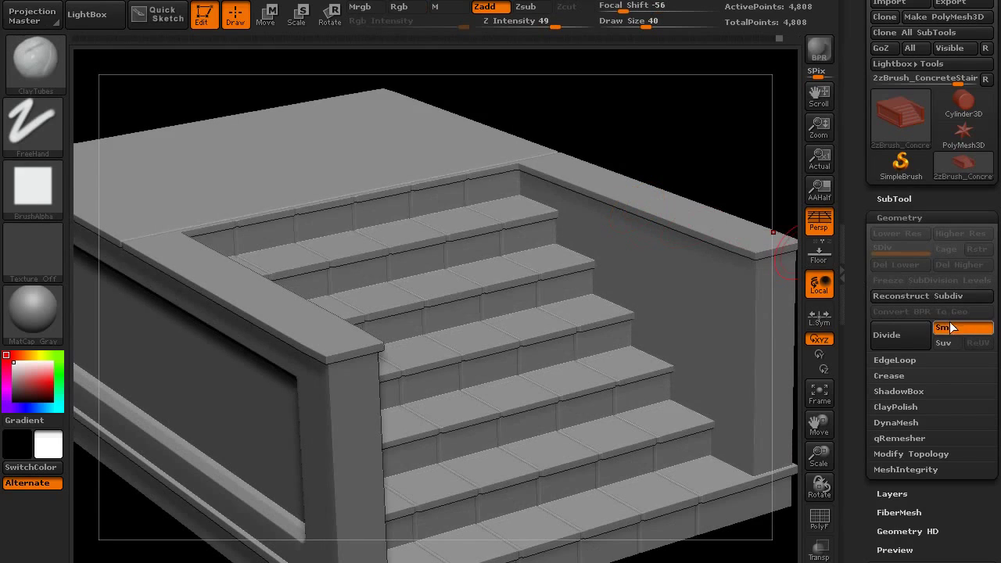
Step: Turn the wireframe display on, disable subdivision smoothing, and divide the stairs mesh twice to subdivision level 3
{"action": "key", "text": "shift+f"}
{"action": "left_click", "coordinate": [961, 330]}
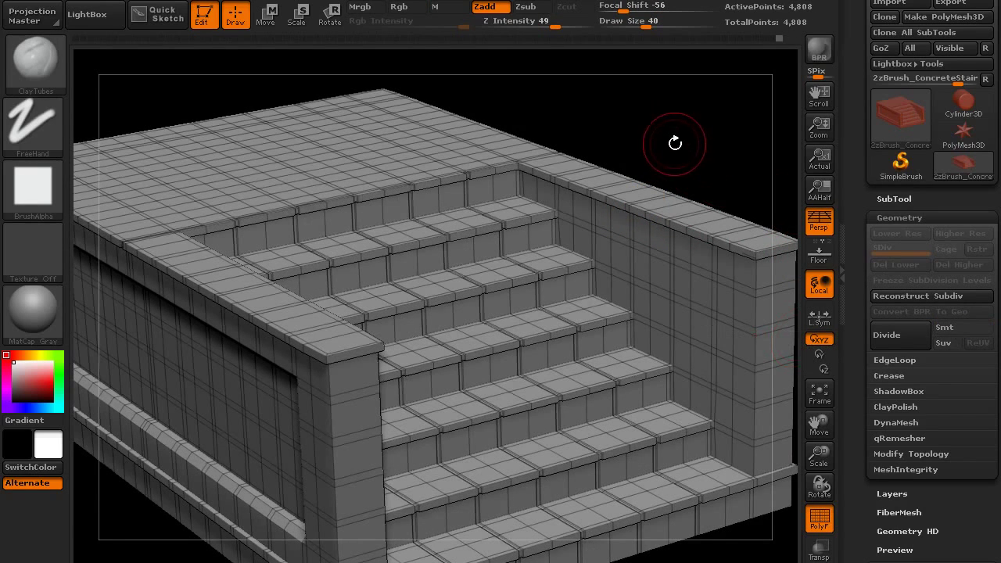
{"action": "left_click_drag", "start_coordinate": [675, 143], "coordinate": [680, 143]}
{"action": "key", "text": "ctrl+d"}
{"action": "key", "text": "ctrl+d"}
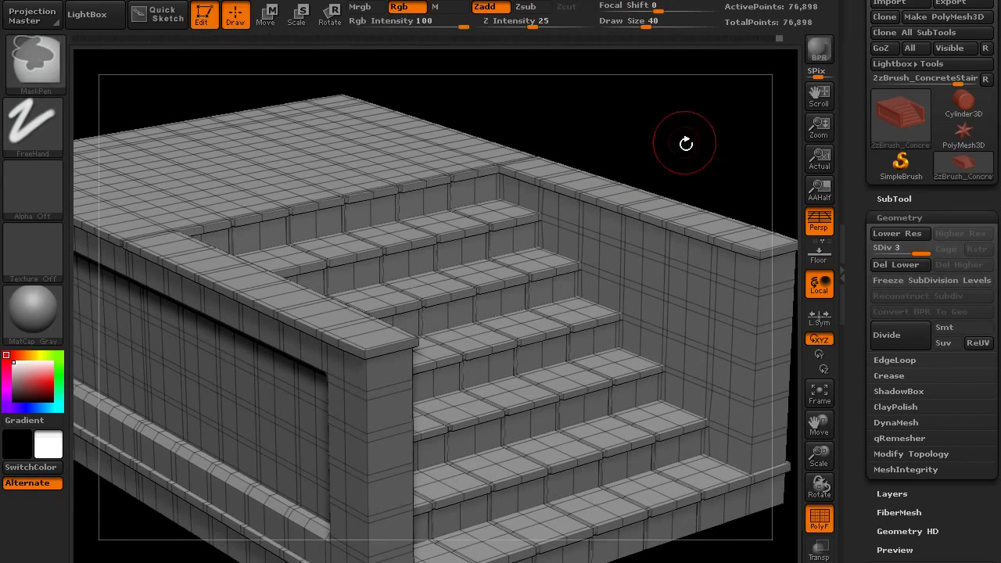
{"action": "mouse_move", "coordinate": [643, 140]}
{"action": "left_mouse_down"}
{"action": "mouse_move", "coordinate": [657, 134]}
{"action": "mouse_move", "coordinate": [642, 134]}
{"action": "left_mouse_up"}
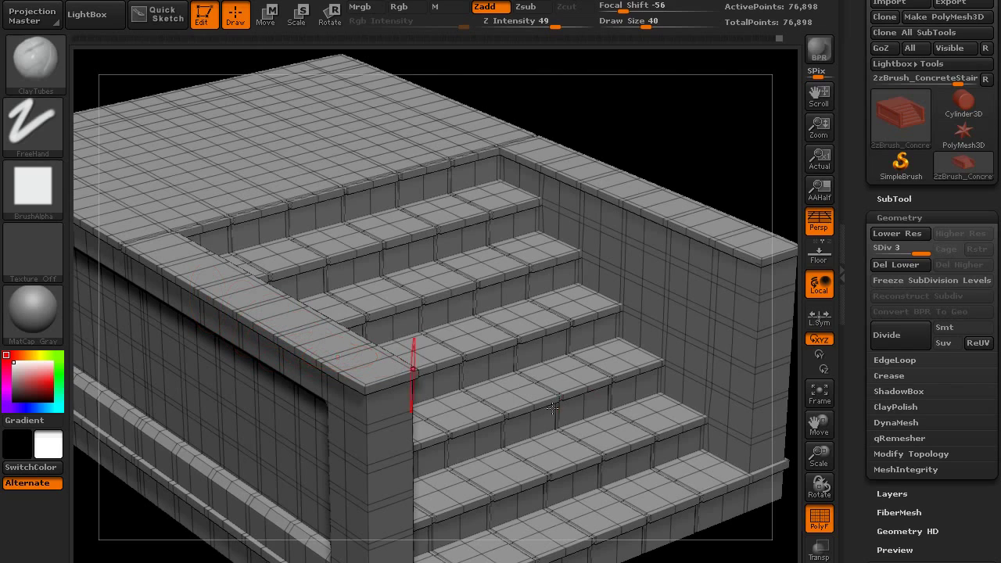
Step: Re-enable subdivision smoothing, divide the stairs mesh twice to level 5, and hide the wireframe
{"action": "left_click", "coordinate": [943, 328]}
{"action": "key", "text": "ctrl"}
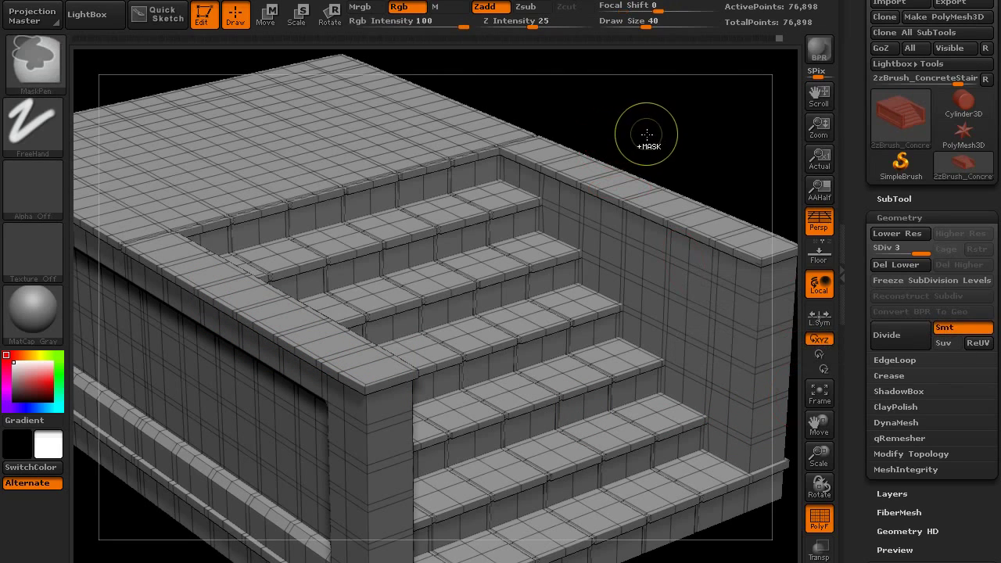
{"action": "key", "text": "ctrl+d"}
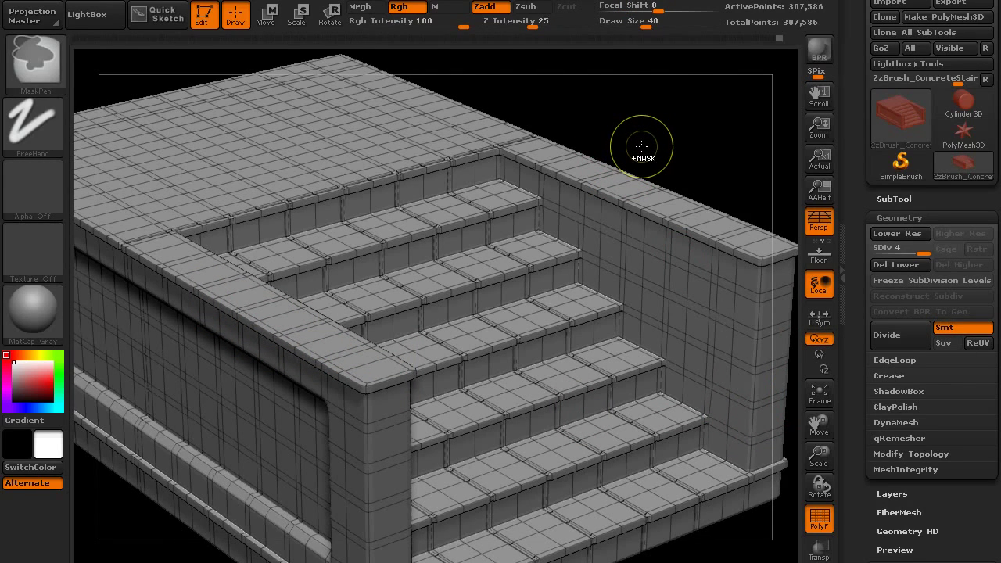
{"action": "key", "text": "ctrl+d"}
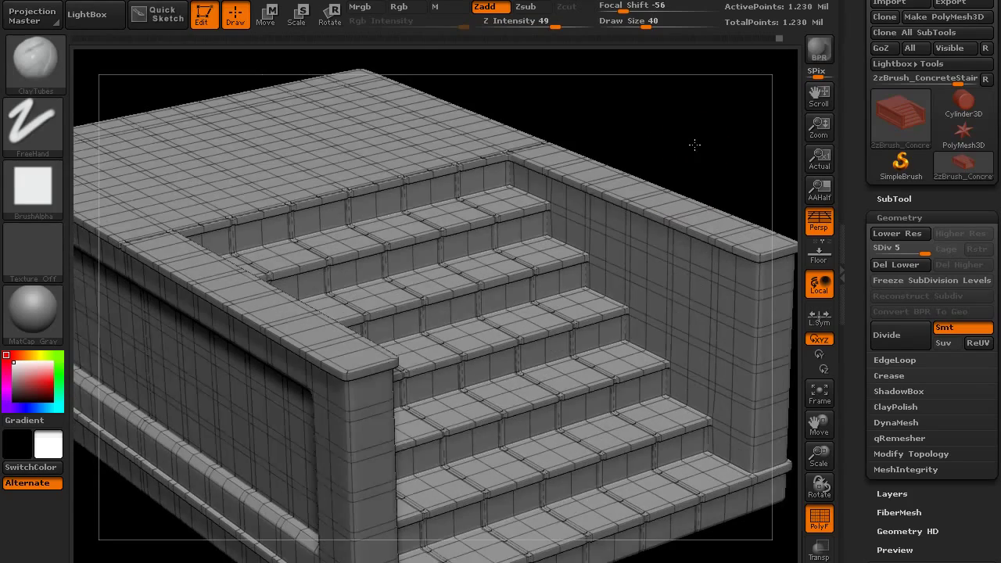
{"action": "left_click_drag", "start_coordinate": [655, 139], "coordinate": [683, 193]}
{"action": "left_click", "coordinate": [819, 518]}
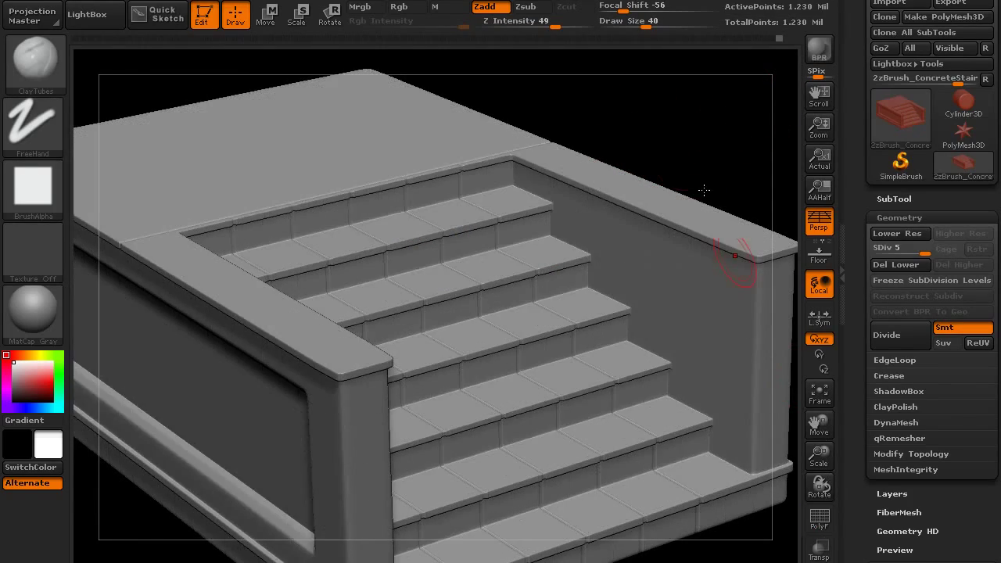
{"action": "mouse_move", "coordinate": [679, 139]}
{"action": "left_mouse_down"}
{"action": "mouse_move", "coordinate": [661, 133]}
{"action": "mouse_move", "coordinate": [686, 143]}
{"action": "left_mouse_up"}
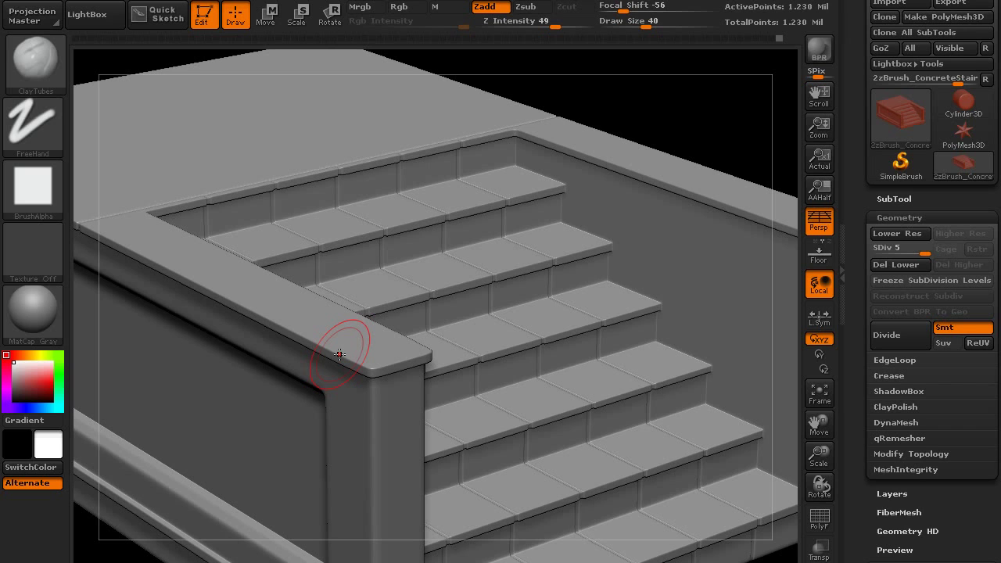
Step: Select the ClayTubes brush in Zadd mode with a draw size of 80
{"action": "key", "text": "b"}
{"action": "key", "text": "c"}
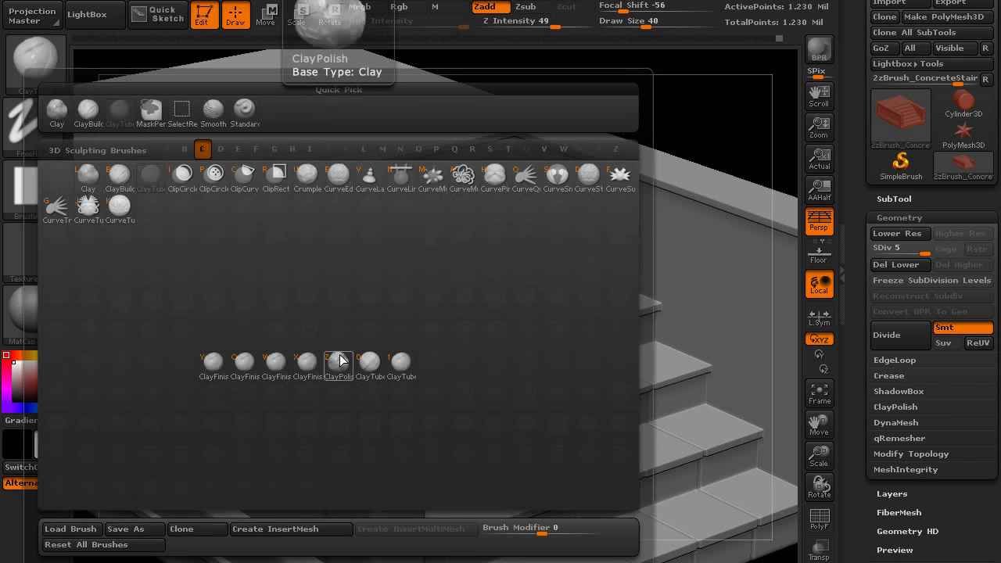
{"action": "key", "text": "t"}
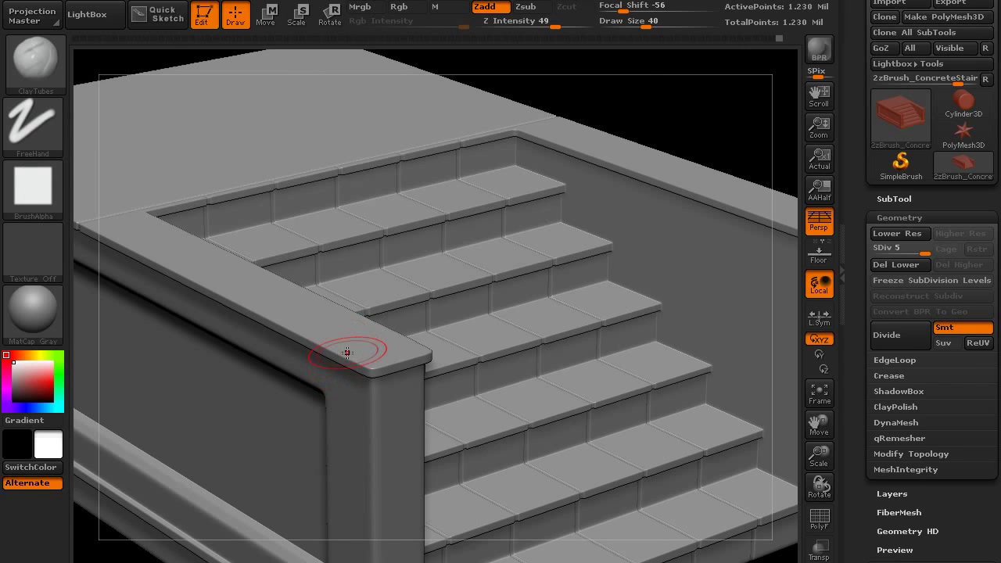
{"action": "key", "text": "b"}
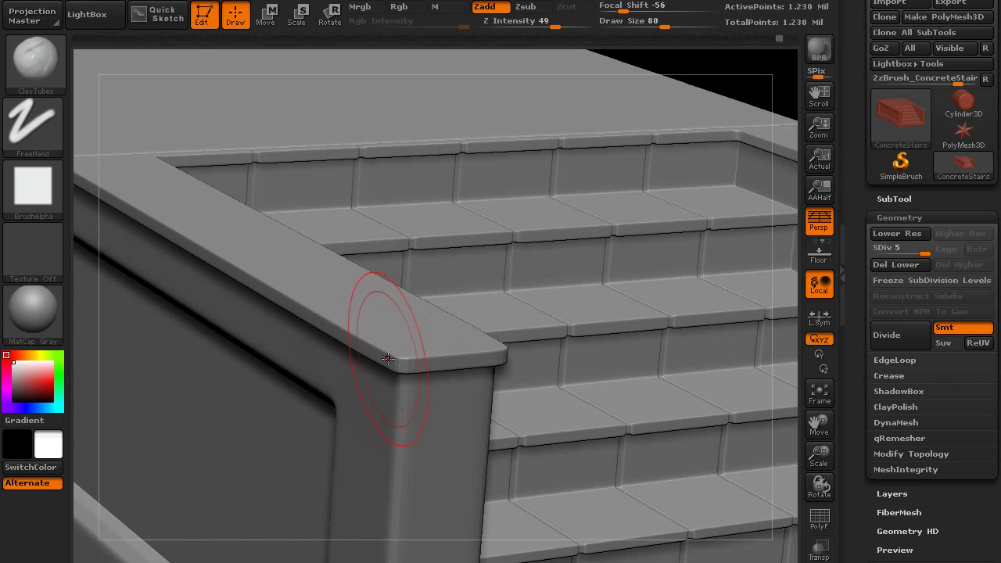
{"action": "left_click", "coordinate": [526, 9]}
{"action": "left_click", "coordinate": [503, 10]}
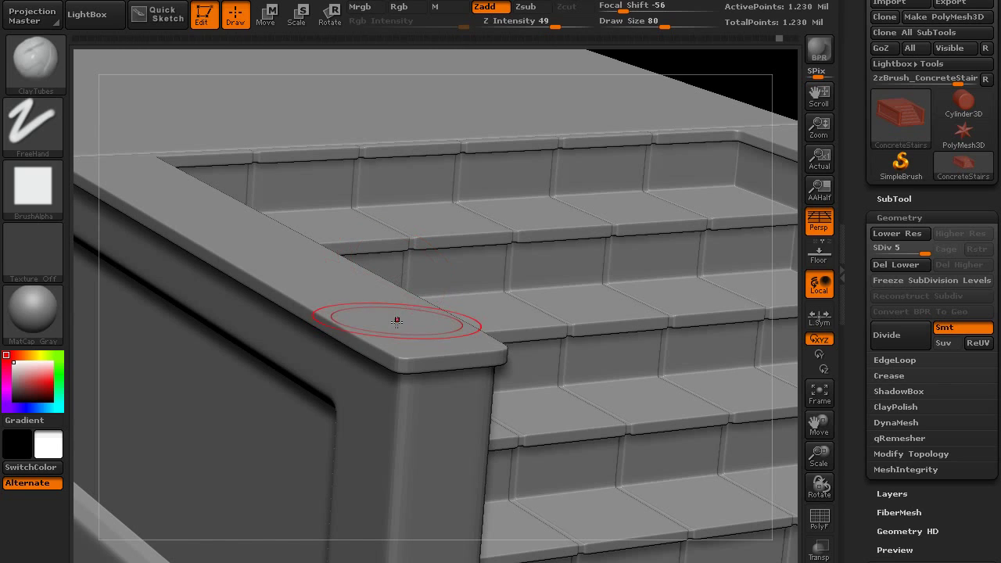
Step: Subdivide the stairs once more to level 6 and carve away the upper front corner of the panelled side wall's end post
{"action": "key", "text": "ctrl"}
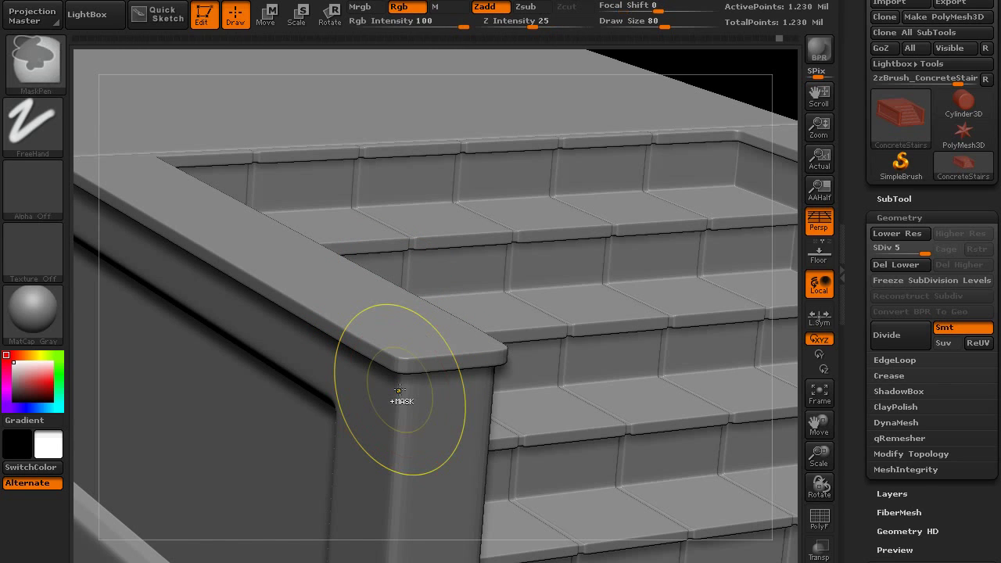
{"action": "key", "text": "ctrl+d"}
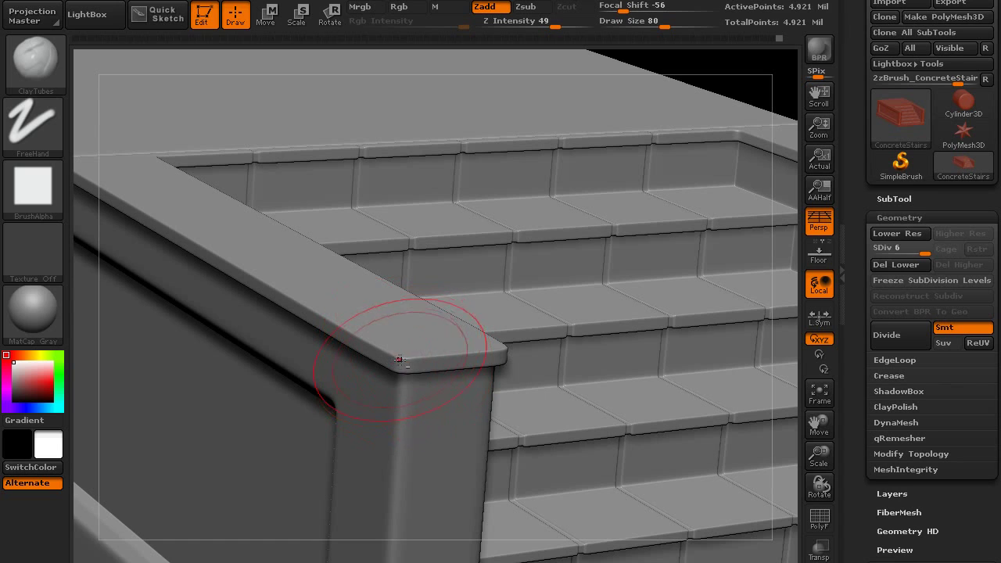
{"action": "mouse_move", "coordinate": [404, 365]}
{"action": "left_mouse_down", "text": "alt"}
{"action": "mouse_move", "coordinate": [406, 373]}
{"action": "mouse_move", "coordinate": [384, 354]}
{"action": "mouse_move", "coordinate": [409, 381]}
{"action": "mouse_move", "coordinate": [438, 372]}
{"action": "mouse_move", "coordinate": [399, 384]}
{"action": "mouse_move", "coordinate": [396, 403]}
{"action": "mouse_move", "coordinate": [362, 341]}
{"action": "mouse_move", "coordinate": [392, 366]}
{"action": "mouse_move", "coordinate": [358, 341]}
{"action": "mouse_move", "coordinate": [408, 370]}
{"action": "mouse_move", "coordinate": [438, 374]}
{"action": "mouse_move", "coordinate": [406, 452]}
{"action": "left_mouse_up", "text": "alt"}
{"action": "mouse_move", "coordinate": [540, 394]}
{"action": "right_mouse_down"}
{"action": "mouse_move", "coordinate": [492, 391]}
{"action": "mouse_move", "coordinate": [478, 329]}
{"action": "right_mouse_up"}
{"action": "mouse_move", "coordinate": [494, 362]}
{"action": "right_mouse_down"}
{"action": "mouse_move", "coordinate": [485, 333]}
{"action": "mouse_move", "coordinate": [493, 396]}
{"action": "right_mouse_up"}
{"action": "mouse_move", "coordinate": [502, 349]}
{"action": "left_mouse_down", "text": "alt"}
{"action": "mouse_move", "coordinate": [469, 347]}
{"action": "mouse_move", "coordinate": [462, 358]}
{"action": "mouse_move", "coordinate": [494, 353]}
{"action": "mouse_move", "coordinate": [518, 329]}
{"action": "left_mouse_up", "text": "alt"}
{"action": "mouse_move", "coordinate": [487, 366]}
{"action": "left_mouse_down", "text": "alt"}
{"action": "mouse_move", "coordinate": [480, 400]}
{"action": "mouse_move", "coordinate": [512, 332]}
{"action": "mouse_move", "coordinate": [464, 373]}
{"action": "left_mouse_up", "text": "alt"}
{"action": "right_click_drag", "start_coordinate": [480, 375], "coordinate": [595, 356]}
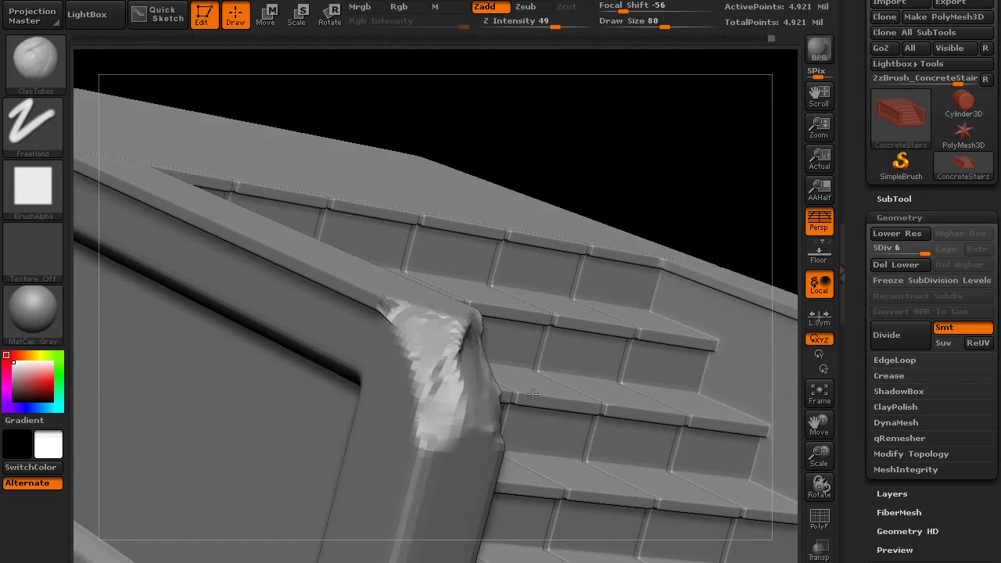
Step: Compare how the whole staircase looks with perspective switched off and on, leaving perspective on
{"action": "right_click_drag", "start_coordinate": [500, 344], "coordinate": [480, 234], "text": "ctrl"}
{"action": "right_click_drag", "start_coordinate": [559, 265], "coordinate": [449, 309]}
{"action": "left_click", "coordinate": [818, 226]}
{"action": "left_click", "coordinate": [819, 227]}
{"action": "left_click", "coordinate": [819, 226]}
{"action": "left_click", "coordinate": [818, 229]}
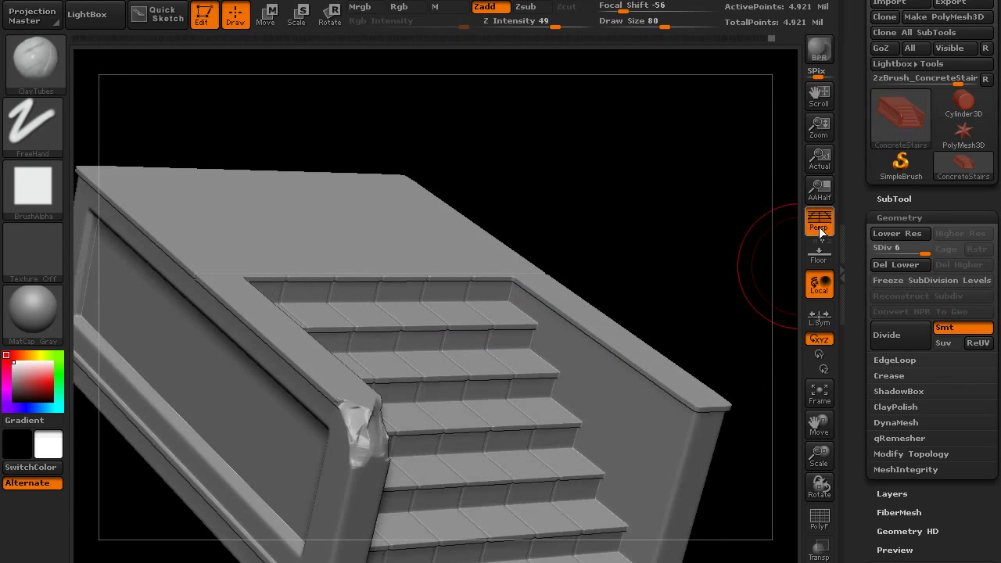
{"action": "left_click", "coordinate": [820, 226]}
{"action": "left_click", "coordinate": [819, 226]}
{"action": "left_click", "coordinate": [819, 226]}
{"action": "left_click", "coordinate": [819, 225]}
Step: Examine the broken post corner and the opposite side wall from several angles
{"action": "right_click_drag", "start_coordinate": [497, 368], "coordinate": [462, 383]}
{"action": "right_click_drag", "start_coordinate": [467, 419], "coordinate": [378, 373], "text": "alt"}
{"action": "right_click_drag", "start_coordinate": [335, 324], "coordinate": [358, 368]}
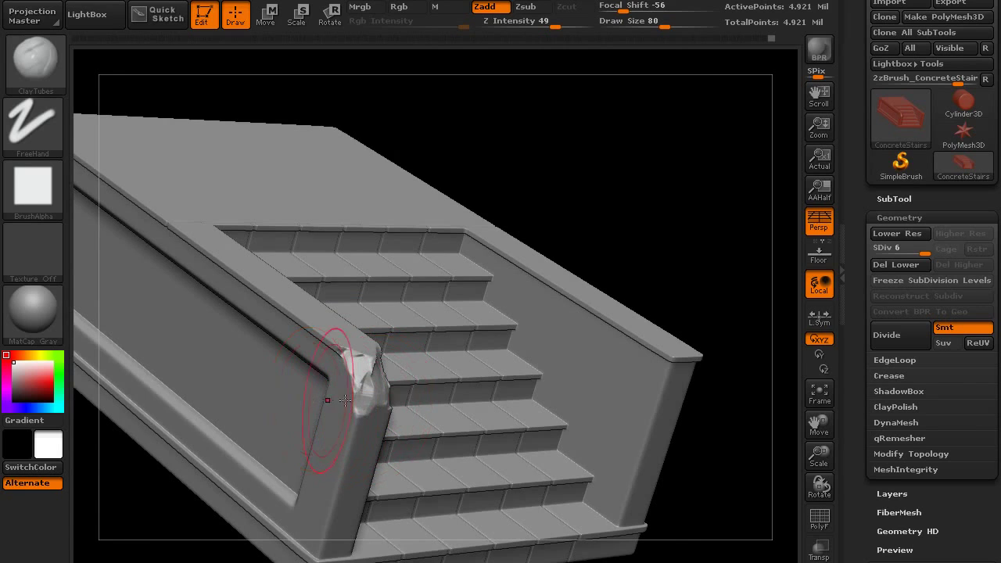
{"action": "right_click_drag", "start_coordinate": [461, 406], "coordinate": [380, 420]}
{"action": "right_click_drag", "start_coordinate": [626, 419], "coordinate": [412, 362], "text": "alt"}
{"action": "right_click_drag", "start_coordinate": [471, 385], "coordinate": [375, 438], "text": "alt"}
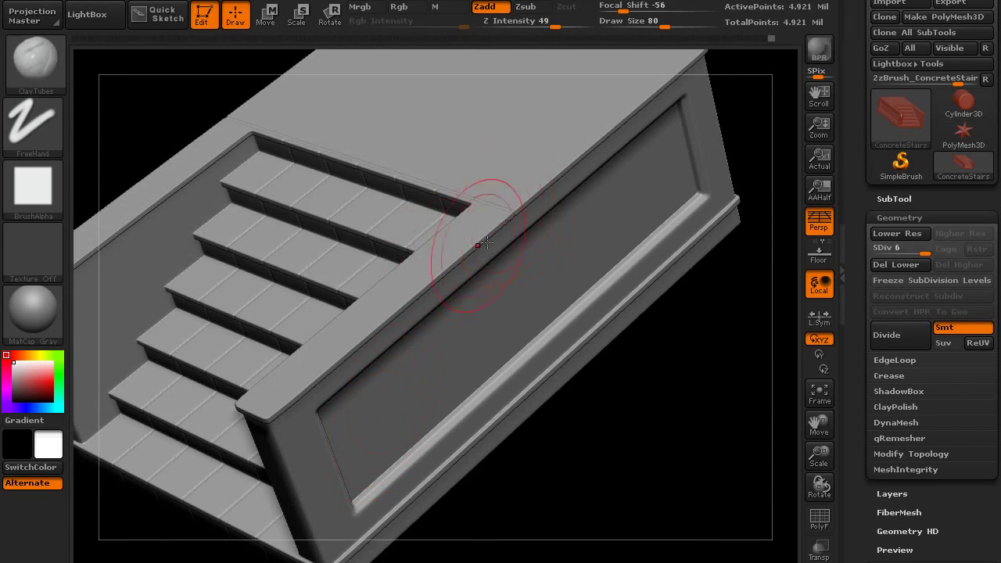
{"action": "mouse_move", "coordinate": [344, 404]}
{"action": "right_mouse_down"}
{"action": "mouse_move", "coordinate": [389, 365]}
{"action": "mouse_move", "coordinate": [382, 415]}
{"action": "mouse_move", "coordinate": [434, 331]}
{"action": "mouse_move", "coordinate": [395, 361]}
{"action": "mouse_move", "coordinate": [386, 283]}
{"action": "mouse_move", "coordinate": [373, 292]}
{"action": "mouse_move", "coordinate": [380, 378]}
{"action": "right_mouse_up"}
{"action": "right_click_drag", "start_coordinate": [281, 357], "coordinate": [474, 278]}
Step: Carve the break deeper across the front of the post and down along its stair-side edge with ClayTubes
{"action": "left_click_drag", "start_coordinate": [474, 354], "coordinate": [479, 319]}
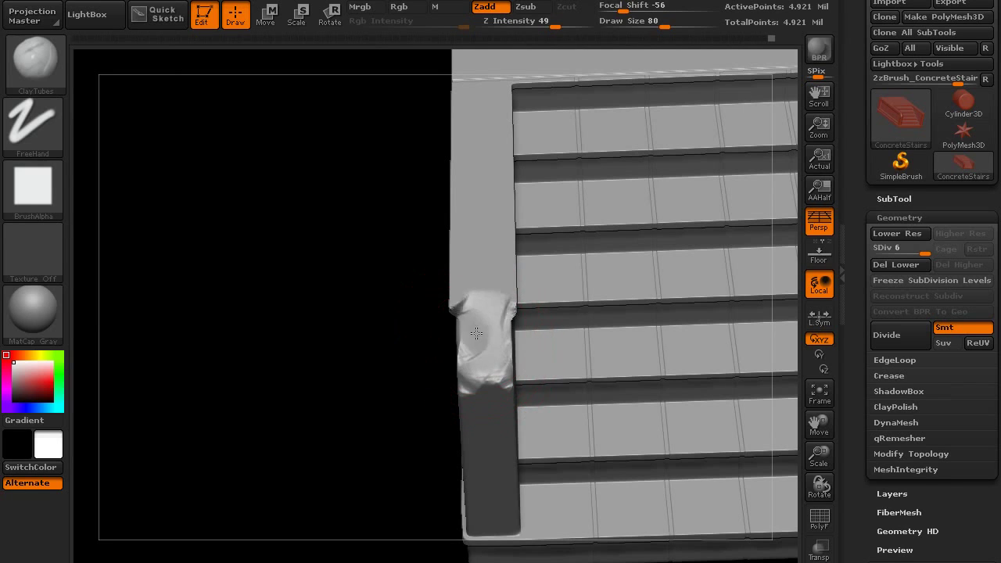
{"action": "right_click_drag", "start_coordinate": [480, 337], "coordinate": [506, 320]}
{"action": "left_click_drag", "start_coordinate": [460, 301], "coordinate": [482, 355]}
{"action": "mouse_move", "coordinate": [485, 391]}
{"action": "right_mouse_down"}
{"action": "mouse_move", "coordinate": [496, 382]}
{"action": "mouse_move", "coordinate": [515, 414]}
{"action": "right_mouse_up"}
{"action": "left_click_drag", "start_coordinate": [514, 418], "coordinate": [515, 374]}
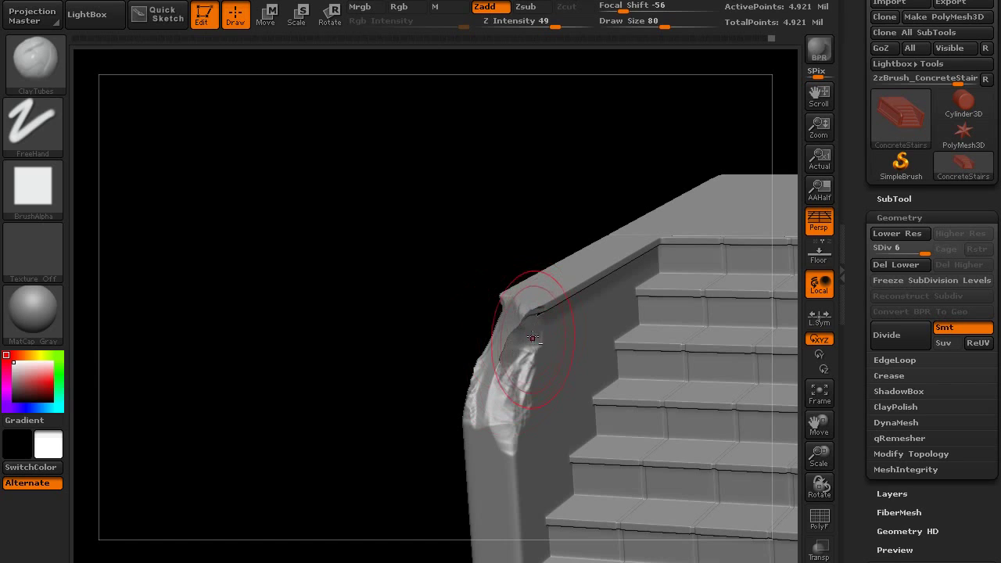
Step: Shape and smooth the stair-side edge of the break, and cut further into the broken end of the wall cap
{"action": "right_click_drag", "start_coordinate": [531, 339], "coordinate": [525, 368]}
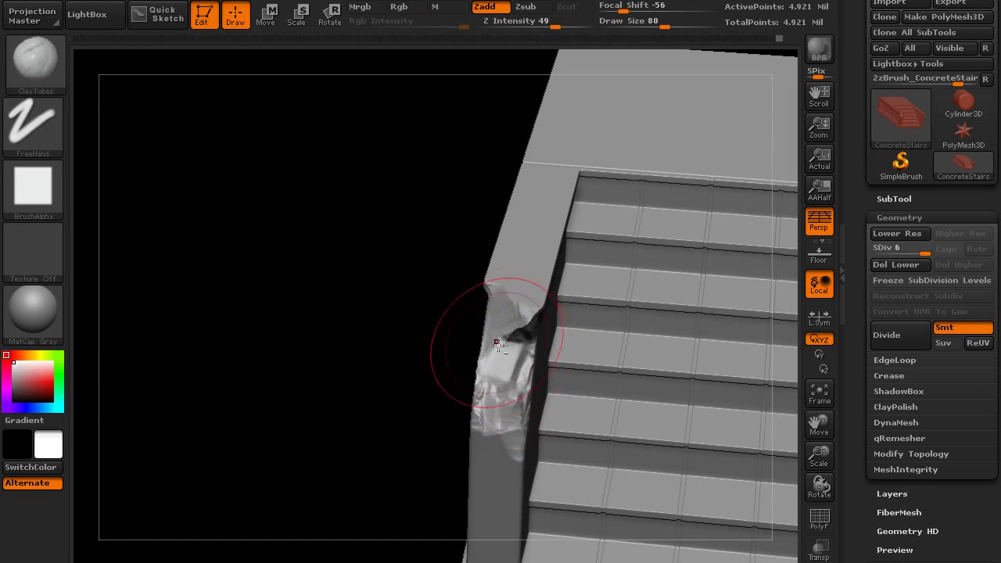
{"action": "left_click_drag", "start_coordinate": [527, 311], "coordinate": [523, 320]}
{"action": "right_click_drag", "start_coordinate": [525, 322], "coordinate": [504, 314]}
{"action": "left_click_drag", "start_coordinate": [526, 305], "coordinate": [532, 325], "text": "shift"}
{"action": "left_click_drag", "start_coordinate": [535, 283], "coordinate": [545, 282], "text": "alt"}
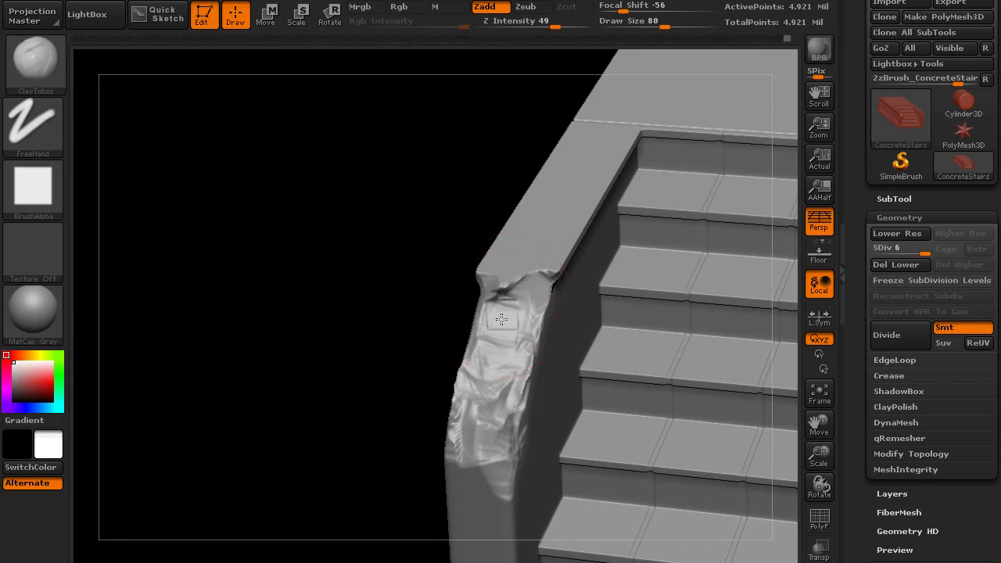
Step: Extend the break onto the post's outer panel side and smooth the rough edge there
{"action": "right_click_drag", "start_coordinate": [499, 370], "coordinate": [515, 387]}
{"action": "mouse_move", "coordinate": [479, 405]}
{"action": "right_mouse_down"}
{"action": "mouse_move", "coordinate": [479, 329]}
{"action": "mouse_move", "coordinate": [491, 418]}
{"action": "mouse_move", "coordinate": [467, 381]}
{"action": "right_mouse_up"}
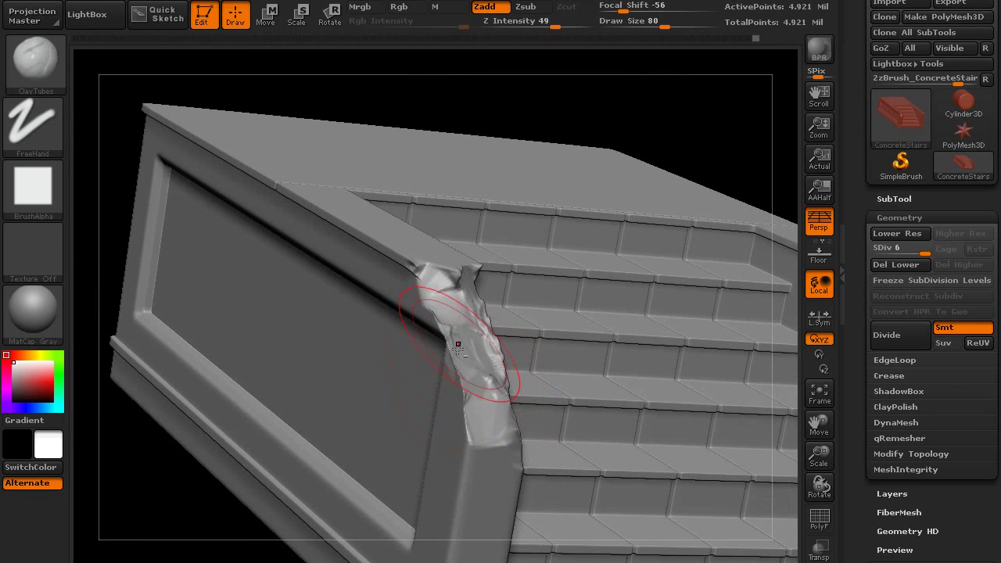
{"action": "right_click_drag", "start_coordinate": [451, 326], "coordinate": [423, 323]}
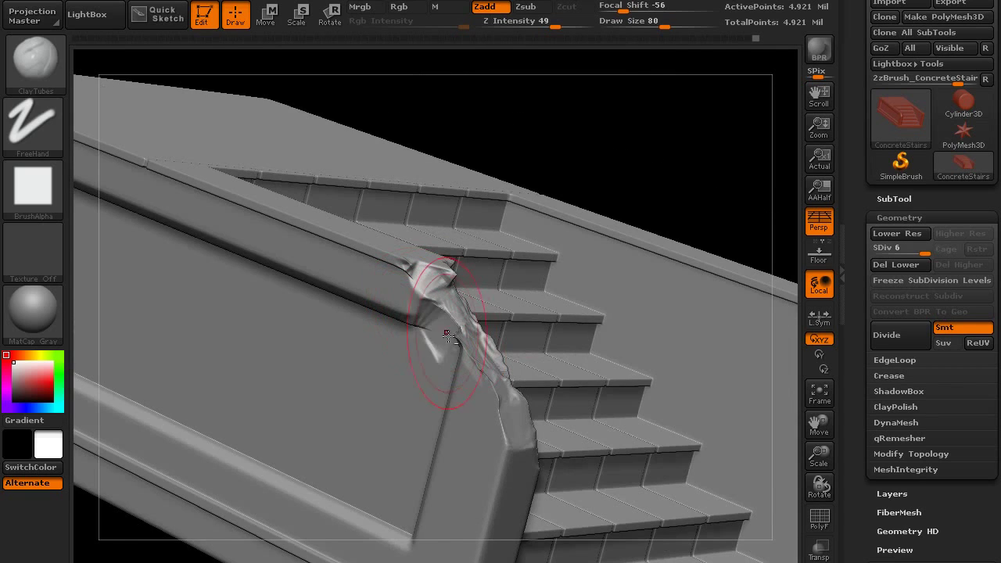
{"action": "right_click_drag", "start_coordinate": [469, 350], "coordinate": [469, 366]}
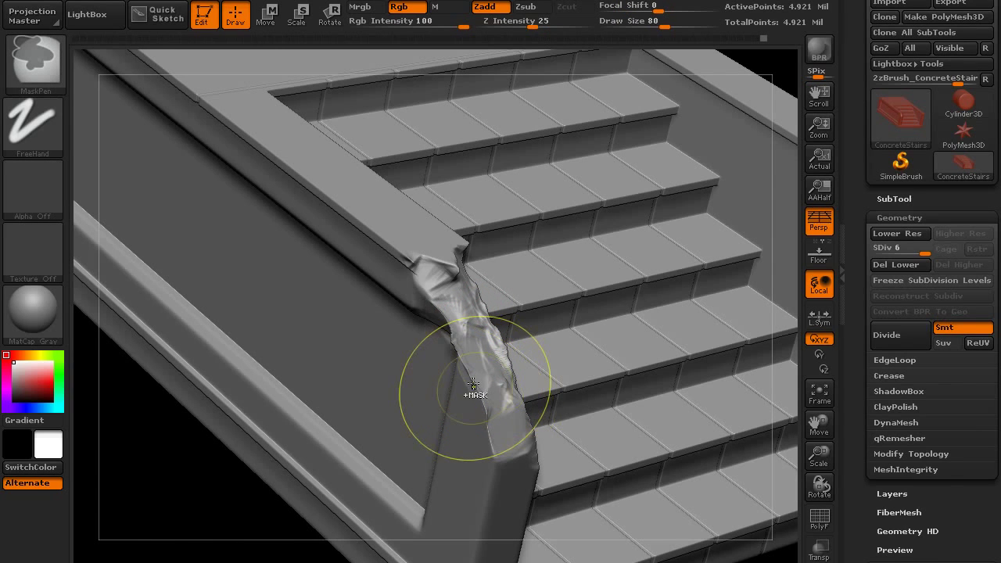
{"action": "right_click_drag", "start_coordinate": [491, 385], "coordinate": [469, 374]}
{"action": "left_click_drag", "start_coordinate": [470, 373], "coordinate": [449, 328], "text": "shift"}
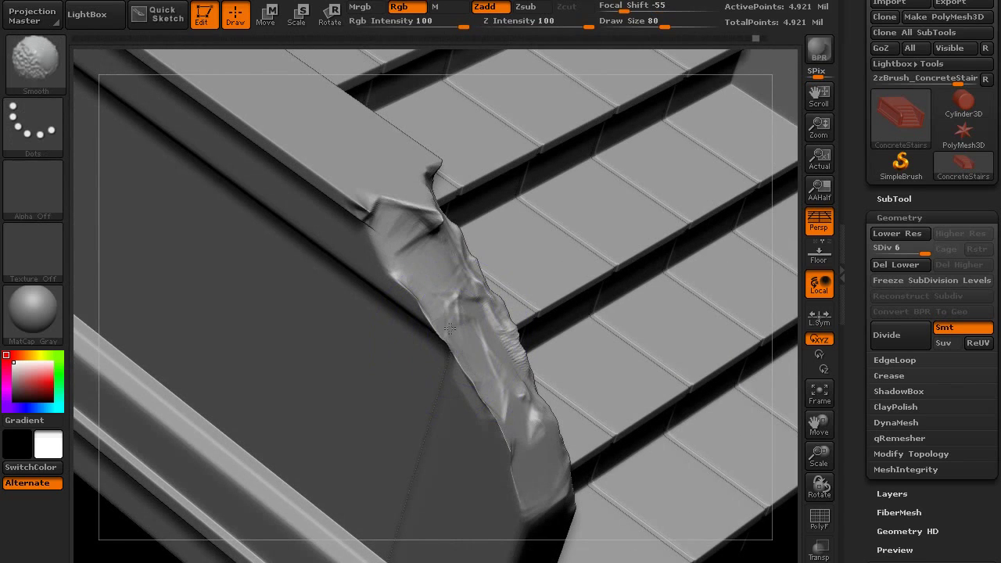
{"action": "left_click_drag", "start_coordinate": [481, 388], "coordinate": [481, 408], "text": "shift"}
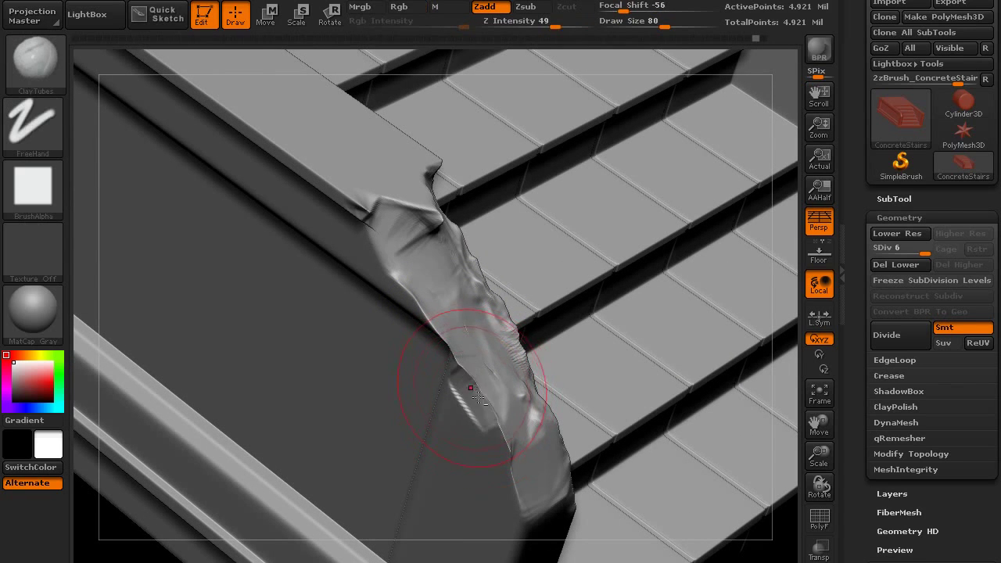
Step: Carve a chipped notch into the outer edge of the break, below the cap at the recessed panel's upper corner
{"action": "right_click_drag", "start_coordinate": [444, 341], "coordinate": [432, 312]}
{"action": "left_click_drag", "start_coordinate": [451, 313], "coordinate": [435, 297]}
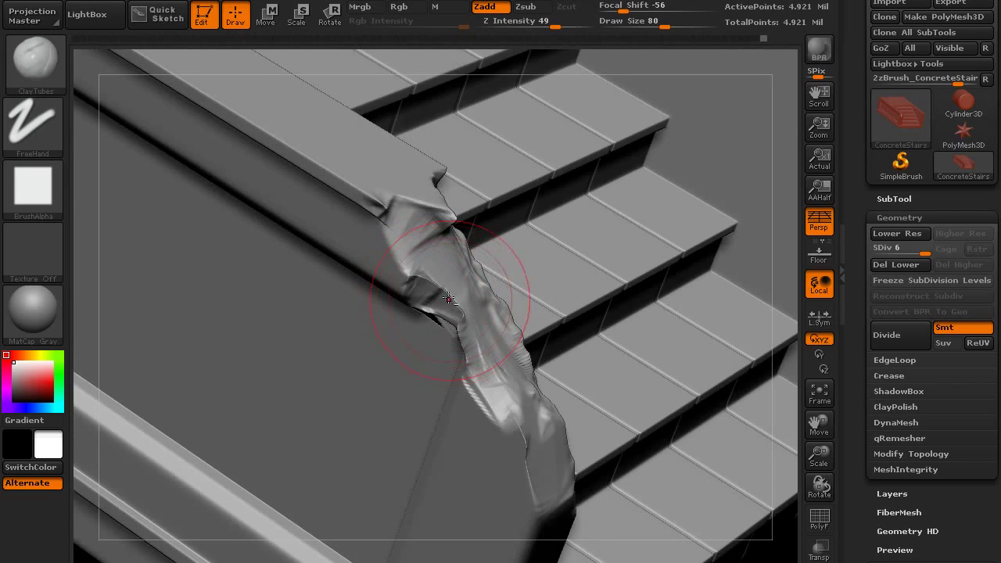
{"action": "right_click_drag", "start_coordinate": [484, 353], "coordinate": [498, 373]}
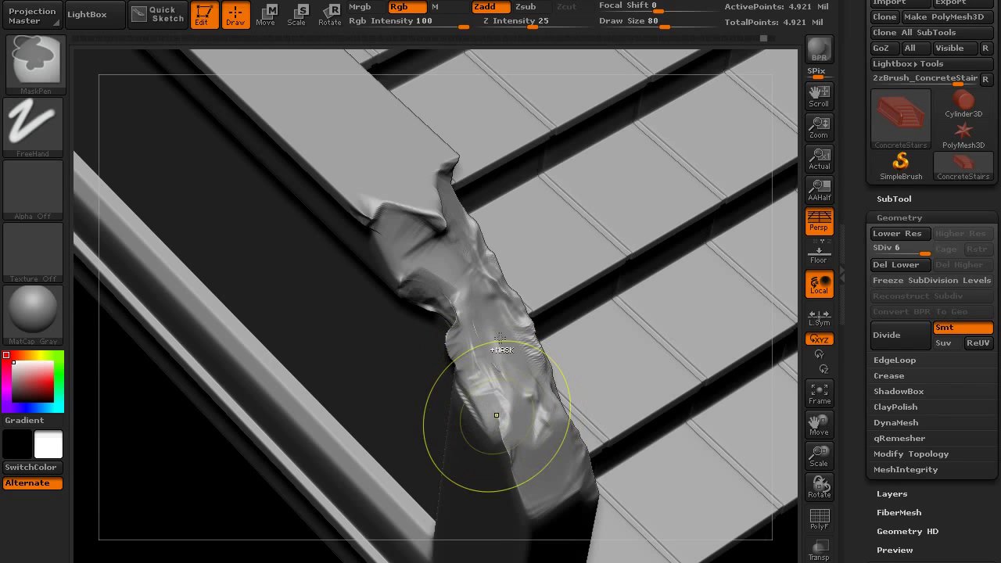
Step: Reduce the ClayTubes draw size to 44 and roughen the lower end of the break on the front of the post
{"action": "right_click_drag", "start_coordinate": [495, 378], "coordinate": [421, 451], "text": "ctrl"}
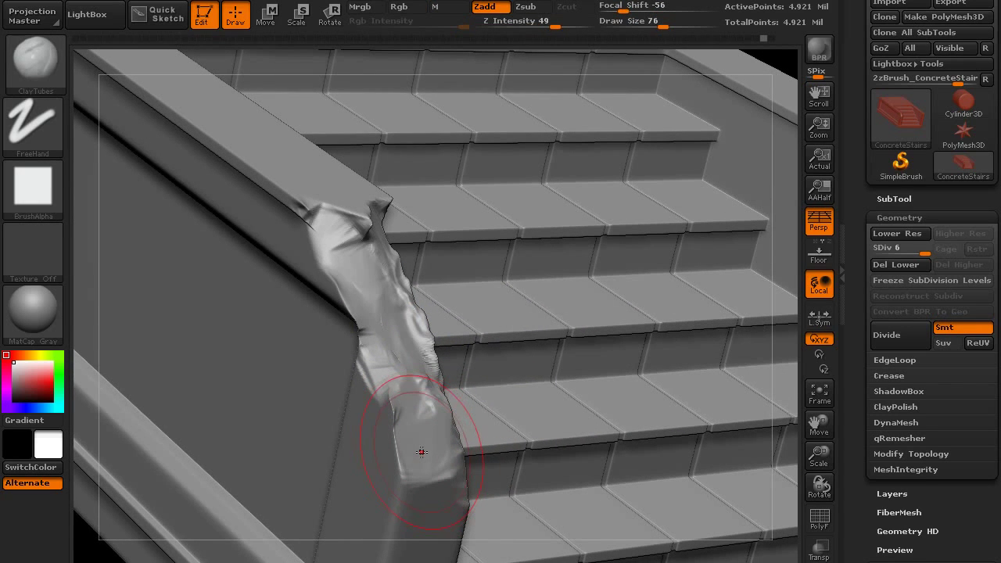
{"action": "right_click_drag", "start_coordinate": [422, 457], "coordinate": [377, 496]}
{"action": "mouse_move", "coordinate": [414, 446]}
{"action": "left_mouse_down"}
{"action": "mouse_move", "coordinate": [427, 452]}
{"action": "mouse_move", "coordinate": [416, 470]}
{"action": "left_mouse_up"}
{"action": "right_click_drag", "start_coordinate": [419, 445], "coordinate": [393, 491]}
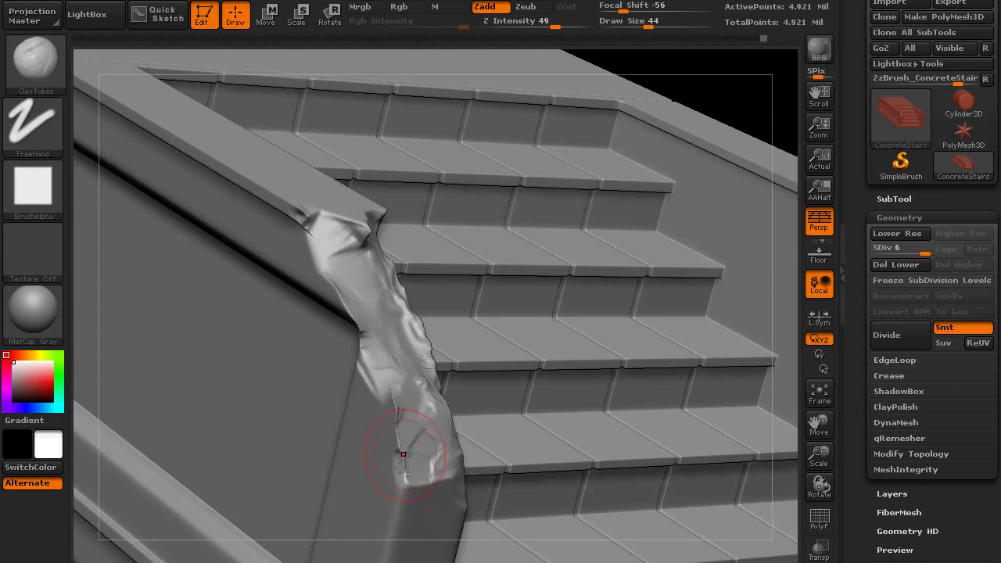
{"action": "right_click_drag", "start_coordinate": [417, 436], "coordinate": [358, 482]}
{"action": "left_click_drag", "start_coordinate": [427, 395], "coordinate": [421, 408]}
Step: Carve smaller chipped facets across the middle of the break on the front of the post
{"action": "mouse_move", "coordinate": [424, 340]}
{"action": "left_mouse_down"}
{"action": "mouse_move", "coordinate": [415, 273]}
{"action": "mouse_move", "coordinate": [433, 288]}
{"action": "mouse_move", "coordinate": [431, 251]}
{"action": "mouse_move", "coordinate": [429, 323]}
{"action": "mouse_move", "coordinate": [429, 287]}
{"action": "left_mouse_up"}
{"action": "right_click_drag", "start_coordinate": [429, 286], "coordinate": [472, 268]}
{"action": "mouse_move", "coordinate": [398, 268]}
{"action": "left_mouse_down"}
{"action": "mouse_move", "coordinate": [400, 241]}
{"action": "mouse_move", "coordinate": [442, 263]}
{"action": "mouse_move", "coordinate": [421, 299]}
{"action": "mouse_move", "coordinate": [447, 356]}
{"action": "mouse_move", "coordinate": [461, 328]}
{"action": "left_mouse_up"}
{"action": "mouse_move", "coordinate": [461, 332]}
{"action": "right_mouse_down"}
{"action": "mouse_move", "coordinate": [391, 338]}
{"action": "mouse_move", "coordinate": [419, 344]}
{"action": "right_mouse_up"}
{"action": "left_click_drag", "start_coordinate": [449, 356], "coordinate": [457, 384]}
{"action": "mouse_move", "coordinate": [462, 324]}
{"action": "left_mouse_down"}
{"action": "mouse_move", "coordinate": [478, 347]}
{"action": "mouse_move", "coordinate": [484, 238]}
{"action": "left_mouse_up"}
Step: Roughen the upper part of the break just below the broken end of the wall cap
{"action": "right_click_drag", "start_coordinate": [485, 237], "coordinate": [438, 239]}
{"action": "mouse_move", "coordinate": [491, 238]}
{"action": "left_mouse_down"}
{"action": "mouse_move", "coordinate": [511, 219]}
{"action": "mouse_move", "coordinate": [490, 244]}
{"action": "mouse_move", "coordinate": [511, 243]}
{"action": "mouse_move", "coordinate": [488, 207]}
{"action": "mouse_move", "coordinate": [506, 194]}
{"action": "mouse_move", "coordinate": [479, 232]}
{"action": "mouse_move", "coordinate": [488, 217]}
{"action": "left_mouse_up"}
{"action": "right_click_drag", "start_coordinate": [488, 218], "coordinate": [469, 249]}
{"action": "left_click_drag", "start_coordinate": [463, 250], "coordinate": [450, 261]}
{"action": "mouse_move", "coordinate": [437, 205]}
{"action": "left_mouse_down"}
{"action": "mouse_move", "coordinate": [451, 214]}
{"action": "mouse_move", "coordinate": [449, 228]}
{"action": "mouse_move", "coordinate": [470, 227]}
{"action": "mouse_move", "coordinate": [458, 235]}
{"action": "left_mouse_up"}
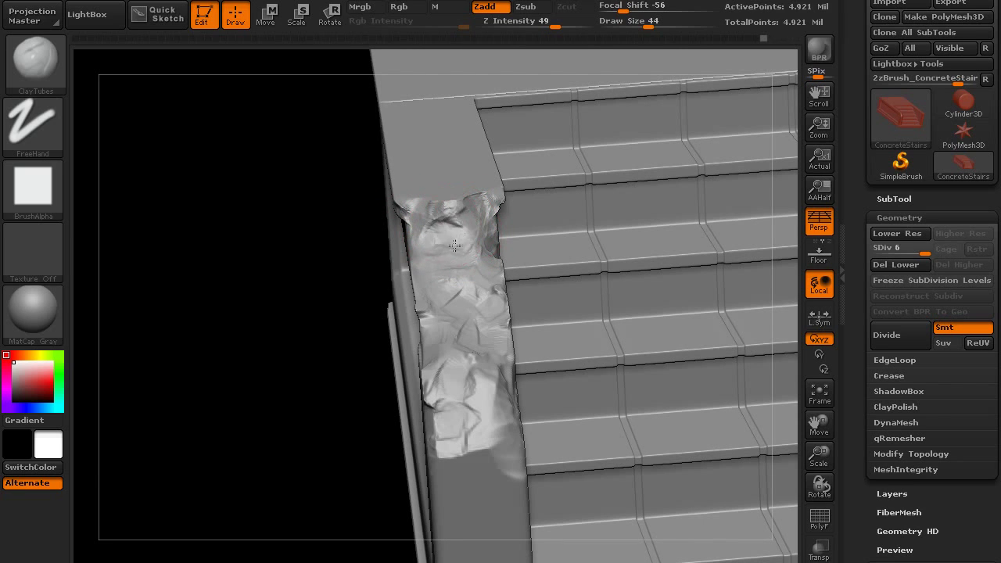
Step: Extend the broken surface down the front of the post, undoing one stray stroke along the way
{"action": "right_click_drag", "start_coordinate": [501, 342], "coordinate": [462, 312]}
{"action": "mouse_move", "coordinate": [506, 365]}
{"action": "left_mouse_down", "text": "alt"}
{"action": "mouse_move", "coordinate": [482, 348]}
{"action": "mouse_move", "coordinate": [487, 372]}
{"action": "mouse_move", "coordinate": [463, 411]}
{"action": "mouse_move", "coordinate": [454, 460]}
{"action": "mouse_move", "coordinate": [455, 442]}
{"action": "mouse_move", "coordinate": [438, 436]}
{"action": "left_mouse_up", "text": "alt"}
{"action": "right_click_drag", "start_coordinate": [430, 430], "coordinate": [484, 441]}
{"action": "left_click_drag", "start_coordinate": [484, 441], "coordinate": [467, 339]}
{"action": "mouse_move", "coordinate": [505, 271]}
{"action": "left_mouse_down"}
{"action": "mouse_move", "coordinate": [505, 398]}
{"action": "mouse_move", "coordinate": [489, 307]}
{"action": "mouse_move", "coordinate": [511, 300]}
{"action": "mouse_move", "coordinate": [509, 319]}
{"action": "left_mouse_up"}
{"action": "key", "text": "ctrl+z"}
{"action": "mouse_move", "coordinate": [508, 291]}
{"action": "left_mouse_down"}
{"action": "mouse_move", "coordinate": [508, 339]}
{"action": "mouse_move", "coordinate": [489, 225]}
{"action": "mouse_move", "coordinate": [443, 174]}
{"action": "left_mouse_up"}
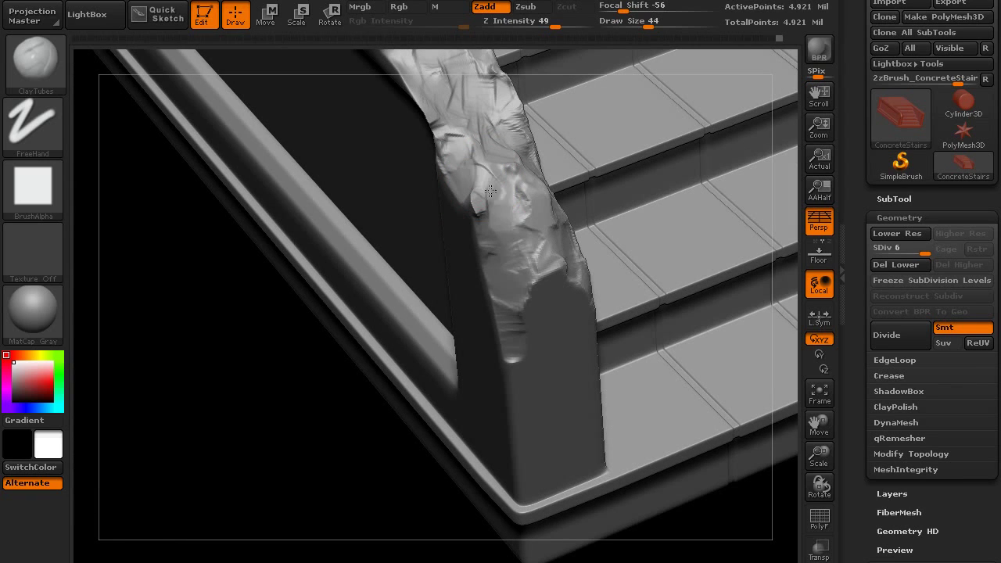
Step: Cut into the lower end of the break and start chipping the post's stair-side edge
{"action": "mouse_move", "coordinate": [490, 191]}
{"action": "left_mouse_down"}
{"action": "mouse_move", "coordinate": [515, 236]}
{"action": "mouse_move", "coordinate": [489, 191]}
{"action": "mouse_move", "coordinate": [500, 183]}
{"action": "mouse_move", "coordinate": [534, 226]}
{"action": "mouse_move", "coordinate": [516, 235]}
{"action": "mouse_move", "coordinate": [504, 262]}
{"action": "mouse_move", "coordinate": [510, 278]}
{"action": "mouse_move", "coordinate": [508, 266]}
{"action": "mouse_move", "coordinate": [537, 263]}
{"action": "left_mouse_up"}
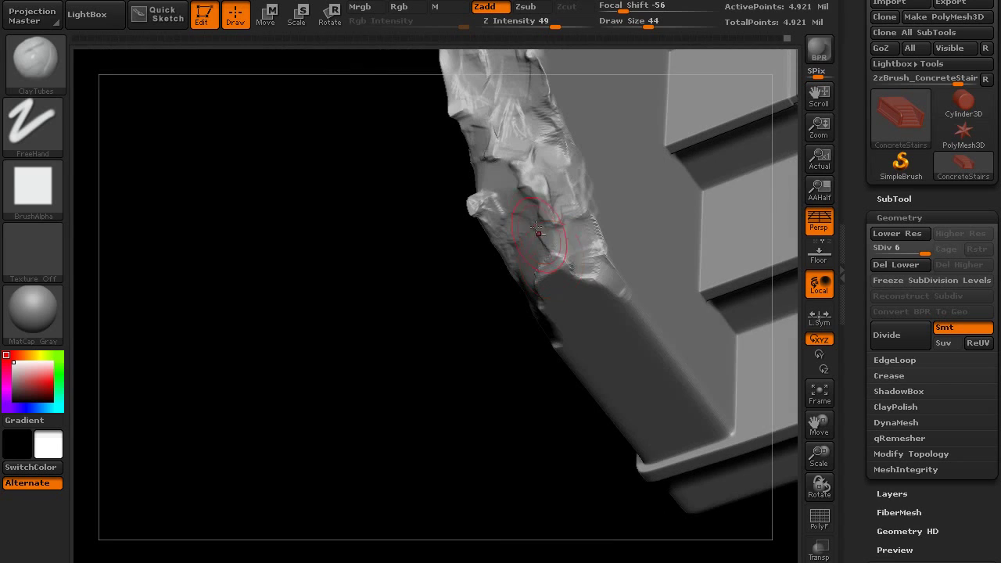
{"action": "left_click_drag", "start_coordinate": [539, 235], "coordinate": [583, 245]}
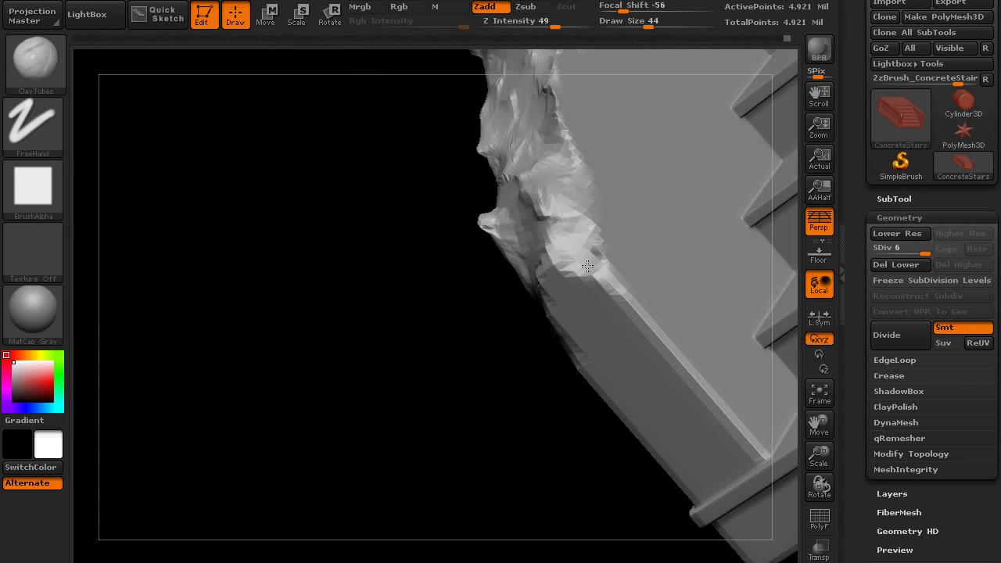
{"action": "mouse_move", "coordinate": [571, 249]}
{"action": "left_mouse_down"}
{"action": "mouse_move", "coordinate": [637, 285]}
{"action": "mouse_move", "coordinate": [656, 325]}
{"action": "mouse_move", "coordinate": [599, 218]}
{"action": "mouse_move", "coordinate": [637, 301]}
{"action": "mouse_move", "coordinate": [663, 328]}
{"action": "left_mouse_up"}
{"action": "mouse_move", "coordinate": [606, 241]}
{"action": "left_mouse_down"}
{"action": "mouse_move", "coordinate": [635, 284]}
{"action": "mouse_move", "coordinate": [557, 168]}
{"action": "mouse_move", "coordinate": [567, 161]}
{"action": "mouse_move", "coordinate": [564, 204]}
{"action": "mouse_move", "coordinate": [609, 245]}
{"action": "left_mouse_up"}
{"action": "left_click_drag", "start_coordinate": [629, 290], "coordinate": [660, 324]}
Step: Carve rough layered damage down the post's stair-side edge below the main break
{"action": "mouse_move", "coordinate": [659, 324]}
{"action": "right_mouse_down"}
{"action": "mouse_move", "coordinate": [608, 264]}
{"action": "mouse_move", "coordinate": [523, 289]}
{"action": "mouse_move", "coordinate": [539, 313]}
{"action": "mouse_move", "coordinate": [592, 305]}
{"action": "right_mouse_up"}
{"action": "right_click_drag", "start_coordinate": [584, 372], "coordinate": [529, 310]}
{"action": "left_click_drag", "start_coordinate": [529, 309], "coordinate": [556, 384]}
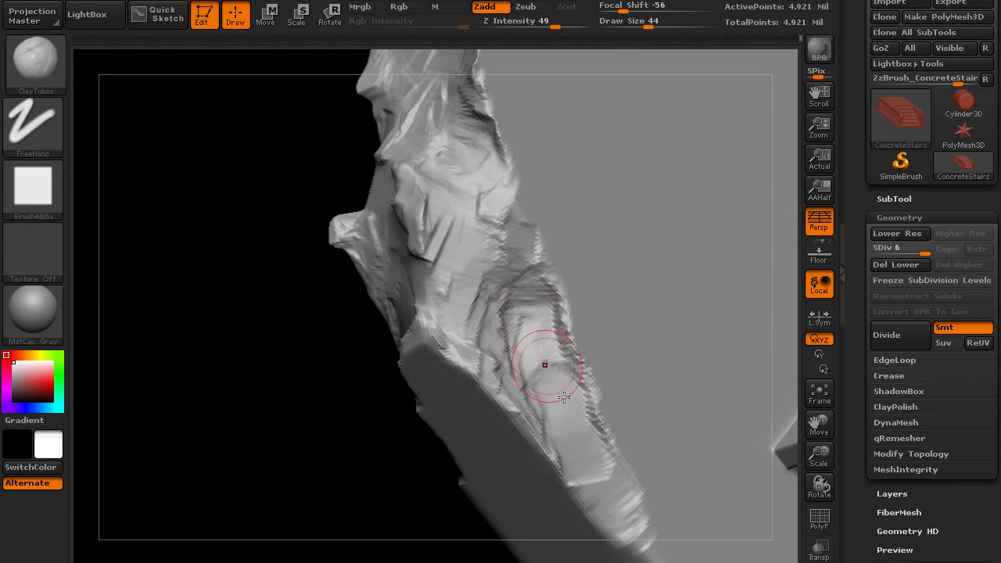
{"action": "right_click_drag", "start_coordinate": [505, 240], "coordinate": [531, 344], "text": "alt"}
{"action": "right_click_drag", "start_coordinate": [564, 387], "coordinate": [586, 344]}
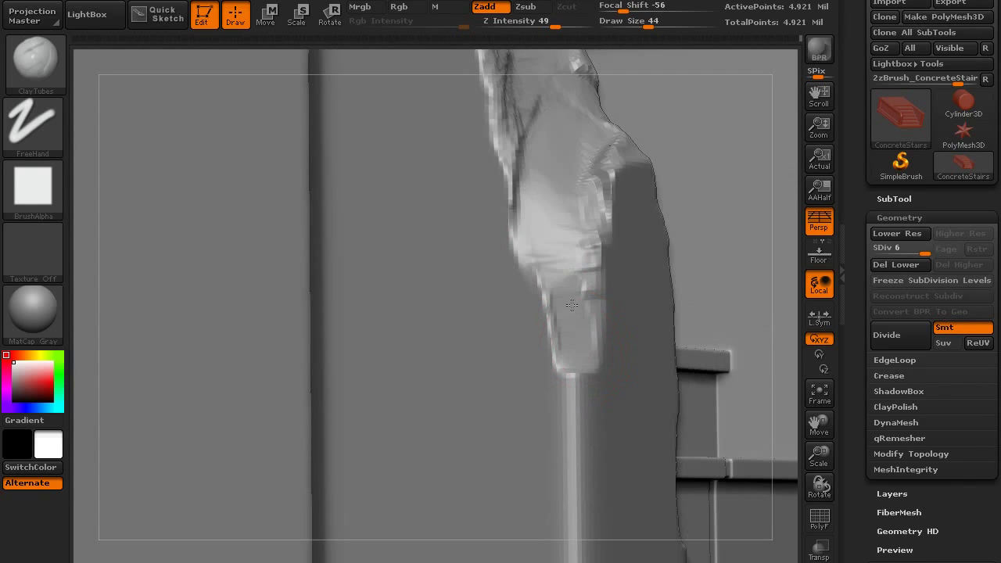
Step: Taper the damage down the stair-side edge of the post and add cracks inside it
{"action": "mouse_move", "coordinate": [548, 224]}
{"action": "left_mouse_down"}
{"action": "mouse_move", "coordinate": [547, 192]}
{"action": "mouse_move", "coordinate": [564, 181]}
{"action": "left_mouse_up"}
{"action": "right_click_drag", "start_coordinate": [564, 187], "coordinate": [556, 307], "text": "alt"}
{"action": "left_click_drag", "start_coordinate": [576, 509], "coordinate": [556, 477]}
{"action": "right_click_drag", "start_coordinate": [556, 506], "coordinate": [544, 428], "text": "alt"}
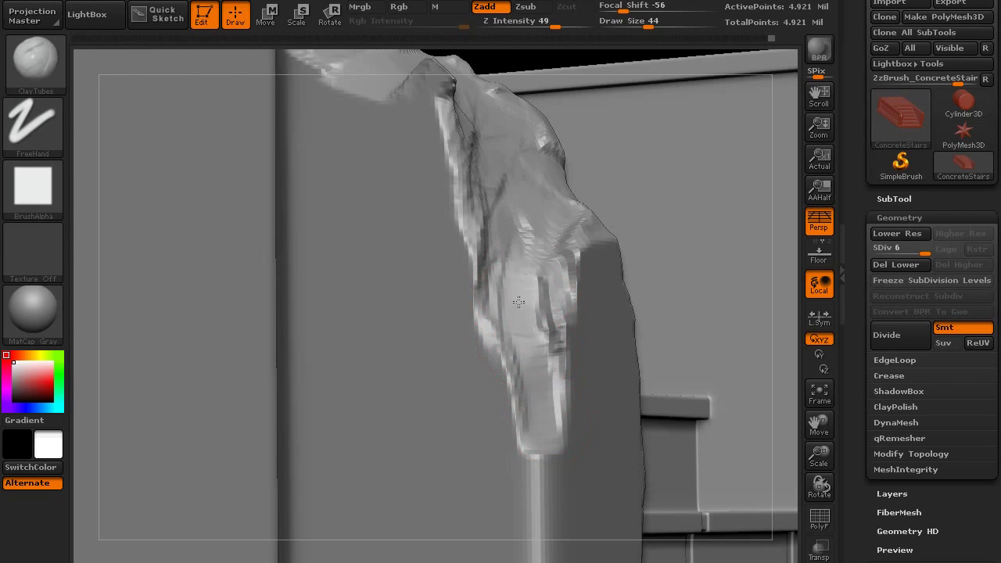
{"action": "left_click_drag", "start_coordinate": [525, 248], "coordinate": [557, 235]}
Step: Smooth part of the stair-side damage and add a chip where it meets the main break
{"action": "mouse_move", "coordinate": [556, 266]}
{"action": "right_mouse_down"}
{"action": "mouse_move", "coordinate": [529, 304]}
{"action": "mouse_move", "coordinate": [501, 281]}
{"action": "right_mouse_up"}
{"action": "left_click_drag", "start_coordinate": [500, 289], "coordinate": [501, 323], "text": "shift"}
{"action": "mouse_move", "coordinate": [500, 324]}
{"action": "right_mouse_down", "text": "ctrl"}
{"action": "mouse_move", "coordinate": [496, 201]}
{"action": "mouse_move", "coordinate": [476, 133]}
{"action": "mouse_move", "coordinate": [502, 86]}
{"action": "mouse_move", "coordinate": [397, 270]}
{"action": "mouse_move", "coordinate": [303, 300]}
{"action": "right_mouse_up", "text": "ctrl"}
{"action": "left_click_drag", "start_coordinate": [334, 336], "coordinate": [365, 326]}
{"action": "right_click_drag", "start_coordinate": [364, 326], "coordinate": [378, 351]}
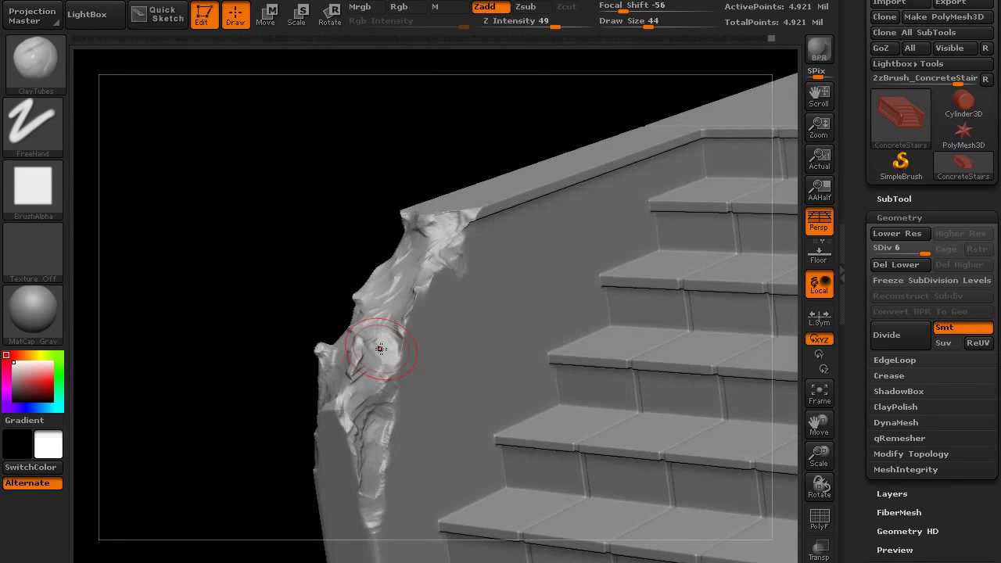
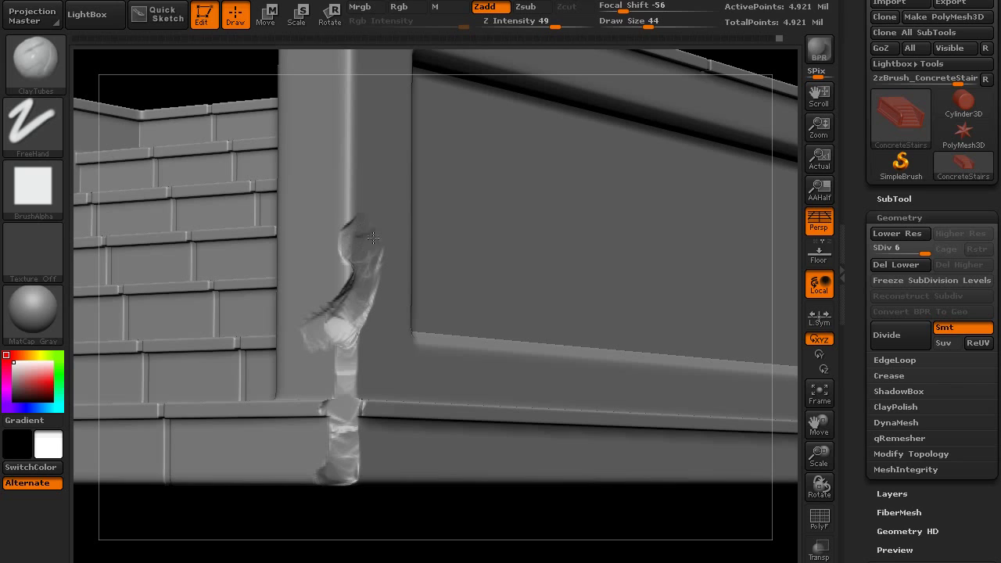
Step: Carve broken damage into the opposite post's lower outer corner, down through the base ledge
{"action": "mouse_move", "coordinate": [351, 310]}
{"action": "left_mouse_down"}
{"action": "mouse_move", "coordinate": [347, 390]}
{"action": "mouse_move", "coordinate": [369, 410]}
{"action": "mouse_move", "coordinate": [340, 356]}
{"action": "mouse_move", "coordinate": [360, 311]}
{"action": "mouse_move", "coordinate": [342, 350]}
{"action": "mouse_move", "coordinate": [337, 442]}
{"action": "mouse_move", "coordinate": [356, 468]}
{"action": "left_mouse_up"}
{"action": "mouse_move", "coordinate": [349, 505]}
{"action": "left_mouse_down"}
{"action": "mouse_move", "coordinate": [339, 406]}
{"action": "mouse_move", "coordinate": [348, 409]}
{"action": "left_mouse_up"}
{"action": "left_click_drag", "start_coordinate": [343, 483], "coordinate": [359, 384]}
{"action": "right_click_drag", "start_coordinate": [378, 342], "coordinate": [364, 398]}
{"action": "mouse_move", "coordinate": [446, 341]}
{"action": "left_mouse_down"}
{"action": "mouse_move", "coordinate": [428, 401]}
{"action": "mouse_move", "coordinate": [410, 415]}
{"action": "left_mouse_up"}
Step: Cut chips into the frame around the recessed panel's lower corner on the opposite side wall
{"action": "right_click_drag", "start_coordinate": [451, 402], "coordinate": [422, 399]}
{"action": "left_click_drag", "start_coordinate": [442, 339], "coordinate": [480, 222], "text": "alt"}
{"action": "mouse_move", "coordinate": [469, 258]}
{"action": "left_mouse_down", "text": "alt"}
{"action": "mouse_move", "coordinate": [427, 347]}
{"action": "mouse_move", "coordinate": [377, 389]}
{"action": "mouse_move", "coordinate": [442, 371]}
{"action": "left_mouse_up", "text": "alt"}
{"action": "right_click_drag", "start_coordinate": [468, 378], "coordinate": [429, 426]}
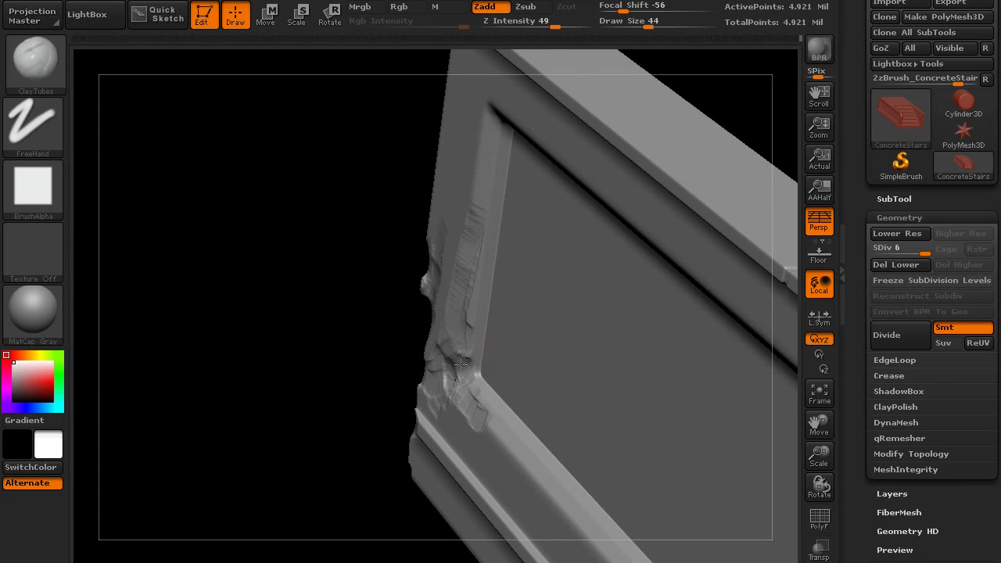
{"action": "left_click_drag", "start_coordinate": [446, 374], "coordinate": [478, 393], "text": "alt"}
{"action": "right_click_drag", "start_coordinate": [469, 384], "coordinate": [504, 334]}
Step: Deepen the damage between the post's lower corner and the panel frame, with a gouge rising up the post
{"action": "mouse_move", "coordinate": [460, 364]}
{"action": "left_mouse_down", "text": "alt"}
{"action": "mouse_move", "coordinate": [468, 330]}
{"action": "mouse_move", "coordinate": [440, 361]}
{"action": "mouse_move", "coordinate": [490, 229]}
{"action": "mouse_move", "coordinate": [455, 330]}
{"action": "mouse_move", "coordinate": [406, 387]}
{"action": "left_mouse_up", "text": "alt"}
{"action": "mouse_move", "coordinate": [419, 385]}
{"action": "right_mouse_down"}
{"action": "mouse_move", "coordinate": [448, 386]}
{"action": "mouse_move", "coordinate": [426, 386]}
{"action": "right_mouse_up"}
{"action": "left_click_drag", "start_coordinate": [421, 405], "coordinate": [394, 352], "text": "alt"}
{"action": "mouse_move", "coordinate": [416, 283]}
{"action": "left_mouse_down", "text": "alt"}
{"action": "mouse_move", "coordinate": [400, 322]}
{"action": "mouse_move", "coordinate": [437, 222]}
{"action": "left_mouse_up", "text": "alt"}
{"action": "mouse_move", "coordinate": [404, 266]}
{"action": "left_mouse_down", "text": "alt"}
{"action": "mouse_move", "coordinate": [425, 230]}
{"action": "mouse_move", "coordinate": [405, 270]}
{"action": "left_mouse_up", "text": "alt"}
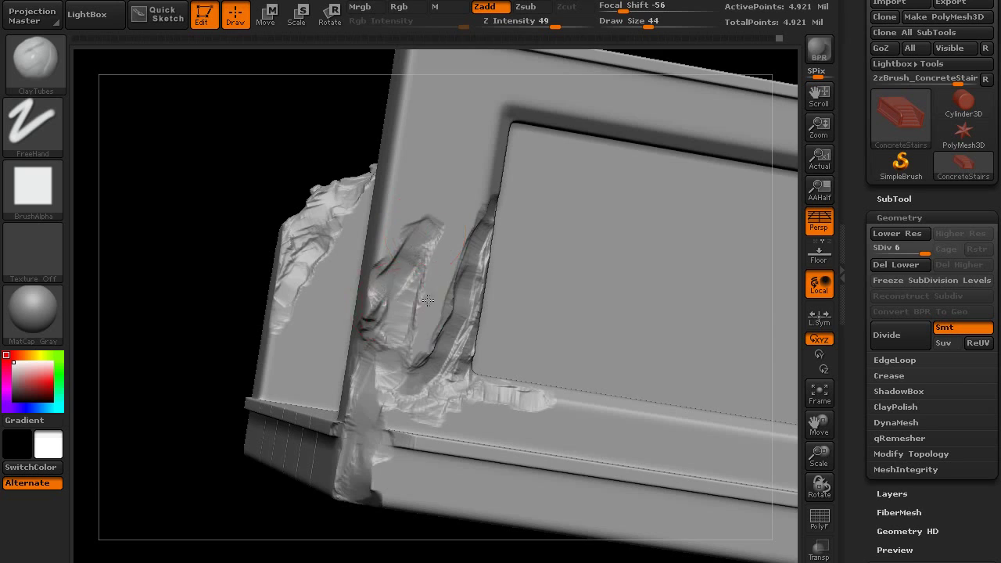
Step: Break up the base ledge and the bottom corner below the opposite post
{"action": "right_click_drag", "start_coordinate": [328, 319], "coordinate": [411, 324]}
{"action": "mouse_move", "coordinate": [366, 349]}
{"action": "left_mouse_down", "text": "alt"}
{"action": "mouse_move", "coordinate": [362, 334]}
{"action": "mouse_move", "coordinate": [369, 428]}
{"action": "left_mouse_up", "text": "alt"}
{"action": "right_click_drag", "start_coordinate": [442, 400], "coordinate": [413, 439]}
{"action": "right_click_drag", "start_coordinate": [412, 440], "coordinate": [409, 453], "text": "ctrl"}
{"action": "left_click_drag", "start_coordinate": [396, 423], "coordinate": [401, 435], "text": "alt"}
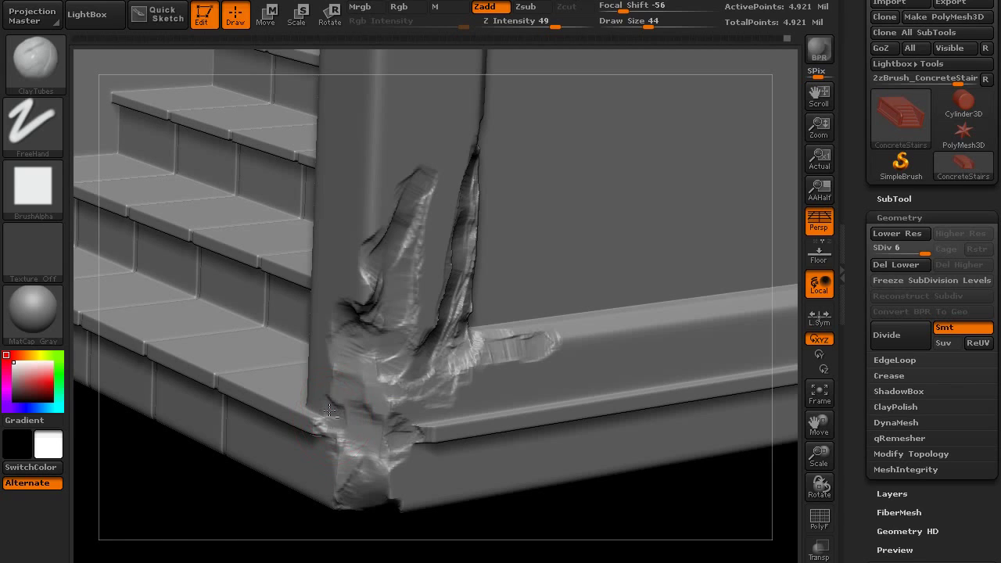
{"action": "left_click_drag", "start_coordinate": [353, 413], "coordinate": [342, 481]}
Step: Roughen the corner of the opposite post where its gouge meets the damaged base
{"action": "right_click_drag", "start_coordinate": [361, 418], "coordinate": [390, 391]}
{"action": "mouse_move", "coordinate": [405, 344]}
{"action": "right_mouse_down"}
{"action": "mouse_move", "coordinate": [437, 323]}
{"action": "mouse_move", "coordinate": [383, 332]}
{"action": "right_mouse_up"}
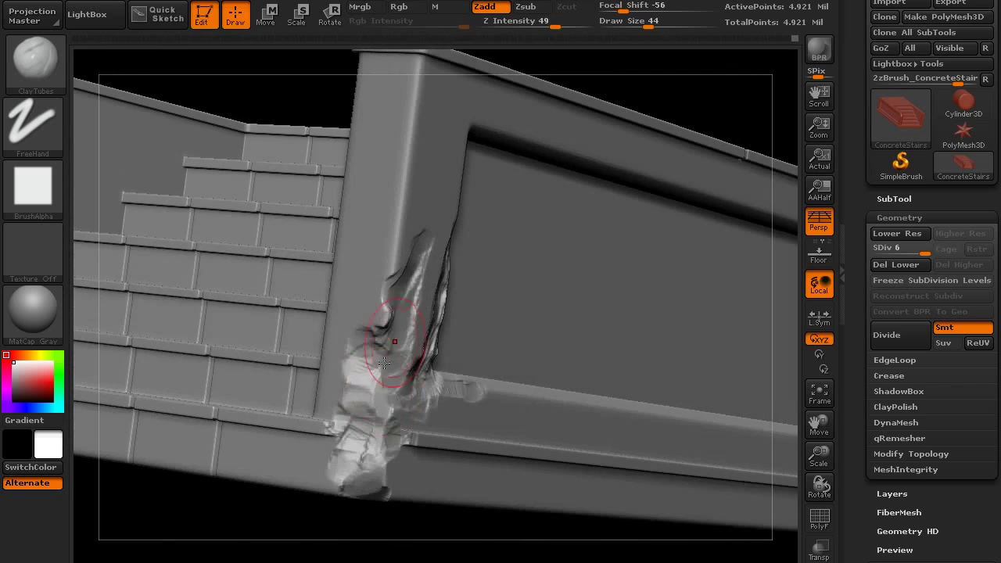
{"action": "left_click_drag", "start_coordinate": [399, 336], "coordinate": [361, 391]}
{"action": "mouse_move", "coordinate": [367, 391]}
{"action": "right_mouse_down", "text": "ctrl"}
{"action": "mouse_move", "coordinate": [377, 494]}
{"action": "mouse_move", "coordinate": [375, 352]}
{"action": "mouse_move", "coordinate": [353, 371]}
{"action": "right_mouse_up", "text": "ctrl"}
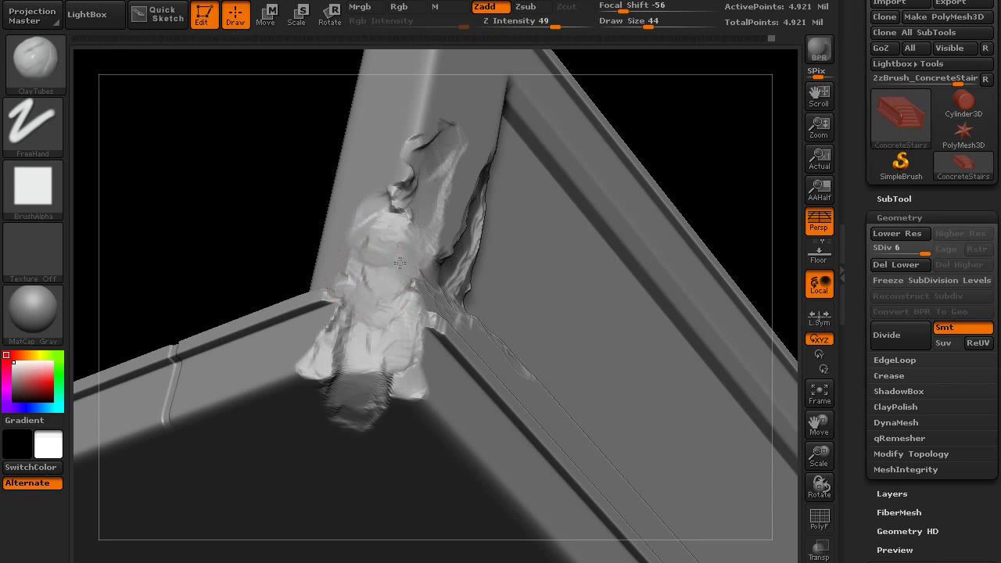
Step: Carve the base corner damage through to the underside and refine the chips above it
{"action": "right_click_drag", "start_coordinate": [430, 318], "coordinate": [366, 344]}
{"action": "mouse_move", "coordinate": [366, 344]}
{"action": "right_mouse_down", "text": "ctrl"}
{"action": "mouse_move", "coordinate": [370, 286]}
{"action": "mouse_move", "coordinate": [404, 277]}
{"action": "mouse_move", "coordinate": [390, 265]}
{"action": "mouse_move", "coordinate": [310, 338]}
{"action": "mouse_move", "coordinate": [419, 320]}
{"action": "mouse_move", "coordinate": [440, 335]}
{"action": "mouse_move", "coordinate": [349, 380]}
{"action": "mouse_move", "coordinate": [360, 404]}
{"action": "right_mouse_up", "text": "ctrl"}
{"action": "mouse_move", "coordinate": [401, 322]}
{"action": "right_mouse_down", "text": "alt"}
{"action": "mouse_move", "coordinate": [329, 415]}
{"action": "mouse_move", "coordinate": [329, 461]}
{"action": "mouse_move", "coordinate": [295, 505]}
{"action": "mouse_move", "coordinate": [368, 346]}
{"action": "mouse_move", "coordinate": [351, 380]}
{"action": "right_mouse_up", "text": "alt"}
{"action": "mouse_move", "coordinate": [345, 329]}
{"action": "left_mouse_down", "text": "alt"}
{"action": "mouse_move", "coordinate": [393, 276]}
{"action": "mouse_move", "coordinate": [383, 294]}
{"action": "left_mouse_up", "text": "alt"}
{"action": "left_click_drag", "start_coordinate": [443, 237], "coordinate": [535, 147], "text": "alt"}
{"action": "mouse_move", "coordinate": [474, 318]}
{"action": "right_mouse_down", "text": "ctrl"}
{"action": "mouse_move", "coordinate": [456, 283]}
{"action": "mouse_move", "coordinate": [490, 263]}
{"action": "mouse_move", "coordinate": [452, 297]}
{"action": "right_mouse_up", "text": "ctrl"}
{"action": "right_click_drag", "start_coordinate": [452, 297], "coordinate": [426, 365]}
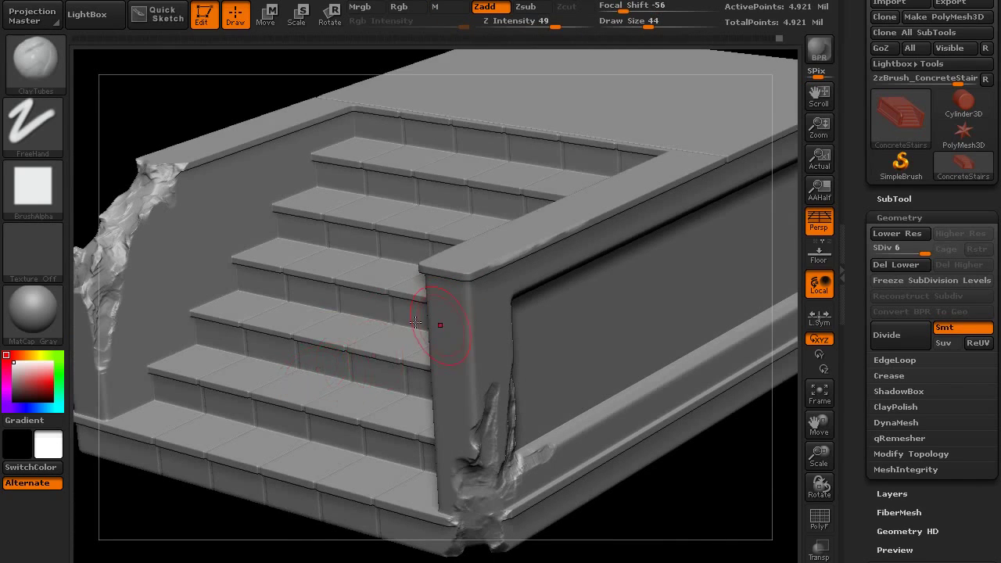
Step: Wear down the outer top edge of the opposite wall cap with irregular ClayTubes strokes
{"action": "right_click_drag", "start_coordinate": [415, 322], "coordinate": [205, 437]}
{"action": "right_click_drag", "start_coordinate": [304, 289], "coordinate": [271, 541], "text": "alt"}
{"action": "left_click_drag", "start_coordinate": [372, 354], "coordinate": [422, 322]}
{"action": "left_click_drag", "start_coordinate": [335, 379], "coordinate": [469, 287]}
{"action": "left_click_drag", "start_coordinate": [406, 327], "coordinate": [481, 275]}
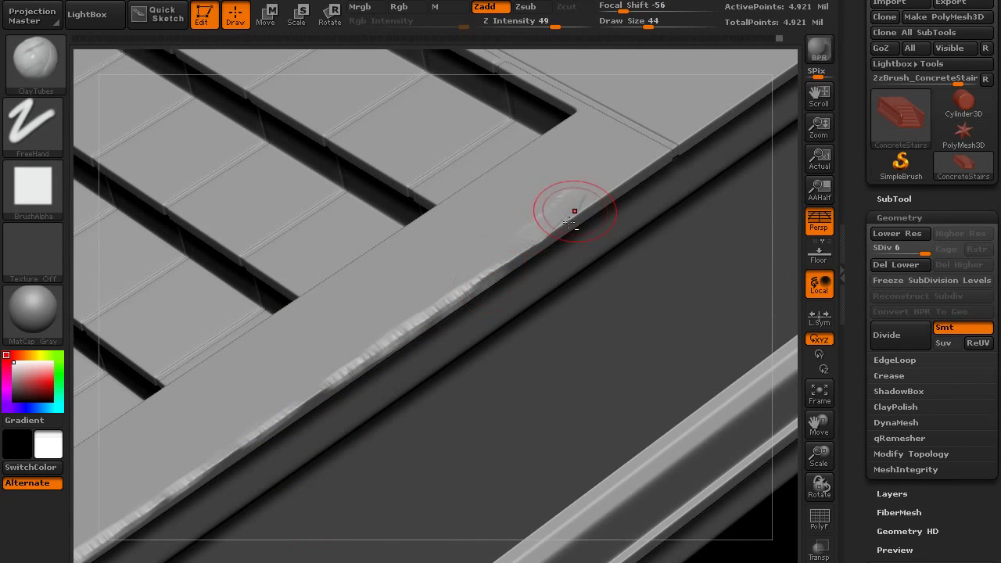
Step: Carve a larger chip into the worn wall cap edge near the platform joint
{"action": "left_click_drag", "start_coordinate": [569, 223], "coordinate": [552, 220]}
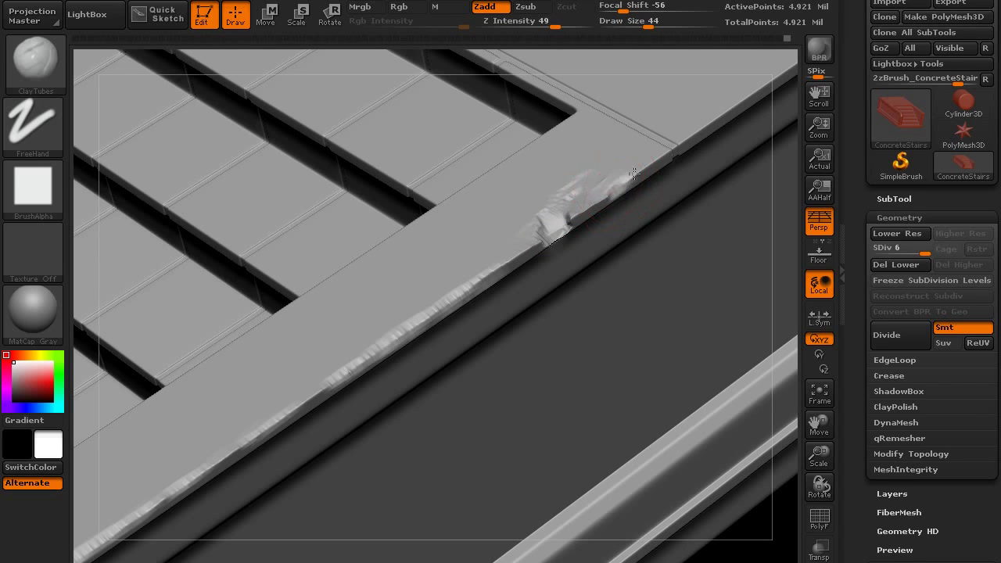
{"action": "left_click_drag", "start_coordinate": [634, 173], "coordinate": [648, 165], "text": "alt"}
{"action": "mouse_move", "coordinate": [674, 209]}
{"action": "right_mouse_down"}
{"action": "mouse_move", "coordinate": [661, 227]}
{"action": "mouse_move", "coordinate": [649, 195]}
{"action": "mouse_move", "coordinate": [568, 297]}
{"action": "mouse_move", "coordinate": [539, 222]}
{"action": "mouse_move", "coordinate": [586, 239]}
{"action": "mouse_move", "coordinate": [313, 305]}
{"action": "mouse_move", "coordinate": [286, 362]}
{"action": "right_mouse_up"}
Step: Chip and smooth the recessed panel's upper frame corner and upper edge on the opposite side wall
{"action": "mouse_move", "coordinate": [304, 284]}
{"action": "left_mouse_down", "text": "alt"}
{"action": "mouse_move", "coordinate": [291, 292]}
{"action": "mouse_move", "coordinate": [334, 264]}
{"action": "mouse_move", "coordinate": [391, 249]}
{"action": "mouse_move", "coordinate": [430, 260]}
{"action": "left_mouse_up", "text": "alt"}
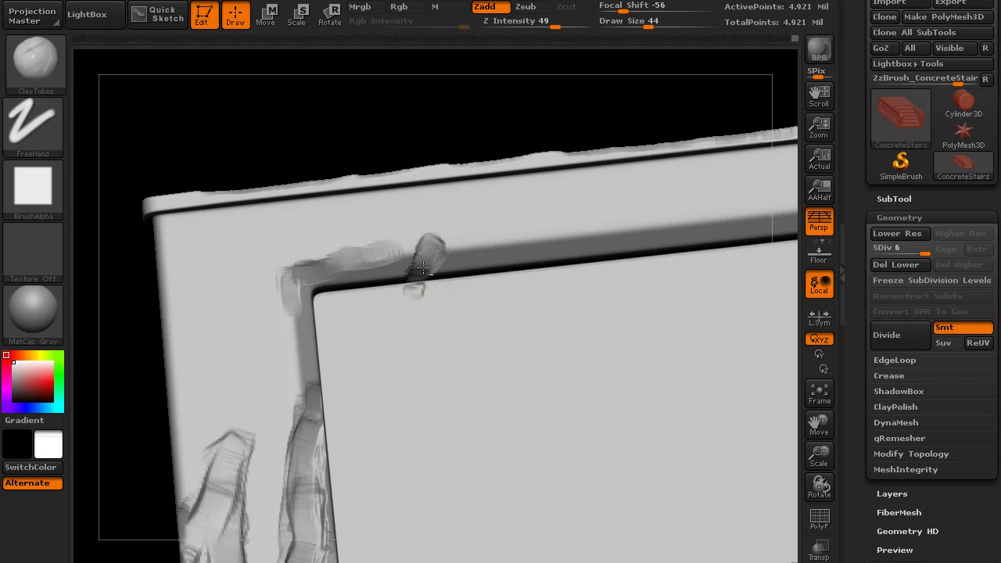
{"action": "mouse_move", "coordinate": [414, 299]}
{"action": "right_mouse_down"}
{"action": "mouse_move", "coordinate": [415, 267]}
{"action": "mouse_move", "coordinate": [423, 342]}
{"action": "right_mouse_up"}
{"action": "mouse_move", "coordinate": [422, 308]}
{"action": "left_mouse_down", "text": "shift"}
{"action": "mouse_move", "coordinate": [412, 316]}
{"action": "mouse_move", "coordinate": [412, 306]}
{"action": "left_mouse_up", "text": "shift"}
{"action": "mouse_move", "coordinate": [422, 244]}
{"action": "left_mouse_down", "text": "alt"}
{"action": "mouse_move", "coordinate": [475, 225]}
{"action": "mouse_move", "coordinate": [399, 246]}
{"action": "mouse_move", "coordinate": [475, 202]}
{"action": "mouse_move", "coordinate": [491, 222]}
{"action": "mouse_move", "coordinate": [469, 237]}
{"action": "mouse_move", "coordinate": [522, 233]}
{"action": "left_mouse_up", "text": "alt"}
Step: Chip the back corner of the top platform and wear down the adjoining edge
{"action": "right_click_drag", "start_coordinate": [498, 292], "coordinate": [491, 243], "text": "ctrl"}
{"action": "mouse_move", "coordinate": [491, 243]}
{"action": "right_mouse_down"}
{"action": "mouse_move", "coordinate": [469, 257]}
{"action": "mouse_move", "coordinate": [445, 211]}
{"action": "mouse_move", "coordinate": [497, 220]}
{"action": "mouse_move", "coordinate": [443, 292]}
{"action": "mouse_move", "coordinate": [516, 368]}
{"action": "mouse_move", "coordinate": [489, 362]}
{"action": "mouse_move", "coordinate": [542, 383]}
{"action": "right_mouse_up"}
{"action": "right_click_drag", "start_coordinate": [542, 384], "coordinate": [549, 429], "text": "ctrl"}
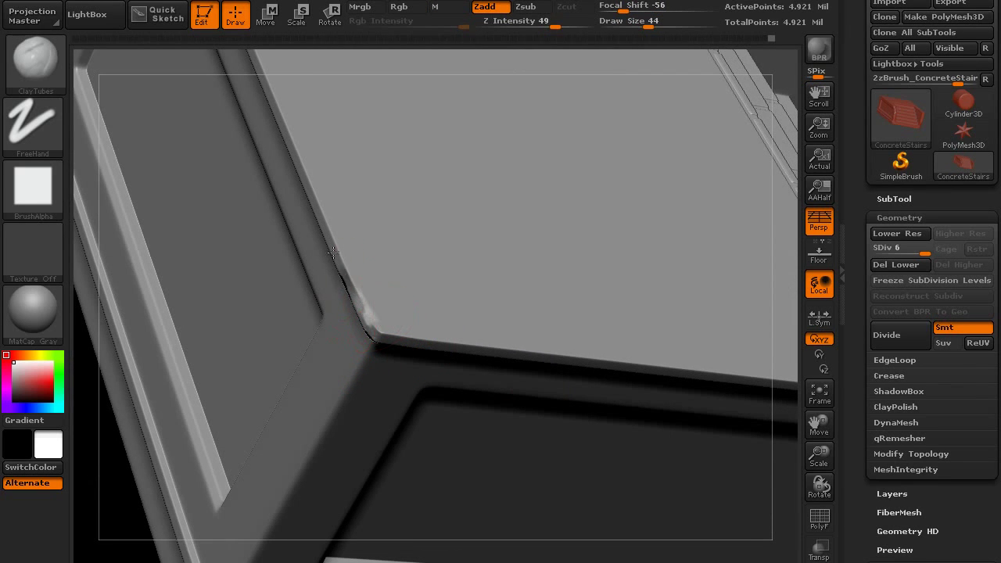
{"action": "mouse_move", "coordinate": [332, 186]}
{"action": "right_mouse_down"}
{"action": "mouse_move", "coordinate": [400, 241]}
{"action": "mouse_move", "coordinate": [410, 270]}
{"action": "right_mouse_up"}
{"action": "right_click_drag", "start_coordinate": [410, 270], "coordinate": [410, 324], "text": "ctrl"}
{"action": "mouse_move", "coordinate": [429, 328]}
{"action": "left_mouse_down", "text": "alt"}
{"action": "mouse_move", "coordinate": [365, 252]}
{"action": "mouse_move", "coordinate": [352, 212]}
{"action": "left_mouse_up", "text": "alt"}
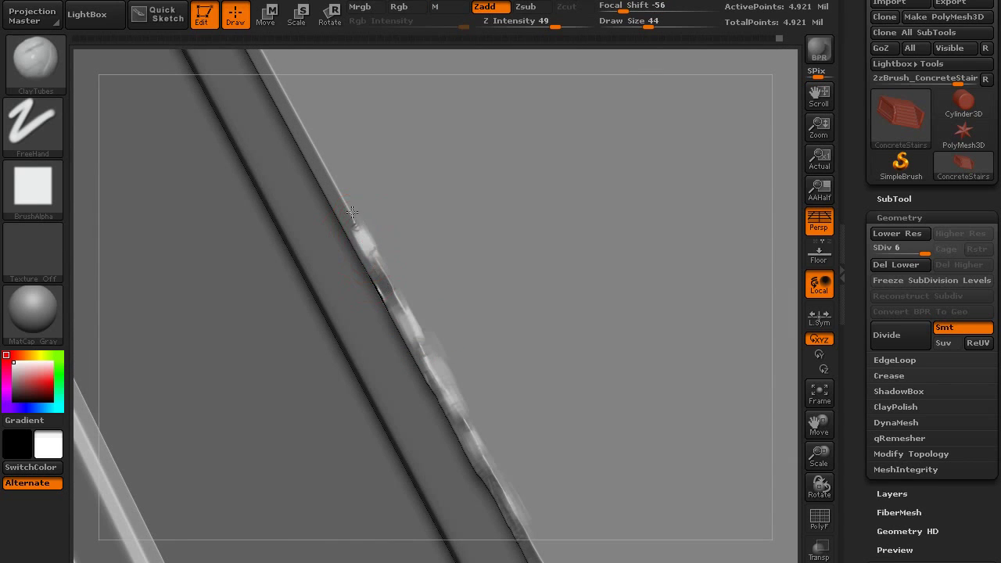
{"action": "left_click_drag", "start_coordinate": [301, 129], "coordinate": [325, 170], "text": "alt"}
Step: Gouge a notch into the middle of the platform's worn edge
{"action": "right_click_drag", "start_coordinate": [342, 188], "coordinate": [348, 150], "text": "ctrl"}
{"action": "right_click_drag", "start_coordinate": [348, 150], "coordinate": [495, 477], "text": "alt"}
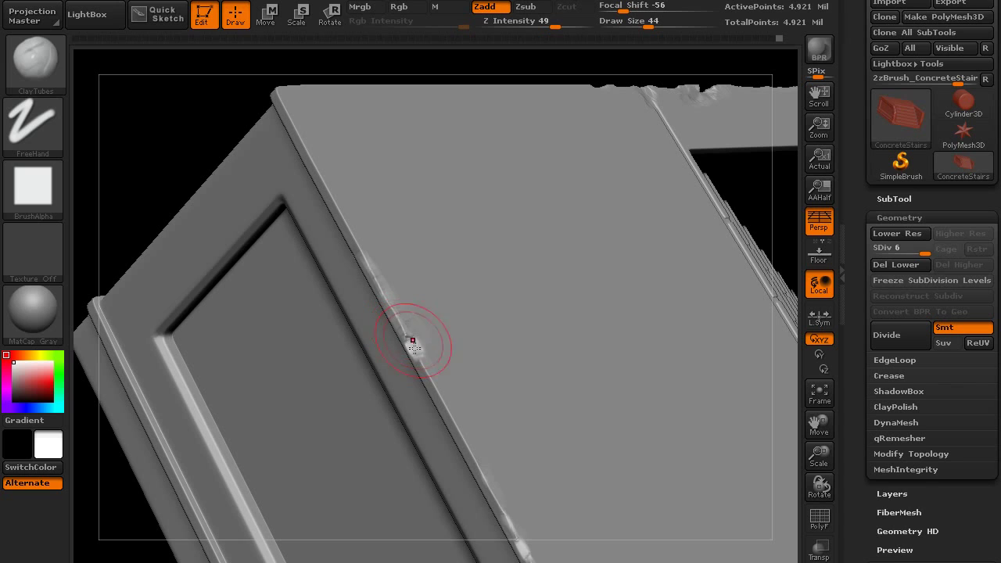
{"action": "right_click_drag", "start_coordinate": [463, 447], "coordinate": [486, 399]}
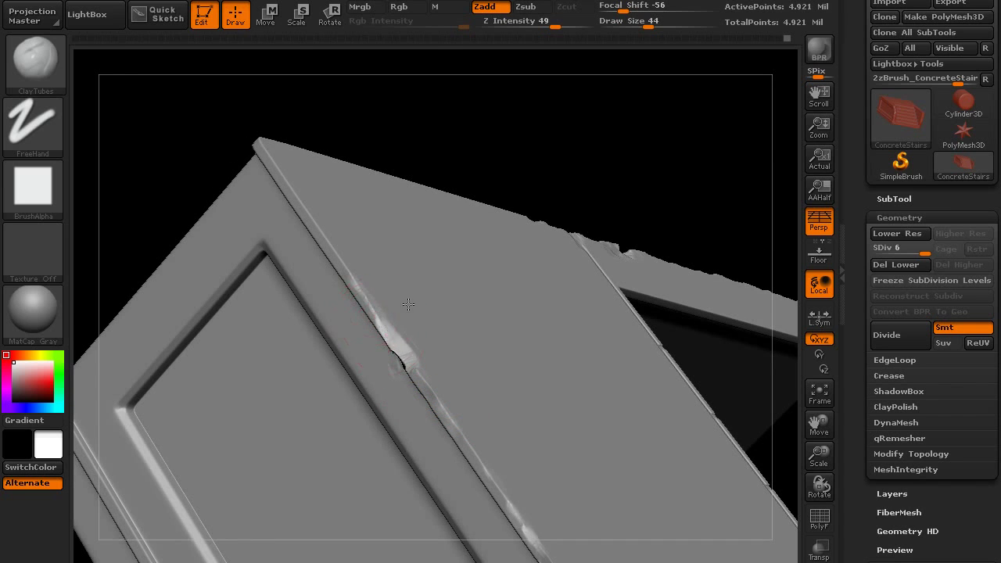
{"action": "right_click_drag", "start_coordinate": [408, 303], "coordinate": [401, 332]}
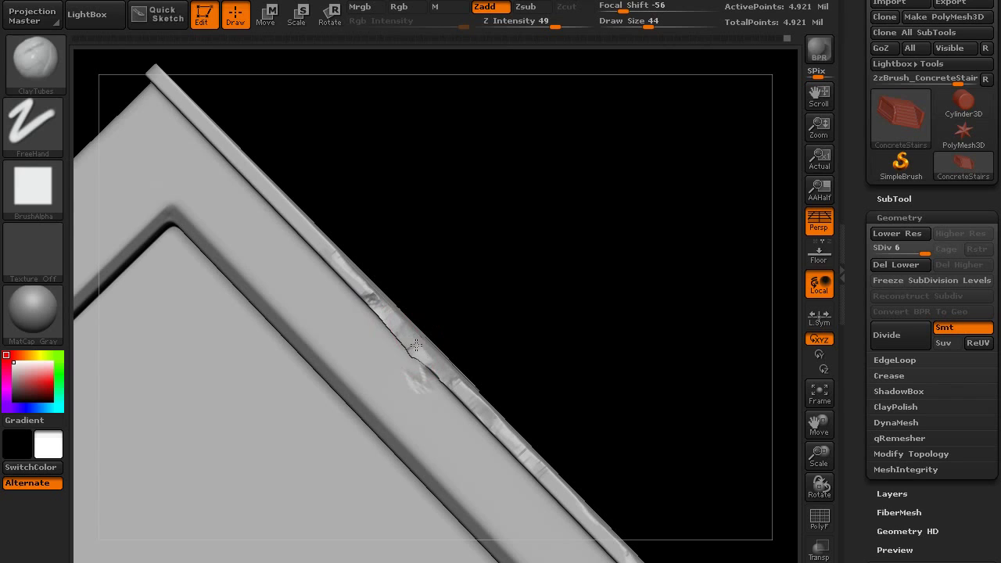
{"action": "right_click_drag", "start_coordinate": [393, 331], "coordinate": [383, 354]}
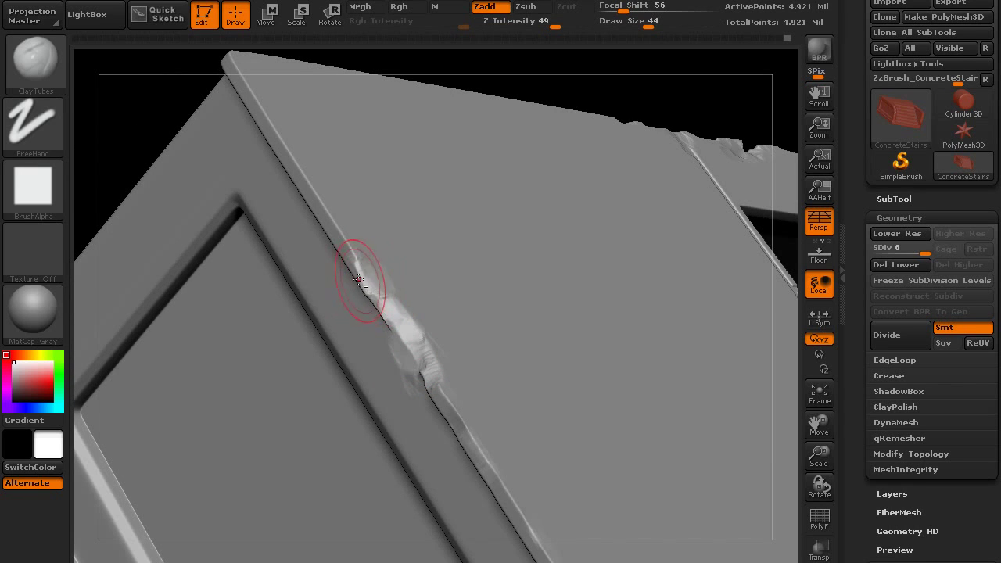
Step: Lengthen the notch along the platform edge and carve it into the side face below the lip
{"action": "right_click_drag", "start_coordinate": [359, 280], "coordinate": [352, 244]}
{"action": "left_click_drag", "start_coordinate": [346, 264], "coordinate": [380, 297], "text": "alt"}
{"action": "right_click_drag", "start_coordinate": [382, 299], "coordinate": [405, 331]}
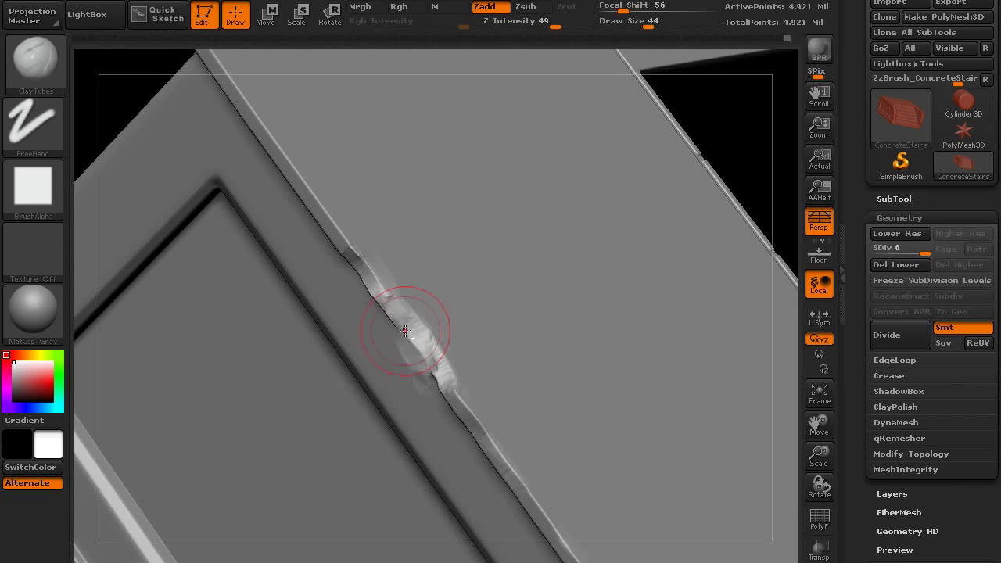
{"action": "left_click_drag", "start_coordinate": [380, 282], "coordinate": [383, 276], "text": "alt"}
{"action": "right_click_drag", "start_coordinate": [383, 278], "coordinate": [372, 249]}
{"action": "left_click_drag", "start_coordinate": [366, 274], "coordinate": [372, 286], "text": "alt"}
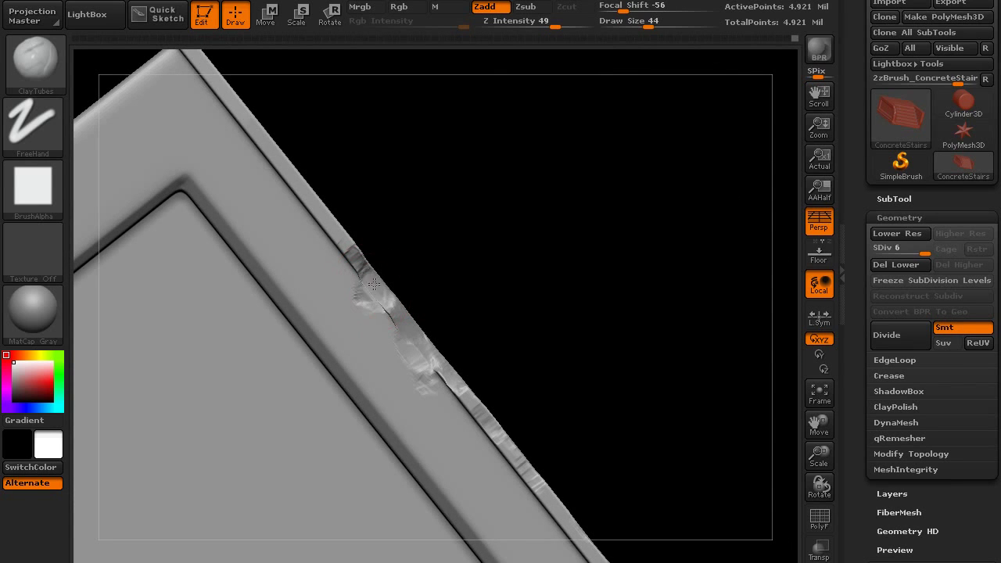
Step: Extend the notch from the edge onto the platform's top surface with a jagged gouge
{"action": "right_click_drag", "start_coordinate": [418, 350], "coordinate": [372, 266]}
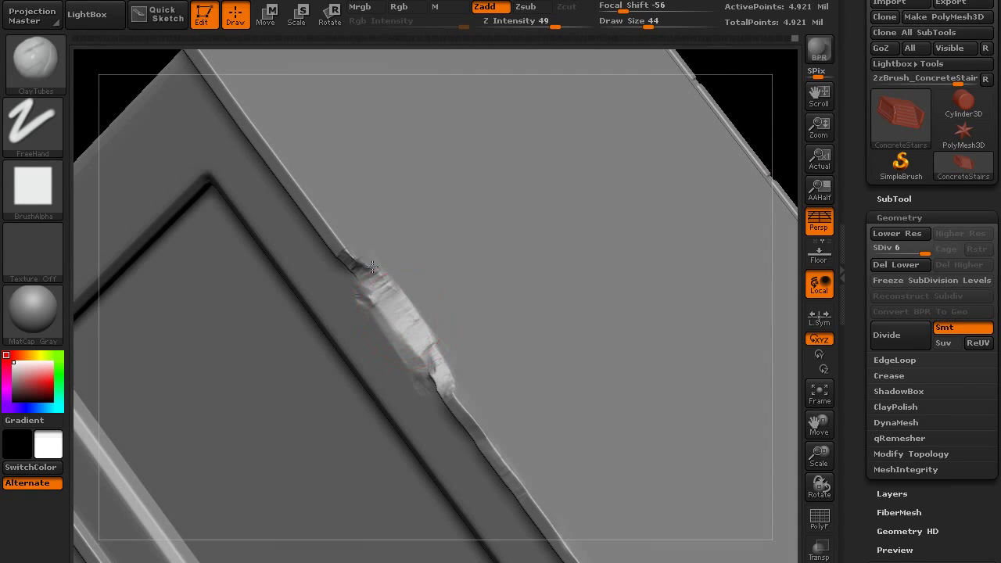
{"action": "left_click_drag", "start_coordinate": [383, 255], "coordinate": [383, 247], "text": "alt"}
{"action": "right_click_drag", "start_coordinate": [383, 247], "coordinate": [379, 247]}
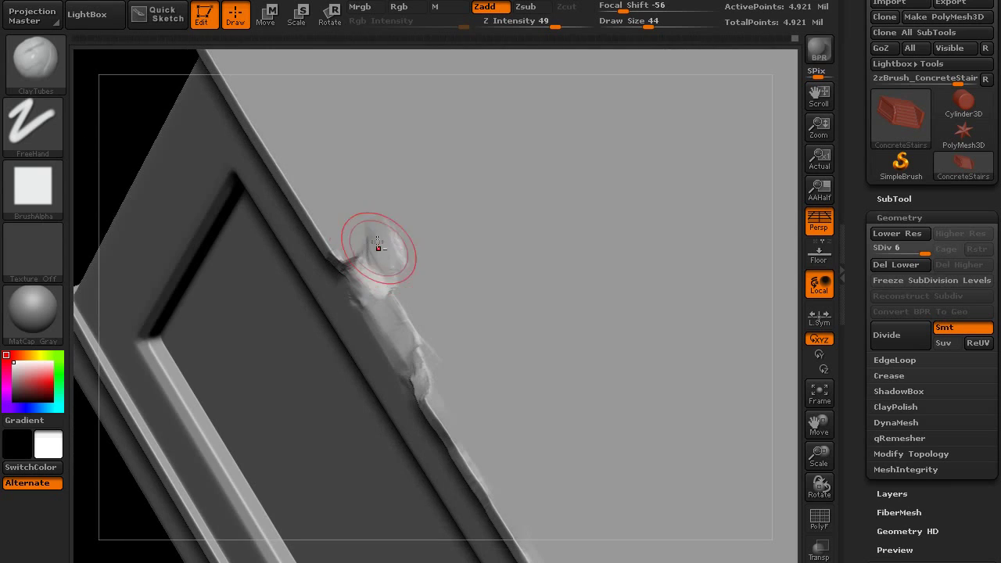
{"action": "left_click_drag", "start_coordinate": [379, 247], "coordinate": [377, 217], "text": "alt"}
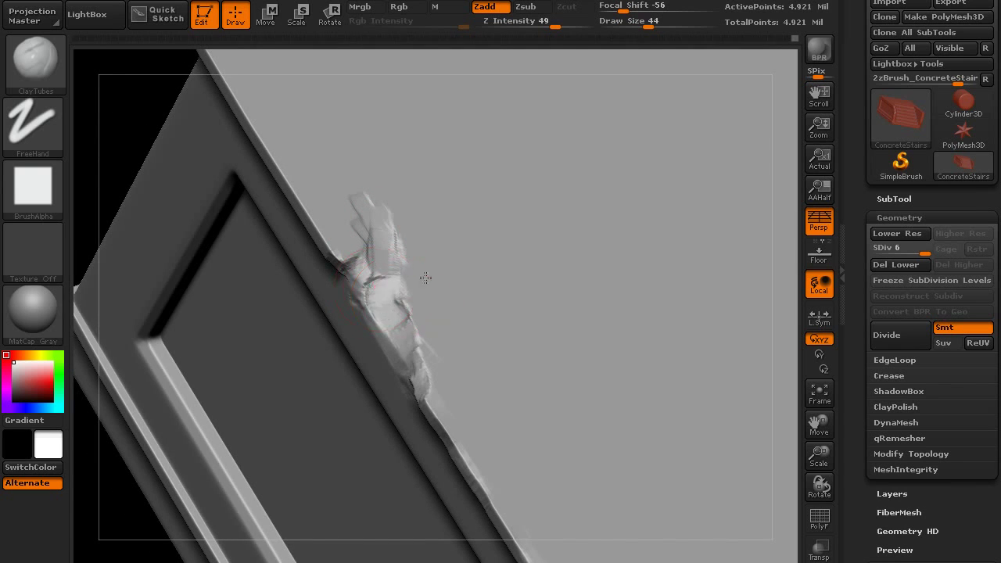
Step: Widen and deepen the gouge in the platform's top surface and roughen its inner border
{"action": "right_click_drag", "start_coordinate": [425, 277], "coordinate": [391, 329]}
{"action": "right_click_drag", "start_coordinate": [467, 391], "coordinate": [431, 335]}
{"action": "mouse_move", "coordinate": [431, 335]}
{"action": "left_mouse_down"}
{"action": "mouse_move", "coordinate": [433, 362]}
{"action": "mouse_move", "coordinate": [422, 271]}
{"action": "left_mouse_up"}
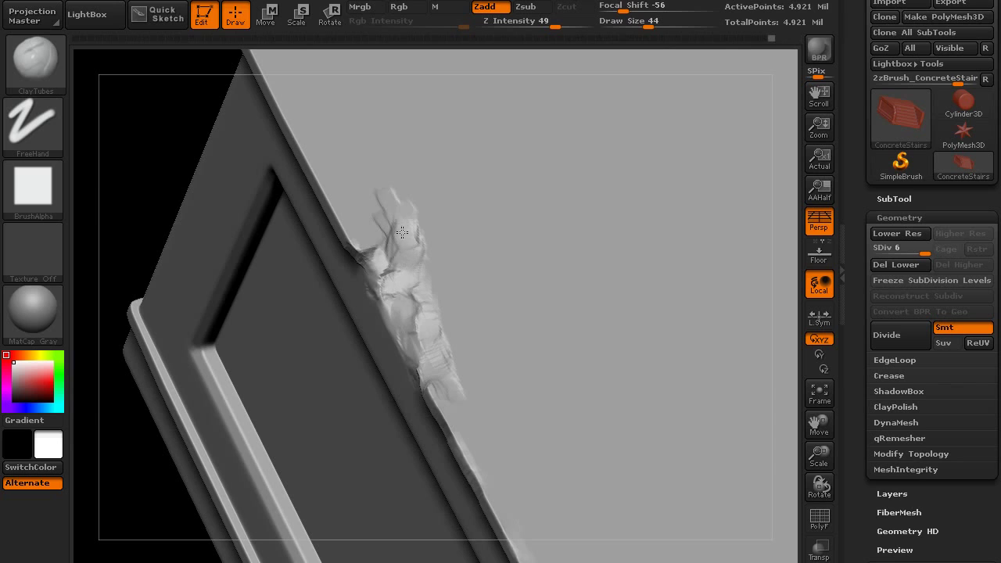
{"action": "mouse_move", "coordinate": [391, 216]}
{"action": "left_mouse_down"}
{"action": "mouse_move", "coordinate": [390, 244]}
{"action": "mouse_move", "coordinate": [393, 193]}
{"action": "mouse_move", "coordinate": [433, 332]}
{"action": "mouse_move", "coordinate": [417, 377]}
{"action": "left_mouse_up"}
{"action": "mouse_move", "coordinate": [407, 320]}
{"action": "left_mouse_down"}
{"action": "mouse_move", "coordinate": [415, 340]}
{"action": "mouse_move", "coordinate": [393, 280]}
{"action": "mouse_move", "coordinate": [402, 273]}
{"action": "mouse_move", "coordinate": [421, 312]}
{"action": "mouse_move", "coordinate": [413, 222]}
{"action": "left_mouse_up"}
{"action": "mouse_move", "coordinate": [412, 215]}
{"action": "left_mouse_down"}
{"action": "mouse_move", "coordinate": [411, 204]}
{"action": "mouse_move", "coordinate": [416, 222]}
{"action": "left_mouse_up"}
{"action": "left_click_drag", "start_coordinate": [421, 217], "coordinate": [427, 285]}
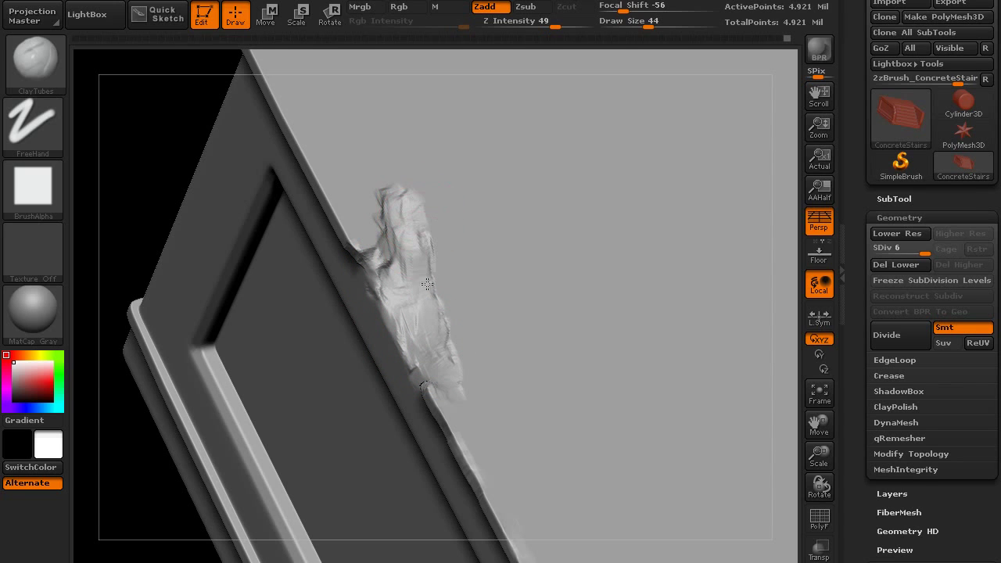
{"action": "left_click_drag", "start_coordinate": [443, 323], "coordinate": [438, 301]}
Step: Refine the gouge's tip, lower end and edge transition on the platform with further ClayTubes strokes
{"action": "right_click_drag", "start_coordinate": [413, 245], "coordinate": [404, 197]}
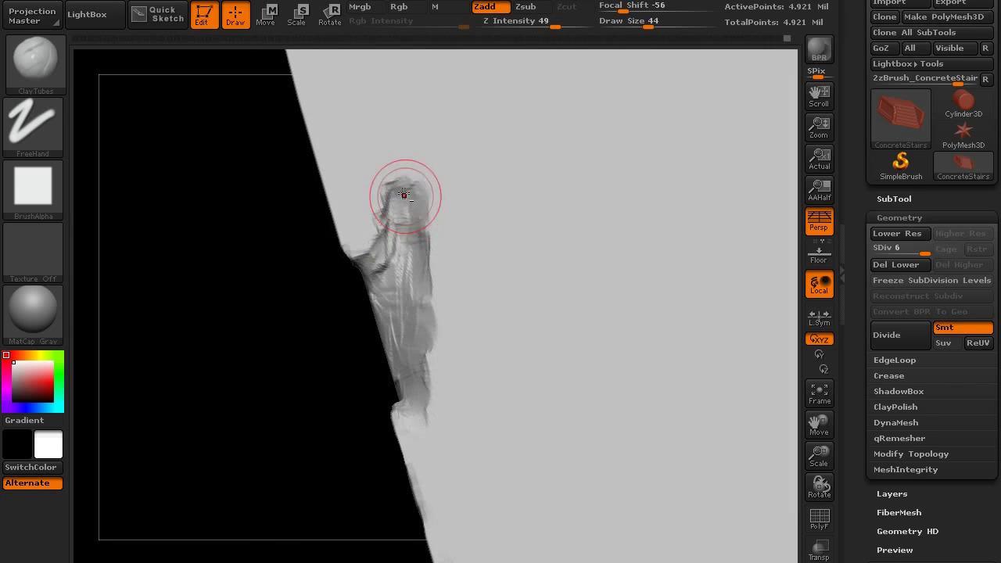
{"action": "mouse_move", "coordinate": [404, 195]}
{"action": "left_mouse_down"}
{"action": "mouse_move", "coordinate": [391, 166]}
{"action": "mouse_move", "coordinate": [400, 202]}
{"action": "mouse_move", "coordinate": [413, 194]}
{"action": "mouse_move", "coordinate": [408, 223]}
{"action": "left_mouse_up"}
{"action": "left_click_drag", "start_coordinate": [411, 293], "coordinate": [405, 381]}
{"action": "right_click_drag", "start_coordinate": [396, 332], "coordinate": [406, 293]}
{"action": "mouse_move", "coordinate": [367, 270]}
{"action": "left_mouse_down"}
{"action": "mouse_move", "coordinate": [416, 349]}
{"action": "mouse_move", "coordinate": [389, 302]}
{"action": "left_mouse_up"}
Step: Chip the platform's outer corner where the two edges meet, undoing a stray action and carving along both adjoining rims
{"action": "right_click_drag", "start_coordinate": [439, 329], "coordinate": [368, 233], "text": "ctrl"}
{"action": "left_click_drag", "start_coordinate": [359, 234], "coordinate": [364, 220]}
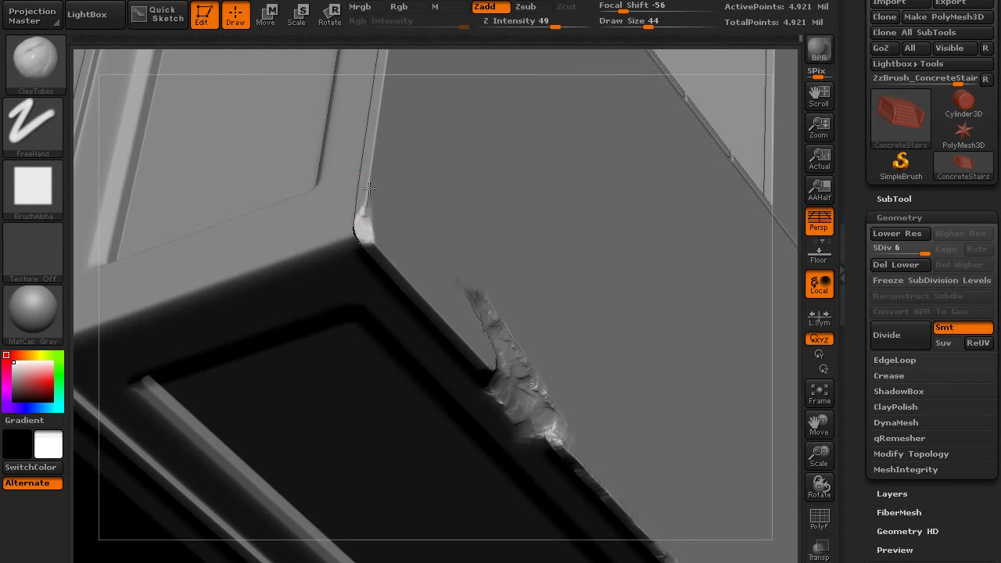
{"action": "right_click_drag", "start_coordinate": [398, 217], "coordinate": [381, 222]}
{"action": "key", "text": "ctrl+z"}
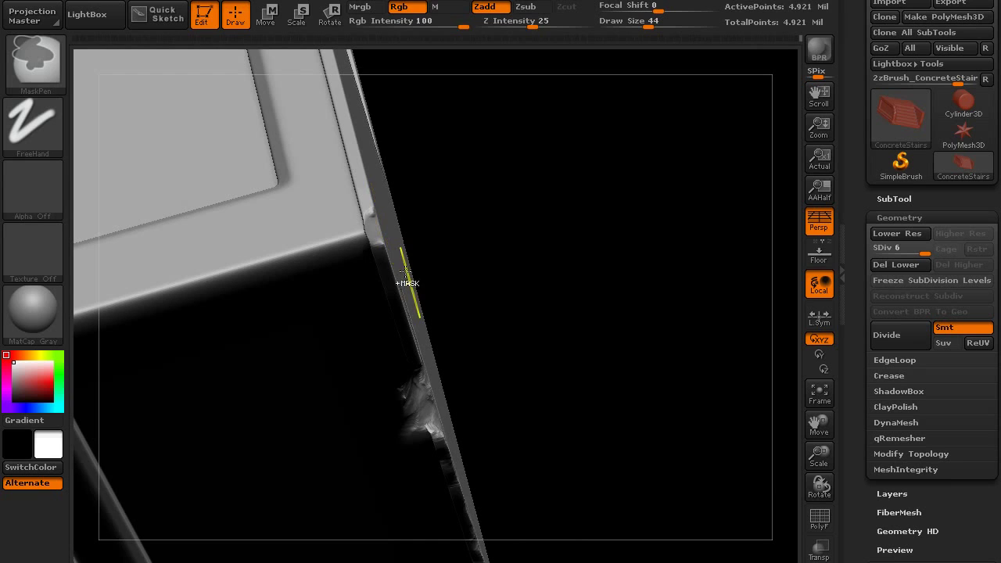
{"action": "mouse_move", "coordinate": [402, 251]}
{"action": "right_mouse_down"}
{"action": "mouse_move", "coordinate": [442, 235]}
{"action": "mouse_move", "coordinate": [426, 232]}
{"action": "mouse_move", "coordinate": [451, 250]}
{"action": "right_mouse_up"}
{"action": "mouse_move", "coordinate": [444, 215]}
{"action": "left_mouse_down", "text": "alt"}
{"action": "mouse_move", "coordinate": [429, 237]}
{"action": "mouse_move", "coordinate": [454, 199]}
{"action": "mouse_move", "coordinate": [445, 168]}
{"action": "left_mouse_up", "text": "alt"}
{"action": "right_click_drag", "start_coordinate": [456, 215], "coordinate": [430, 209]}
{"action": "left_click_drag", "start_coordinate": [460, 222], "coordinate": [468, 170], "text": "alt"}
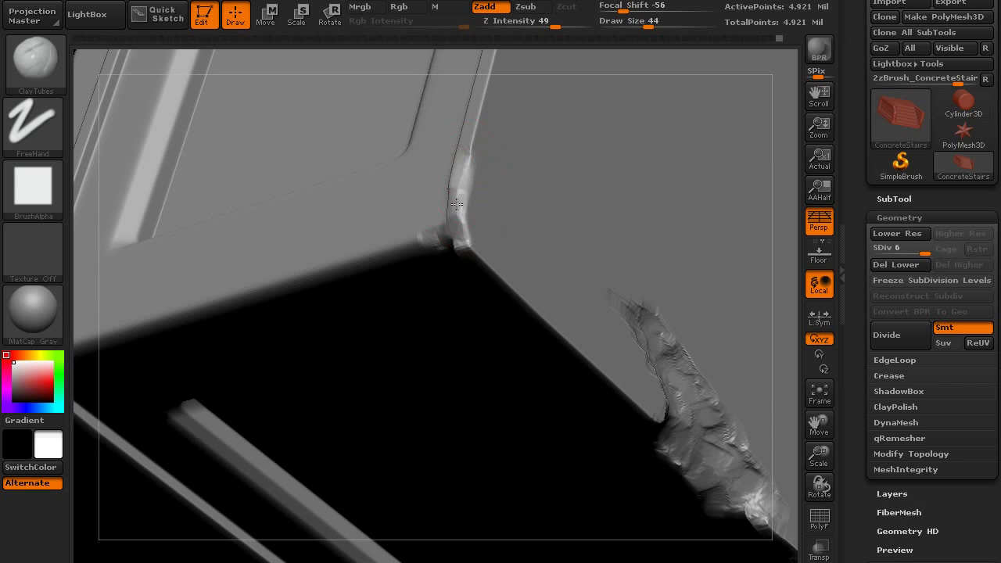
Step: Wear down the platform edge from the chipped corner toward the existing gouge with ClayTubes strokes
{"action": "left_click_drag", "start_coordinate": [475, 244], "coordinate": [506, 279]}
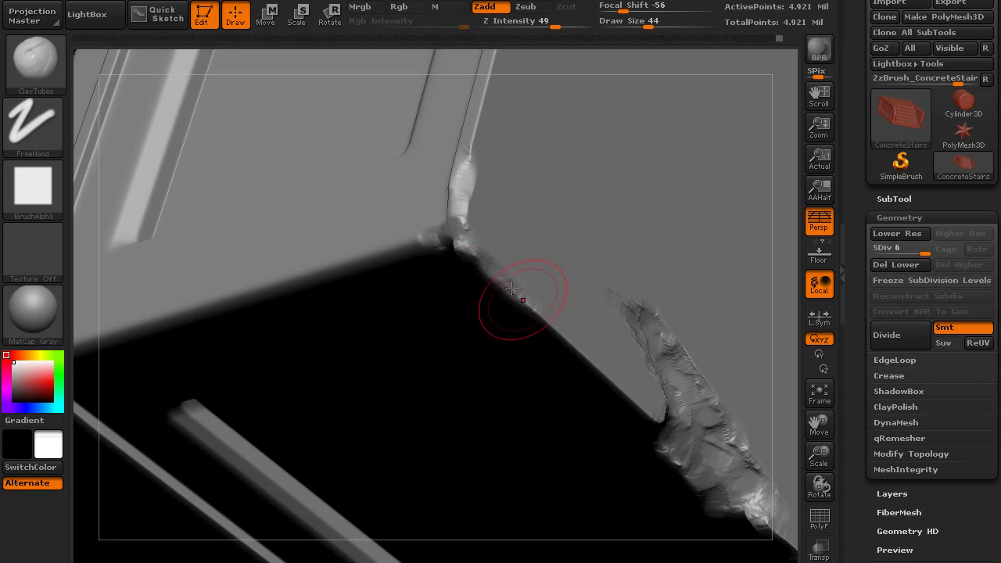
{"action": "right_click_drag", "start_coordinate": [525, 297], "coordinate": [480, 271]}
{"action": "left_click_drag", "start_coordinate": [476, 260], "coordinate": [567, 340]}
{"action": "mouse_move", "coordinate": [525, 300]}
{"action": "left_mouse_down"}
{"action": "mouse_move", "coordinate": [480, 231]}
{"action": "mouse_move", "coordinate": [538, 295]}
{"action": "left_mouse_up"}
Step: Roughen the platform's long adjoining edge with uneven chips from the chipped corner up to the stairs junction
{"action": "mouse_move", "coordinate": [565, 308]}
{"action": "right_mouse_down"}
{"action": "mouse_move", "coordinate": [471, 268]}
{"action": "mouse_move", "coordinate": [473, 386]}
{"action": "mouse_move", "coordinate": [477, 358]}
{"action": "mouse_move", "coordinate": [502, 395]}
{"action": "right_mouse_up"}
{"action": "right_click_drag", "start_coordinate": [535, 426], "coordinate": [375, 301], "text": "alt"}
{"action": "right_click", "coordinate": [376, 301]}
{"action": "mouse_move", "coordinate": [433, 235]}
{"action": "right_mouse_down"}
{"action": "mouse_move", "coordinate": [431, 270]}
{"action": "mouse_move", "coordinate": [348, 354]}
{"action": "right_mouse_up"}
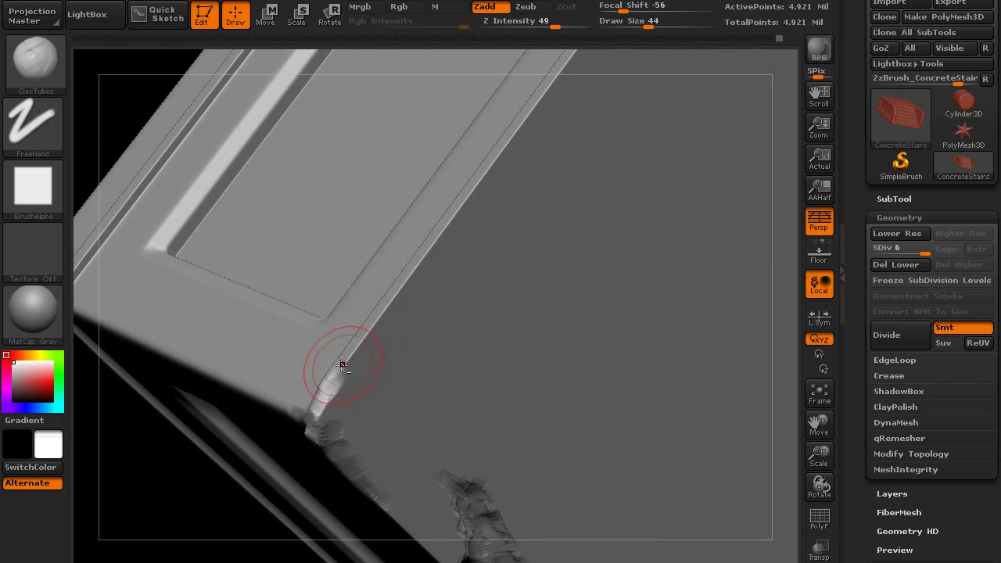
{"action": "left_click_drag", "start_coordinate": [384, 307], "coordinate": [493, 162]}
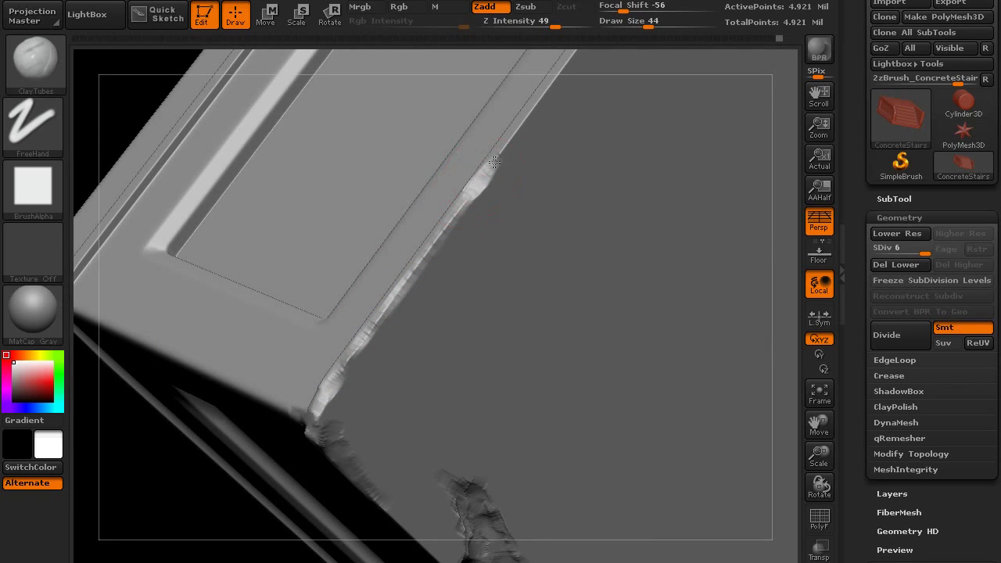
{"action": "mouse_move", "coordinate": [505, 196]}
{"action": "right_mouse_down", "text": "alt"}
{"action": "mouse_move", "coordinate": [336, 437]}
{"action": "mouse_move", "coordinate": [461, 321]}
{"action": "mouse_move", "coordinate": [460, 357]}
{"action": "right_mouse_up", "text": "alt"}
{"action": "left_click_drag", "start_coordinate": [384, 442], "coordinate": [480, 295]}
{"action": "left_click_drag", "start_coordinate": [427, 349], "coordinate": [494, 275], "text": "alt"}
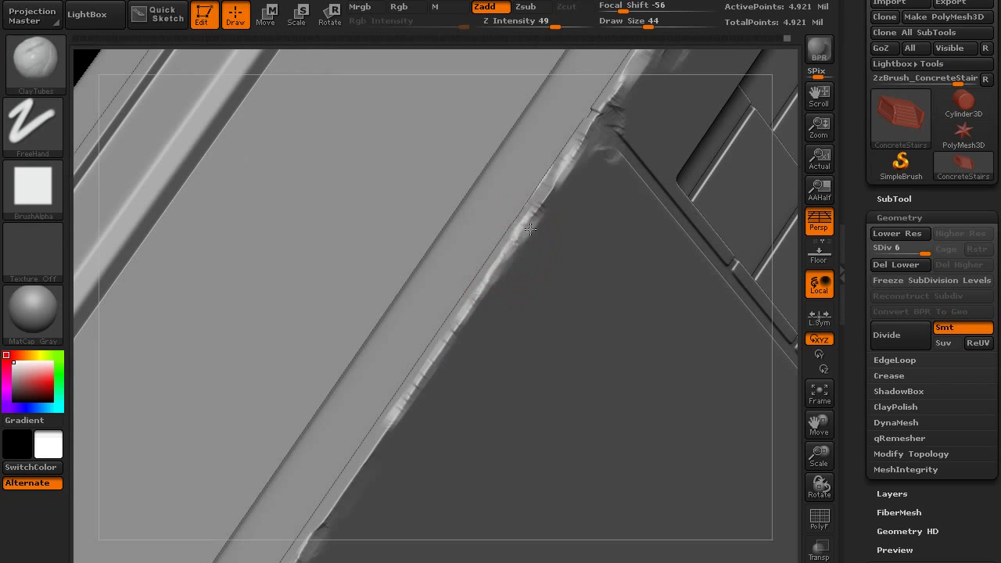
{"action": "mouse_move", "coordinate": [450, 332]}
{"action": "left_mouse_down", "text": "alt"}
{"action": "mouse_move", "coordinate": [527, 303]}
{"action": "mouse_move", "coordinate": [472, 331]}
{"action": "left_mouse_up", "text": "alt"}
Step: Carve a broad jagged gouge into the platform's top surface along the middle of the roughened edge
{"action": "right_click_drag", "start_coordinate": [441, 421], "coordinate": [464, 227]}
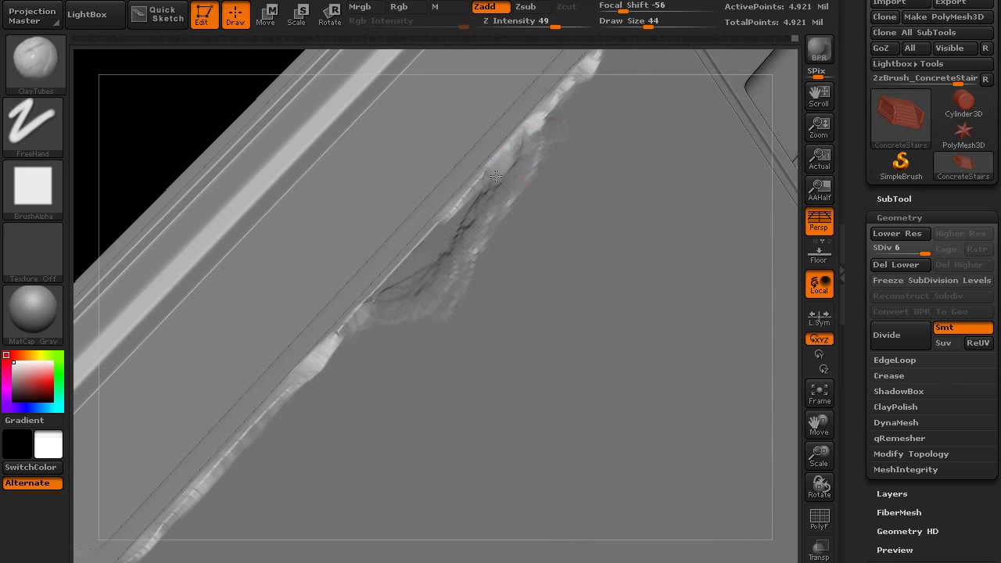
{"action": "mouse_move", "coordinate": [496, 177]}
{"action": "left_mouse_down"}
{"action": "mouse_move", "coordinate": [540, 133]}
{"action": "mouse_move", "coordinate": [463, 274]}
{"action": "mouse_move", "coordinate": [328, 366]}
{"action": "mouse_move", "coordinate": [349, 342]}
{"action": "mouse_move", "coordinate": [408, 326]}
{"action": "left_mouse_up"}
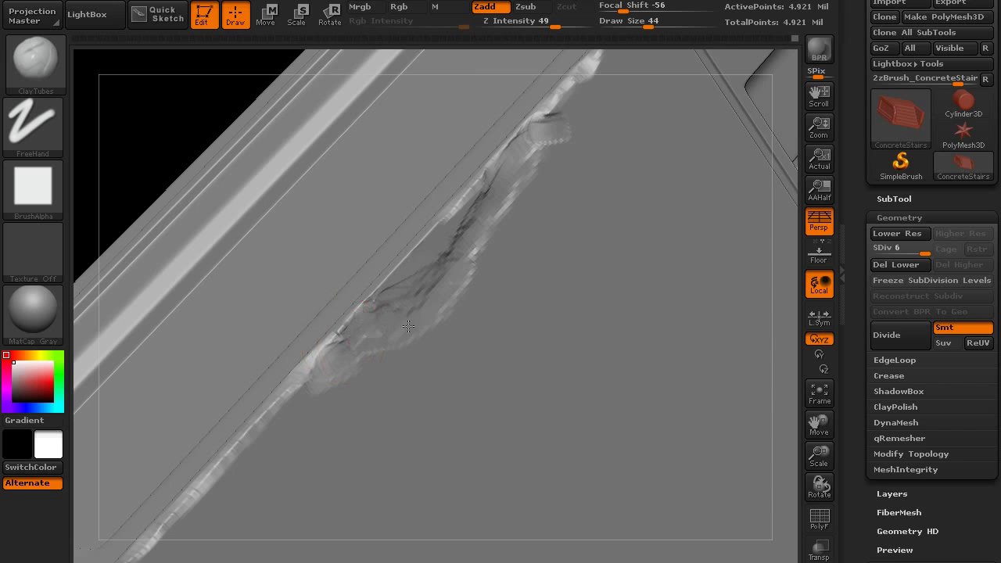
{"action": "mouse_move", "coordinate": [449, 265]}
{"action": "left_mouse_down"}
{"action": "mouse_move", "coordinate": [351, 355]}
{"action": "mouse_move", "coordinate": [460, 294]}
{"action": "mouse_move", "coordinate": [547, 132]}
{"action": "mouse_move", "coordinate": [500, 183]}
{"action": "left_mouse_up"}
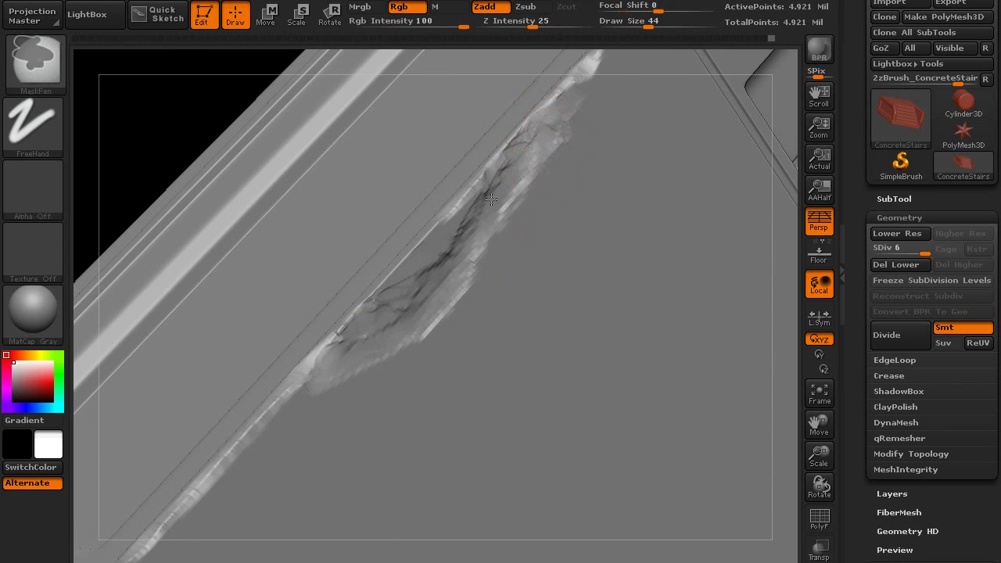
Step: Chip the platform's opposite outer corner and begin breaking up the edge that runs from it toward the stairs
{"action": "mouse_move", "coordinate": [500, 183]}
{"action": "right_mouse_down"}
{"action": "mouse_move", "coordinate": [458, 375]}
{"action": "mouse_move", "coordinate": [467, 368]}
{"action": "mouse_move", "coordinate": [477, 258]}
{"action": "mouse_move", "coordinate": [500, 305]}
{"action": "mouse_move", "coordinate": [523, 312]}
{"action": "mouse_move", "coordinate": [484, 345]}
{"action": "mouse_move", "coordinate": [478, 364]}
{"action": "mouse_move", "coordinate": [494, 402]}
{"action": "mouse_move", "coordinate": [473, 278]}
{"action": "mouse_move", "coordinate": [591, 338]}
{"action": "mouse_move", "coordinate": [623, 320]}
{"action": "mouse_move", "coordinate": [576, 364]}
{"action": "mouse_move", "coordinate": [480, 341]}
{"action": "mouse_move", "coordinate": [457, 316]}
{"action": "mouse_move", "coordinate": [355, 440]}
{"action": "mouse_move", "coordinate": [509, 472]}
{"action": "mouse_move", "coordinate": [469, 426]}
{"action": "mouse_move", "coordinate": [472, 383]}
{"action": "mouse_move", "coordinate": [495, 349]}
{"action": "mouse_move", "coordinate": [382, 295]}
{"action": "mouse_move", "coordinate": [346, 196]}
{"action": "mouse_move", "coordinate": [329, 178]}
{"action": "right_mouse_up"}
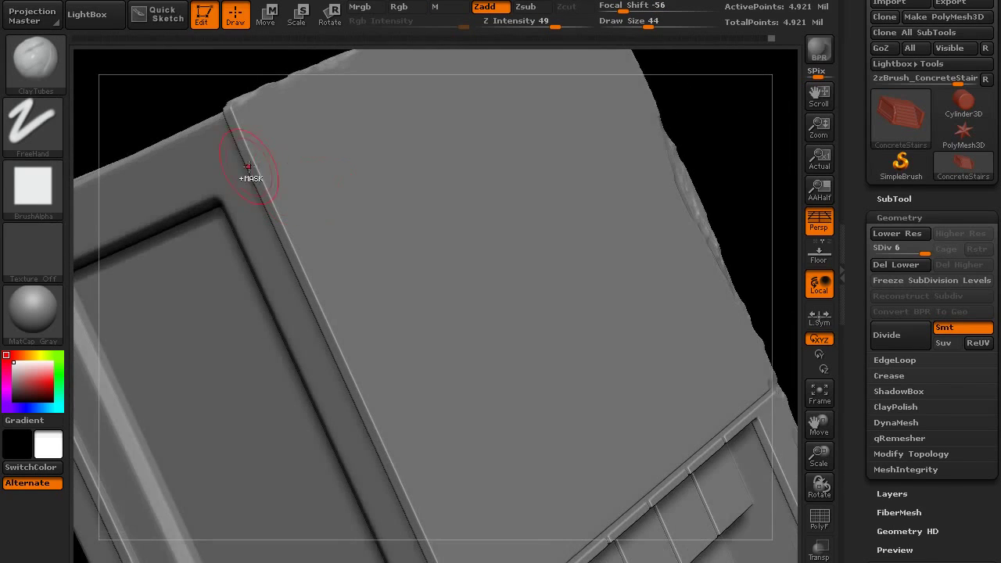
{"action": "right_click_drag", "start_coordinate": [250, 177], "coordinate": [228, 151], "text": "ctrl"}
{"action": "left_click_drag", "start_coordinate": [225, 87], "coordinate": [230, 108], "text": "alt"}
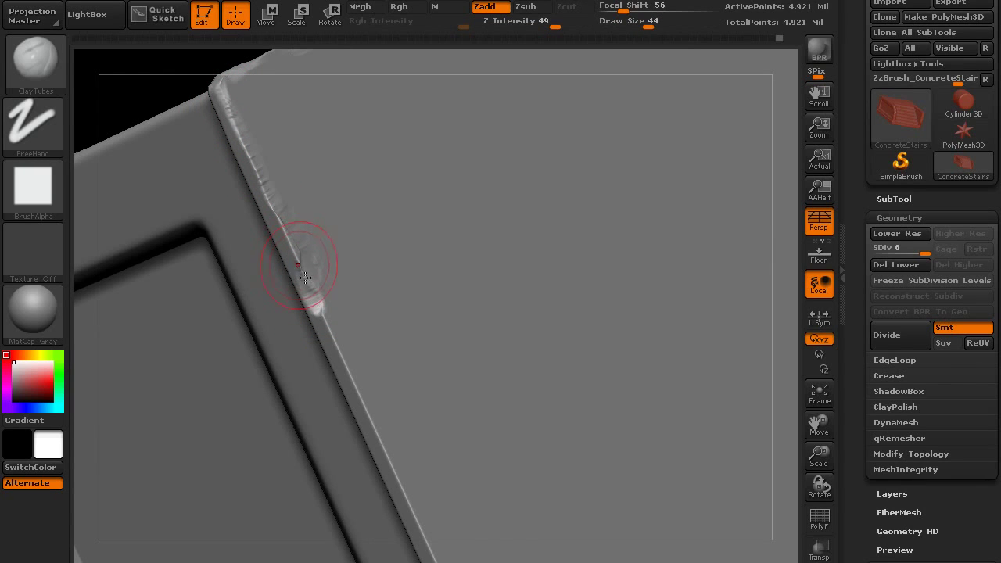
{"action": "left_click_drag", "start_coordinate": [304, 277], "coordinate": [279, 209]}
{"action": "right_click_drag", "start_coordinate": [326, 289], "coordinate": [331, 262]}
Step: Continue the irregular chipping along this platform edge down to the seam where the stair wall begins
{"action": "right_click_drag", "start_coordinate": [331, 261], "coordinate": [317, 186], "text": "alt"}
{"action": "left_click_drag", "start_coordinate": [292, 162], "coordinate": [337, 272]}
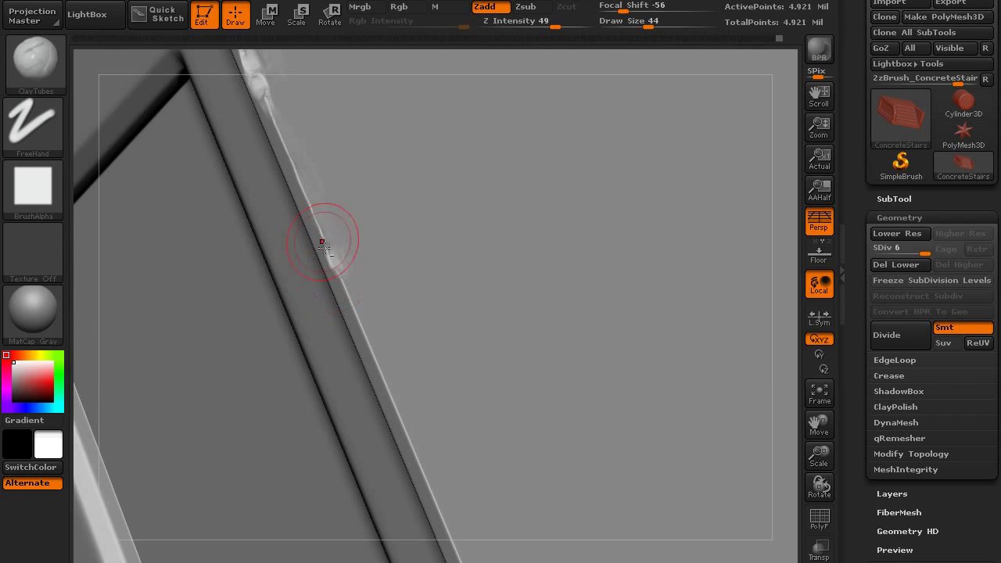
{"action": "mouse_move", "coordinate": [353, 315]}
{"action": "left_mouse_down"}
{"action": "mouse_move", "coordinate": [385, 381]}
{"action": "mouse_move", "coordinate": [336, 263]}
{"action": "left_mouse_up"}
{"action": "right_click_drag", "start_coordinate": [336, 263], "coordinate": [253, 51], "text": "alt"}
{"action": "left_click_drag", "start_coordinate": [328, 215], "coordinate": [350, 260]}
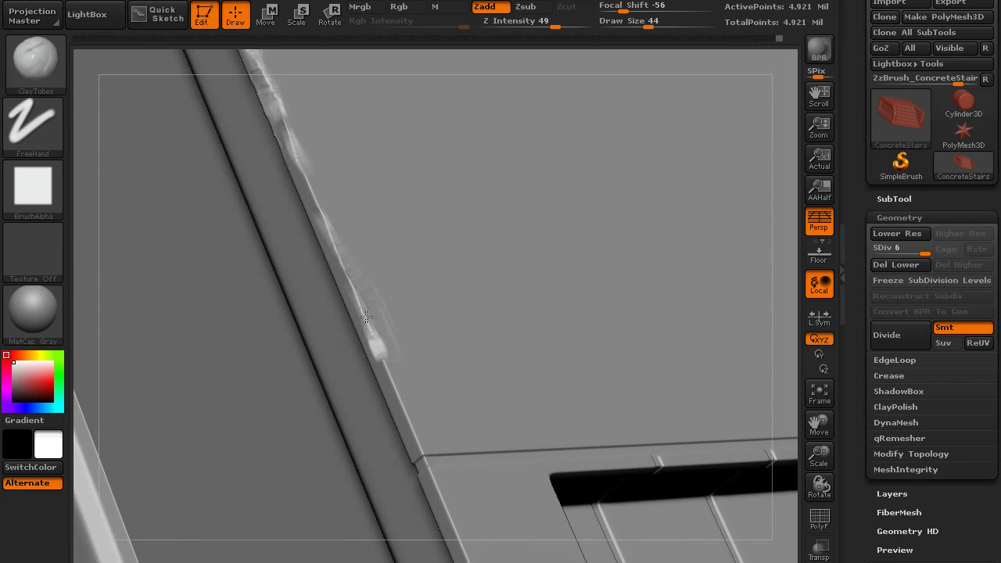
{"action": "left_click_drag", "start_coordinate": [366, 317], "coordinate": [397, 384]}
{"action": "right_click_drag", "start_coordinate": [416, 407], "coordinate": [431, 452]}
{"action": "right_click_drag", "start_coordinate": [431, 452], "coordinate": [365, 241], "text": "alt"}
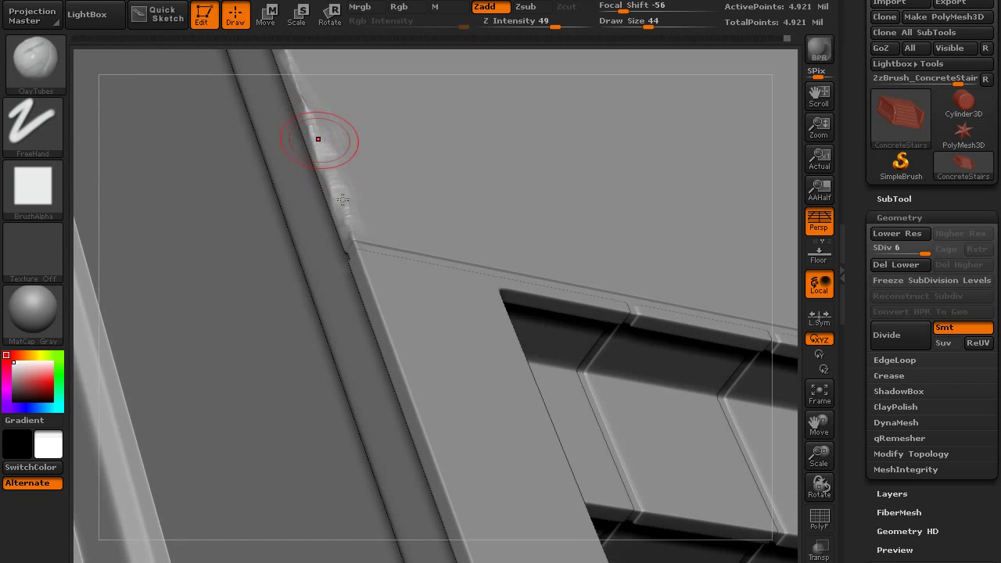
{"action": "left_click_drag", "start_coordinate": [343, 200], "coordinate": [361, 266]}
Step: Wear down the outer edge of the sloping wall cap from the platform seam to its broken lower end
{"action": "left_click_drag", "start_coordinate": [389, 329], "coordinate": [400, 356]}
{"action": "right_click_drag", "start_coordinate": [411, 381], "coordinate": [378, 240], "text": "alt"}
{"action": "left_click_drag", "start_coordinate": [344, 172], "coordinate": [410, 337]}
{"action": "left_click_drag", "start_coordinate": [386, 279], "coordinate": [416, 358]}
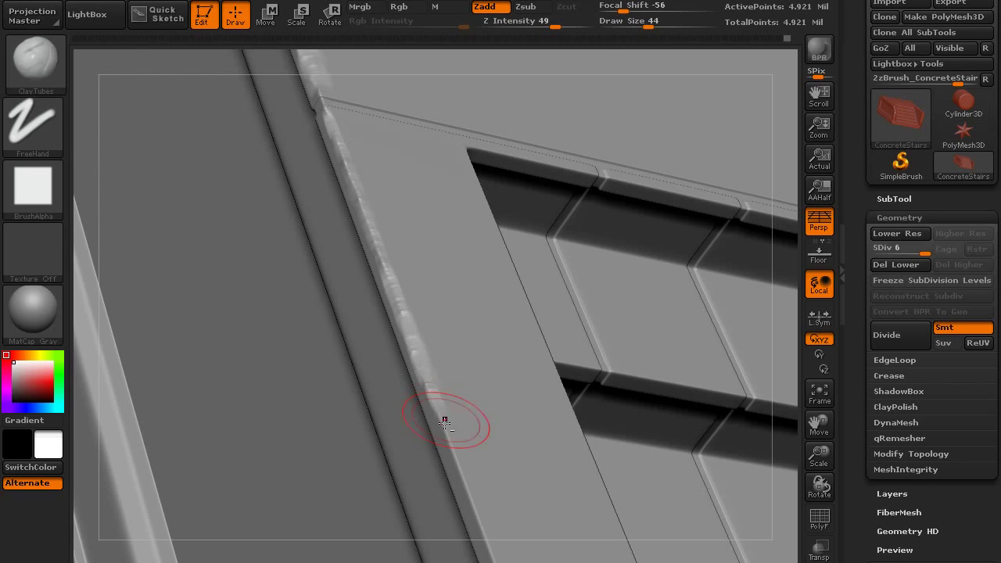
{"action": "left_click_drag", "start_coordinate": [477, 509], "coordinate": [489, 516]}
{"action": "right_click_drag", "start_coordinate": [494, 513], "coordinate": [432, 336], "text": "alt"}
{"action": "left_click_drag", "start_coordinate": [421, 349], "coordinate": [469, 476]}
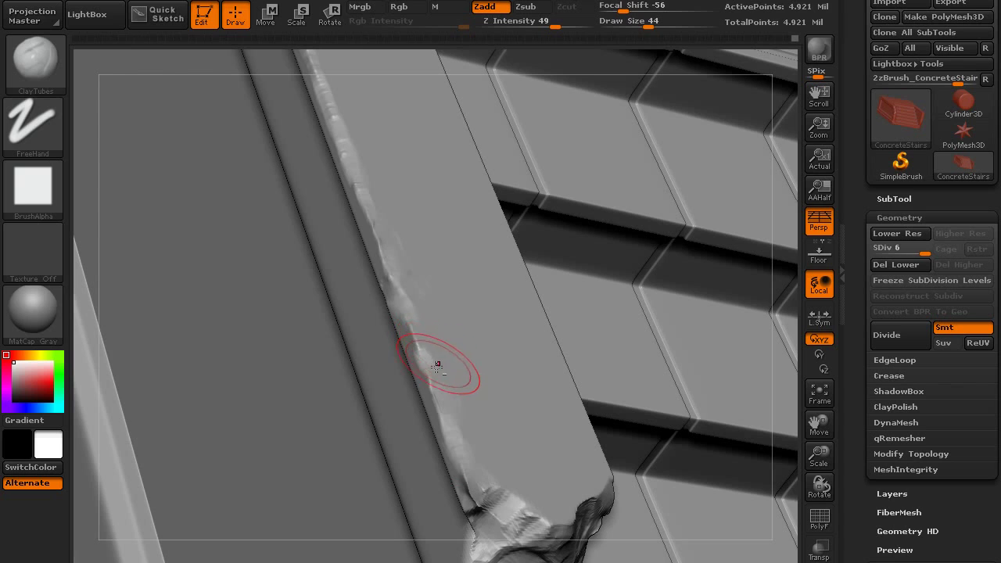
{"action": "left_click_drag", "start_coordinate": [429, 351], "coordinate": [499, 512]}
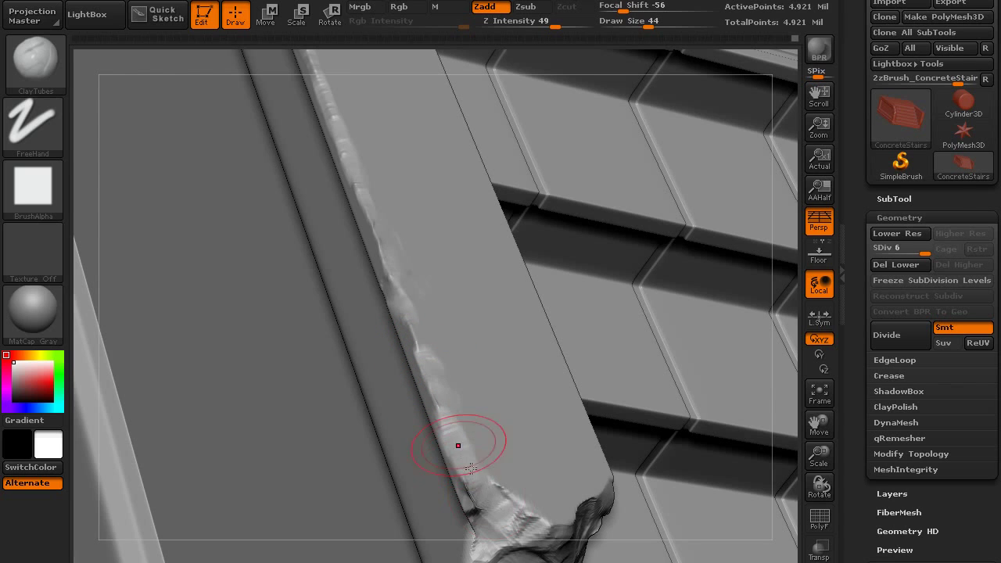
Step: Blend the wall cap's chipped edge into its broken lower end and reselect the ClayTubes brush
{"action": "mouse_move", "coordinate": [461, 449]}
{"action": "left_mouse_down", "text": "alt"}
{"action": "mouse_move", "coordinate": [474, 510]}
{"action": "mouse_move", "coordinate": [469, 480]}
{"action": "mouse_move", "coordinate": [474, 494]}
{"action": "left_mouse_up", "text": "alt"}
{"action": "right_click_drag", "start_coordinate": [454, 449], "coordinate": [460, 416]}
{"action": "key", "text": "w"}
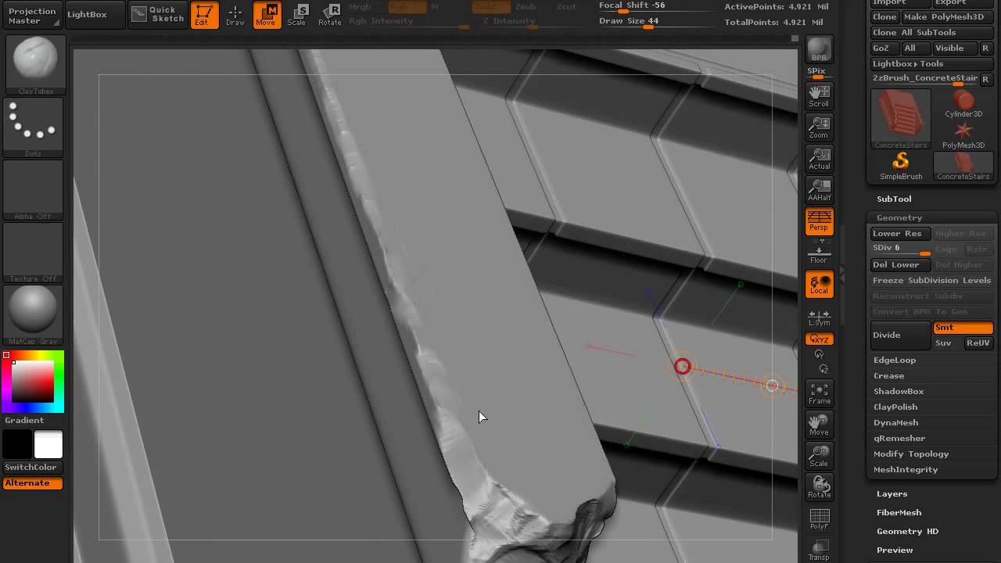
{"action": "key", "text": "b"}
{"action": "key", "text": "c"}
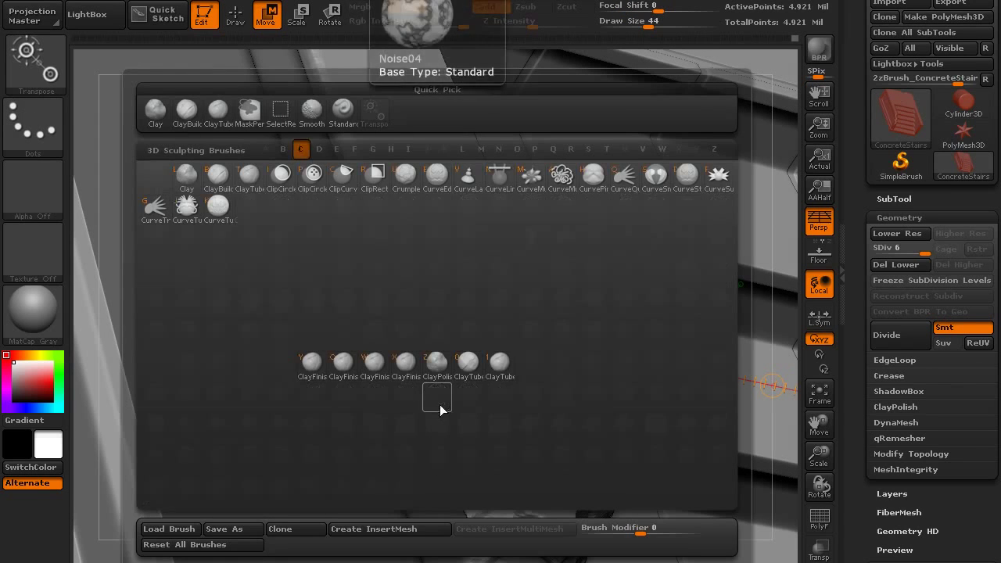
{"action": "key", "text": "t"}
{"action": "mouse_move", "coordinate": [463, 369]}
{"action": "right_mouse_down"}
{"action": "mouse_move", "coordinate": [467, 339]}
{"action": "mouse_move", "coordinate": [446, 368]}
{"action": "right_mouse_up"}
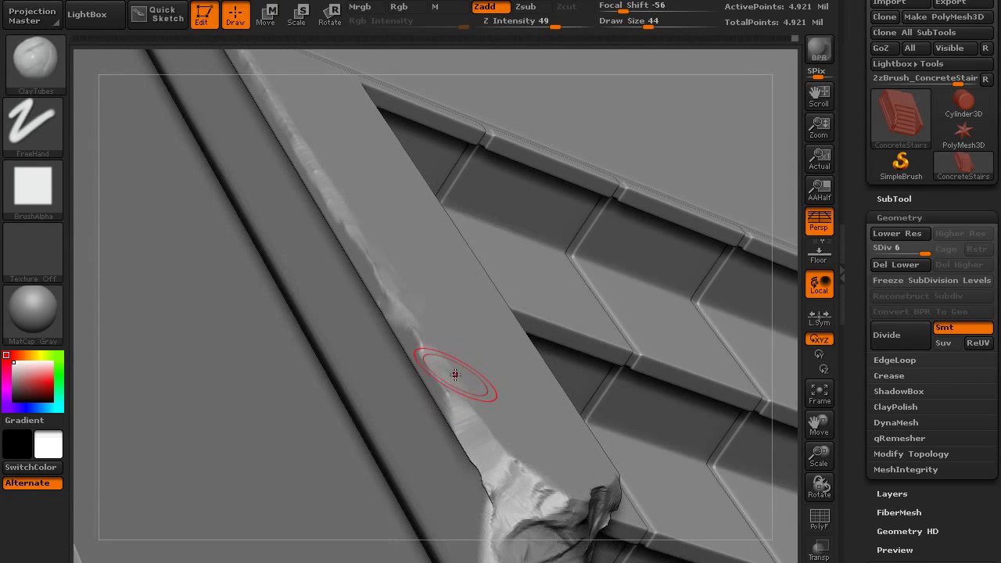
Step: Chip the vertical corner edge between the two recessed side panels from the base molding up to the top rim
{"action": "mouse_move", "coordinate": [467, 401]}
{"action": "right_mouse_down", "text": "ctrl"}
{"action": "mouse_move", "coordinate": [417, 283]}
{"action": "mouse_move", "coordinate": [417, 328]}
{"action": "mouse_move", "coordinate": [429, 292]}
{"action": "mouse_move", "coordinate": [471, 311]}
{"action": "mouse_move", "coordinate": [438, 250]}
{"action": "mouse_move", "coordinate": [500, 235]}
{"action": "mouse_move", "coordinate": [469, 211]}
{"action": "mouse_move", "coordinate": [373, 231]}
{"action": "mouse_move", "coordinate": [378, 257]}
{"action": "mouse_move", "coordinate": [321, 217]}
{"action": "mouse_move", "coordinate": [398, 205]}
{"action": "mouse_move", "coordinate": [361, 242]}
{"action": "mouse_move", "coordinate": [377, 285]}
{"action": "mouse_move", "coordinate": [388, 221]}
{"action": "right_mouse_up", "text": "ctrl"}
{"action": "mouse_move", "coordinate": [379, 302]}
{"action": "left_mouse_down"}
{"action": "mouse_move", "coordinate": [389, 212]}
{"action": "mouse_move", "coordinate": [375, 356]}
{"action": "left_mouse_up"}
{"action": "left_click_drag", "start_coordinate": [375, 357], "coordinate": [380, 298], "text": "alt"}
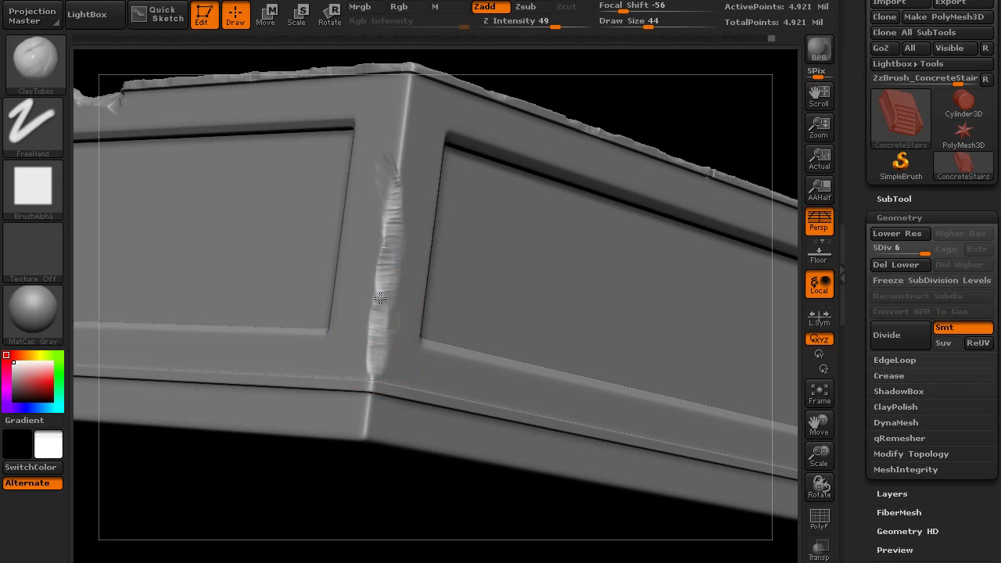
{"action": "left_click_drag", "start_coordinate": [396, 180], "coordinate": [403, 129]}
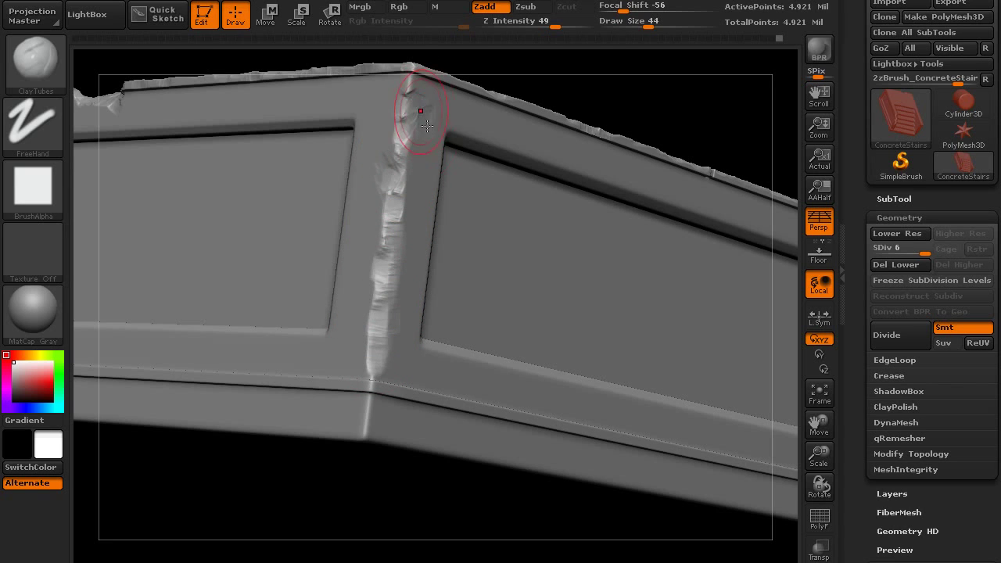
Step: Break the upper corner of the larger recessed panel's frame and connect the damage to the vertical corner edge
{"action": "right_click_drag", "start_coordinate": [427, 126], "coordinate": [438, 143]}
{"action": "mouse_move", "coordinate": [438, 143]}
{"action": "left_mouse_down"}
{"action": "mouse_move", "coordinate": [460, 150]}
{"action": "mouse_move", "coordinate": [440, 158]}
{"action": "left_mouse_up"}
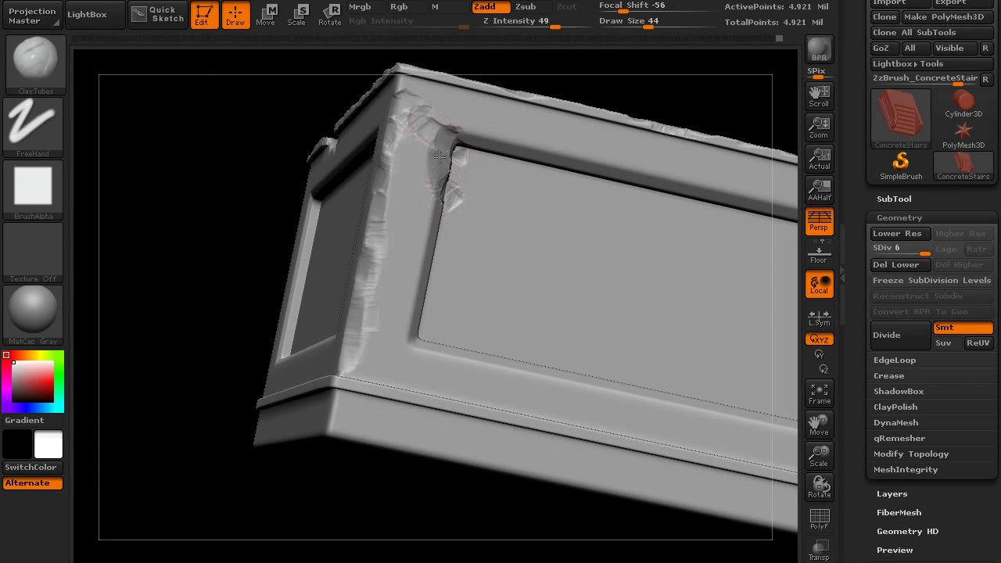
{"action": "left_click_drag", "start_coordinate": [407, 121], "coordinate": [407, 128]}
{"action": "right_click_drag", "start_coordinate": [407, 125], "coordinate": [447, 125]}
{"action": "mouse_move", "coordinate": [394, 135]}
{"action": "left_mouse_down"}
{"action": "mouse_move", "coordinate": [394, 111]}
{"action": "mouse_move", "coordinate": [391, 161]}
{"action": "mouse_move", "coordinate": [391, 111]}
{"action": "left_mouse_up"}
Step: Carve a wide jagged break across the top of the vertical corner, just below the platform rim
{"action": "right_click_drag", "start_coordinate": [402, 133], "coordinate": [419, 148]}
{"action": "mouse_move", "coordinate": [418, 148]}
{"action": "right_mouse_down", "text": "alt"}
{"action": "mouse_move", "coordinate": [413, 279]}
{"action": "mouse_move", "coordinate": [397, 253]}
{"action": "mouse_move", "coordinate": [396, 328]}
{"action": "right_mouse_up", "text": "alt"}
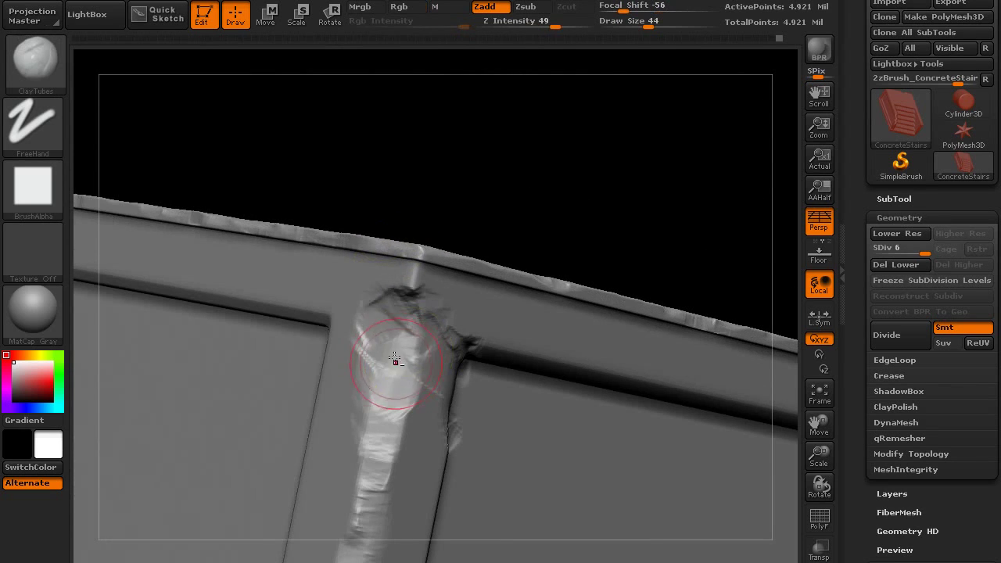
{"action": "mouse_move", "coordinate": [371, 327]}
{"action": "left_mouse_down", "text": "alt"}
{"action": "mouse_move", "coordinate": [383, 316]}
{"action": "mouse_move", "coordinate": [429, 316]}
{"action": "mouse_move", "coordinate": [452, 336]}
{"action": "left_mouse_up", "text": "alt"}
{"action": "right_click_drag", "start_coordinate": [451, 336], "coordinate": [418, 320]}
{"action": "mouse_move", "coordinate": [419, 321]}
{"action": "left_mouse_down"}
{"action": "mouse_move", "coordinate": [454, 337]}
{"action": "mouse_move", "coordinate": [455, 409]}
{"action": "mouse_move", "coordinate": [436, 363]}
{"action": "mouse_move", "coordinate": [405, 357]}
{"action": "mouse_move", "coordinate": [374, 387]}
{"action": "left_mouse_up"}
{"action": "right_click_drag", "start_coordinate": [373, 387], "coordinate": [411, 388]}
Step: Cut the break further down the vertical corner edge with uneven chunks and ridges
{"action": "mouse_move", "coordinate": [391, 383]}
{"action": "left_mouse_down", "text": "alt"}
{"action": "mouse_move", "coordinate": [371, 449]}
{"action": "mouse_move", "coordinate": [389, 362]}
{"action": "mouse_move", "coordinate": [395, 373]}
{"action": "mouse_move", "coordinate": [368, 438]}
{"action": "left_mouse_up", "text": "alt"}
{"action": "mouse_move", "coordinate": [406, 368]}
{"action": "left_mouse_down", "text": "alt"}
{"action": "mouse_move", "coordinate": [375, 389]}
{"action": "mouse_move", "coordinate": [405, 344]}
{"action": "mouse_move", "coordinate": [393, 334]}
{"action": "mouse_move", "coordinate": [376, 373]}
{"action": "mouse_move", "coordinate": [356, 498]}
{"action": "left_mouse_up", "text": "alt"}
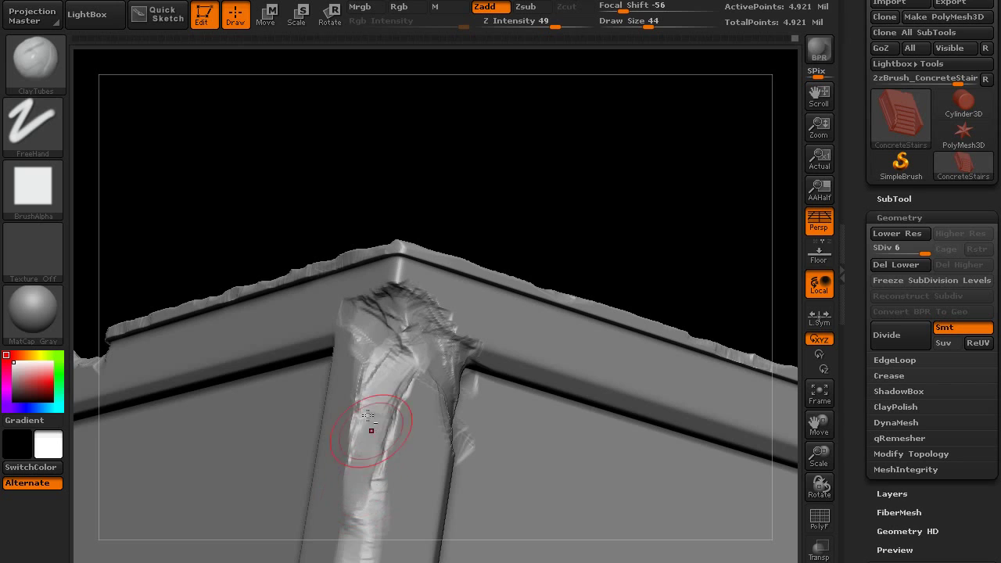
{"action": "left_click_drag", "start_coordinate": [370, 429], "coordinate": [371, 482], "text": "alt"}
{"action": "right_click_drag", "start_coordinate": [369, 492], "coordinate": [396, 236], "text": "alt"}
{"action": "mouse_move", "coordinate": [394, 261]}
{"action": "left_mouse_down", "text": "alt"}
{"action": "mouse_move", "coordinate": [384, 316]}
{"action": "mouse_move", "coordinate": [407, 166]}
{"action": "left_mouse_up", "text": "alt"}
{"action": "mouse_move", "coordinate": [397, 199]}
{"action": "right_mouse_down"}
{"action": "mouse_move", "coordinate": [425, 206]}
{"action": "mouse_move", "coordinate": [442, 430]}
{"action": "right_mouse_up"}
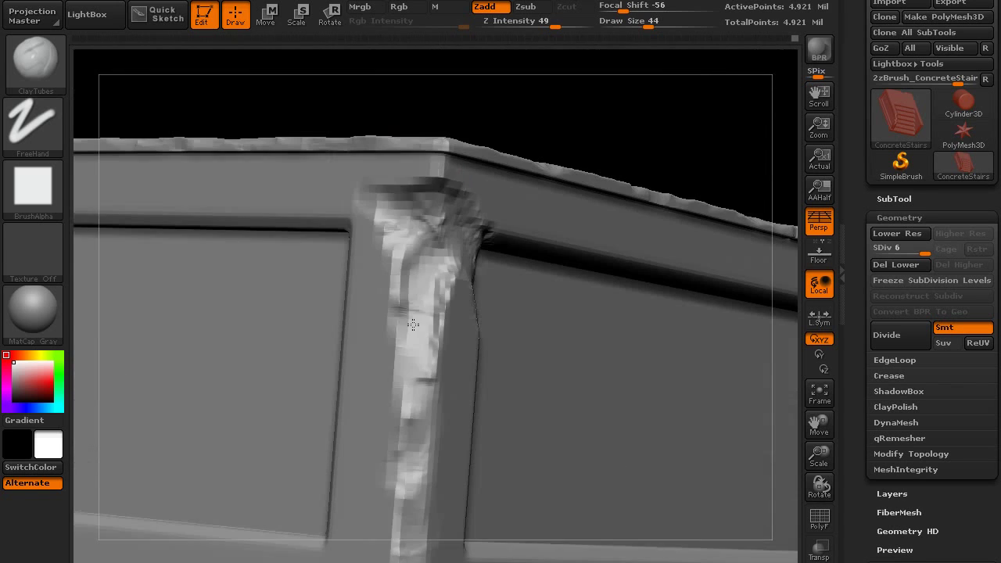
{"action": "mouse_move", "coordinate": [418, 323]}
{"action": "left_mouse_down", "text": "alt"}
{"action": "mouse_move", "coordinate": [371, 194]}
{"action": "mouse_move", "coordinate": [396, 217]}
{"action": "left_mouse_up", "text": "alt"}
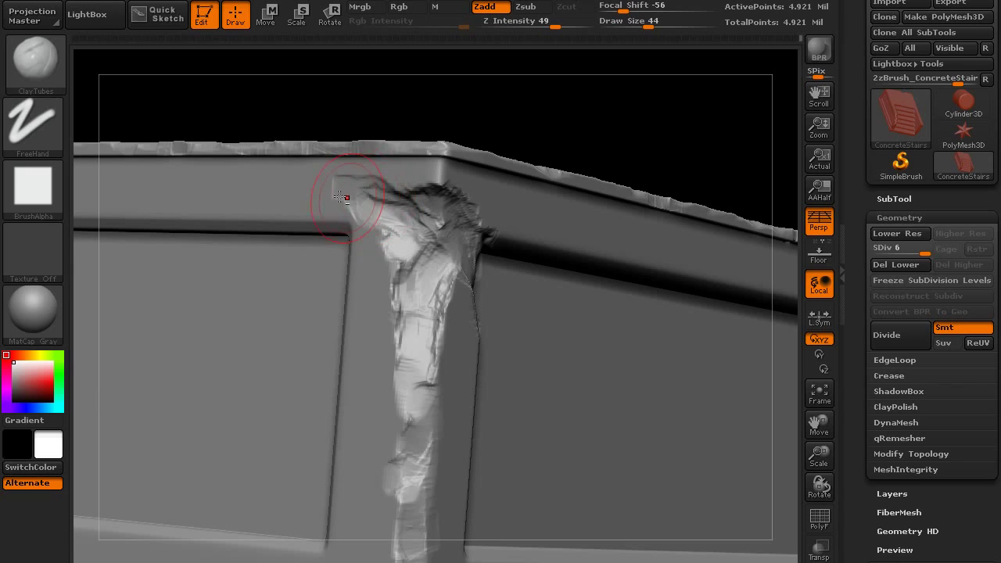
Step: Extend the corner break sideways above the neighbouring panel and refine its upper surface on both faces
{"action": "left_click_drag", "start_coordinate": [344, 197], "coordinate": [395, 226], "text": "alt"}
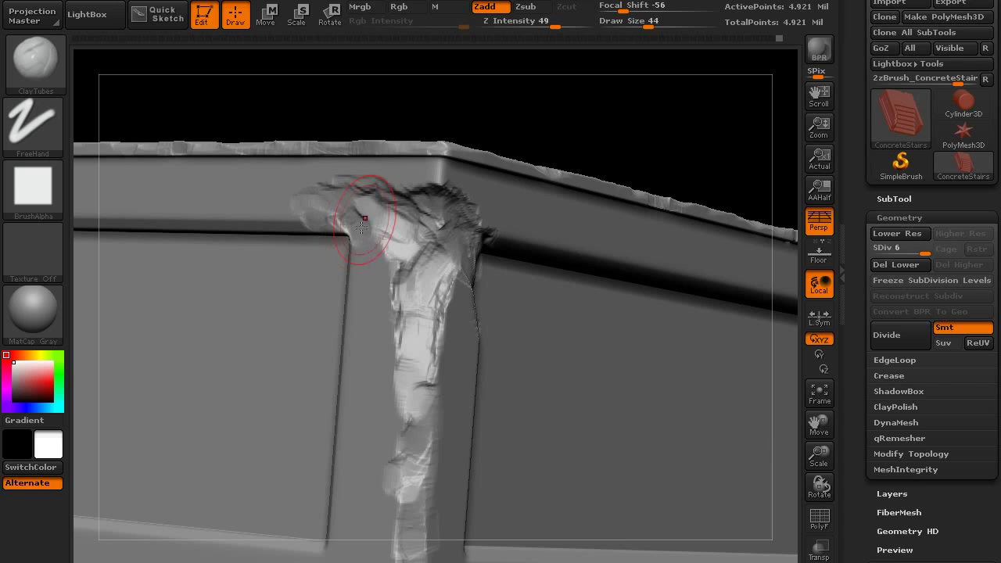
{"action": "mouse_move", "coordinate": [412, 248]}
{"action": "left_mouse_down"}
{"action": "mouse_move", "coordinate": [398, 236]}
{"action": "mouse_move", "coordinate": [437, 252]}
{"action": "left_mouse_up"}
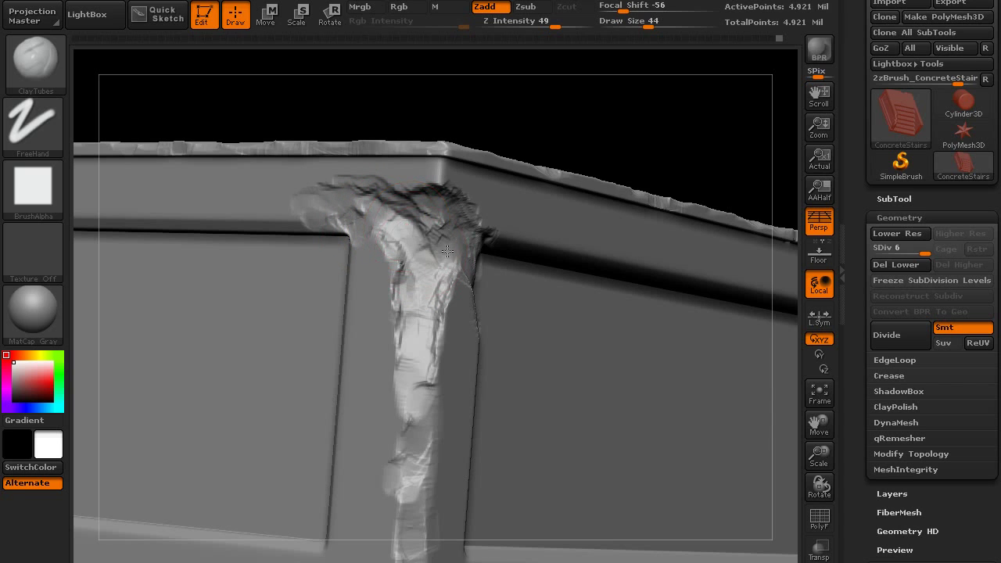
{"action": "right_click_drag", "start_coordinate": [444, 258], "coordinate": [356, 252]}
{"action": "left_click_drag", "start_coordinate": [444, 251], "coordinate": [466, 247]}
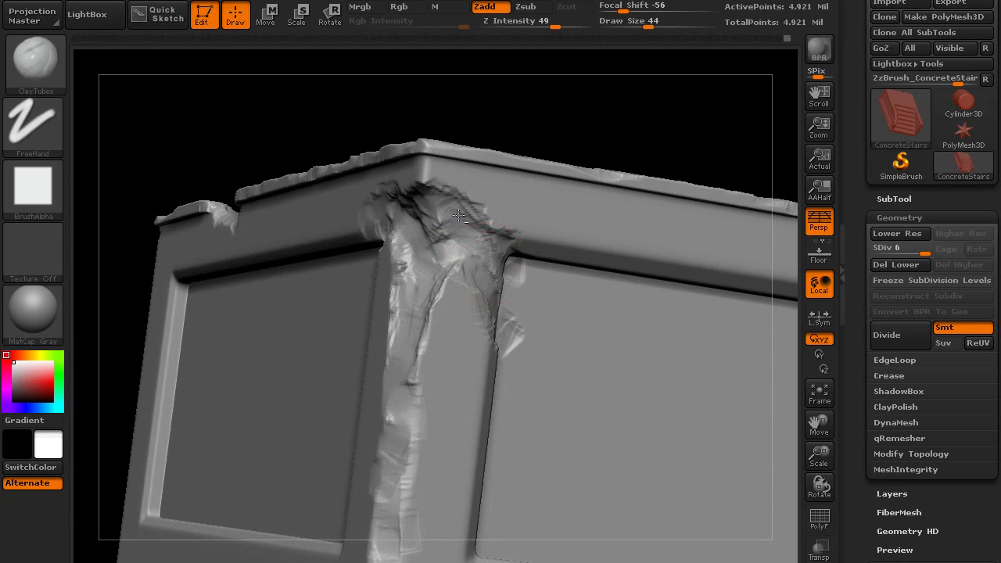
Step: Carve a jagged chip from the platform's chipped top edge down onto the side face near the stairs
{"action": "right_click_drag", "start_coordinate": [431, 233], "coordinate": [424, 195], "text": "ctrl"}
{"action": "right_click_drag", "start_coordinate": [424, 195], "coordinate": [493, 242]}
{"action": "right_click_drag", "start_coordinate": [492, 243], "coordinate": [360, 293]}
{"action": "mouse_move", "coordinate": [426, 239]}
{"action": "right_mouse_down"}
{"action": "mouse_move", "coordinate": [447, 217]}
{"action": "mouse_move", "coordinate": [384, 279]}
{"action": "mouse_move", "coordinate": [362, 380]}
{"action": "mouse_move", "coordinate": [417, 292]}
{"action": "mouse_move", "coordinate": [422, 329]}
{"action": "mouse_move", "coordinate": [388, 333]}
{"action": "mouse_move", "coordinate": [418, 321]}
{"action": "mouse_move", "coordinate": [389, 310]}
{"action": "mouse_move", "coordinate": [368, 277]}
{"action": "mouse_move", "coordinate": [346, 341]}
{"action": "mouse_move", "coordinate": [356, 381]}
{"action": "right_mouse_up"}
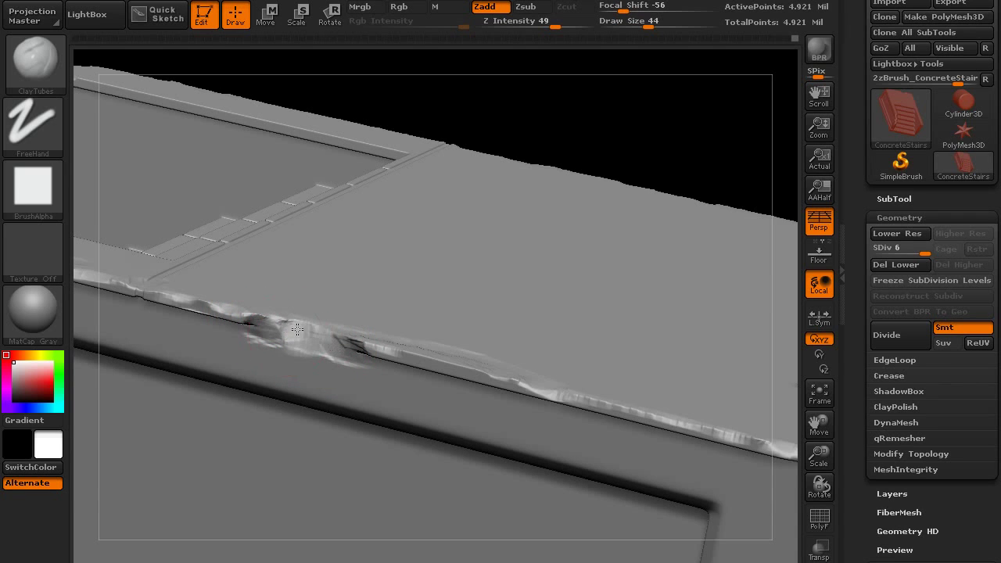
Step: Widen and deepen the jagged chip in the platform's edge, working it from the top surface down onto the side face
{"action": "right_click_drag", "start_coordinate": [351, 356], "coordinate": [376, 398], "text": "ctrl"}
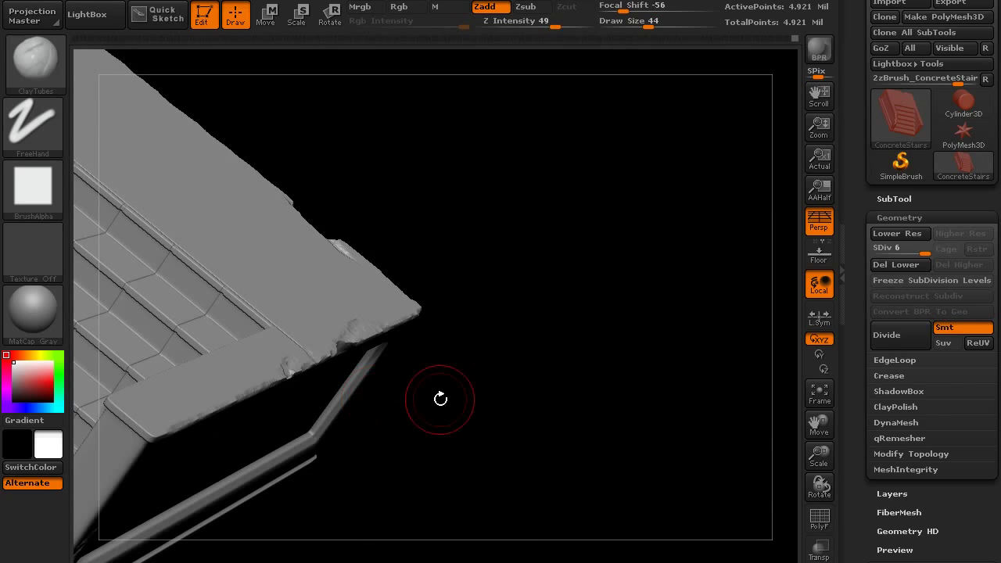
{"action": "mouse_move", "coordinate": [425, 376]}
{"action": "right_mouse_down"}
{"action": "mouse_move", "coordinate": [388, 398]}
{"action": "mouse_move", "coordinate": [387, 355]}
{"action": "right_mouse_up"}
{"action": "mouse_move", "coordinate": [387, 356]}
{"action": "right_mouse_down"}
{"action": "mouse_move", "coordinate": [398, 367]}
{"action": "mouse_move", "coordinate": [375, 397]}
{"action": "mouse_move", "coordinate": [400, 415]}
{"action": "mouse_move", "coordinate": [391, 463]}
{"action": "right_mouse_up"}
{"action": "right_click_drag", "start_coordinate": [296, 446], "coordinate": [478, 332], "text": "alt"}
{"action": "right_click_drag", "start_coordinate": [478, 332], "coordinate": [465, 493], "text": "ctrl"}
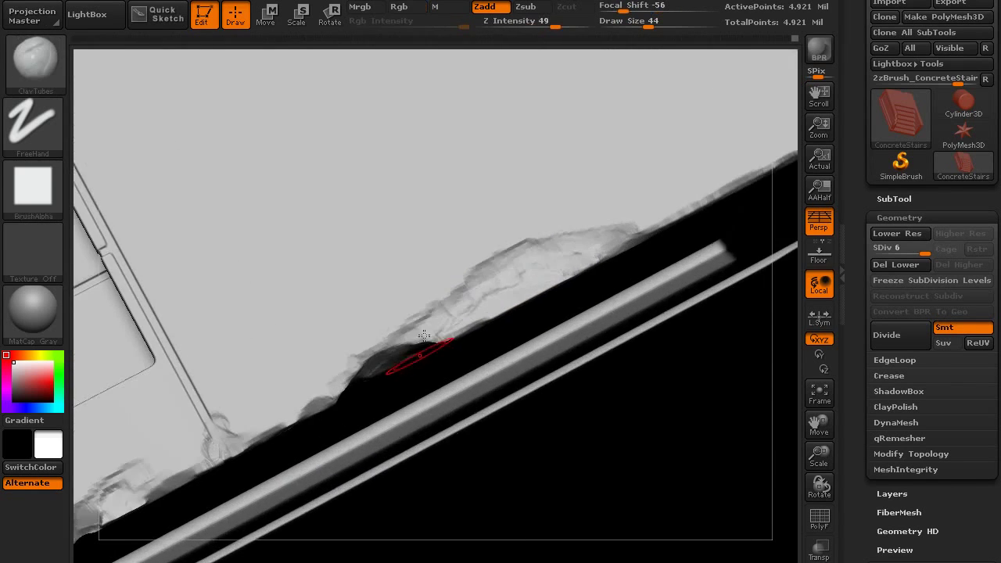
{"action": "right_click_drag", "start_coordinate": [424, 335], "coordinate": [394, 435]}
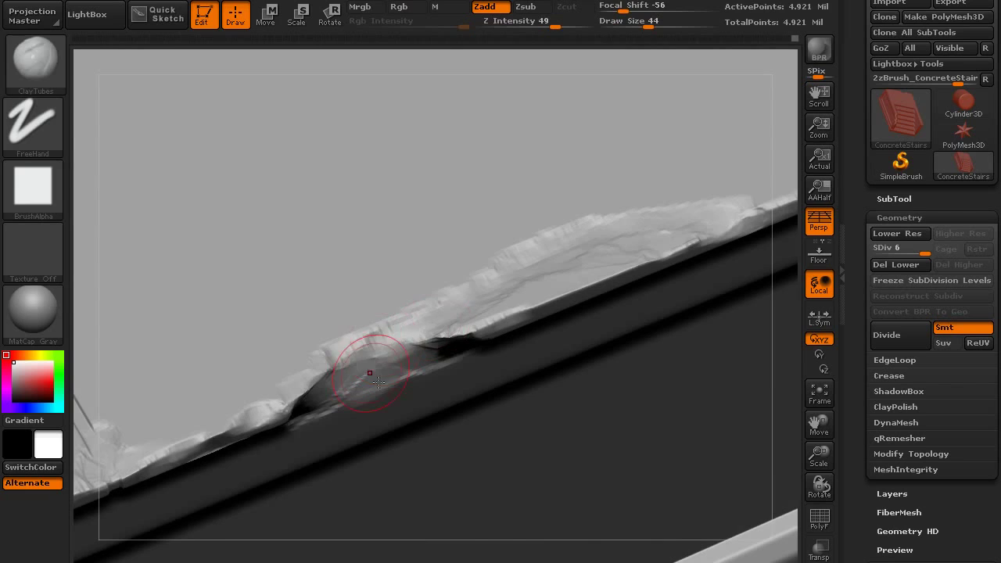
{"action": "right_click_drag", "start_coordinate": [379, 382], "coordinate": [375, 316], "text": "ctrl"}
Step: Extend the jagged break along the upper frame edge of the recessed side panel
{"action": "mouse_move", "coordinate": [370, 446]}
{"action": "right_mouse_down"}
{"action": "mouse_move", "coordinate": [374, 404]}
{"action": "mouse_move", "coordinate": [425, 318]}
{"action": "mouse_move", "coordinate": [393, 268]}
{"action": "mouse_move", "coordinate": [341, 276]}
{"action": "mouse_move", "coordinate": [315, 350]}
{"action": "mouse_move", "coordinate": [446, 308]}
{"action": "mouse_move", "coordinate": [511, 303]}
{"action": "mouse_move", "coordinate": [494, 269]}
{"action": "right_mouse_up"}
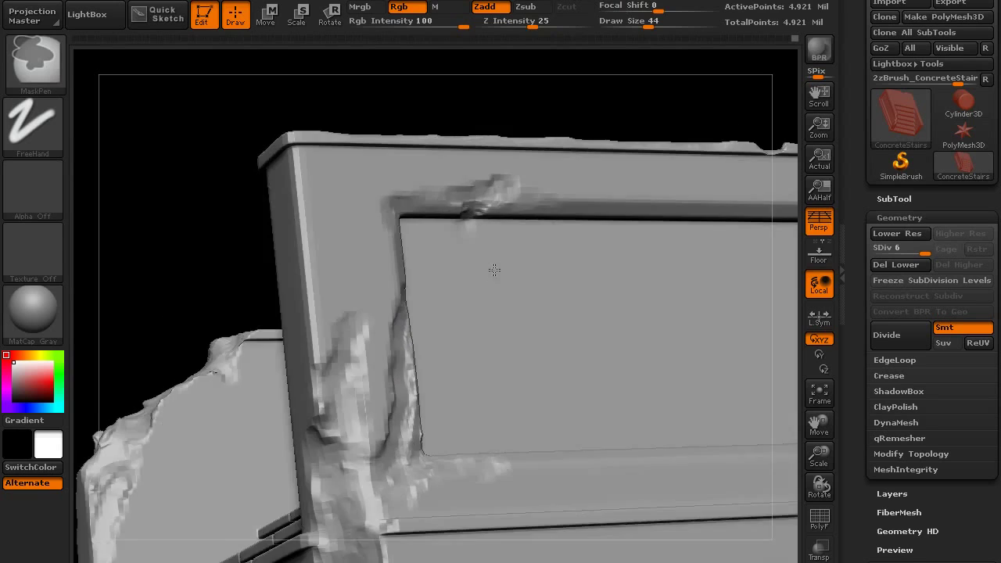
{"action": "right_click_drag", "start_coordinate": [485, 186], "coordinate": [421, 323], "text": "alt"}
{"action": "right_click_drag", "start_coordinate": [421, 322], "coordinate": [398, 351], "text": "ctrl"}
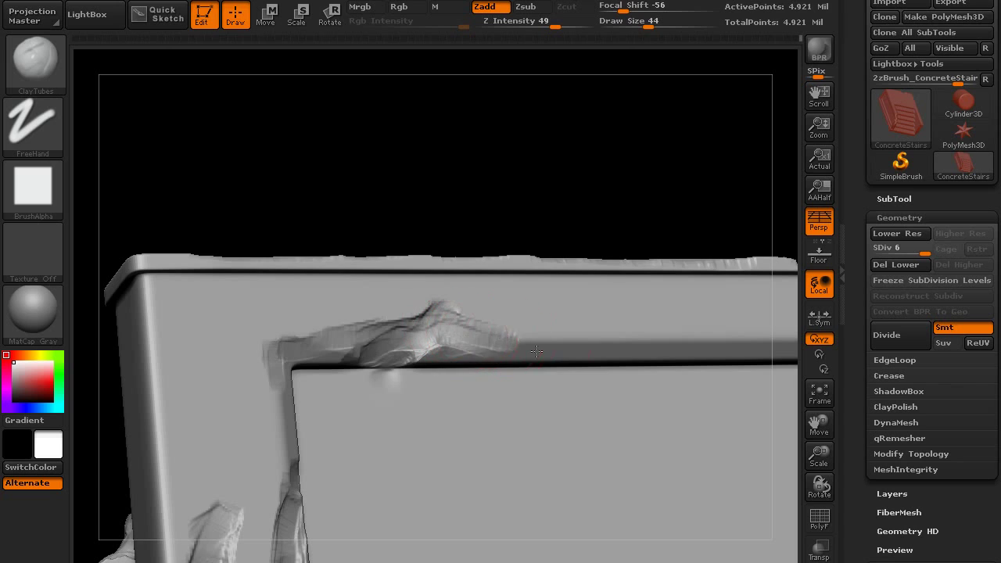
{"action": "left_click_drag", "start_coordinate": [536, 351], "coordinate": [496, 347]}
{"action": "left_click_drag", "start_coordinate": [561, 341], "coordinate": [502, 348]}
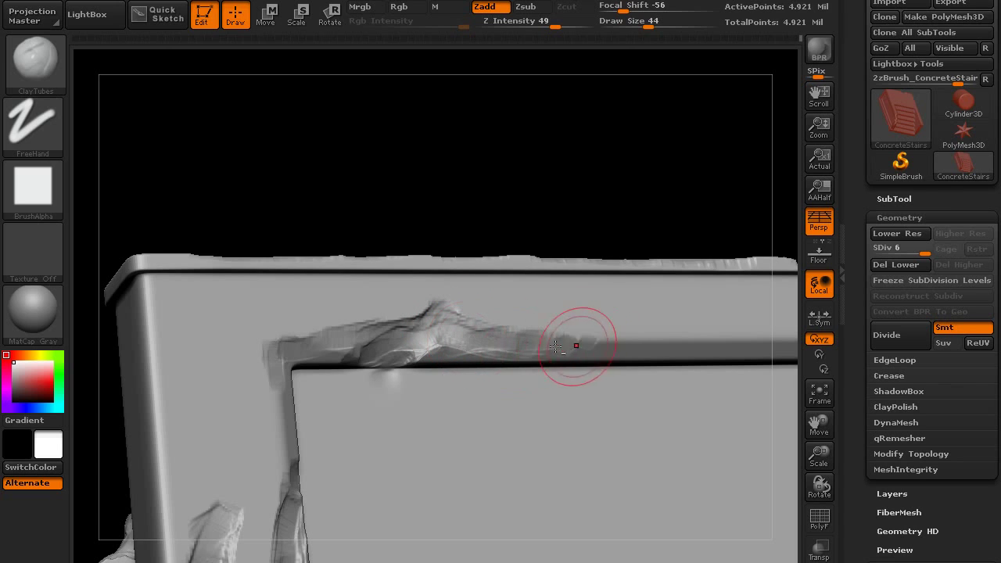
{"action": "mouse_move", "coordinate": [585, 345]}
{"action": "left_mouse_down", "text": "alt"}
{"action": "mouse_move", "coordinate": [490, 340]}
{"action": "mouse_move", "coordinate": [588, 344]}
{"action": "left_mouse_up", "text": "alt"}
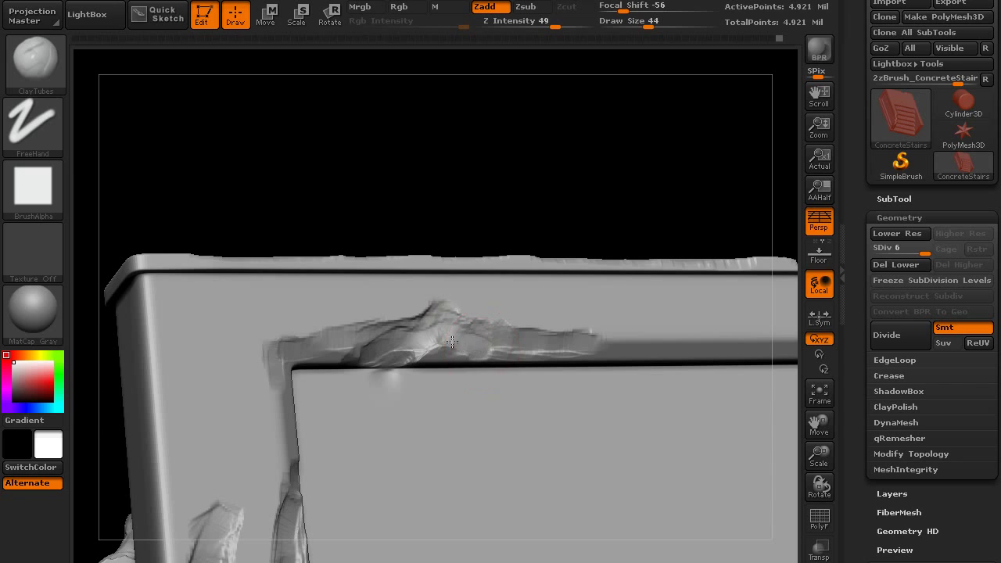
Step: Carve an uneven break down the inner vertical edge of the wall end beside the stairs
{"action": "mouse_move", "coordinate": [441, 360]}
{"action": "right_mouse_down"}
{"action": "mouse_move", "coordinate": [466, 347]}
{"action": "mouse_move", "coordinate": [500, 379]}
{"action": "mouse_move", "coordinate": [451, 235]}
{"action": "mouse_move", "coordinate": [469, 362]}
{"action": "mouse_move", "coordinate": [457, 383]}
{"action": "mouse_move", "coordinate": [450, 346]}
{"action": "right_mouse_up"}
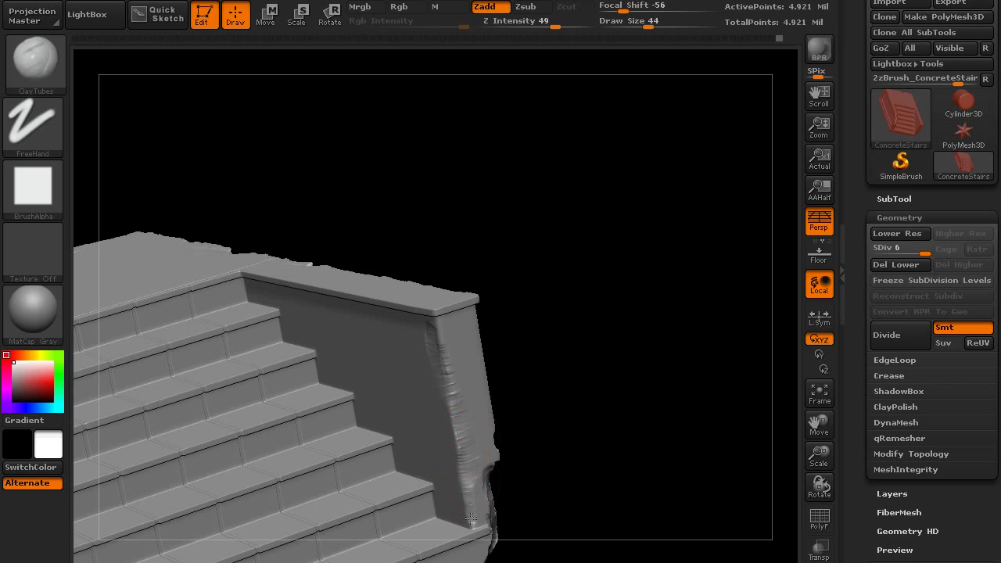
{"action": "left_click_drag", "start_coordinate": [471, 519], "coordinate": [442, 369]}
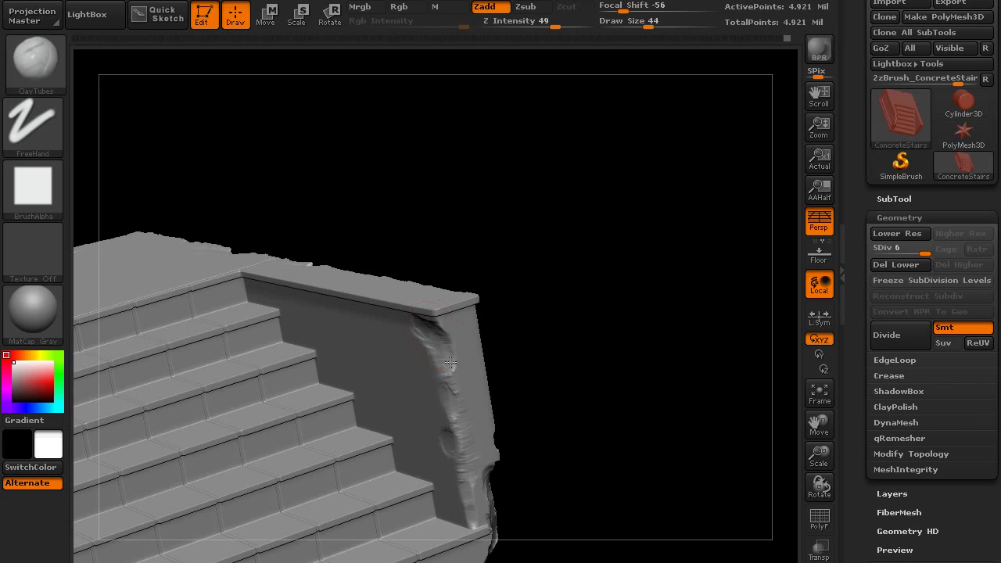
{"action": "mouse_move", "coordinate": [478, 384]}
{"action": "right_mouse_down"}
{"action": "mouse_move", "coordinate": [458, 364]}
{"action": "mouse_move", "coordinate": [434, 381]}
{"action": "right_mouse_up"}
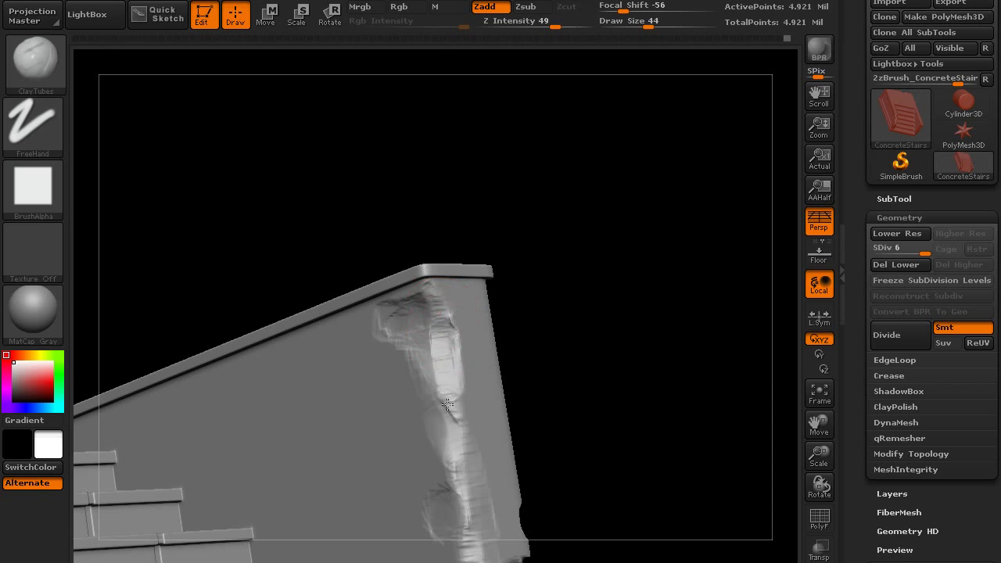
Step: Break away the wall cap's inner corner and cut rough ridges into the damage just below it
{"action": "mouse_move", "coordinate": [434, 309]}
{"action": "right_mouse_down"}
{"action": "mouse_move", "coordinate": [423, 284]}
{"action": "mouse_move", "coordinate": [423, 333]}
{"action": "right_mouse_up"}
{"action": "left_click_drag", "start_coordinate": [413, 231], "coordinate": [423, 281]}
{"action": "mouse_move", "coordinate": [423, 270]}
{"action": "right_mouse_down"}
{"action": "mouse_move", "coordinate": [424, 257]}
{"action": "mouse_move", "coordinate": [419, 285]}
{"action": "right_mouse_up"}
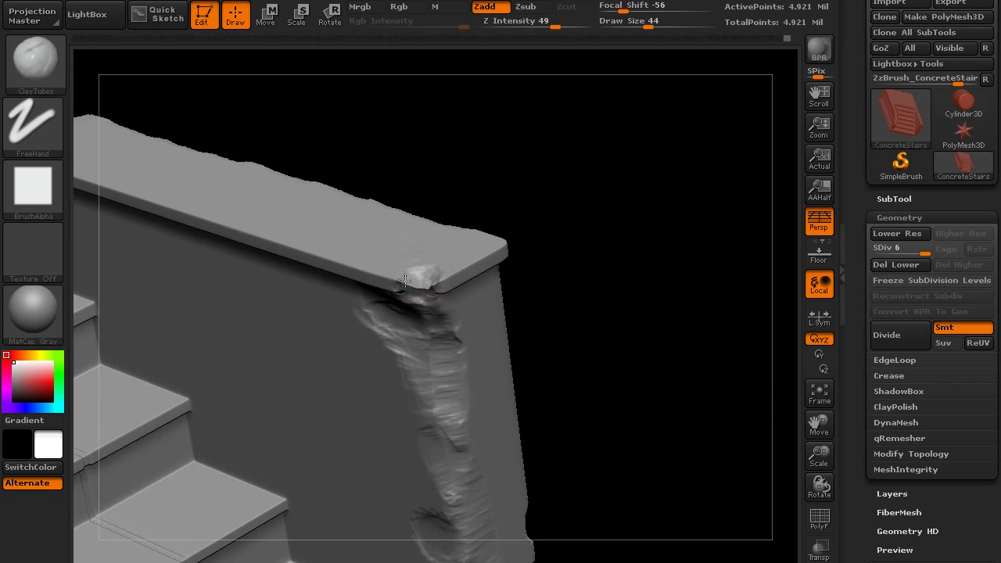
{"action": "mouse_move", "coordinate": [427, 280]}
{"action": "left_mouse_down", "text": "shift"}
{"action": "mouse_move", "coordinate": [418, 294]}
{"action": "mouse_move", "coordinate": [406, 290]}
{"action": "left_mouse_up", "text": "shift"}
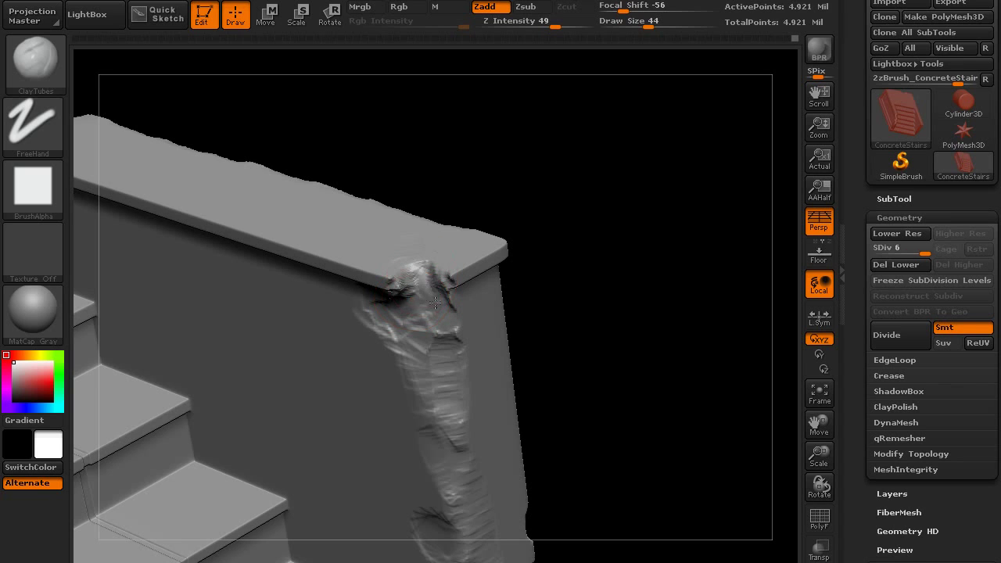
{"action": "left_click_drag", "start_coordinate": [432, 354], "coordinate": [450, 410]}
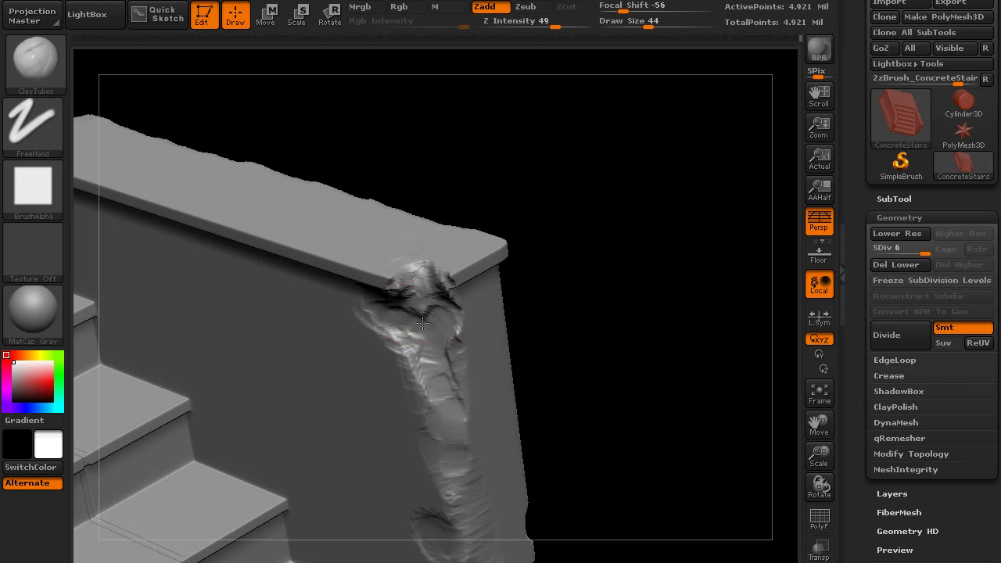
{"action": "left_click_drag", "start_coordinate": [422, 322], "coordinate": [424, 364], "text": "shift"}
Step: Build up irregular chunks and hollows along the wall end's inner vertical edge, down to the lower steps
{"action": "mouse_move", "coordinate": [424, 364]}
{"action": "right_mouse_down", "text": "ctrl"}
{"action": "mouse_move", "coordinate": [368, 268]}
{"action": "mouse_move", "coordinate": [339, 335]}
{"action": "right_mouse_up", "text": "ctrl"}
{"action": "mouse_move", "coordinate": [332, 273]}
{"action": "right_mouse_down", "text": "alt"}
{"action": "mouse_move", "coordinate": [473, 150]}
{"action": "mouse_move", "coordinate": [501, 78]}
{"action": "right_mouse_up", "text": "alt"}
{"action": "mouse_move", "coordinate": [473, 290]}
{"action": "right_mouse_down"}
{"action": "mouse_move", "coordinate": [470, 258]}
{"action": "mouse_move", "coordinate": [414, 274]}
{"action": "mouse_move", "coordinate": [400, 438]}
{"action": "right_mouse_up"}
{"action": "mouse_move", "coordinate": [678, 237]}
{"action": "left_mouse_down"}
{"action": "mouse_move", "coordinate": [688, 328]}
{"action": "mouse_move", "coordinate": [668, 340]}
{"action": "mouse_move", "coordinate": [708, 385]}
{"action": "left_mouse_up"}
{"action": "left_click_drag", "start_coordinate": [677, 254], "coordinate": [694, 321]}
{"action": "mouse_move", "coordinate": [674, 223]}
{"action": "left_mouse_down"}
{"action": "mouse_move", "coordinate": [676, 258]}
{"action": "mouse_move", "coordinate": [687, 241]}
{"action": "left_mouse_up"}
{"action": "left_click_drag", "start_coordinate": [673, 155], "coordinate": [719, 437]}
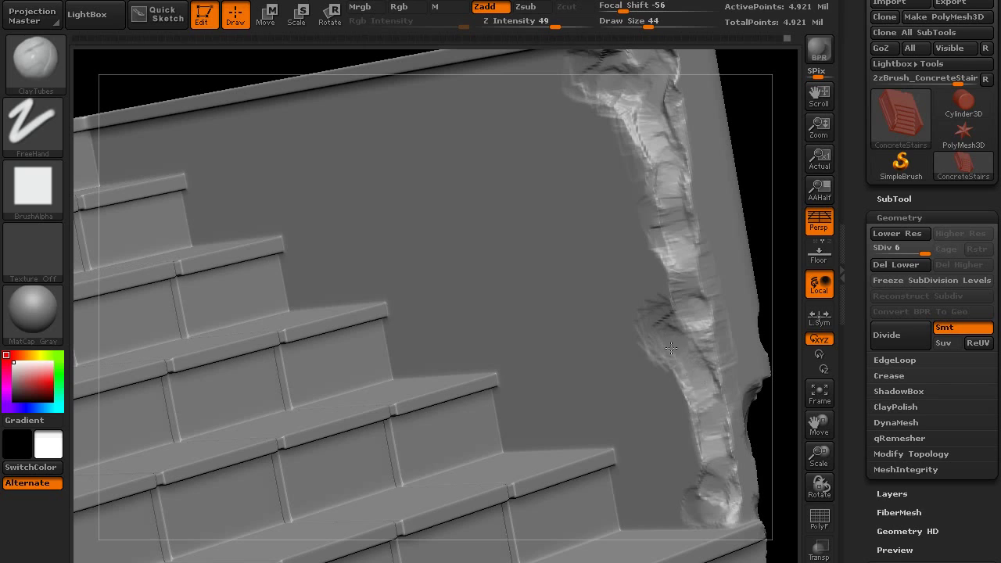
{"action": "mouse_move", "coordinate": [695, 298]}
{"action": "left_mouse_down", "text": "alt"}
{"action": "mouse_move", "coordinate": [704, 344]}
{"action": "mouse_move", "coordinate": [670, 315]}
{"action": "left_mouse_up", "text": "alt"}
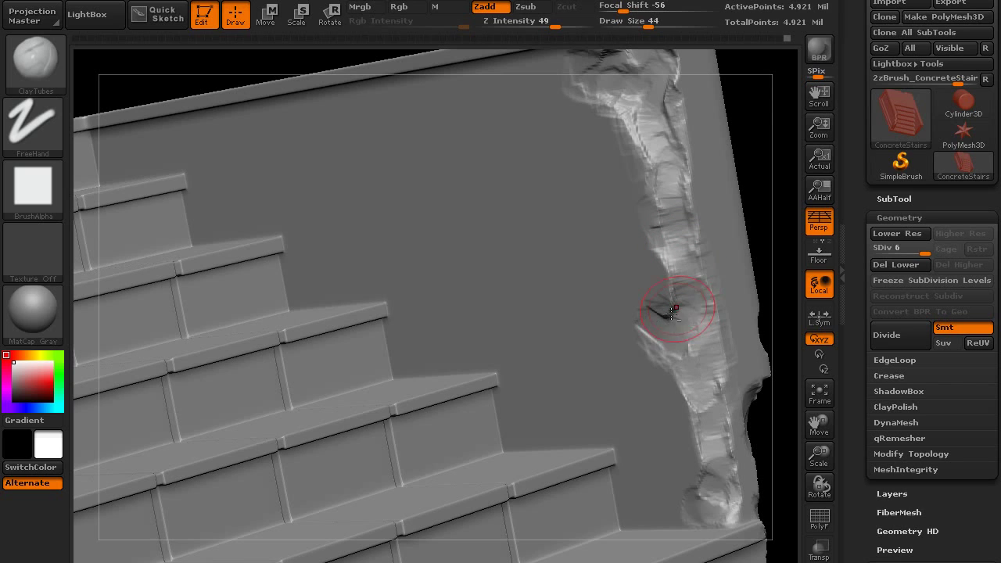
{"action": "left_click_drag", "start_coordinate": [678, 276], "coordinate": [722, 392]}
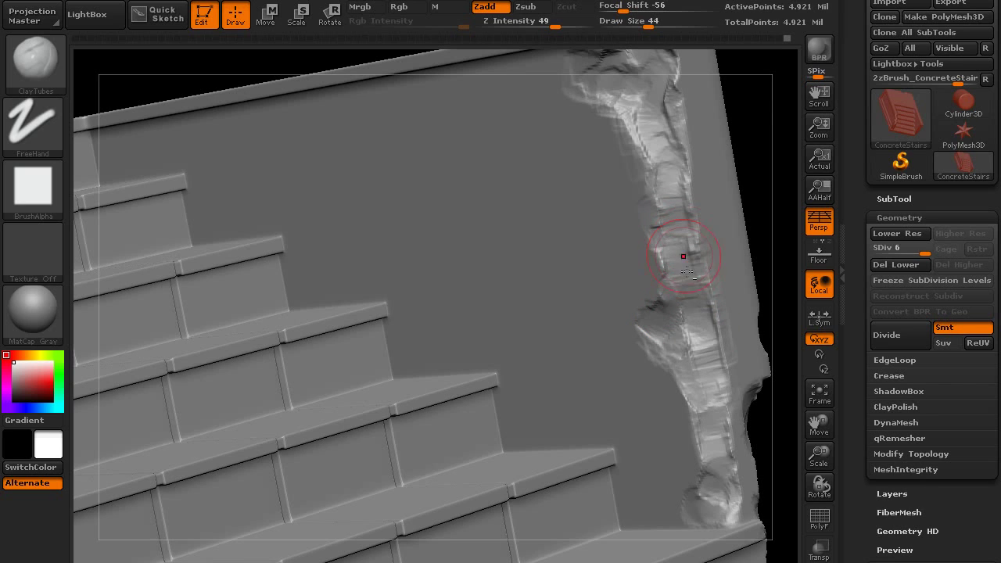
Step: Carve stepped, broken flakes into the wall end's front face down to the bottom stair
{"action": "right_click_drag", "start_coordinate": [654, 136], "coordinate": [601, 251], "text": "ctrl"}
{"action": "right_click_drag", "start_coordinate": [545, 316], "coordinate": [604, 313]}
{"action": "right_click_drag", "start_coordinate": [603, 312], "coordinate": [613, 273]}
{"action": "mouse_move", "coordinate": [613, 273]}
{"action": "right_mouse_down", "text": "ctrl"}
{"action": "mouse_move", "coordinate": [616, 300]}
{"action": "mouse_move", "coordinate": [611, 228]}
{"action": "mouse_move", "coordinate": [596, 225]}
{"action": "right_mouse_up", "text": "ctrl"}
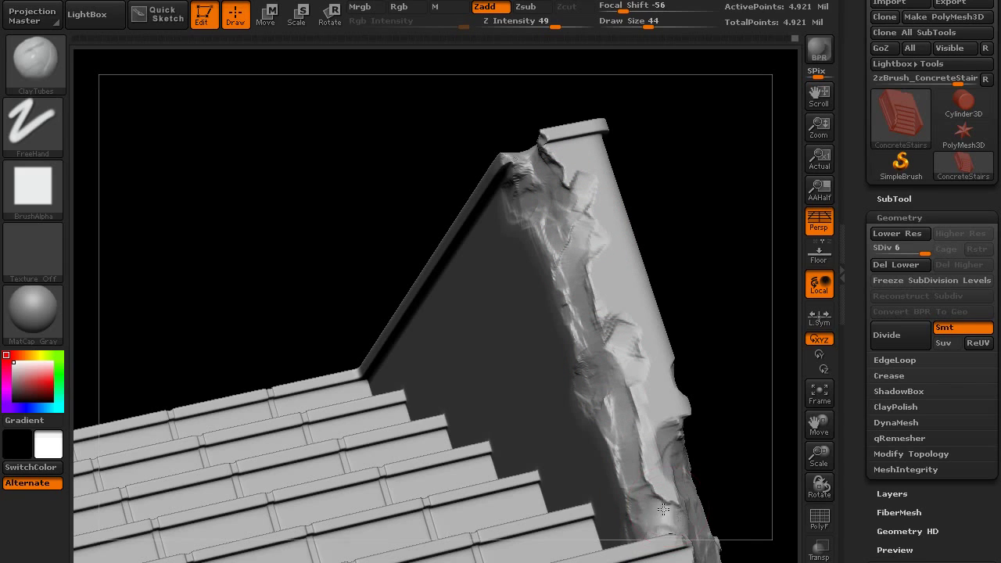
{"action": "left_click_drag", "start_coordinate": [636, 498], "coordinate": [681, 523]}
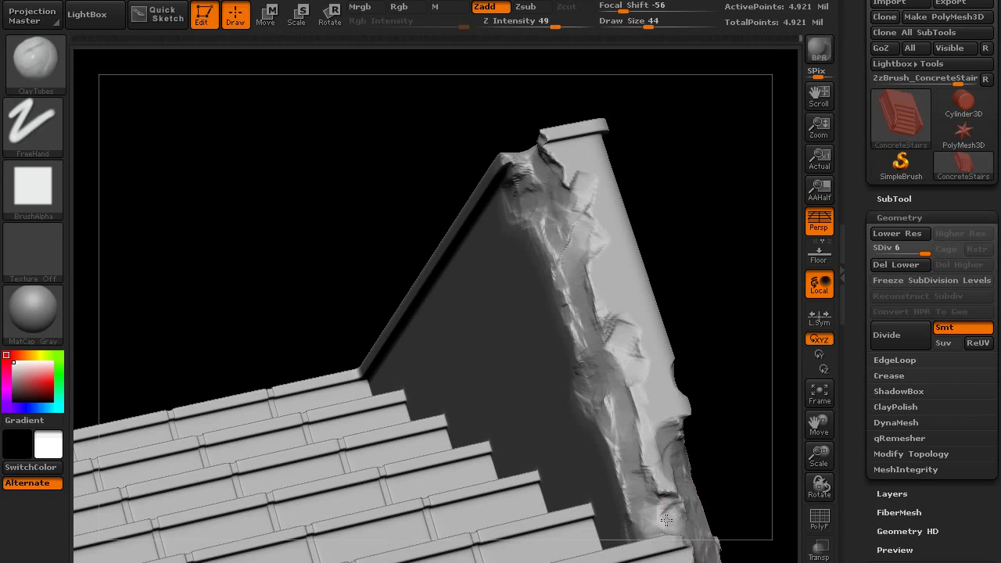
{"action": "mouse_move", "coordinate": [685, 513]}
{"action": "right_mouse_down"}
{"action": "mouse_move", "coordinate": [594, 461]}
{"action": "mouse_move", "coordinate": [558, 336]}
{"action": "mouse_move", "coordinate": [606, 327]}
{"action": "mouse_move", "coordinate": [570, 312]}
{"action": "right_mouse_up"}
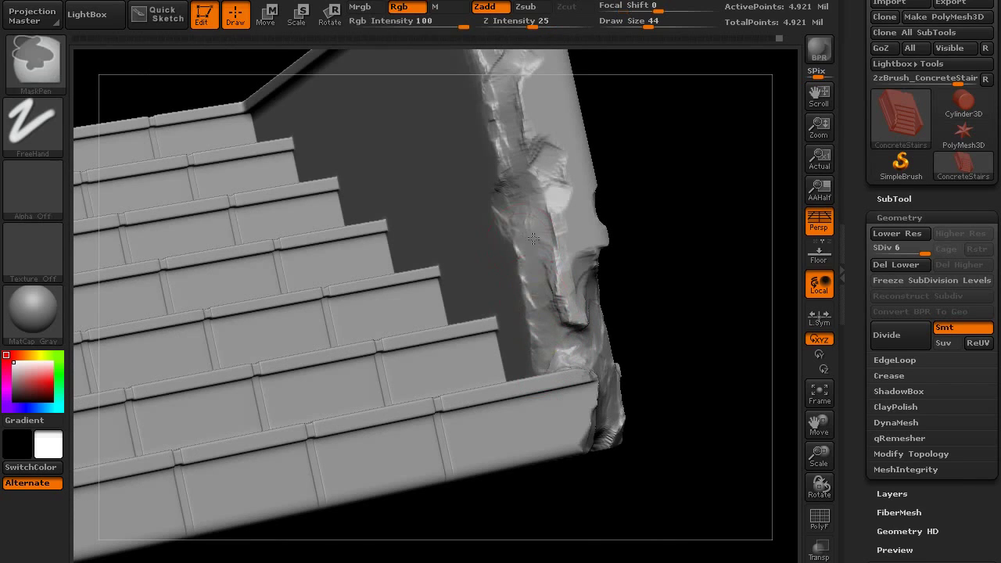
Step: Chip the front edge of one middle tile on the step just below the platform, continuing past its tile joint
{"action": "right_click_drag", "start_coordinate": [525, 240], "coordinate": [459, 290], "text": "shift"}
{"action": "mouse_move", "coordinate": [360, 232]}
{"action": "right_mouse_down"}
{"action": "mouse_move", "coordinate": [368, 266]}
{"action": "mouse_move", "coordinate": [356, 296]}
{"action": "mouse_move", "coordinate": [360, 420]}
{"action": "mouse_move", "coordinate": [377, 450]}
{"action": "right_mouse_up"}
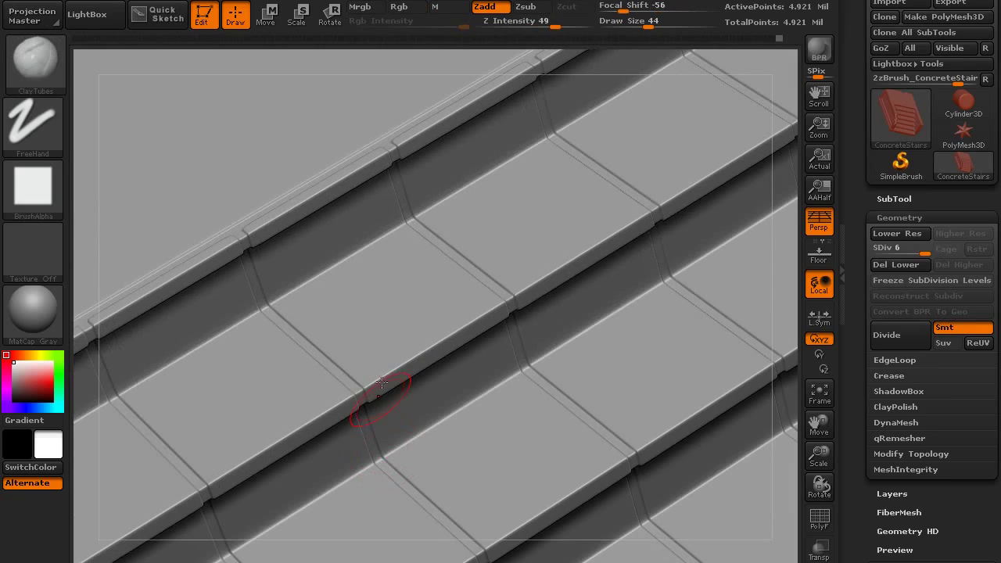
{"action": "left_click_drag", "start_coordinate": [446, 341], "coordinate": [479, 321]}
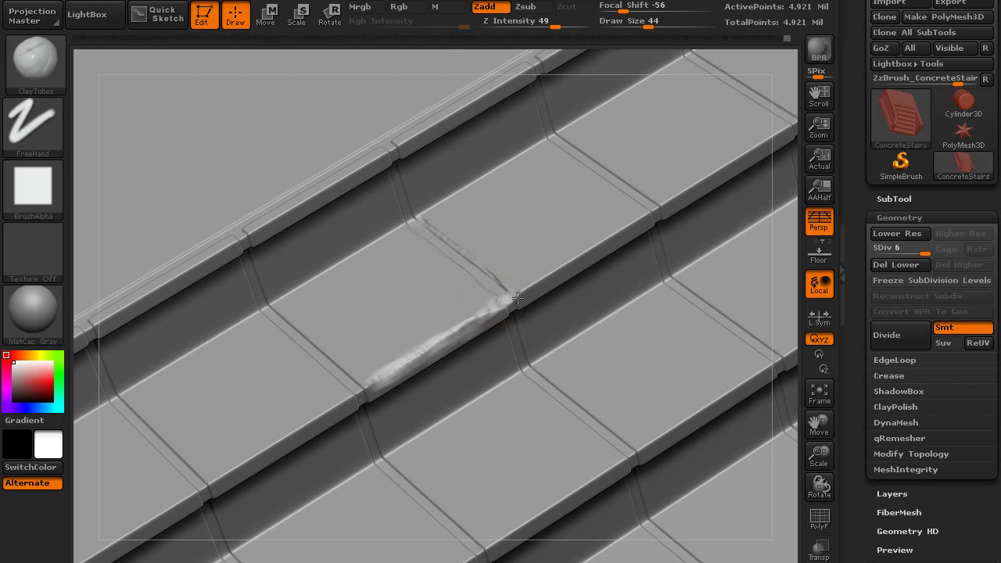
{"action": "left_click_drag", "start_coordinate": [526, 289], "coordinate": [489, 274], "text": "shift"}
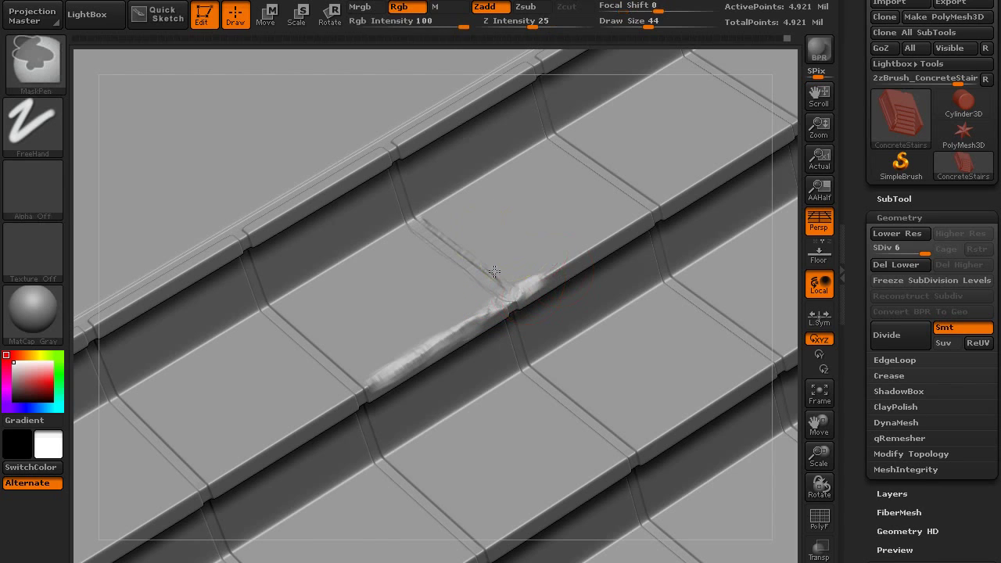
Step: Roughen the joint between the two middle tiles of that step with small irregular chips
{"action": "right_click_drag", "start_coordinate": [489, 273], "coordinate": [488, 259], "text": "ctrl"}
{"action": "left_click_drag", "start_coordinate": [468, 287], "coordinate": [489, 304]}
{"action": "right_click_drag", "start_coordinate": [489, 305], "coordinate": [448, 288]}
{"action": "left_click_drag", "start_coordinate": [448, 288], "coordinate": [443, 281]}
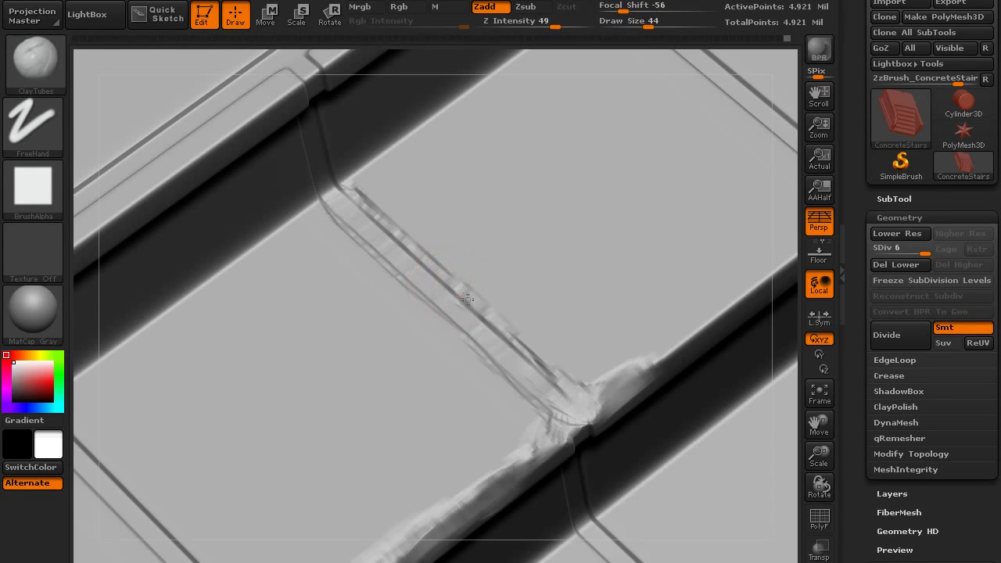
{"action": "left_click_drag", "start_coordinate": [482, 310], "coordinate": [552, 387]}
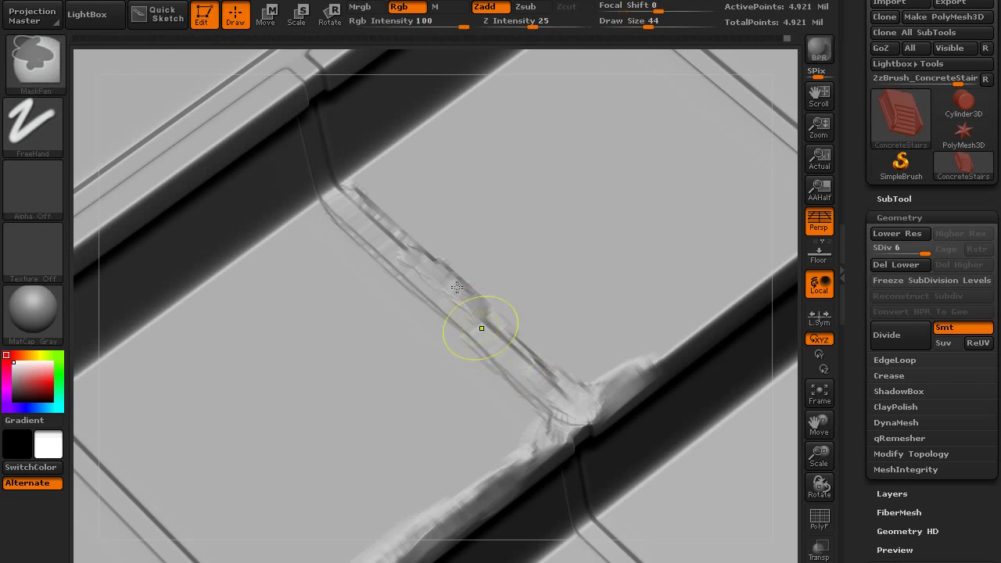
Step: Wear down the neighbouring tile joint and extend the chipping along the next tile's front edge to its far corner
{"action": "right_click_drag", "start_coordinate": [480, 328], "coordinate": [431, 364], "text": "ctrl"}
{"action": "right_click_drag", "start_coordinate": [319, 469], "coordinate": [376, 340], "text": "alt"}
{"action": "mouse_move", "coordinate": [308, 360]}
{"action": "right_mouse_down", "text": "ctrl"}
{"action": "mouse_move", "coordinate": [294, 294]}
{"action": "mouse_move", "coordinate": [272, 282]}
{"action": "right_mouse_up", "text": "ctrl"}
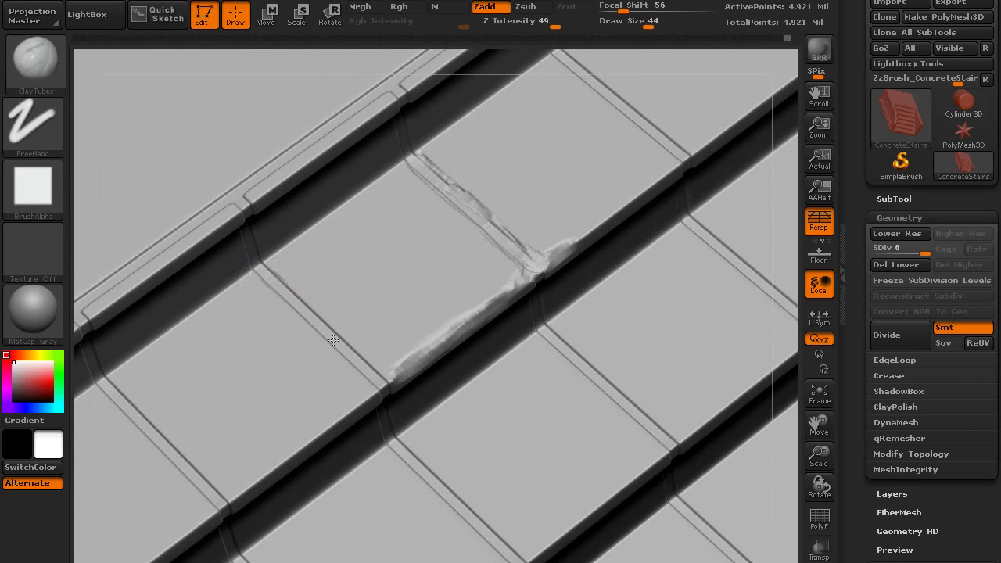
{"action": "left_click_drag", "start_coordinate": [334, 340], "coordinate": [371, 371]}
{"action": "left_click_drag", "start_coordinate": [312, 325], "coordinate": [370, 376]}
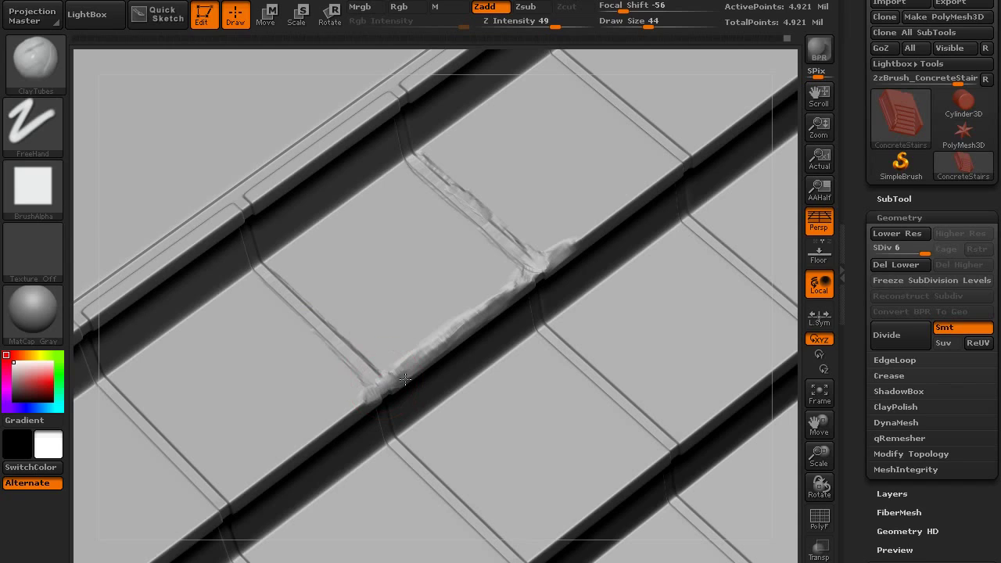
{"action": "left_click_drag", "start_coordinate": [588, 242], "coordinate": [631, 208]}
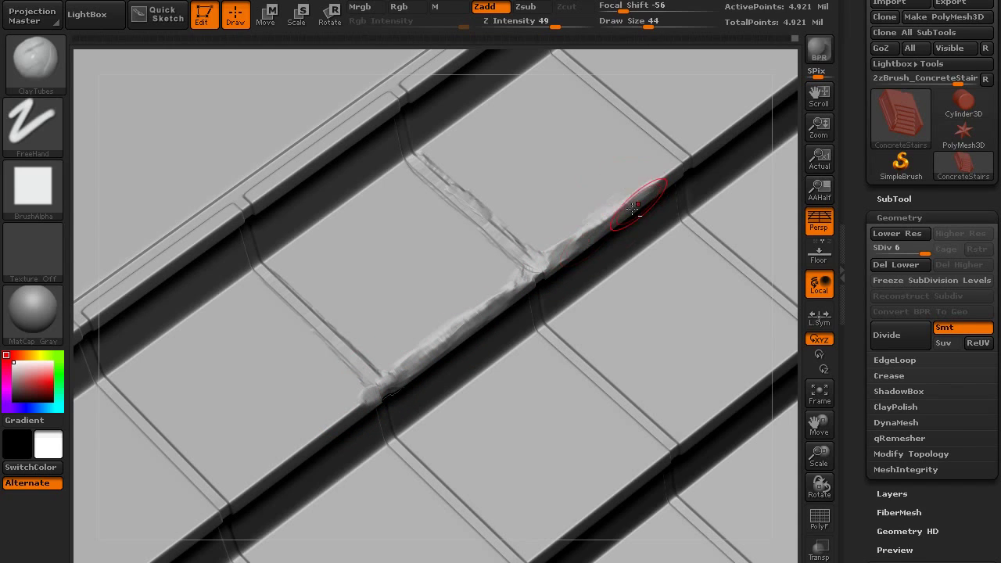
{"action": "left_click_drag", "start_coordinate": [674, 171], "coordinate": [638, 109]}
{"action": "left_click_drag", "start_coordinate": [669, 172], "coordinate": [718, 135]}
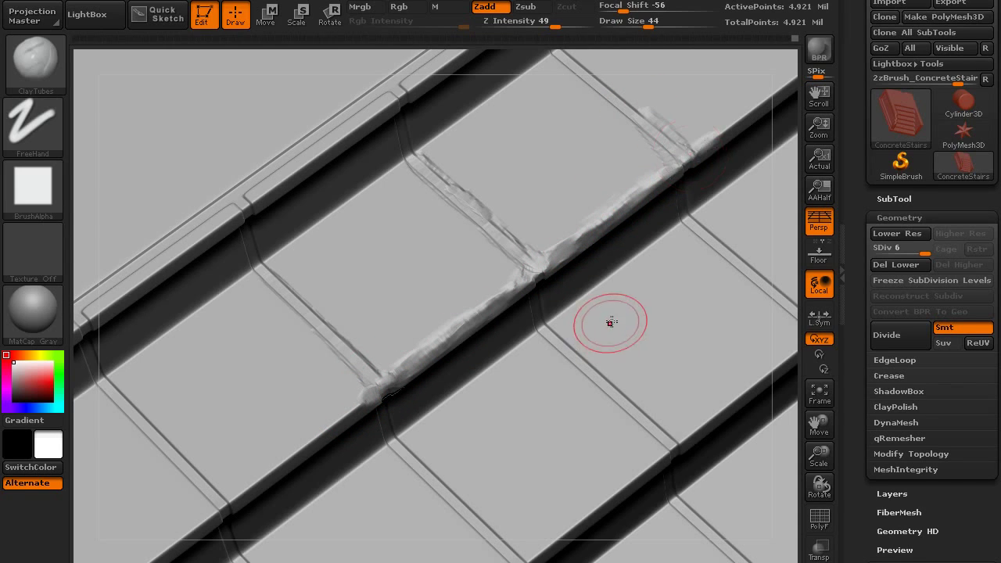
Step: Chip the platform's edge above the stairs and continue the wear along the adjoining wall cap's inner edge
{"action": "right_click_drag", "start_coordinate": [611, 301], "coordinate": [608, 201]}
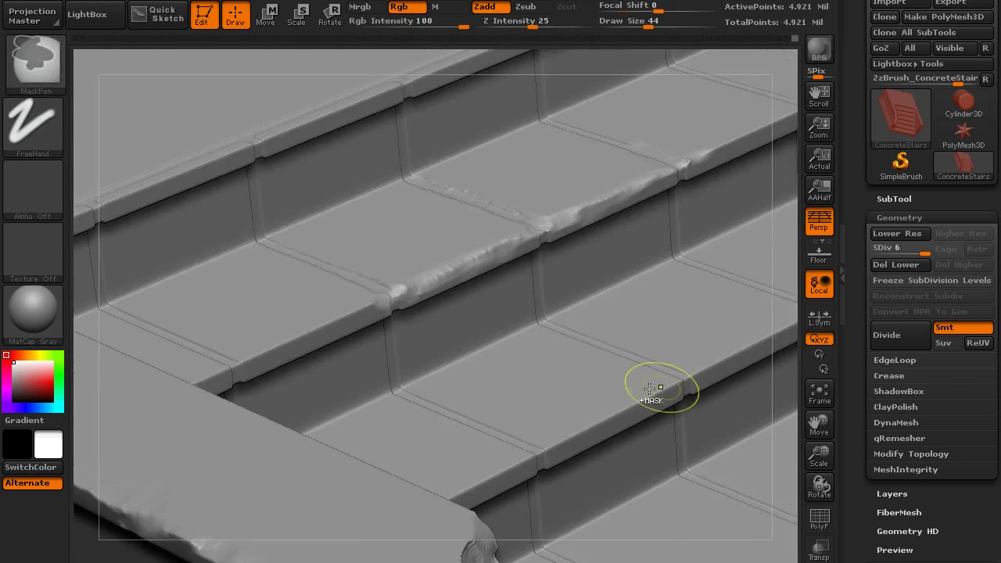
{"action": "mouse_move", "coordinate": [659, 388]}
{"action": "right_mouse_down", "text": "ctrl"}
{"action": "mouse_move", "coordinate": [650, 357]}
{"action": "mouse_move", "coordinate": [608, 337]}
{"action": "mouse_move", "coordinate": [591, 351]}
{"action": "right_mouse_up", "text": "ctrl"}
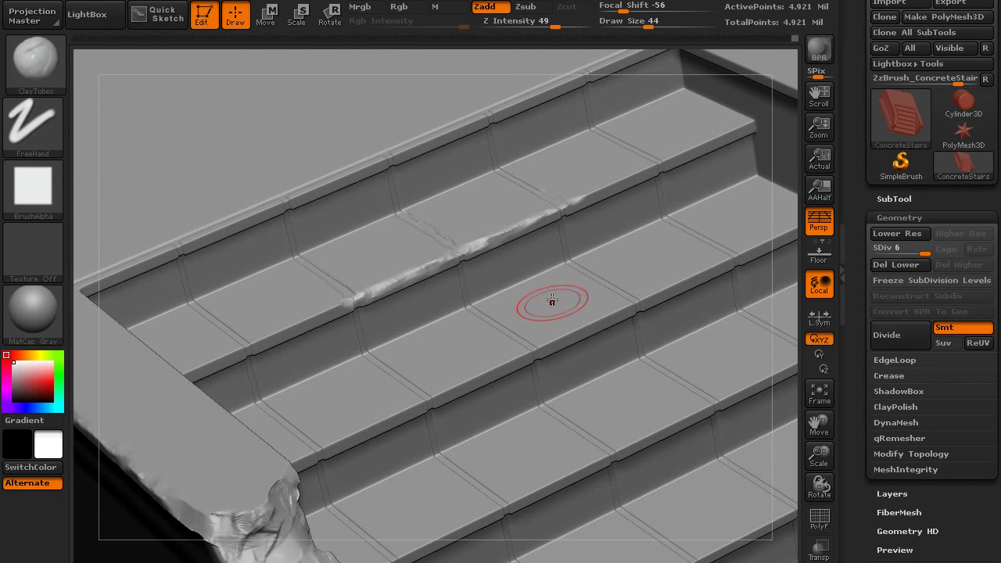
{"action": "right_click_drag", "start_coordinate": [552, 300], "coordinate": [519, 364], "text": "ctrl"}
{"action": "left_click_drag", "start_coordinate": [286, 219], "coordinate": [525, 98]}
{"action": "right_click_drag", "start_coordinate": [526, 99], "coordinate": [469, 261], "text": "alt"}
{"action": "mouse_move", "coordinate": [469, 262]}
{"action": "left_mouse_down"}
{"action": "mouse_move", "coordinate": [557, 205]}
{"action": "mouse_move", "coordinate": [672, 259]}
{"action": "mouse_move", "coordinate": [735, 308]}
{"action": "left_mouse_up"}
{"action": "left_click_drag", "start_coordinate": [636, 241], "coordinate": [554, 198]}
Step: Continue the uneven chipping along the rest of the platform's stair-side edge to the opposite wall
{"action": "right_click_drag", "start_coordinate": [234, 450], "coordinate": [598, 164], "text": "alt"}
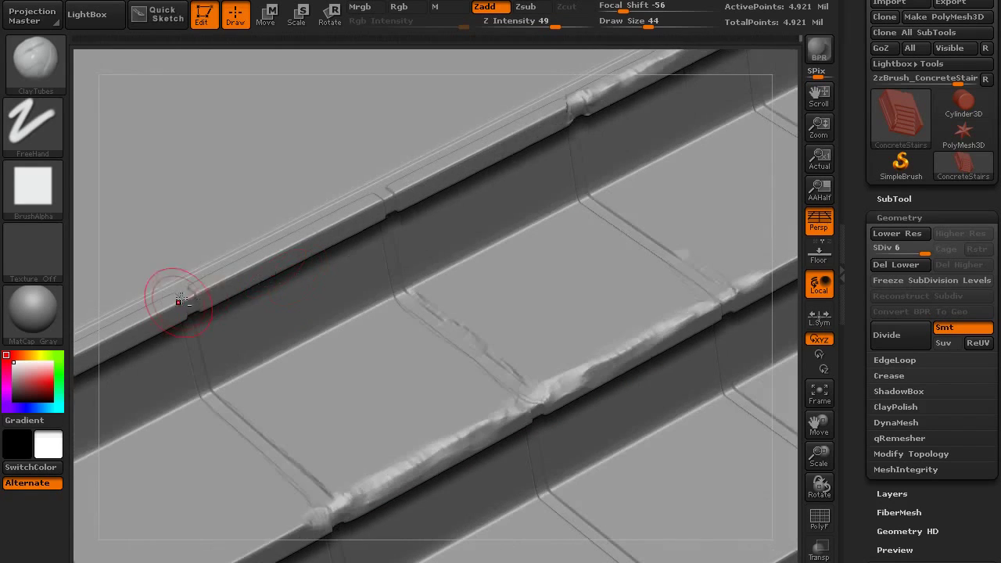
{"action": "left_click_drag", "start_coordinate": [182, 299], "coordinate": [494, 159]}
{"action": "right_click_drag", "start_coordinate": [172, 305], "coordinate": [408, 135], "text": "alt"}
{"action": "left_click_drag", "start_coordinate": [408, 136], "coordinate": [302, 188]}
{"action": "right_click_drag", "start_coordinate": [149, 249], "coordinate": [226, 242], "text": "alt"}
{"action": "left_click_drag", "start_coordinate": [160, 311], "coordinate": [317, 236]}
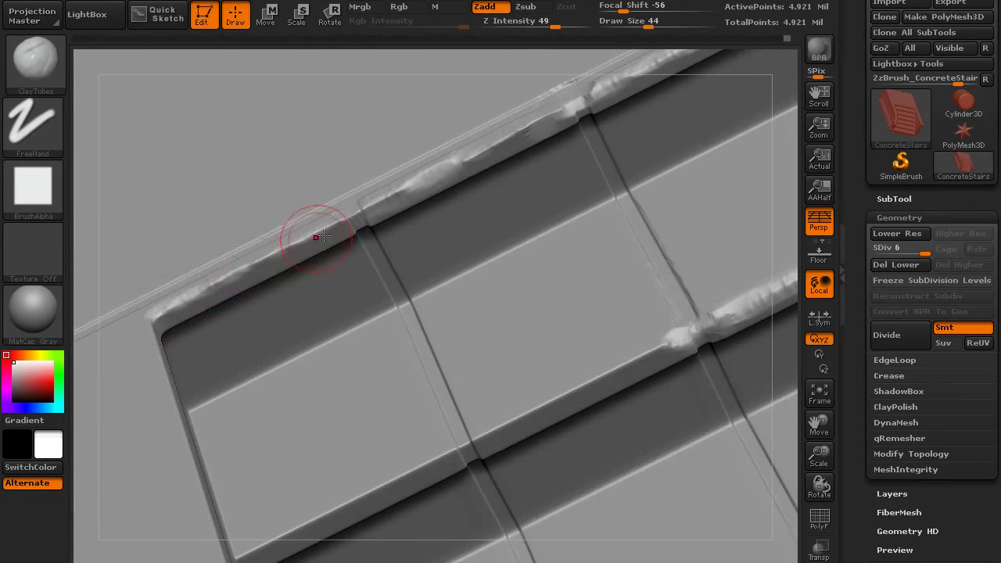
{"action": "mouse_move", "coordinate": [264, 264]}
{"action": "left_mouse_down"}
{"action": "mouse_move", "coordinate": [206, 275]}
{"action": "mouse_move", "coordinate": [219, 291]}
{"action": "mouse_move", "coordinate": [283, 215]}
{"action": "left_mouse_up"}
Step: Carve a larger ragged chip where the platform's stair-side edge meets the wall
{"action": "right_click_drag", "start_coordinate": [283, 215], "coordinate": [242, 278]}
{"action": "mouse_move", "coordinate": [243, 277]}
{"action": "left_mouse_down"}
{"action": "mouse_move", "coordinate": [196, 305]}
{"action": "mouse_move", "coordinate": [242, 244]}
{"action": "left_mouse_up"}
{"action": "mouse_move", "coordinate": [242, 244]}
{"action": "right_mouse_down"}
{"action": "mouse_move", "coordinate": [213, 328]}
{"action": "mouse_move", "coordinate": [239, 243]}
{"action": "right_mouse_up"}
{"action": "left_click_drag", "start_coordinate": [238, 242], "coordinate": [213, 313]}
{"action": "mouse_move", "coordinate": [213, 312]}
{"action": "right_mouse_down", "text": "ctrl"}
{"action": "mouse_move", "coordinate": [364, 311]}
{"action": "mouse_move", "coordinate": [254, 416]}
{"action": "right_mouse_up", "text": "ctrl"}
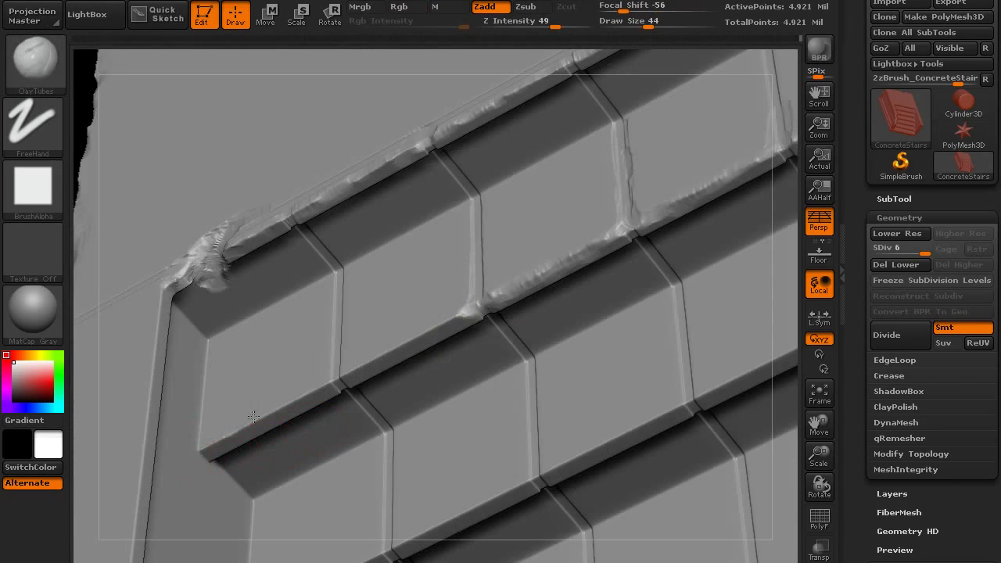
Step: Chip the remaining front edge of the step below the platform out to both walls, with a larger break near one joint
{"action": "mouse_move", "coordinate": [215, 443]}
{"action": "left_mouse_down"}
{"action": "mouse_move", "coordinate": [369, 354]}
{"action": "mouse_move", "coordinate": [420, 339]}
{"action": "left_mouse_up"}
{"action": "right_click_drag", "start_coordinate": [420, 339], "coordinate": [547, 265]}
{"action": "right_click_drag", "start_coordinate": [751, 168], "coordinate": [559, 342], "text": "alt"}
{"action": "left_click_drag", "start_coordinate": [559, 343], "coordinate": [659, 280]}
{"action": "mouse_move", "coordinate": [659, 280]}
{"action": "left_mouse_down"}
{"action": "mouse_move", "coordinate": [578, 312]}
{"action": "mouse_move", "coordinate": [609, 297]}
{"action": "left_mouse_up"}
{"action": "right_click_drag", "start_coordinate": [714, 248], "coordinate": [549, 316], "text": "alt"}
{"action": "mouse_move", "coordinate": [548, 317]}
{"action": "left_mouse_down"}
{"action": "mouse_move", "coordinate": [655, 262]}
{"action": "mouse_move", "coordinate": [540, 319]}
{"action": "left_mouse_up"}
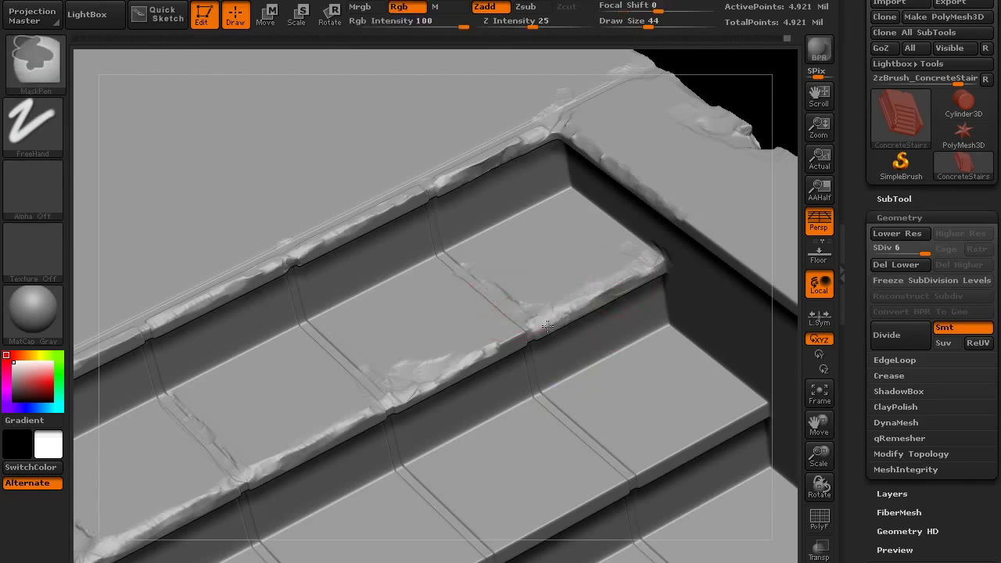
Step: Carve uneven chips along the next lower step's front edge, including a deeper mid-tile break and a worn joint corner
{"action": "right_click_drag", "start_coordinate": [547, 327], "coordinate": [500, 234], "text": "ctrl"}
{"action": "mouse_move", "coordinate": [500, 235]}
{"action": "right_mouse_down"}
{"action": "mouse_move", "coordinate": [406, 313]}
{"action": "mouse_move", "coordinate": [500, 328]}
{"action": "right_mouse_up"}
{"action": "mouse_move", "coordinate": [491, 361]}
{"action": "left_mouse_down"}
{"action": "mouse_move", "coordinate": [717, 182]}
{"action": "mouse_move", "coordinate": [658, 235]}
{"action": "left_mouse_up"}
{"action": "right_click_drag", "start_coordinate": [750, 168], "coordinate": [551, 323], "text": "alt"}
{"action": "left_click_drag", "start_coordinate": [588, 311], "coordinate": [716, 213]}
{"action": "mouse_move", "coordinate": [715, 213]}
{"action": "left_mouse_down"}
{"action": "mouse_move", "coordinate": [618, 286]}
{"action": "mouse_move", "coordinate": [586, 285]}
{"action": "left_mouse_up"}
{"action": "right_click_drag", "start_coordinate": [534, 260], "coordinate": [442, 216], "text": "alt"}
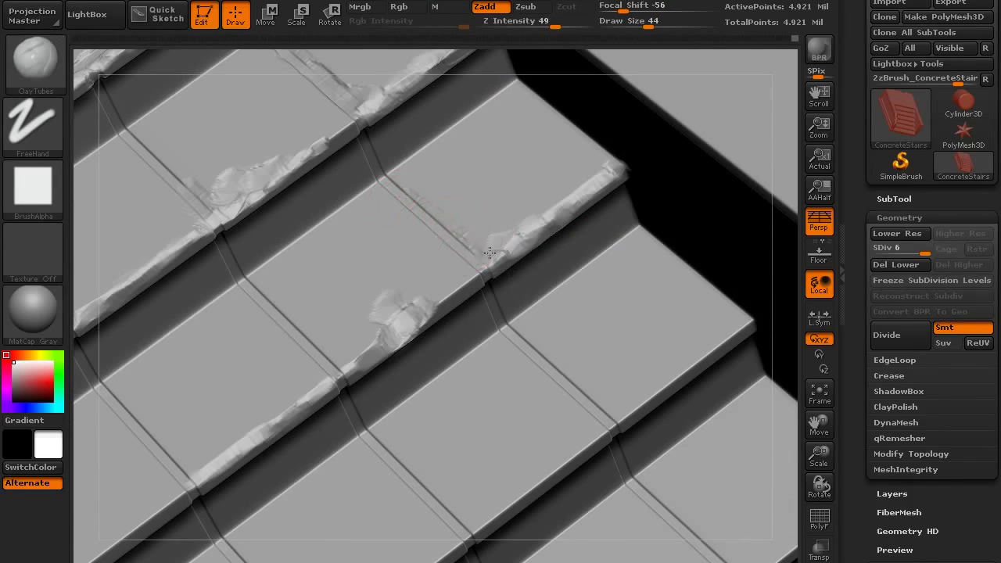
Step: Chip the next lower step's front edge inward from the wall, wearing down the corners at its tile joints
{"action": "left_click_drag", "start_coordinate": [664, 389], "coordinate": [750, 323]}
{"action": "left_click_drag", "start_coordinate": [607, 420], "coordinate": [563, 396]}
{"action": "mouse_move", "coordinate": [594, 444]}
{"action": "left_mouse_down"}
{"action": "mouse_move", "coordinate": [474, 531]}
{"action": "mouse_move", "coordinate": [440, 501]}
{"action": "left_mouse_up"}
{"action": "mouse_move", "coordinate": [475, 547]}
{"action": "right_mouse_down", "text": "alt"}
{"action": "mouse_move", "coordinate": [509, 357]}
{"action": "mouse_move", "coordinate": [486, 305]}
{"action": "mouse_move", "coordinate": [465, 344]}
{"action": "right_mouse_up", "text": "alt"}
{"action": "left_click_drag", "start_coordinate": [464, 344], "coordinate": [489, 322]}
{"action": "mouse_move", "coordinate": [516, 336]}
{"action": "right_mouse_down"}
{"action": "mouse_move", "coordinate": [491, 312]}
{"action": "mouse_move", "coordinate": [500, 328]}
{"action": "right_mouse_up"}
{"action": "left_click_drag", "start_coordinate": [489, 313], "coordinate": [428, 283]}
{"action": "left_click_drag", "start_coordinate": [383, 446], "coordinate": [474, 359]}
{"action": "right_click_drag", "start_coordinate": [474, 360], "coordinate": [482, 352]}
Step: Continue the uneven chipping along the same step's front edge to the opposite wall
{"action": "left_click_drag", "start_coordinate": [481, 353], "coordinate": [379, 448]}
{"action": "right_click_drag", "start_coordinate": [379, 448], "coordinate": [417, 397], "text": "alt"}
{"action": "left_click_drag", "start_coordinate": [418, 397], "coordinate": [319, 480]}
{"action": "mouse_move", "coordinate": [319, 481]}
{"action": "right_mouse_down", "text": "alt"}
{"action": "mouse_move", "coordinate": [409, 391]}
{"action": "mouse_move", "coordinate": [399, 430]}
{"action": "right_mouse_up", "text": "alt"}
{"action": "left_click_drag", "start_coordinate": [398, 430], "coordinate": [351, 476]}
{"action": "right_click_drag", "start_coordinate": [351, 476], "coordinate": [469, 328], "text": "alt"}
{"action": "left_click_drag", "start_coordinate": [374, 408], "coordinate": [480, 305]}
{"action": "right_click_drag", "start_coordinate": [480, 305], "coordinate": [300, 480]}
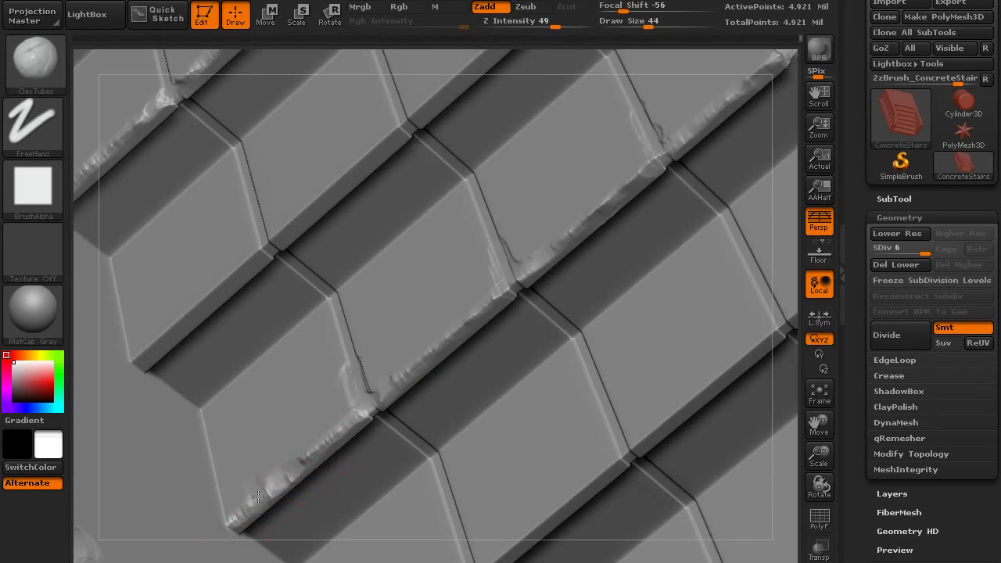
Step: Chip the still-intact stretch of front edge on the step above, from the wall across its tiles
{"action": "left_click_drag", "start_coordinate": [138, 349], "coordinate": [391, 139]}
{"action": "right_click_drag", "start_coordinate": [391, 139], "coordinate": [362, 262]}
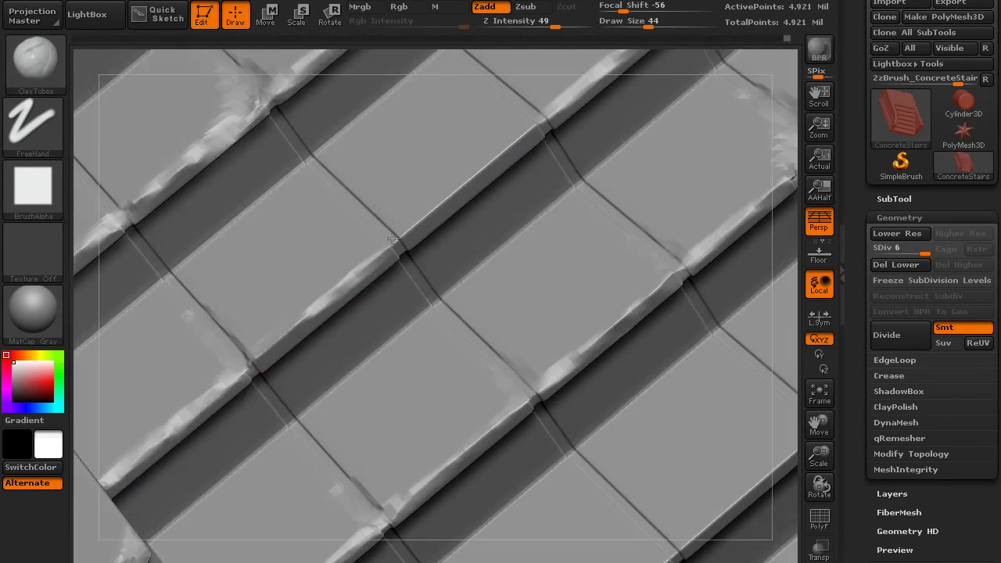
{"action": "left_click_drag", "start_coordinate": [367, 265], "coordinate": [509, 150]}
{"action": "mouse_move", "coordinate": [474, 348]}
{"action": "right_mouse_down", "text": "ctrl"}
{"action": "mouse_move", "coordinate": [455, 205]}
{"action": "mouse_move", "coordinate": [470, 313]}
{"action": "right_mouse_up", "text": "ctrl"}
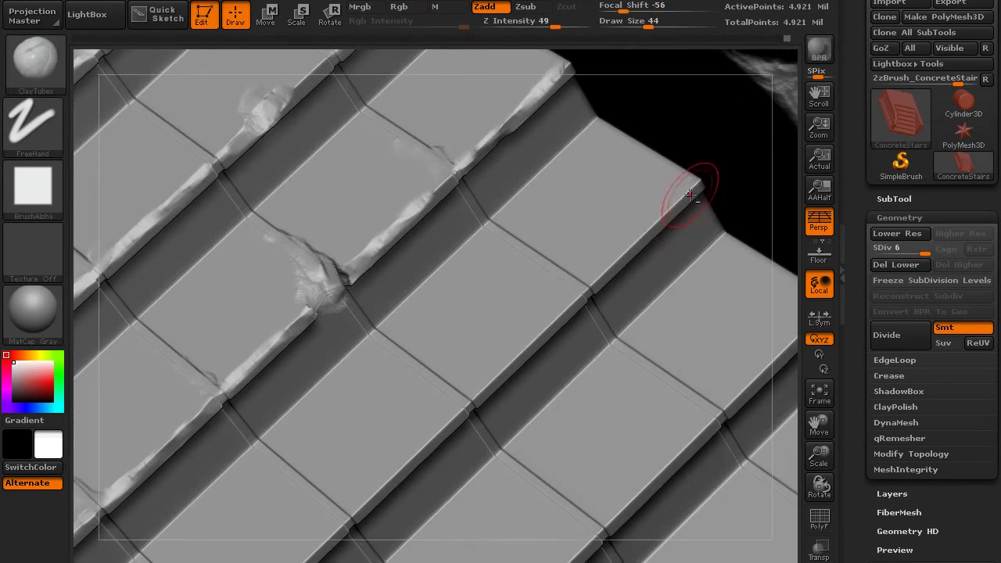
Step: Chip the next untouched lower step's front edge from the wall and break out a deep chunk at a tile joint
{"action": "mouse_move", "coordinate": [691, 190]}
{"action": "left_mouse_down"}
{"action": "mouse_move", "coordinate": [540, 326]}
{"action": "mouse_move", "coordinate": [512, 366]}
{"action": "left_mouse_up"}
{"action": "left_click_drag", "start_coordinate": [462, 414], "coordinate": [344, 525]}
{"action": "right_click_drag", "start_coordinate": [384, 485], "coordinate": [513, 317], "text": "alt"}
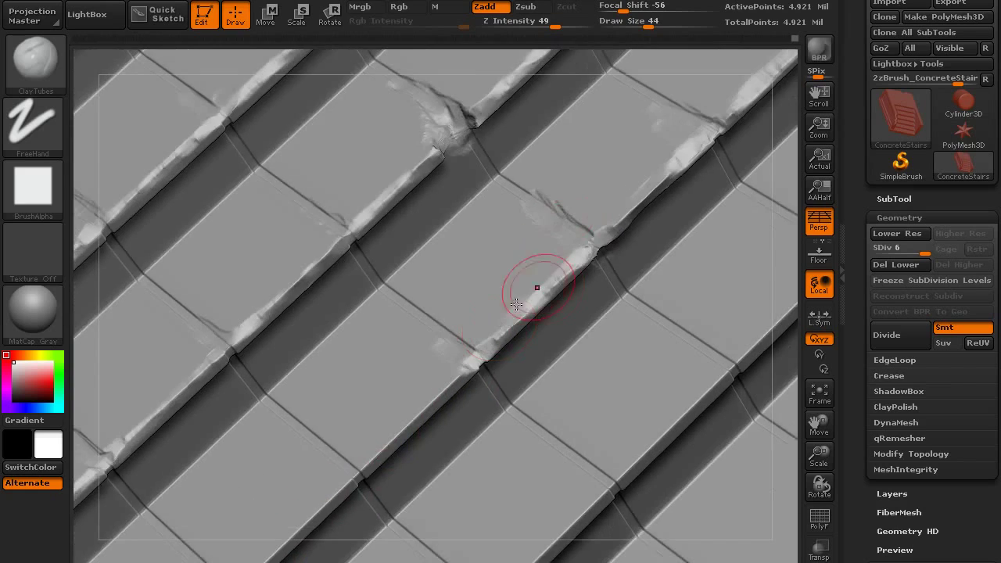
{"action": "right_click_drag", "start_coordinate": [536, 286], "coordinate": [602, 267]}
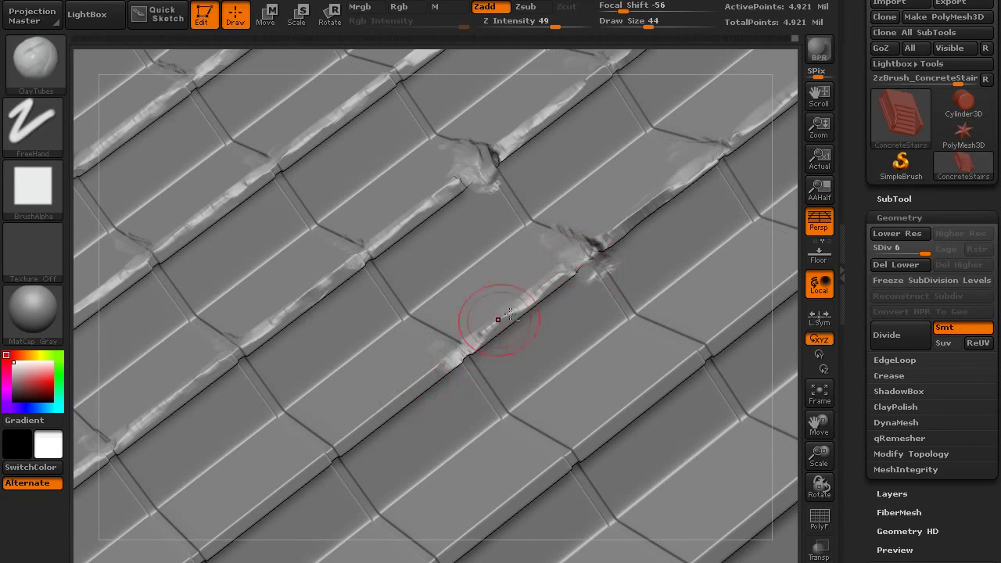
{"action": "mouse_move", "coordinate": [563, 282]}
{"action": "left_mouse_down"}
{"action": "mouse_move", "coordinate": [548, 258]}
{"action": "mouse_move", "coordinate": [611, 310]}
{"action": "left_mouse_up"}
Step: Extend that step's edge chipping past the broken joint to the opposite wall and add wear to the step edge above
{"action": "left_click_drag", "start_coordinate": [455, 363], "coordinate": [372, 430]}
{"action": "right_click_drag", "start_coordinate": [373, 430], "coordinate": [389, 474]}
{"action": "left_click_drag", "start_coordinate": [450, 352], "coordinate": [332, 468]}
{"action": "right_click_drag", "start_coordinate": [320, 485], "coordinate": [409, 291], "text": "alt"}
{"action": "left_click_drag", "start_coordinate": [409, 290], "coordinate": [297, 398]}
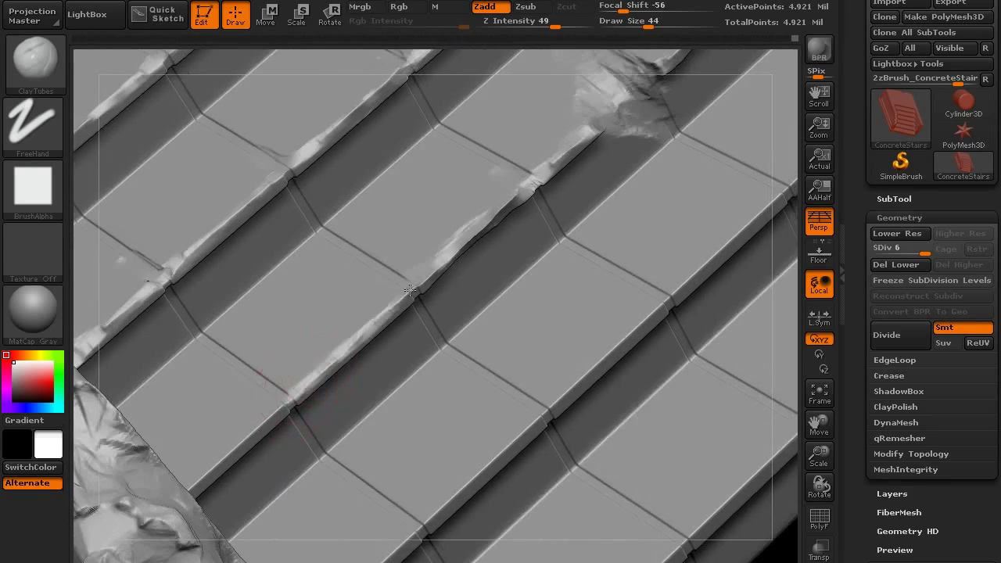
{"action": "right_click_drag", "start_coordinate": [297, 399], "coordinate": [173, 502]}
{"action": "right_click_drag", "start_coordinate": [397, 258], "coordinate": [197, 256]}
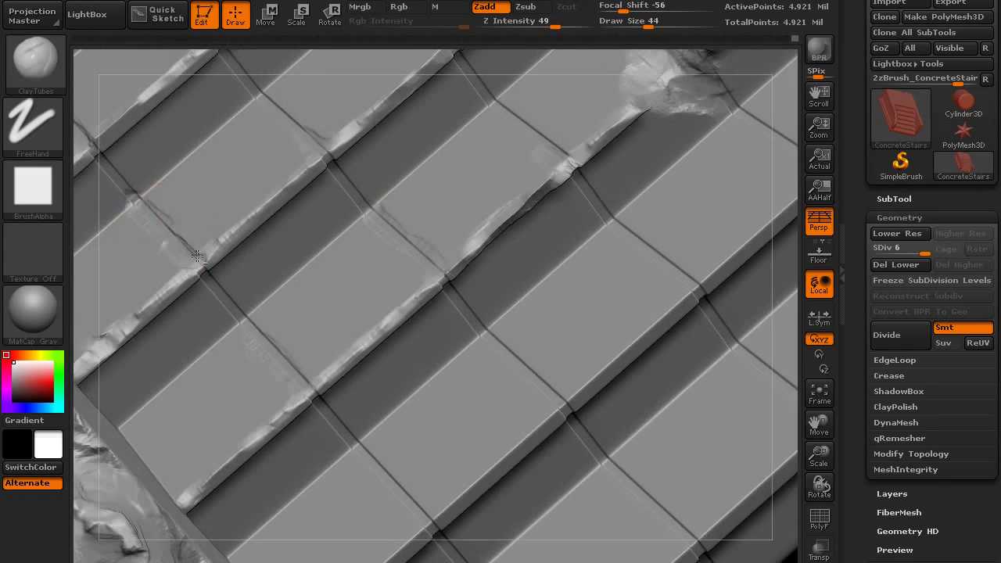
{"action": "left_click_drag", "start_coordinate": [261, 201], "coordinate": [239, 223]}
Step: Carve uneven chips along the following lower step's full front edge, from one wall to the other
{"action": "right_click_drag", "start_coordinate": [239, 222], "coordinate": [238, 437]}
{"action": "left_click_drag", "start_coordinate": [238, 438], "coordinate": [529, 202]}
{"action": "right_click_drag", "start_coordinate": [529, 202], "coordinate": [476, 336], "text": "alt"}
{"action": "left_click_drag", "start_coordinate": [476, 336], "coordinate": [695, 204], "text": "alt"}
{"action": "right_click_drag", "start_coordinate": [695, 204], "coordinate": [547, 320], "text": "alt"}
{"action": "left_click_drag", "start_coordinate": [547, 320], "coordinate": [694, 197], "text": "alt"}
{"action": "right_click_drag", "start_coordinate": [701, 157], "coordinate": [655, 292]}
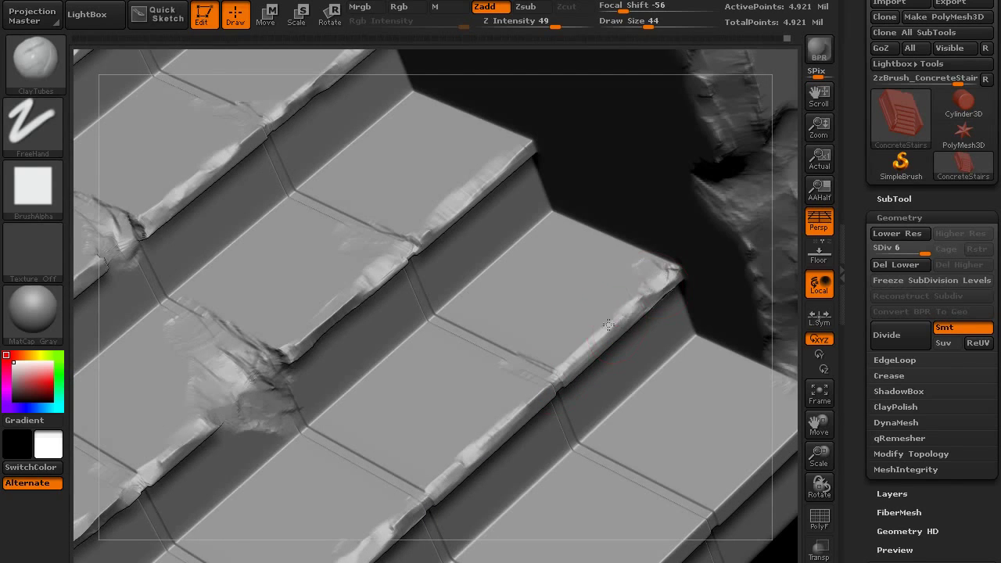
{"action": "right_click_drag", "start_coordinate": [608, 323], "coordinate": [687, 313]}
Step: Chip the bottom step's front edge from the broken wall end across its first several tiles
{"action": "right_click_drag", "start_coordinate": [558, 434], "coordinate": [519, 262]}
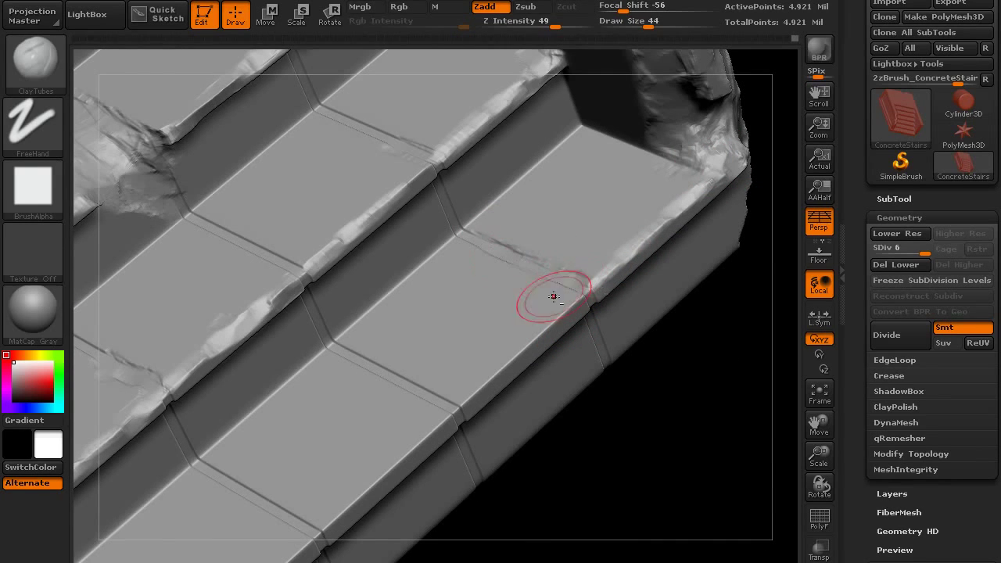
{"action": "left_click_drag", "start_coordinate": [582, 299], "coordinate": [325, 527]}
{"action": "right_click_drag", "start_coordinate": [317, 539], "coordinate": [396, 354], "text": "alt"}
{"action": "left_click_drag", "start_coordinate": [253, 476], "coordinate": [385, 360]}
{"action": "mouse_move", "coordinate": [239, 464]}
{"action": "right_mouse_down", "text": "alt"}
{"action": "mouse_move", "coordinate": [291, 371]}
{"action": "mouse_move", "coordinate": [292, 349]}
{"action": "right_mouse_up", "text": "alt"}
Step: Soften a tile area on the bottom step and carry its edge chipping on to the opposite wall
{"action": "left_click_drag", "start_coordinate": [188, 286], "coordinate": [299, 351], "text": "shift"}
{"action": "left_click_drag", "start_coordinate": [233, 414], "coordinate": [165, 478]}
{"action": "mouse_move", "coordinate": [195, 446]}
{"action": "right_mouse_down"}
{"action": "mouse_move", "coordinate": [308, 312]}
{"action": "mouse_move", "coordinate": [442, 238]}
{"action": "right_mouse_up"}
{"action": "left_click_drag", "start_coordinate": [148, 499], "coordinate": [388, 297]}
{"action": "right_click_drag", "start_coordinate": [391, 238], "coordinate": [399, 305]}
Step: Undo the first rough cut on the bottom riser's vertical joint and carve ragged damage along that joint again
{"action": "left_click_drag", "start_coordinate": [393, 244], "coordinate": [458, 326]}
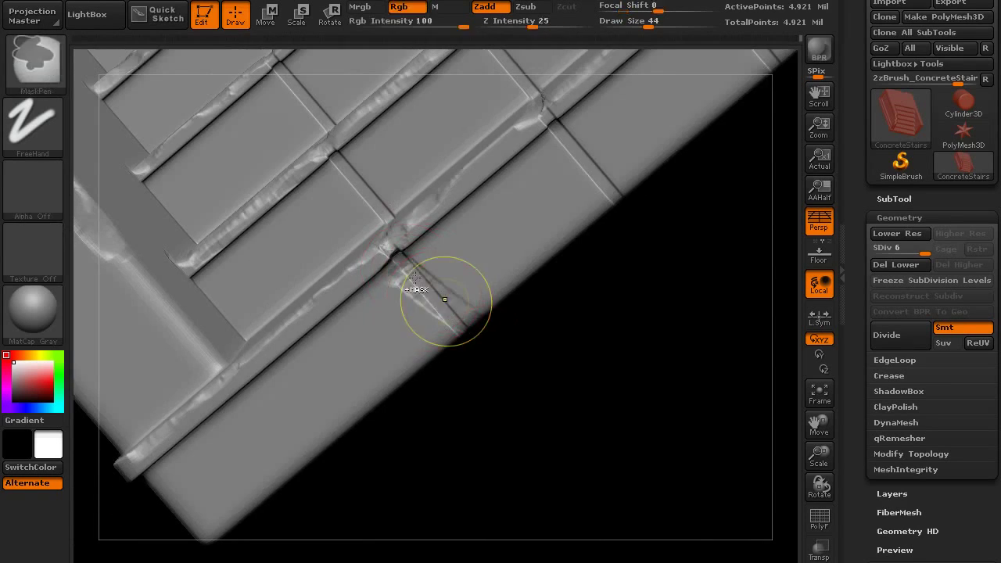
{"action": "key", "text": "ctrl+z"}
{"action": "mouse_move", "coordinate": [409, 267]}
{"action": "left_mouse_down"}
{"action": "mouse_move", "coordinate": [463, 336]}
{"action": "mouse_move", "coordinate": [437, 336]}
{"action": "left_mouse_up"}
{"action": "mouse_move", "coordinate": [484, 344]}
{"action": "right_mouse_down"}
{"action": "mouse_move", "coordinate": [552, 266]}
{"action": "mouse_move", "coordinate": [406, 336]}
{"action": "right_mouse_up"}
{"action": "mouse_move", "coordinate": [270, 400]}
{"action": "left_mouse_down"}
{"action": "mouse_move", "coordinate": [366, 415]}
{"action": "mouse_move", "coordinate": [379, 383]}
{"action": "left_mouse_up"}
{"action": "mouse_move", "coordinate": [489, 215]}
{"action": "right_mouse_down"}
{"action": "mouse_move", "coordinate": [411, 431]}
{"action": "mouse_move", "coordinate": [438, 383]}
{"action": "right_mouse_up"}
{"action": "mouse_move", "coordinate": [450, 395]}
{"action": "left_mouse_down"}
{"action": "mouse_move", "coordinate": [478, 449]}
{"action": "mouse_move", "coordinate": [422, 372]}
{"action": "left_mouse_up"}
{"action": "right_click_drag", "start_coordinate": [500, 376], "coordinate": [438, 360]}
{"action": "left_click_drag", "start_coordinate": [434, 344], "coordinate": [463, 298]}
{"action": "mouse_move", "coordinate": [387, 348]}
{"action": "left_mouse_down"}
{"action": "mouse_move", "coordinate": [435, 341]}
{"action": "mouse_move", "coordinate": [461, 301]}
{"action": "mouse_move", "coordinate": [426, 336]}
{"action": "left_mouse_up"}
Step: Wear down the next vertical joints of the bottom riser and break ragged chunks out of its lower edge
{"action": "mouse_move", "coordinate": [453, 313]}
{"action": "right_mouse_down"}
{"action": "mouse_move", "coordinate": [489, 212]}
{"action": "mouse_move", "coordinate": [398, 308]}
{"action": "right_mouse_up"}
{"action": "left_click_drag", "start_coordinate": [307, 344], "coordinate": [336, 403]}
{"action": "left_click_drag", "start_coordinate": [336, 402], "coordinate": [335, 374]}
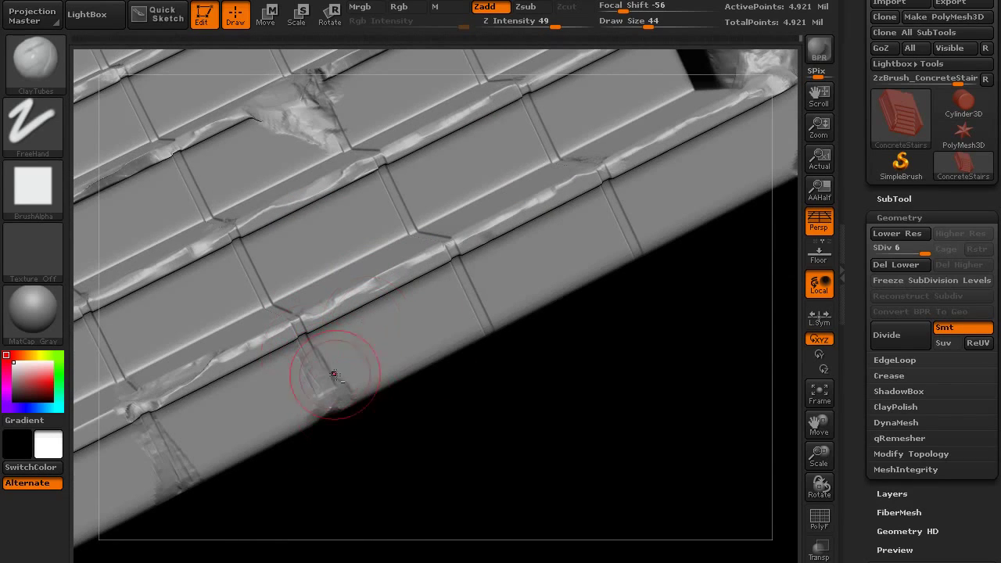
{"action": "mouse_move", "coordinate": [484, 322]}
{"action": "left_mouse_down", "text": "alt"}
{"action": "mouse_move", "coordinate": [407, 364]}
{"action": "mouse_move", "coordinate": [463, 320]}
{"action": "mouse_move", "coordinate": [376, 381]}
{"action": "left_mouse_up", "text": "alt"}
{"action": "mouse_move", "coordinate": [485, 375]}
{"action": "right_mouse_down"}
{"action": "mouse_move", "coordinate": [508, 293]}
{"action": "mouse_move", "coordinate": [521, 360]}
{"action": "mouse_move", "coordinate": [485, 438]}
{"action": "right_mouse_up"}
{"action": "mouse_move", "coordinate": [384, 384]}
{"action": "left_mouse_down"}
{"action": "mouse_move", "coordinate": [417, 436]}
{"action": "mouse_move", "coordinate": [438, 442]}
{"action": "left_mouse_up"}
{"action": "right_click_drag", "start_coordinate": [543, 375], "coordinate": [501, 317]}
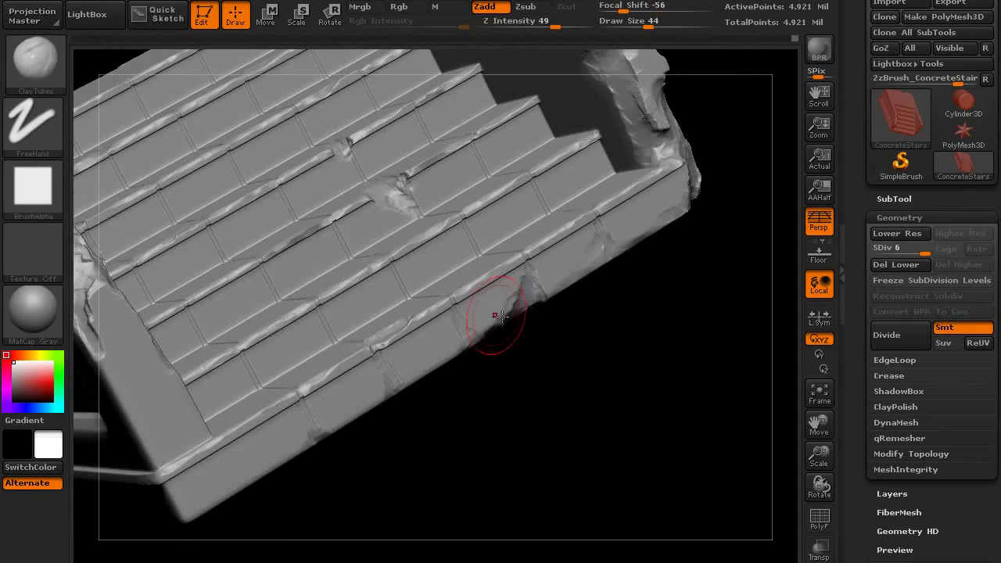
Step: Start chipping irregularly along the lower bevel of the side wall's recessed panel
{"action": "mouse_move", "coordinate": [208, 512]}
{"action": "right_mouse_down"}
{"action": "mouse_move", "coordinate": [375, 469]}
{"action": "mouse_move", "coordinate": [230, 435]}
{"action": "mouse_move", "coordinate": [235, 485]}
{"action": "right_mouse_up"}
{"action": "left_click_drag", "start_coordinate": [147, 422], "coordinate": [337, 356], "text": "alt"}
{"action": "left_click_drag", "start_coordinate": [332, 351], "coordinate": [309, 379], "text": "alt"}
{"action": "left_click_drag", "start_coordinate": [418, 332], "coordinate": [645, 244], "text": "alt"}
{"action": "right_click_drag", "start_coordinate": [645, 244], "coordinate": [457, 349], "text": "alt"}
{"action": "left_click_drag", "start_coordinate": [477, 340], "coordinate": [566, 294], "text": "alt"}
{"action": "right_click_drag", "start_coordinate": [594, 290], "coordinate": [380, 416], "text": "alt"}
{"action": "left_click_drag", "start_coordinate": [415, 403], "coordinate": [468, 373], "text": "alt"}
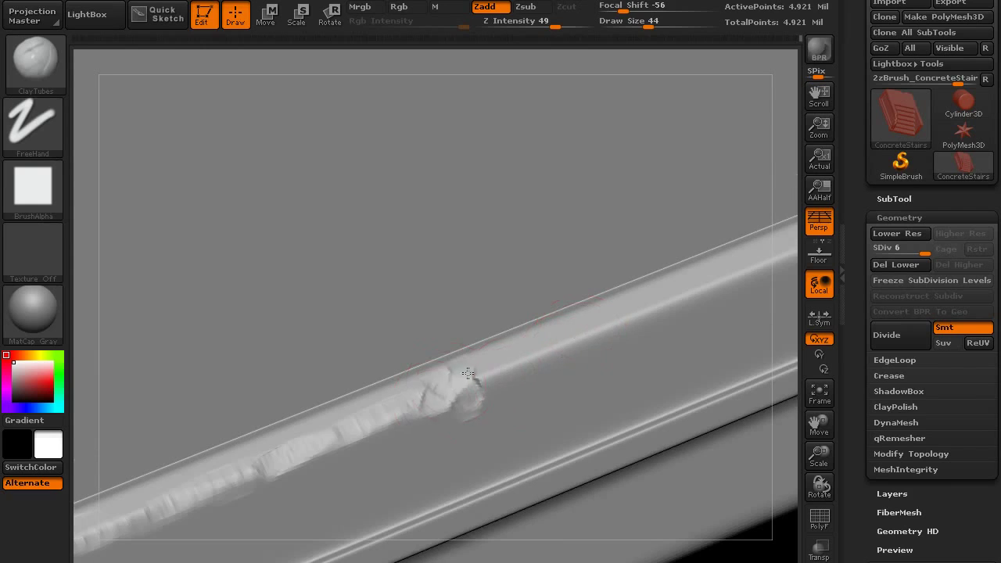
Step: Continue the rough chipping along the side panel's lower bevel up to its far corner
{"action": "left_click_drag", "start_coordinate": [574, 349], "coordinate": [694, 307], "text": "alt"}
{"action": "right_click_drag", "start_coordinate": [770, 297], "coordinate": [435, 454], "text": "alt"}
{"action": "left_click_drag", "start_coordinate": [441, 451], "coordinate": [770, 314], "text": "alt"}
{"action": "right_click_drag", "start_coordinate": [759, 319], "coordinate": [427, 324], "text": "alt"}
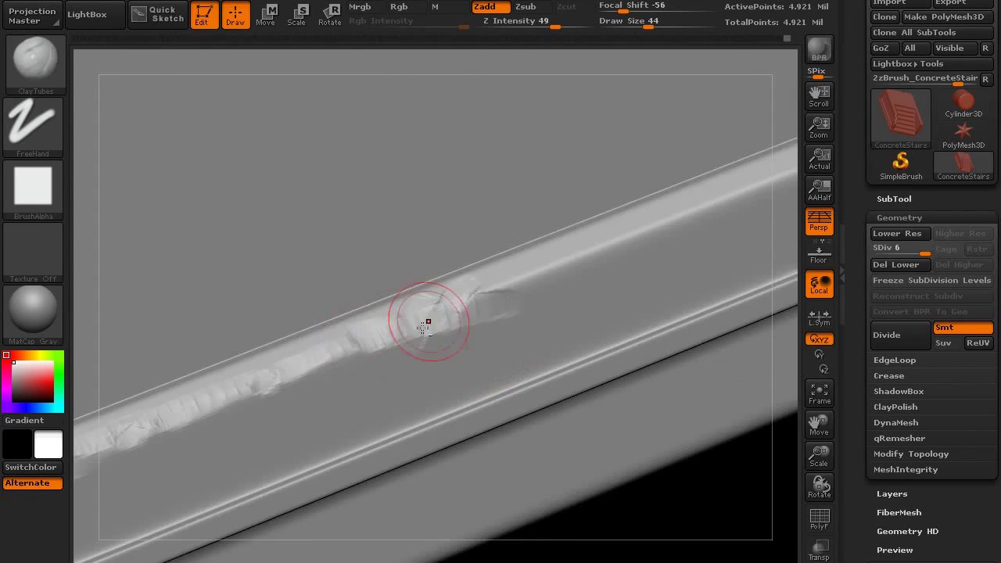
{"action": "left_click_drag", "start_coordinate": [427, 324], "coordinate": [751, 194], "text": "alt"}
{"action": "right_click_drag", "start_coordinate": [752, 194], "coordinate": [400, 402], "text": "alt"}
{"action": "left_click_drag", "start_coordinate": [400, 403], "coordinate": [637, 307], "text": "alt"}
{"action": "mouse_move", "coordinate": [559, 342]}
{"action": "left_mouse_down", "text": "alt"}
{"action": "mouse_move", "coordinate": [657, 377]}
{"action": "mouse_move", "coordinate": [625, 229]}
{"action": "mouse_move", "coordinate": [635, 327]}
{"action": "left_mouse_up", "text": "alt"}
Step: Break out the side panel's lower corner with deep ragged cuts running up the vertical bevel and down through the base trim
{"action": "right_click_drag", "start_coordinate": [634, 327], "coordinate": [650, 329]}
{"action": "left_click_drag", "start_coordinate": [650, 328], "coordinate": [695, 383], "text": "alt"}
{"action": "right_click_drag", "start_coordinate": [696, 383], "coordinate": [668, 320]}
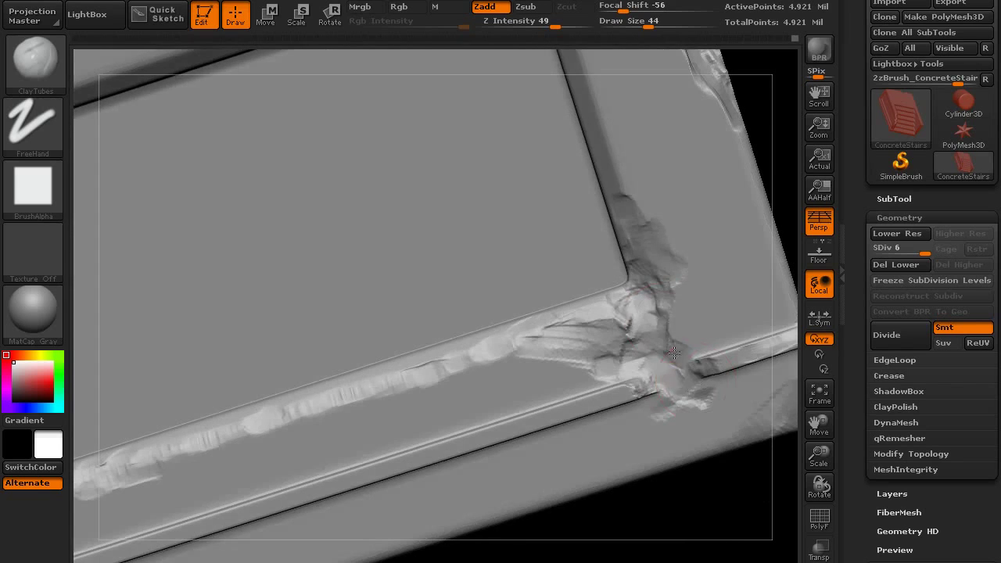
{"action": "mouse_move", "coordinate": [668, 321]}
{"action": "left_mouse_down", "text": "alt"}
{"action": "mouse_move", "coordinate": [724, 437]}
{"action": "mouse_move", "coordinate": [664, 446]}
{"action": "mouse_move", "coordinate": [671, 344]}
{"action": "left_mouse_up", "text": "alt"}
{"action": "right_click_drag", "start_coordinate": [670, 344], "coordinate": [678, 320]}
{"action": "left_click_drag", "start_coordinate": [660, 348], "coordinate": [477, 346], "text": "alt"}
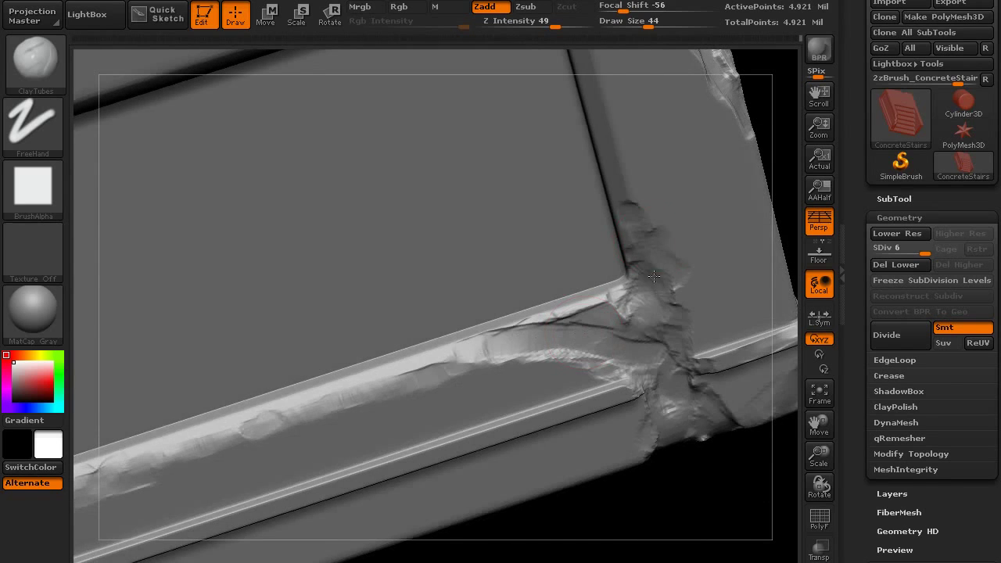
{"action": "left_click_drag", "start_coordinate": [616, 168], "coordinate": [682, 356], "text": "alt"}
Step: Carve a large broken section along the wall cap's outer edge, next to the existing stair-side break
{"action": "mouse_move", "coordinate": [682, 356]}
{"action": "right_mouse_down"}
{"action": "mouse_move", "coordinate": [706, 474]}
{"action": "mouse_move", "coordinate": [688, 438]}
{"action": "right_mouse_up"}
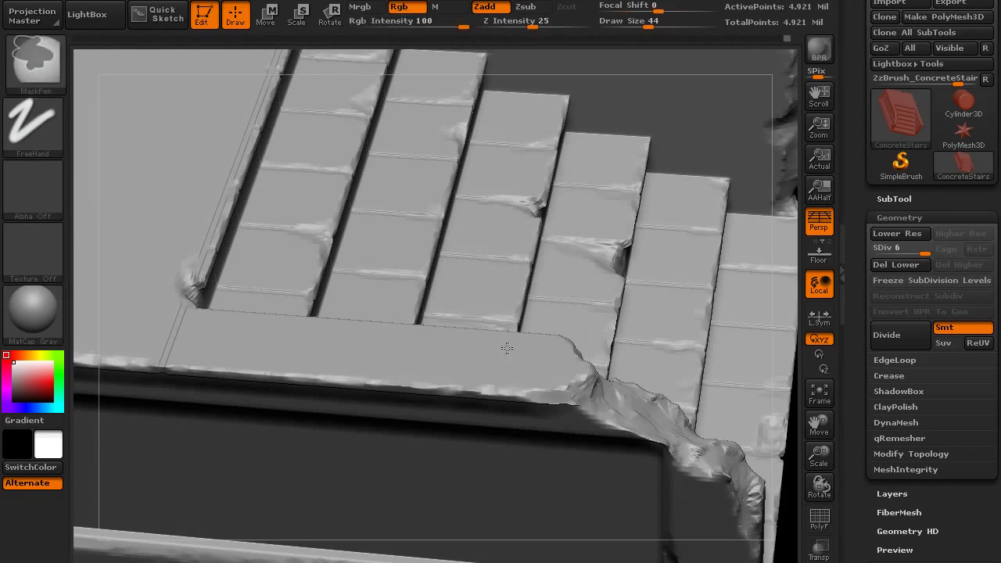
{"action": "left_click_drag", "start_coordinate": [592, 397], "coordinate": [444, 387], "text": "alt"}
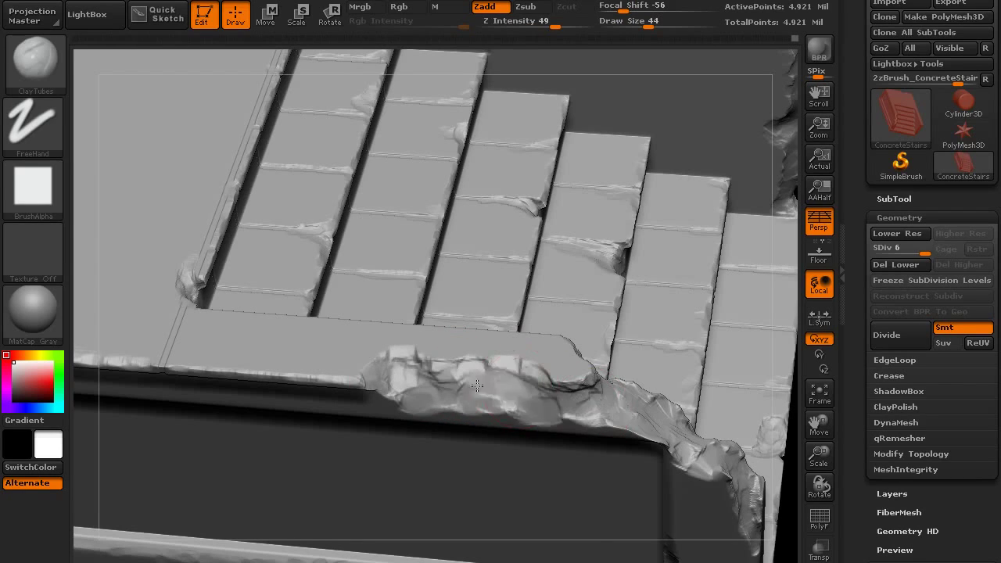
Step: Roughen the side panel's opposite end and chip along its upper bevel under the wall cap
{"action": "right_click_drag", "start_coordinate": [477, 386], "coordinate": [404, 360]}
{"action": "left_click_drag", "start_coordinate": [403, 292], "coordinate": [396, 251]}
{"action": "mouse_move", "coordinate": [396, 250]}
{"action": "right_mouse_down", "text": "ctrl"}
{"action": "mouse_move", "coordinate": [384, 180]}
{"action": "mouse_move", "coordinate": [148, 248]}
{"action": "mouse_move", "coordinate": [161, 273]}
{"action": "right_mouse_up", "text": "ctrl"}
{"action": "left_click_drag", "start_coordinate": [161, 278], "coordinate": [182, 239]}
{"action": "right_click_drag", "start_coordinate": [181, 239], "coordinate": [258, 195]}
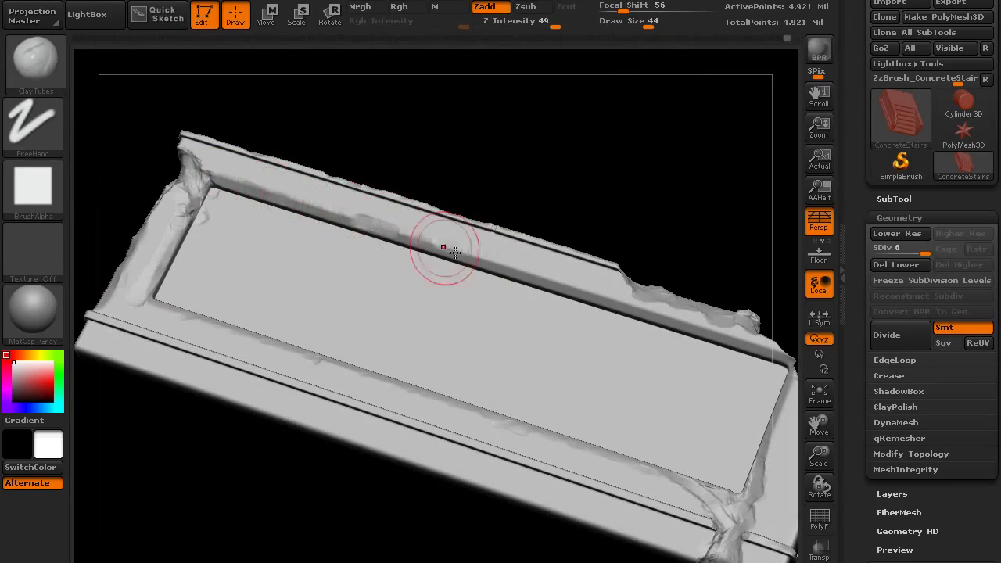
{"action": "left_click_drag", "start_coordinate": [455, 253], "coordinate": [567, 285]}
{"action": "right_click_drag", "start_coordinate": [704, 332], "coordinate": [482, 235], "text": "alt"}
{"action": "left_click_drag", "start_coordinate": [482, 235], "coordinate": [519, 252]}
Step: Reshape the outer silhouette of the broken wall end with the Move brush
{"action": "mouse_move", "coordinate": [519, 252]}
{"action": "right_mouse_down"}
{"action": "mouse_move", "coordinate": [547, 217]}
{"action": "mouse_move", "coordinate": [516, 341]}
{"action": "mouse_move", "coordinate": [545, 380]}
{"action": "mouse_move", "coordinate": [476, 384]}
{"action": "mouse_move", "coordinate": [514, 380]}
{"action": "right_mouse_up"}
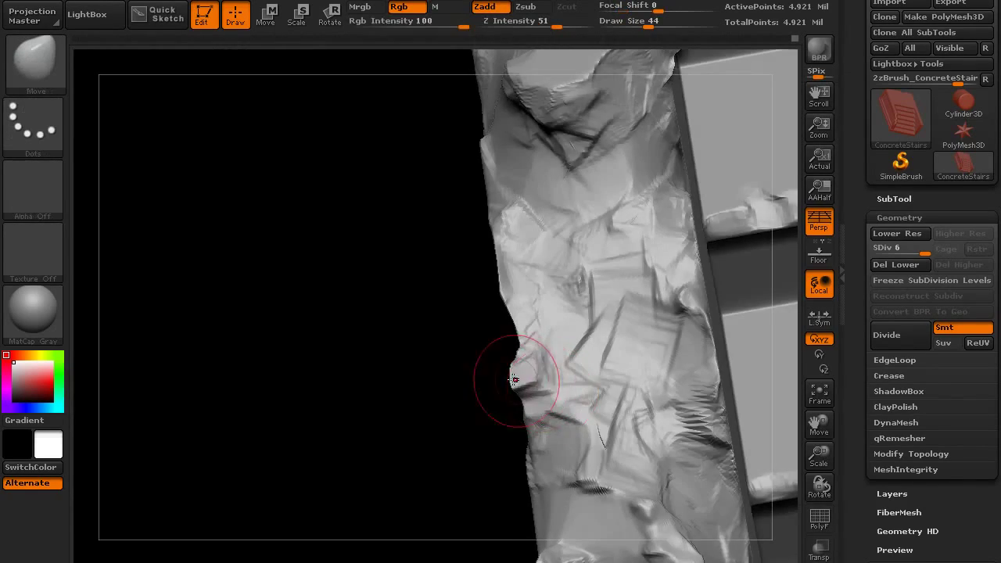
{"action": "left_click_drag", "start_coordinate": [513, 380], "coordinate": [525, 356], "text": "shift"}
{"action": "mouse_move", "coordinate": [525, 356]}
{"action": "right_mouse_down"}
{"action": "mouse_move", "coordinate": [560, 336]}
{"action": "mouse_move", "coordinate": [558, 353]}
{"action": "mouse_move", "coordinate": [582, 336]}
{"action": "mouse_move", "coordinate": [547, 352]}
{"action": "mouse_move", "coordinate": [568, 280]}
{"action": "mouse_move", "coordinate": [500, 262]}
{"action": "mouse_move", "coordinate": [575, 313]}
{"action": "mouse_move", "coordinate": [540, 420]}
{"action": "mouse_move", "coordinate": [471, 348]}
{"action": "mouse_move", "coordinate": [426, 454]}
{"action": "right_mouse_up"}
Step: Carve ragged breaks into another recessed panel's upper corner and along the adjoining bevels toward the outer wall corner
{"action": "mouse_move", "coordinate": [408, 315]}
{"action": "right_mouse_down"}
{"action": "mouse_move", "coordinate": [531, 411]}
{"action": "mouse_move", "coordinate": [471, 353]}
{"action": "mouse_move", "coordinate": [497, 221]}
{"action": "mouse_move", "coordinate": [746, 185]}
{"action": "right_mouse_up"}
{"action": "left_click_drag", "start_coordinate": [723, 165], "coordinate": [674, 229]}
{"action": "right_click_drag", "start_coordinate": [674, 228], "coordinate": [704, 205]}
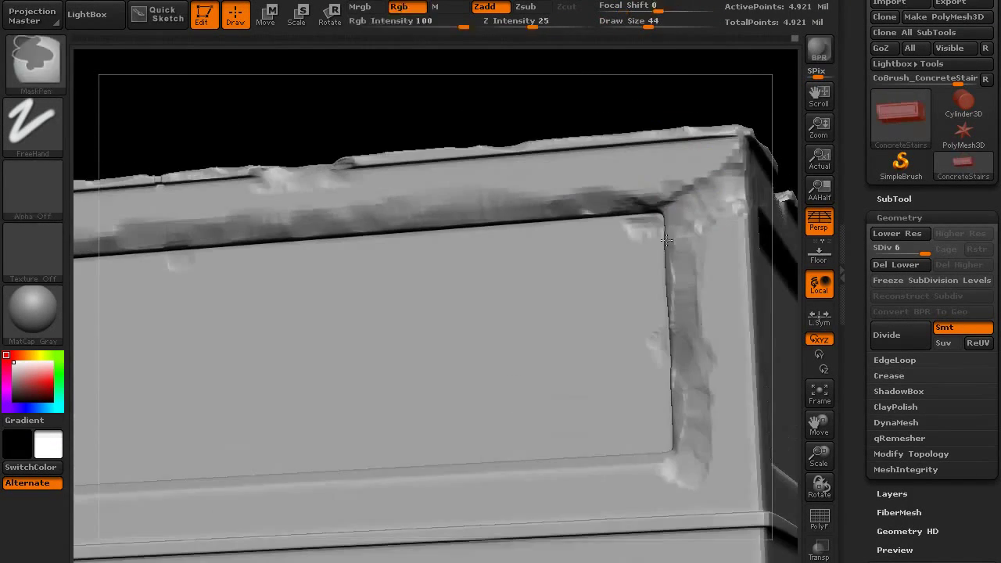
{"action": "mouse_move", "coordinate": [735, 174]}
{"action": "left_mouse_down"}
{"action": "mouse_move", "coordinate": [664, 211]}
{"action": "mouse_move", "coordinate": [643, 239]}
{"action": "left_mouse_up"}
{"action": "right_click_drag", "start_coordinate": [643, 238], "coordinate": [664, 211]}
{"action": "left_click_drag", "start_coordinate": [664, 213], "coordinate": [681, 313]}
{"action": "right_click_drag", "start_coordinate": [693, 245], "coordinate": [664, 235]}
{"action": "left_click_drag", "start_coordinate": [735, 184], "coordinate": [719, 254]}
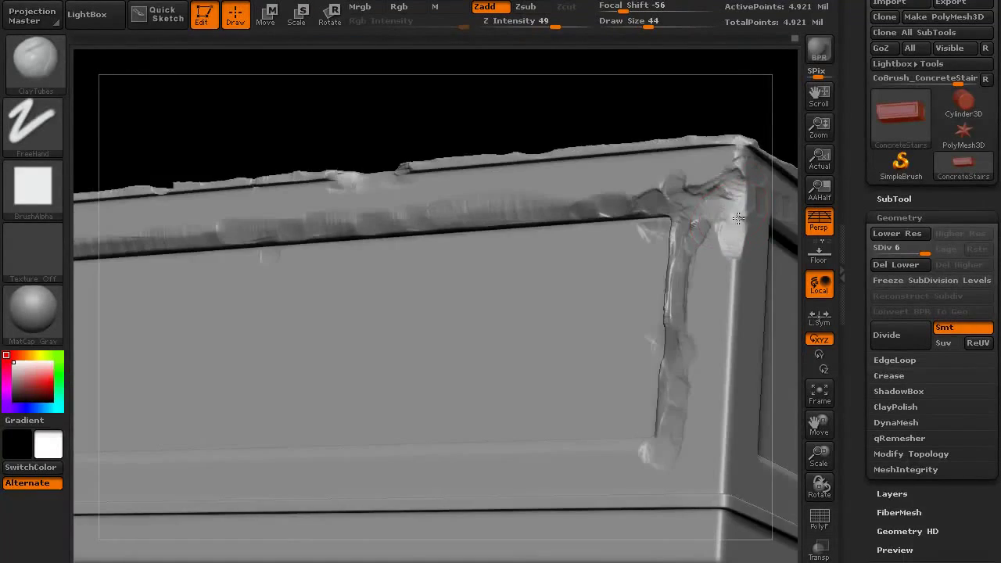
Step: Wrap the corner damage around the outer wall corner onto the adjacent panel's upper bevel and frame
{"action": "right_click_drag", "start_coordinate": [719, 254], "coordinate": [563, 266]}
{"action": "left_click_drag", "start_coordinate": [574, 281], "coordinate": [661, 297]}
{"action": "left_click_drag", "start_coordinate": [598, 320], "coordinate": [688, 297]}
{"action": "left_click_drag", "start_coordinate": [582, 281], "coordinate": [696, 313]}
{"action": "mouse_move", "coordinate": [696, 312]}
{"action": "left_mouse_down"}
{"action": "mouse_move", "coordinate": [721, 298]}
{"action": "mouse_move", "coordinate": [762, 309]}
{"action": "left_mouse_up"}
{"action": "left_click_drag", "start_coordinate": [731, 301], "coordinate": [575, 274]}
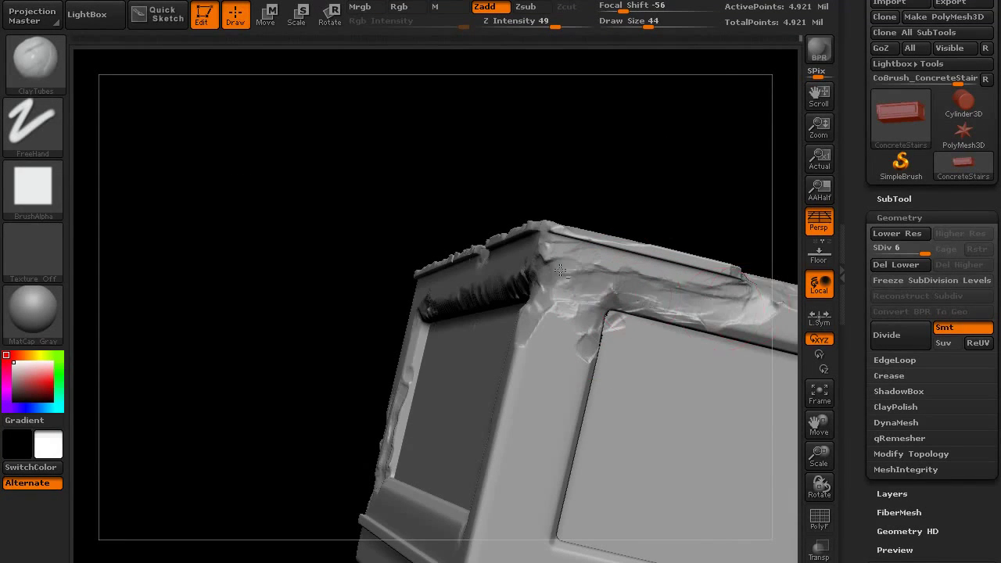
Step: Chip unevenly along the full lower bevel of the recessed panel above the base trim
{"action": "mouse_move", "coordinate": [575, 273]}
{"action": "right_mouse_down"}
{"action": "mouse_move", "coordinate": [634, 331]}
{"action": "mouse_move", "coordinate": [501, 313]}
{"action": "right_mouse_up"}
{"action": "left_click_drag", "start_coordinate": [234, 375], "coordinate": [389, 384]}
{"action": "right_click_drag", "start_coordinate": [389, 400], "coordinate": [329, 391]}
{"action": "mouse_move", "coordinate": [348, 356]}
{"action": "left_mouse_down"}
{"action": "mouse_move", "coordinate": [287, 363]}
{"action": "mouse_move", "coordinate": [557, 347]}
{"action": "mouse_move", "coordinate": [574, 364]}
{"action": "mouse_move", "coordinate": [516, 356]}
{"action": "left_mouse_up"}
{"action": "right_click_drag", "start_coordinate": [578, 352], "coordinate": [285, 335], "text": "alt"}
{"action": "left_click_drag", "start_coordinate": [375, 327], "coordinate": [711, 311], "text": "alt"}
Step: Carve deeper breaks into the panel's vertical end bevel and its lower corner
{"action": "mouse_move", "coordinate": [712, 311]}
{"action": "right_mouse_down"}
{"action": "mouse_move", "coordinate": [742, 313]}
{"action": "mouse_move", "coordinate": [501, 344]}
{"action": "right_mouse_up"}
{"action": "right_click", "coordinate": [493, 348]}
{"action": "mouse_move", "coordinate": [549, 292]}
{"action": "left_mouse_down"}
{"action": "mouse_move", "coordinate": [548, 261]}
{"action": "mouse_move", "coordinate": [540, 309]}
{"action": "mouse_move", "coordinate": [509, 317]}
{"action": "left_mouse_up"}
{"action": "mouse_move", "coordinate": [569, 223]}
{"action": "left_mouse_down"}
{"action": "mouse_move", "coordinate": [564, 289]}
{"action": "mouse_move", "coordinate": [569, 227]}
{"action": "left_mouse_up"}
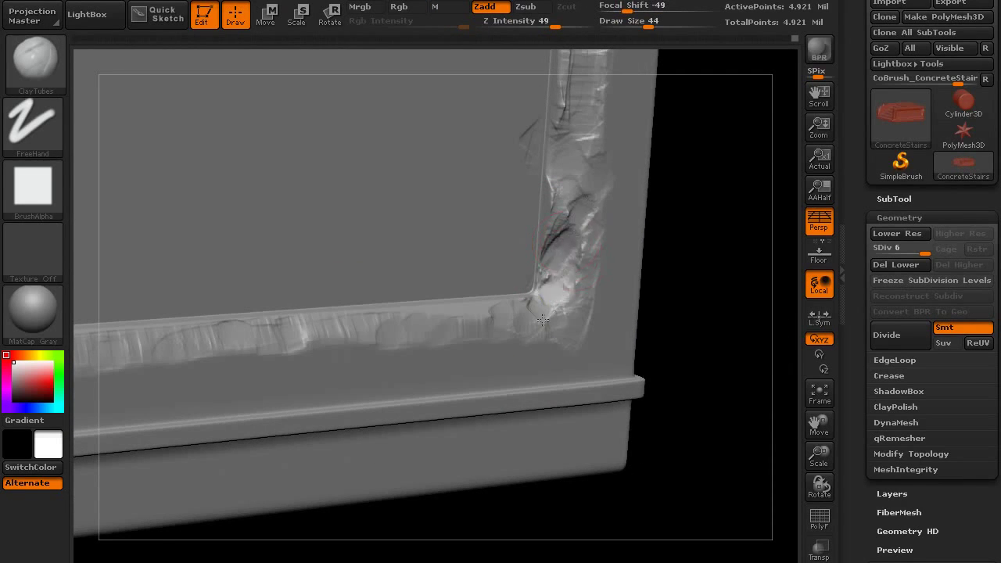
{"action": "mouse_move", "coordinate": [569, 226]}
{"action": "right_mouse_down"}
{"action": "mouse_move", "coordinate": [471, 358]}
{"action": "mouse_move", "coordinate": [657, 320]}
{"action": "right_mouse_up"}
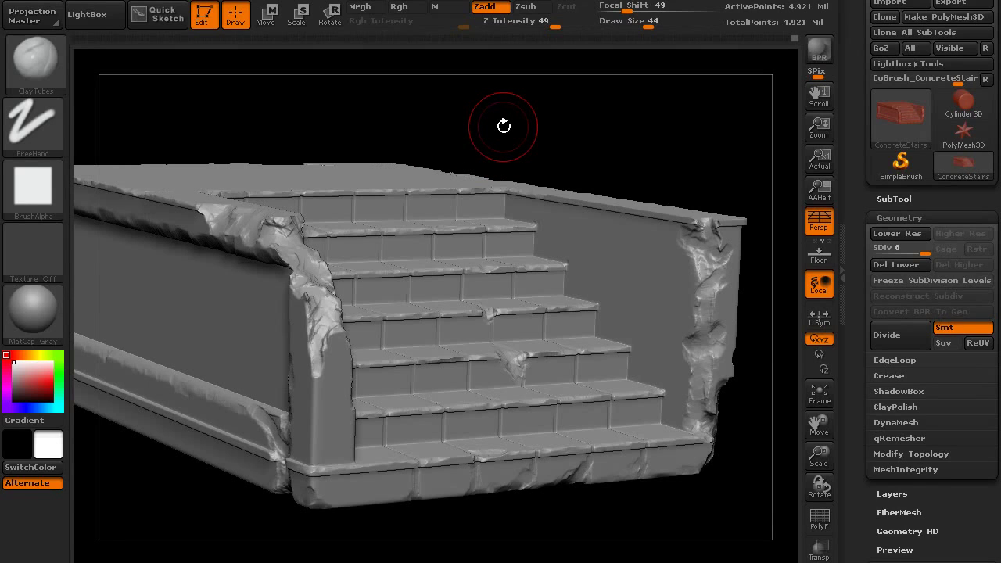
Step: Switch to the Dam_Standard brush and try a short crack stroke on a tile of the step below the platform
{"action": "key", "text": "b"}
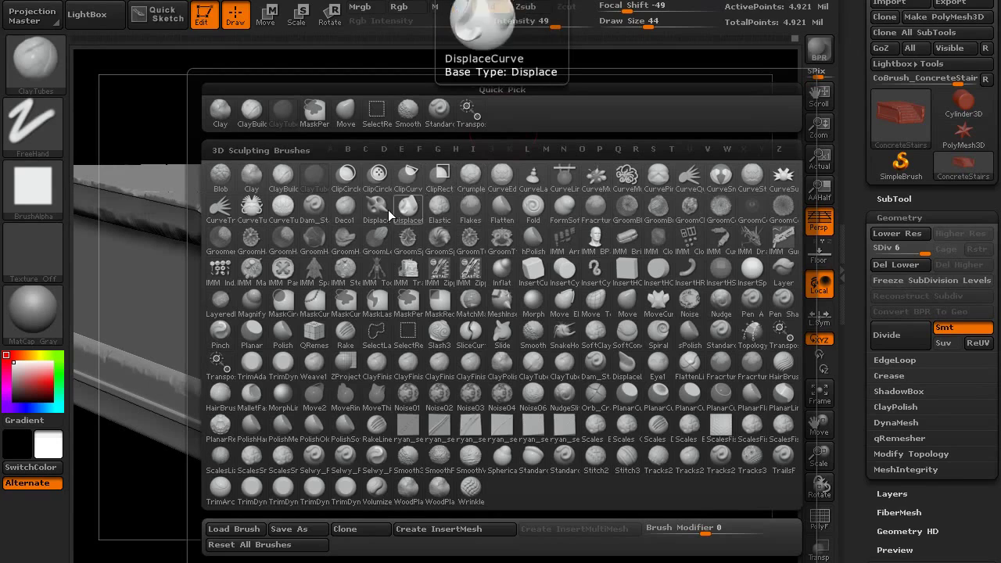
{"action": "key", "text": "d"}
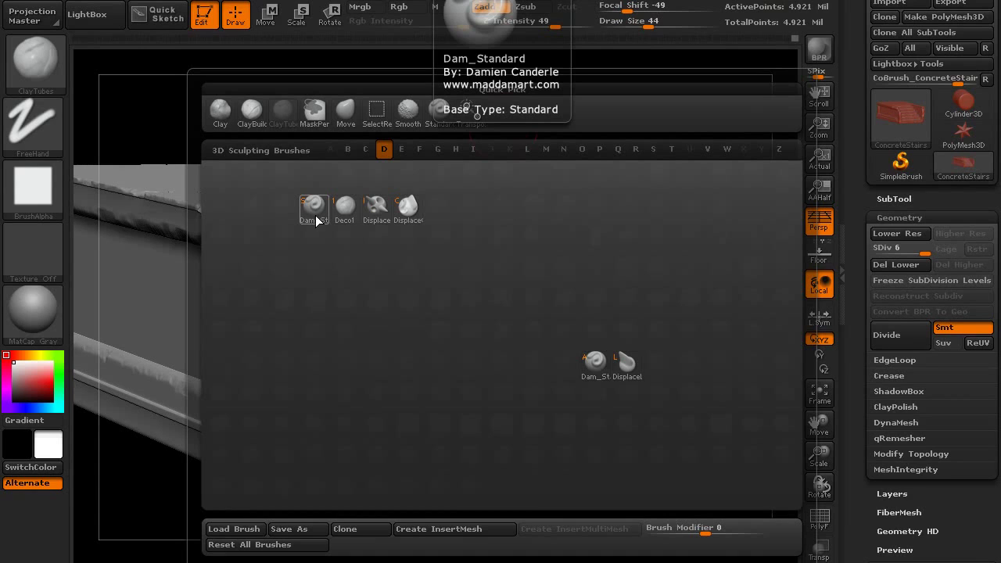
{"action": "key", "text": "s"}
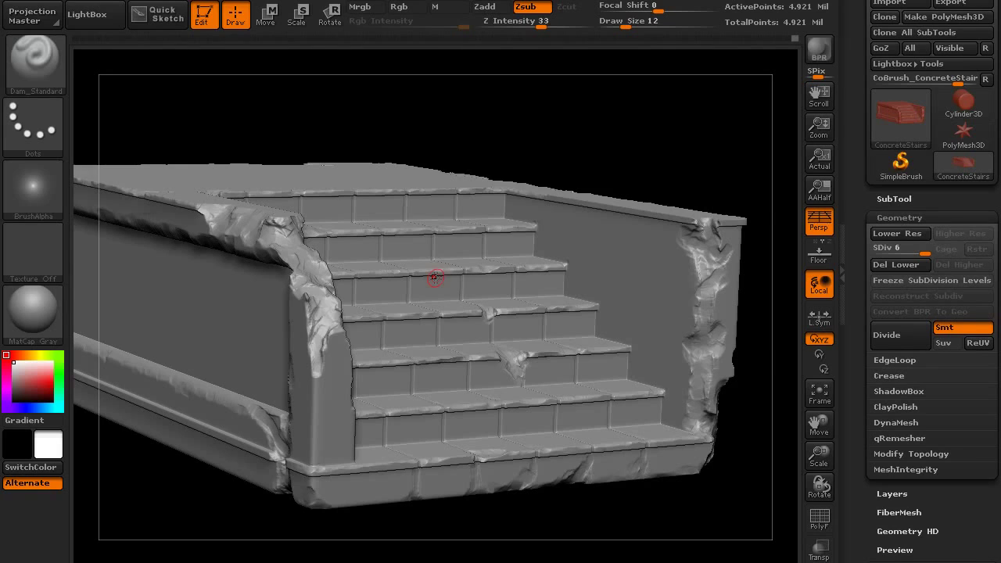
{"action": "right_click_drag", "start_coordinate": [435, 277], "coordinate": [426, 391]}
{"action": "right_click_drag", "start_coordinate": [342, 217], "coordinate": [415, 431], "text": "alt"}
{"action": "right_click_drag", "start_coordinate": [394, 257], "coordinate": [430, 435], "text": "alt"}
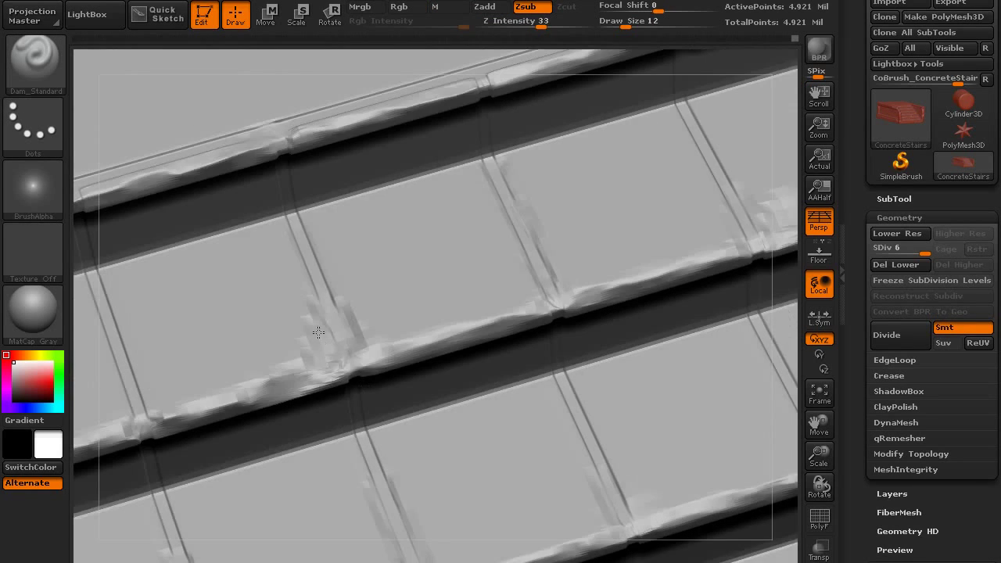
{"action": "mouse_move", "coordinate": [318, 332]}
{"action": "right_mouse_down", "text": "alt"}
{"action": "mouse_move", "coordinate": [440, 337]}
{"action": "mouse_move", "coordinate": [441, 347]}
{"action": "right_mouse_up", "text": "alt"}
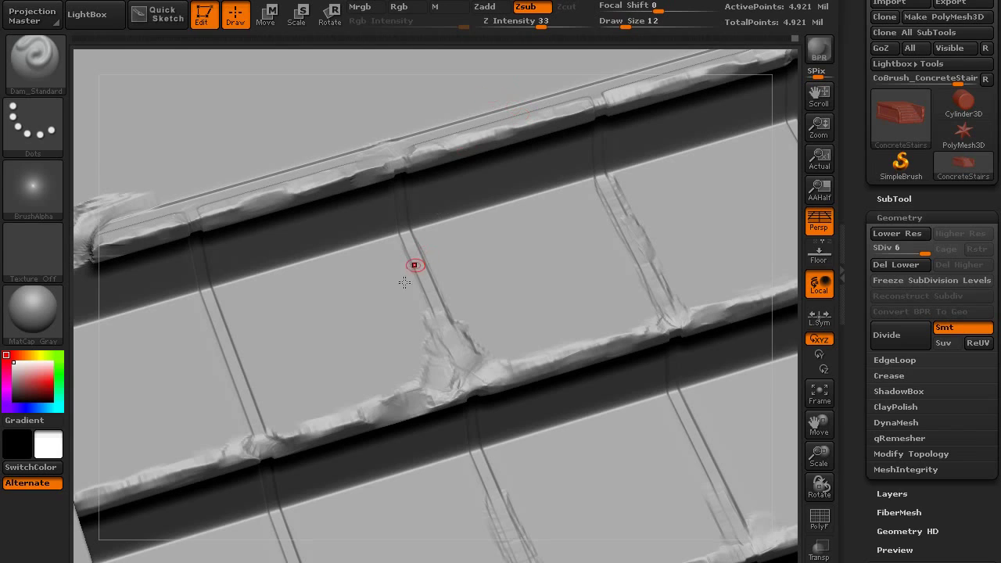
{"action": "mouse_move", "coordinate": [381, 321]}
{"action": "left_mouse_down"}
{"action": "mouse_move", "coordinate": [400, 331]}
{"action": "mouse_move", "coordinate": [375, 329]}
{"action": "left_mouse_up"}
{"action": "key", "text": "ctrl+z"}
Step: Set the brush's Z Intensity to 46 and try a branching crack from the tile joint toward the step's front edge
{"action": "left_click_drag", "start_coordinate": [541, 26], "coordinate": [543, 28]}
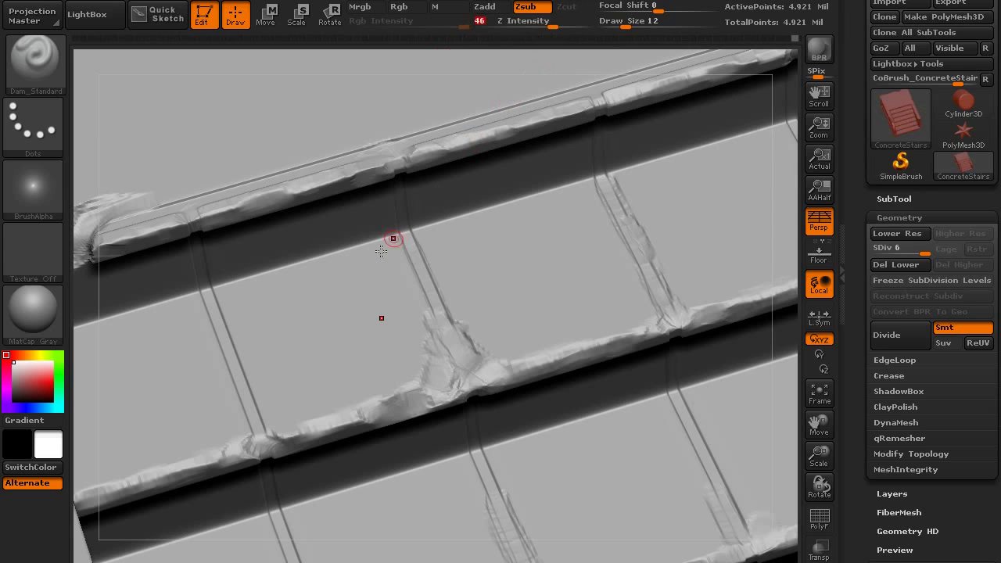
{"action": "mouse_move", "coordinate": [417, 286]}
{"action": "left_mouse_down"}
{"action": "mouse_move", "coordinate": [413, 324]}
{"action": "mouse_move", "coordinate": [355, 409]}
{"action": "left_mouse_up"}
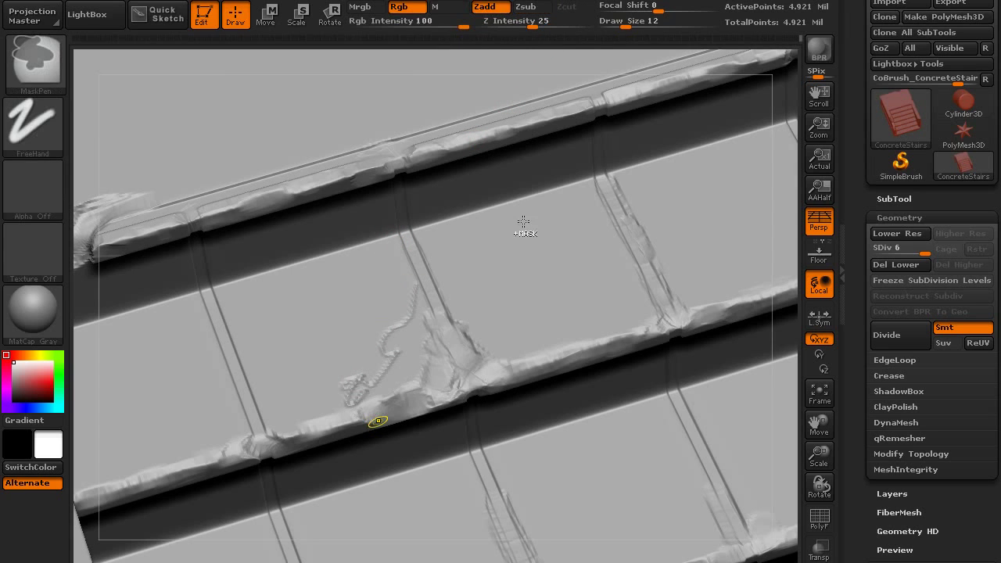
{"action": "key", "text": "ctrl+z"}
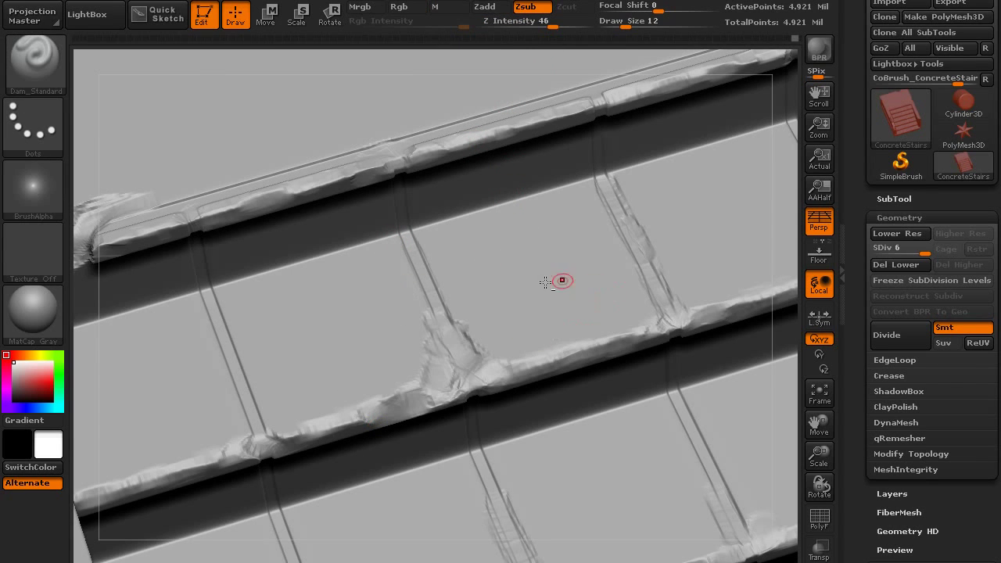
{"action": "right_click_drag", "start_coordinate": [533, 291], "coordinate": [415, 305], "text": "alt"}
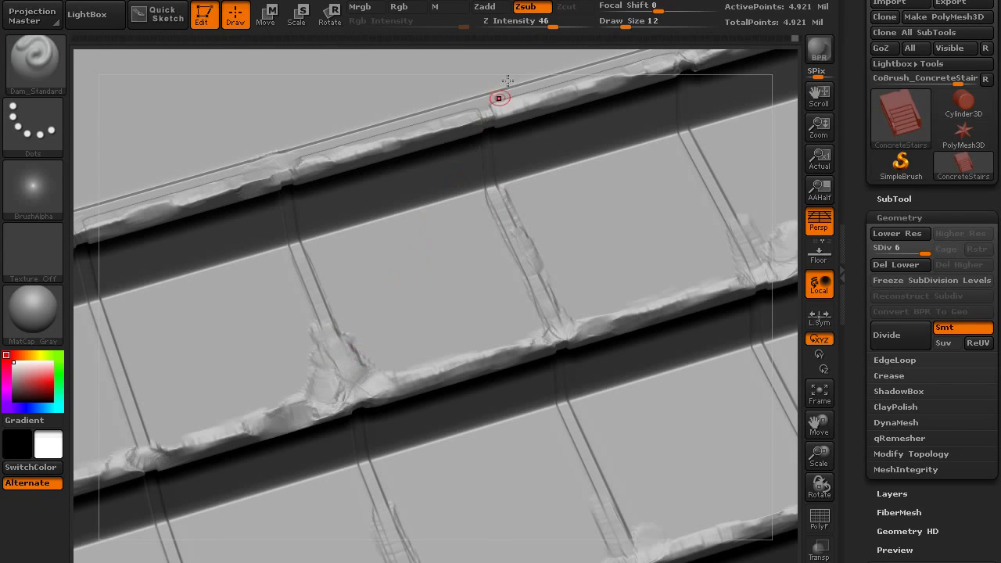
{"action": "mouse_move", "coordinate": [386, 319]}
{"action": "left_mouse_down"}
{"action": "mouse_move", "coordinate": [450, 318]}
{"action": "mouse_move", "coordinate": [429, 260]}
{"action": "left_mouse_up"}
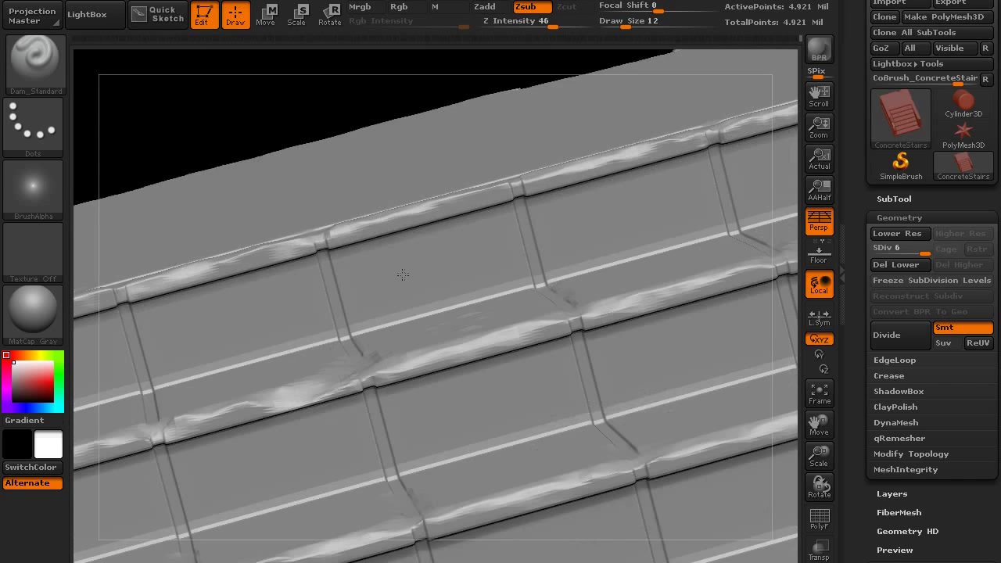
Step: Carve a crack across the step tile between its two chipped joints, with a branch down to the front edge
{"action": "key", "text": "ctrl"}
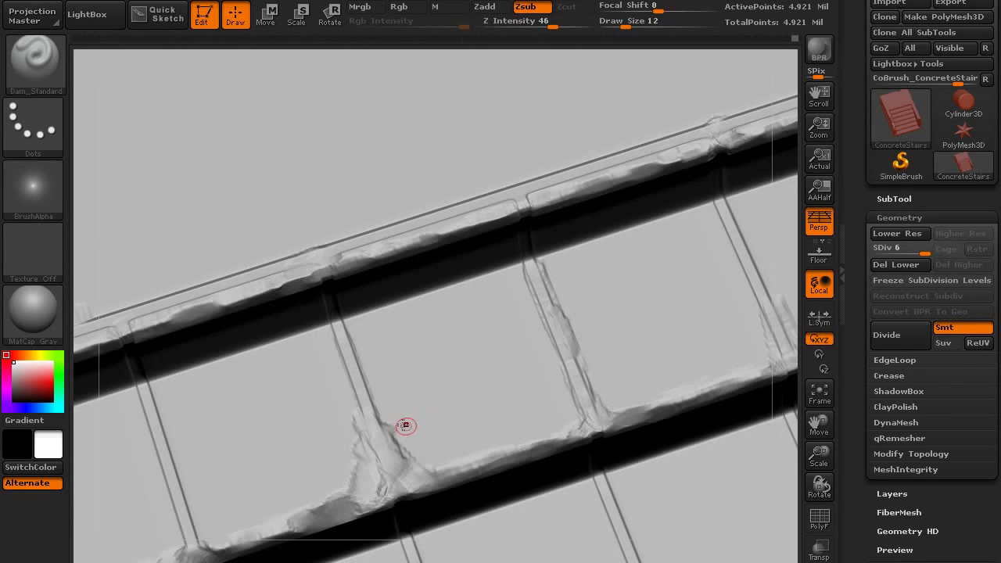
{"action": "mouse_move", "coordinate": [433, 417]}
{"action": "right_mouse_down", "text": "alt"}
{"action": "mouse_move", "coordinate": [459, 344]}
{"action": "mouse_move", "coordinate": [441, 410]}
{"action": "mouse_move", "coordinate": [428, 402]}
{"action": "right_mouse_up", "text": "alt"}
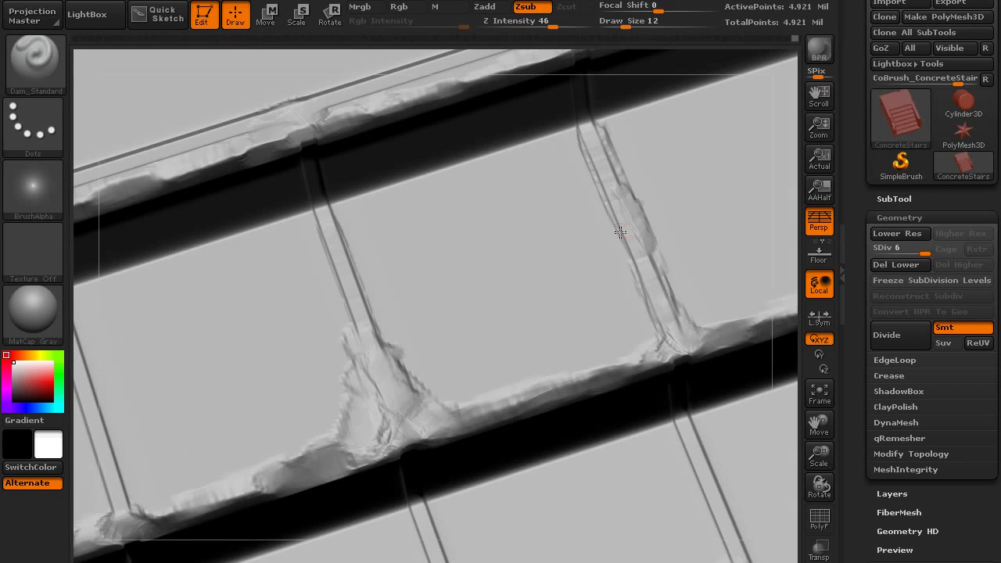
{"action": "left_click_drag", "start_coordinate": [579, 265], "coordinate": [390, 371]}
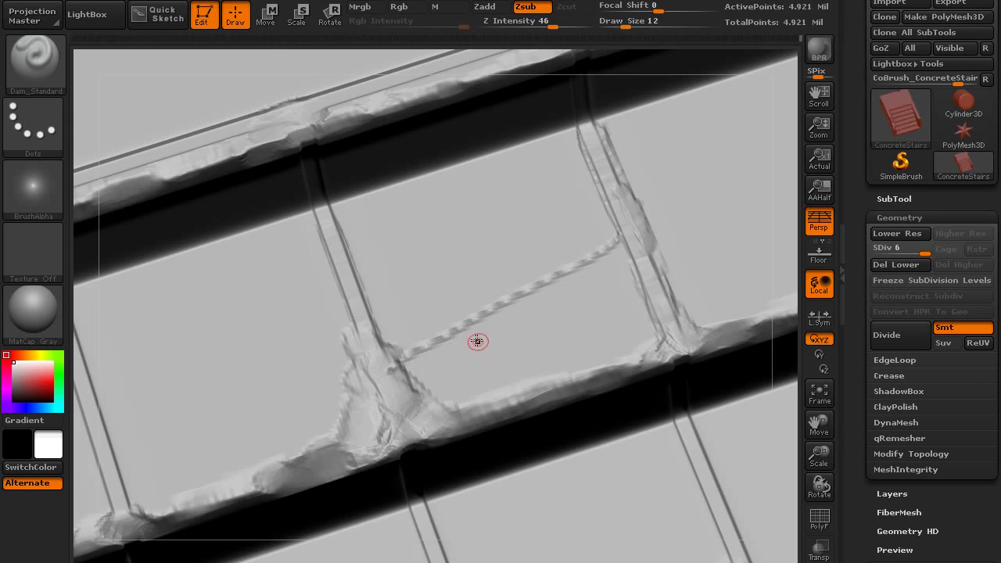
{"action": "left_click_drag", "start_coordinate": [499, 305], "coordinate": [446, 408]}
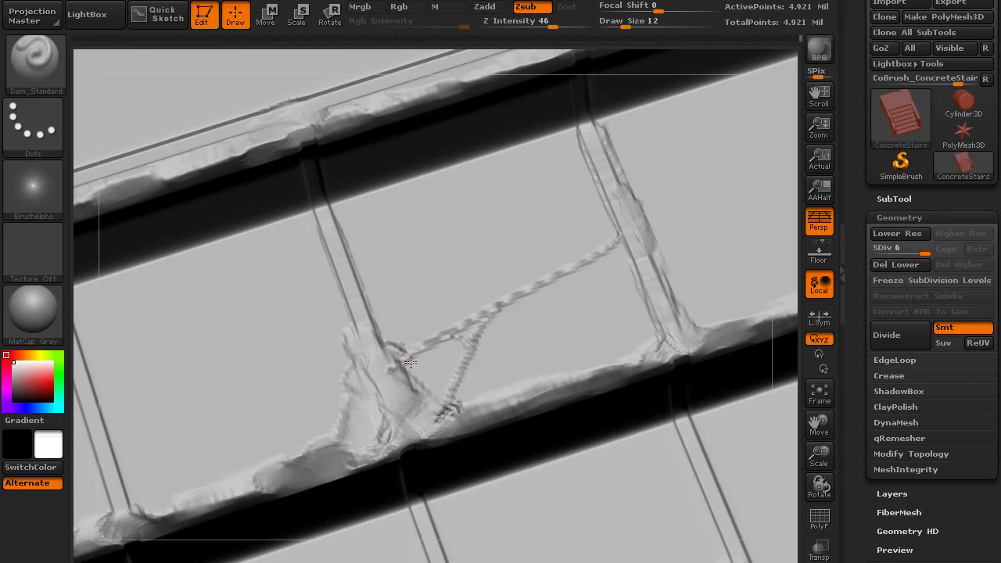
Step: Undo a stray stroke, smooth the branch's end at the front edge, and fork the crack's other end into the joint
{"action": "left_click_drag", "start_coordinate": [440, 323], "coordinate": [448, 306]}
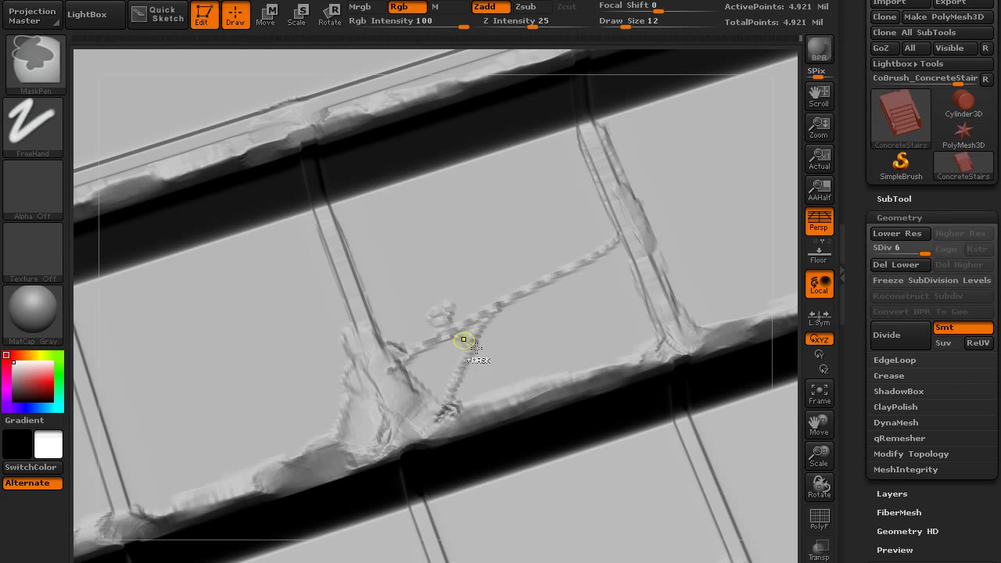
{"action": "key", "text": "ctrl+z"}
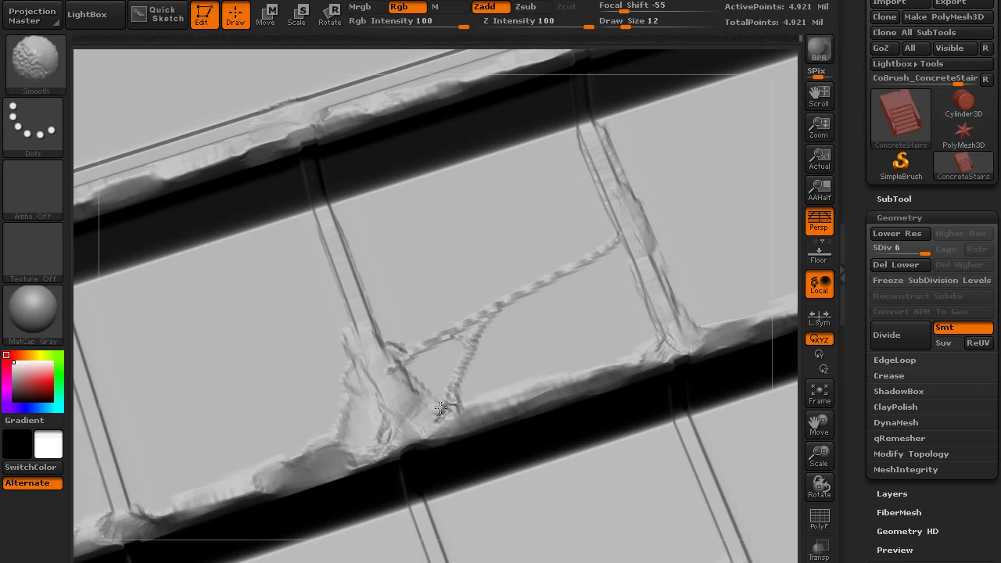
{"action": "mouse_move", "coordinate": [447, 408]}
{"action": "left_mouse_down", "text": "shift"}
{"action": "mouse_move", "coordinate": [449, 428]}
{"action": "mouse_move", "coordinate": [460, 413]}
{"action": "left_mouse_up", "text": "shift"}
{"action": "right_click_drag", "start_coordinate": [457, 390], "coordinate": [460, 412]}
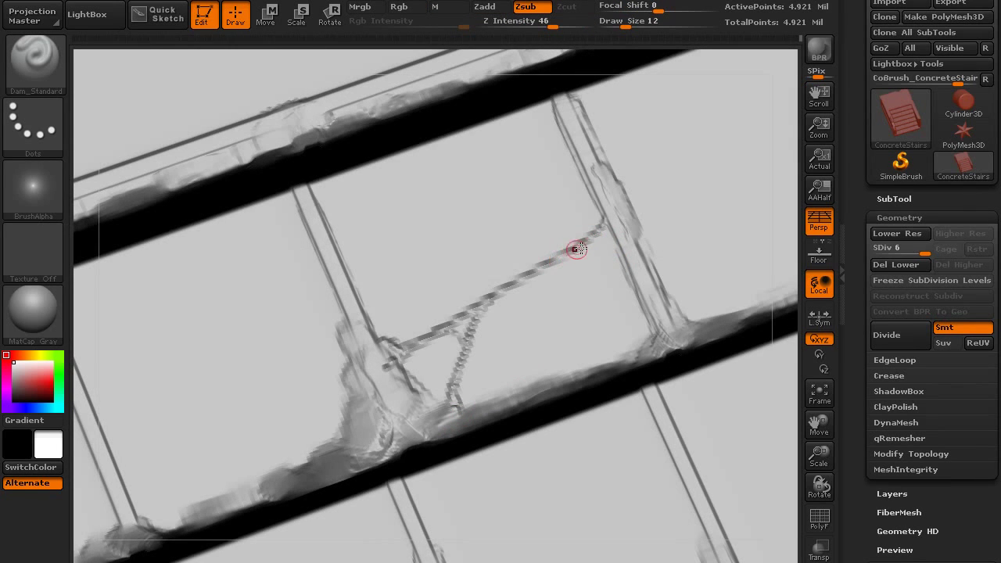
{"action": "left_click_drag", "start_coordinate": [579, 250], "coordinate": [634, 279]}
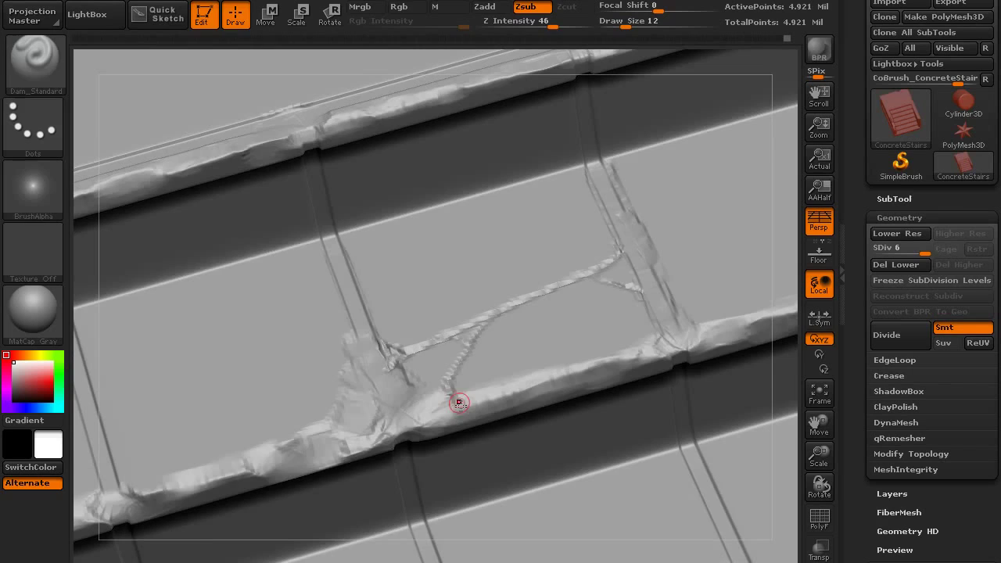
Step: Extend the crack on another tread tile to the far chipped joint and branch it down to the step's front edge
{"action": "key", "text": "ctrl"}
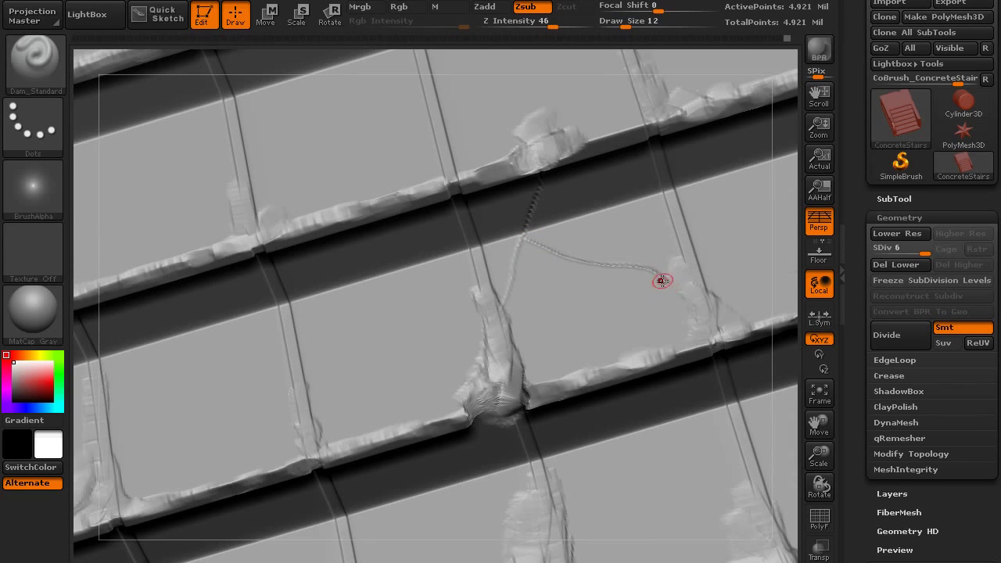
{"action": "left_click_drag", "start_coordinate": [663, 281], "coordinate": [624, 270]}
{"action": "left_click_drag", "start_coordinate": [651, 313], "coordinate": [671, 354]}
{"action": "left_click_drag", "start_coordinate": [647, 291], "coordinate": [649, 298]}
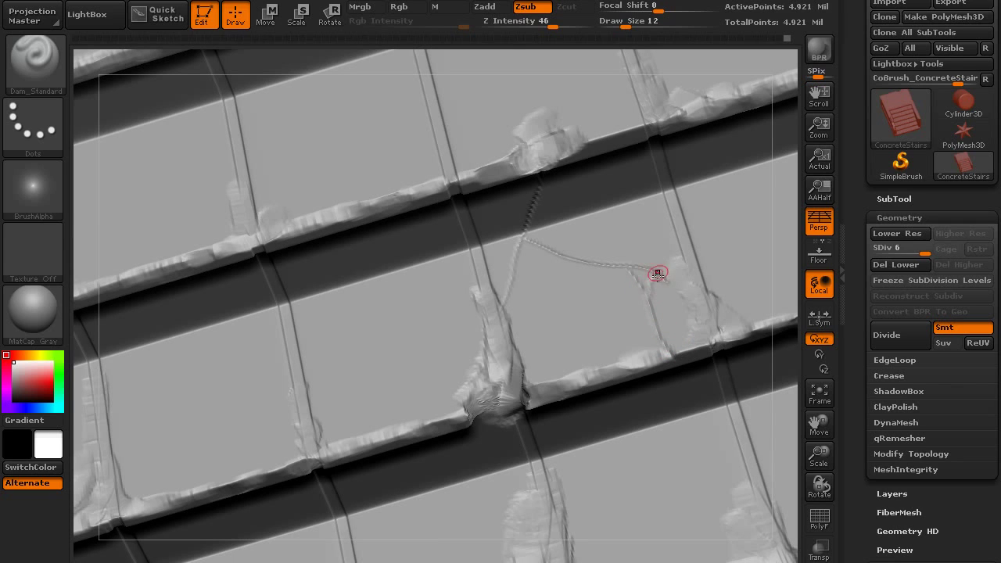
{"action": "right_click_drag", "start_coordinate": [604, 300], "coordinate": [524, 367]}
Step: Fork that tread crack into the nearer broken joint and widen its main lines with parallel strokes
{"action": "left_click_drag", "start_coordinate": [485, 246], "coordinate": [450, 282]}
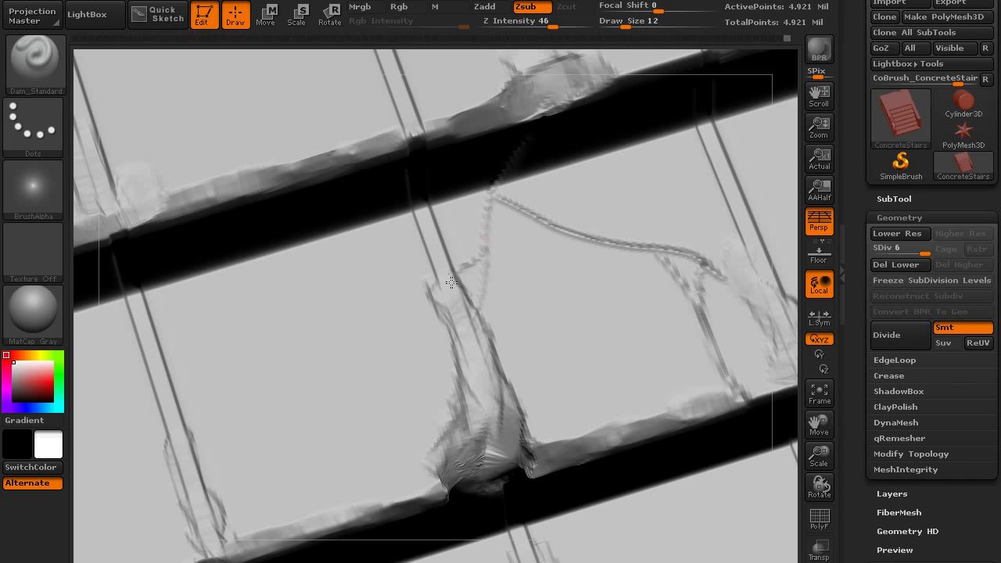
{"action": "mouse_move", "coordinate": [484, 237]}
{"action": "left_mouse_down"}
{"action": "mouse_move", "coordinate": [491, 197]}
{"action": "mouse_move", "coordinate": [557, 231]}
{"action": "mouse_move", "coordinate": [649, 251]}
{"action": "left_mouse_up"}
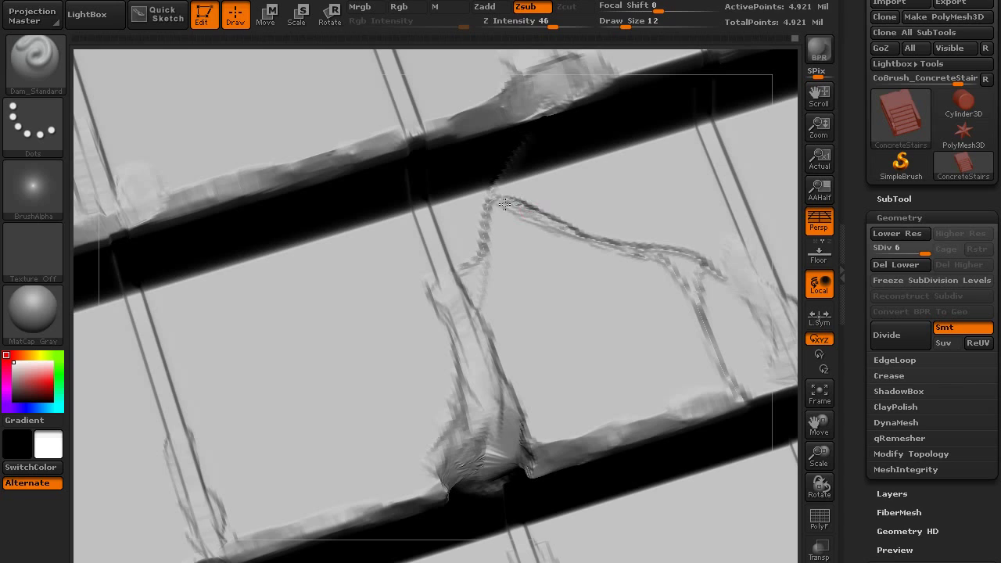
{"action": "left_click_drag", "start_coordinate": [525, 217], "coordinate": [564, 233]}
{"action": "mouse_move", "coordinate": [487, 221]}
{"action": "left_mouse_down"}
{"action": "mouse_move", "coordinate": [474, 262]}
{"action": "mouse_move", "coordinate": [491, 340]}
{"action": "left_mouse_up"}
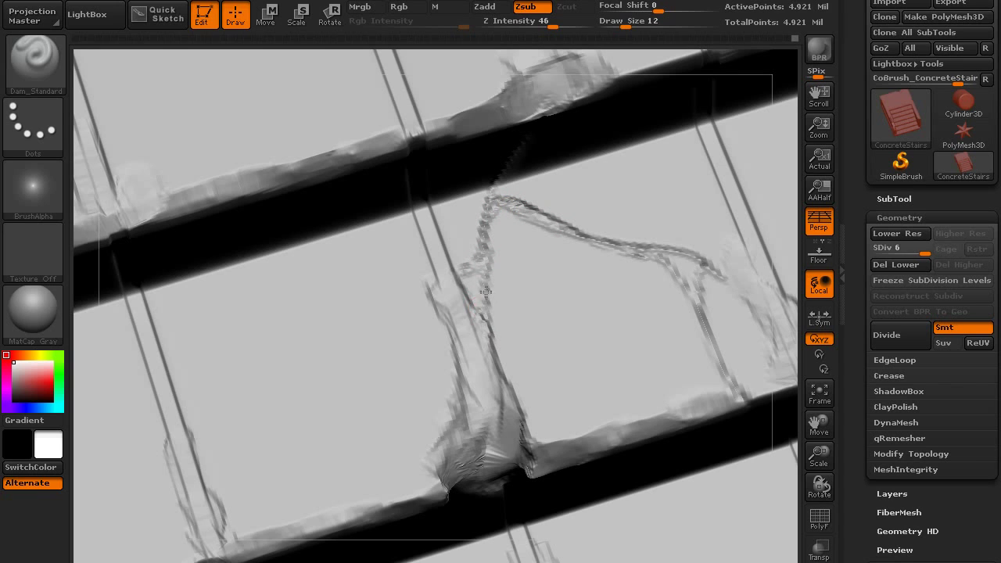
{"action": "right_click_drag", "start_coordinate": [499, 218], "coordinate": [509, 130]}
{"action": "right_click_drag", "start_coordinate": [531, 162], "coordinate": [487, 72]}
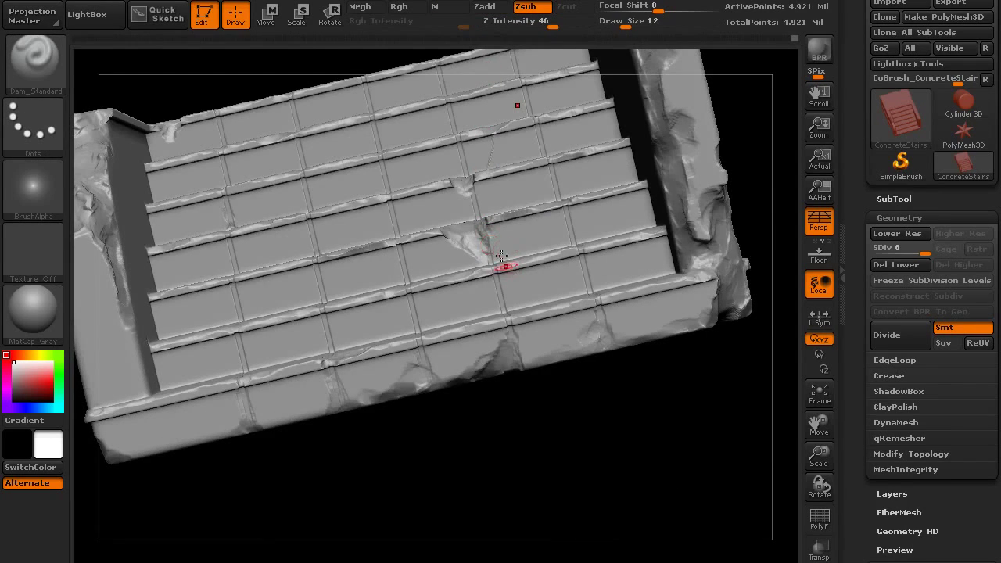
Step: Carve two diverging cracks down a riser from the chipped step edge to the broken notch below, linked by a crosswise crack
{"action": "right_click_drag", "start_coordinate": [507, 268], "coordinate": [500, 313]}
{"action": "right_click_drag", "start_coordinate": [501, 234], "coordinate": [498, 335], "text": "alt"}
{"action": "right_click_drag", "start_coordinate": [487, 262], "coordinate": [475, 336]}
{"action": "right_click_drag", "start_coordinate": [475, 336], "coordinate": [461, 395], "text": "ctrl"}
{"action": "left_click_drag", "start_coordinate": [502, 285], "coordinate": [480, 369]}
{"action": "key", "text": "ctrl+z"}
{"action": "mouse_move", "coordinate": [458, 327]}
{"action": "right_mouse_down"}
{"action": "mouse_move", "coordinate": [466, 319]}
{"action": "mouse_move", "coordinate": [480, 352]}
{"action": "right_mouse_up"}
{"action": "left_click_drag", "start_coordinate": [519, 228], "coordinate": [488, 415]}
{"action": "mouse_move", "coordinate": [516, 257]}
{"action": "left_mouse_down"}
{"action": "mouse_move", "coordinate": [403, 341]}
{"action": "mouse_move", "coordinate": [405, 414]}
{"action": "left_mouse_up"}
{"action": "left_click_drag", "start_coordinate": [395, 354], "coordinate": [406, 410]}
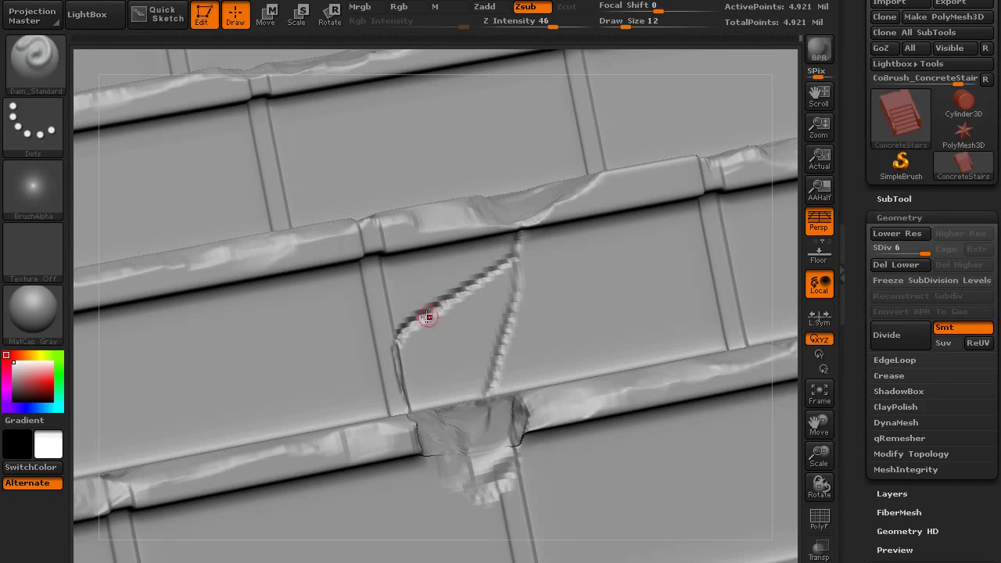
{"action": "mouse_move", "coordinate": [414, 322]}
{"action": "left_mouse_down"}
{"action": "mouse_move", "coordinate": [512, 307]}
{"action": "mouse_move", "coordinate": [438, 312]}
{"action": "left_mouse_up"}
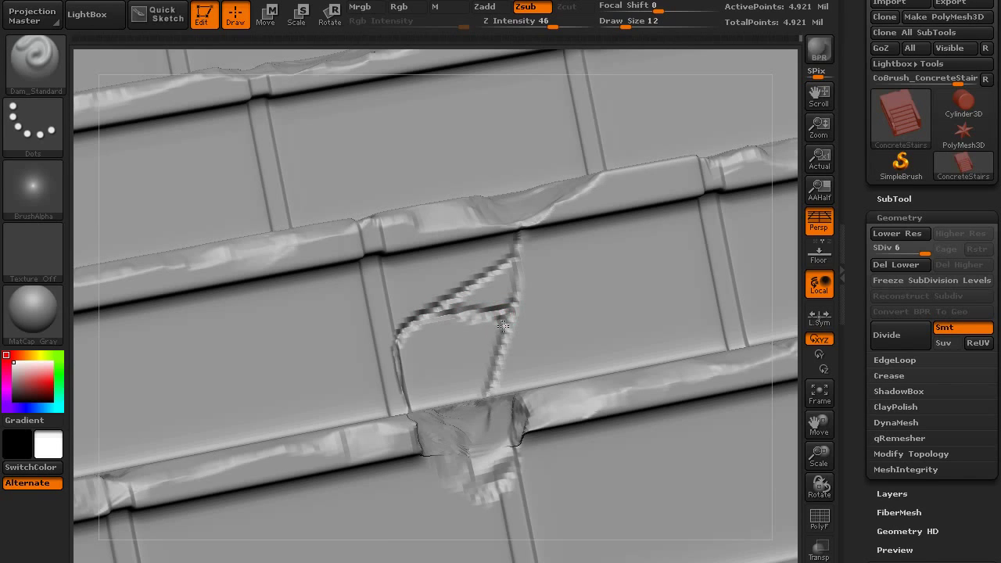
{"action": "mouse_move", "coordinate": [503, 326]}
{"action": "left_mouse_down"}
{"action": "mouse_move", "coordinate": [516, 260]}
{"action": "mouse_move", "coordinate": [414, 325]}
{"action": "left_mouse_up"}
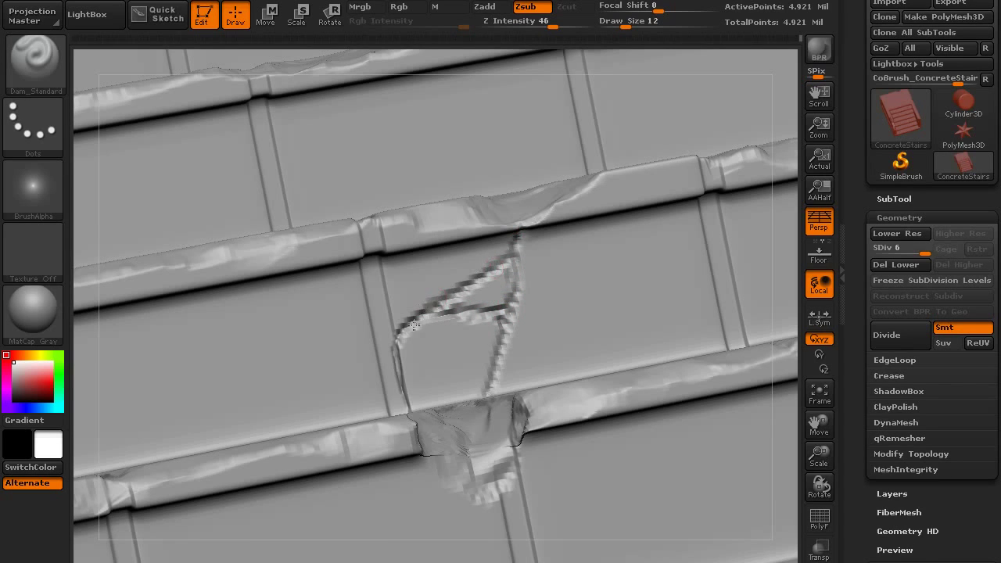
Step: Carve a crack across the tread between the chipped joint and the large broken joint, add a branch, and smooth the branch
{"action": "right_click_drag", "start_coordinate": [458, 318], "coordinate": [456, 295]}
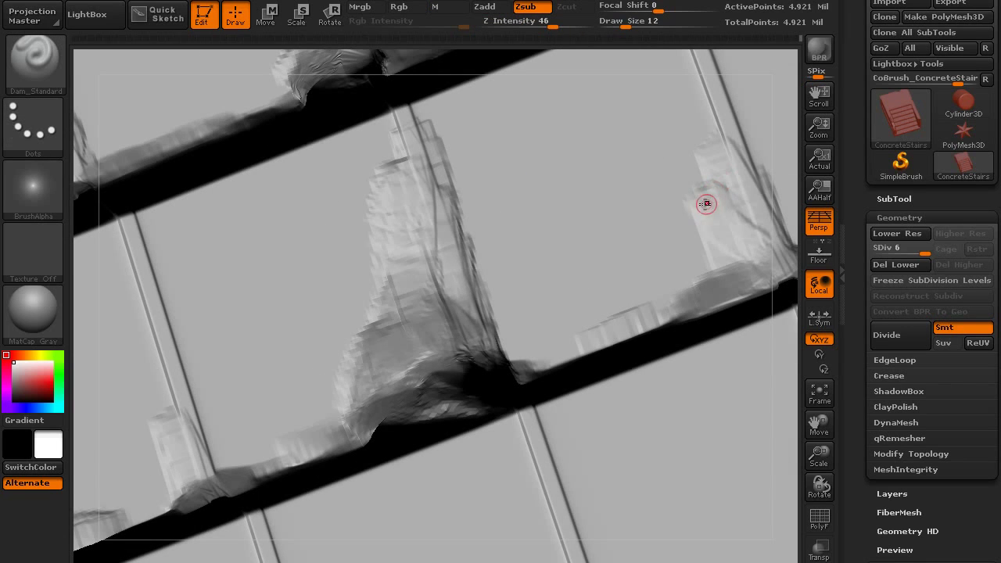
{"action": "left_click_drag", "start_coordinate": [706, 204], "coordinate": [443, 228]}
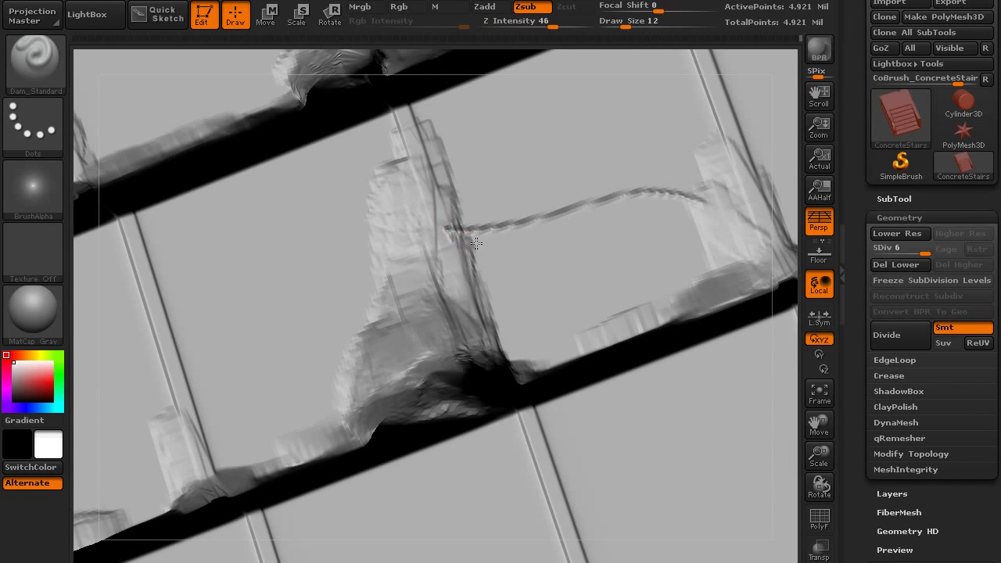
{"action": "left_click_drag", "start_coordinate": [529, 221], "coordinate": [485, 301]}
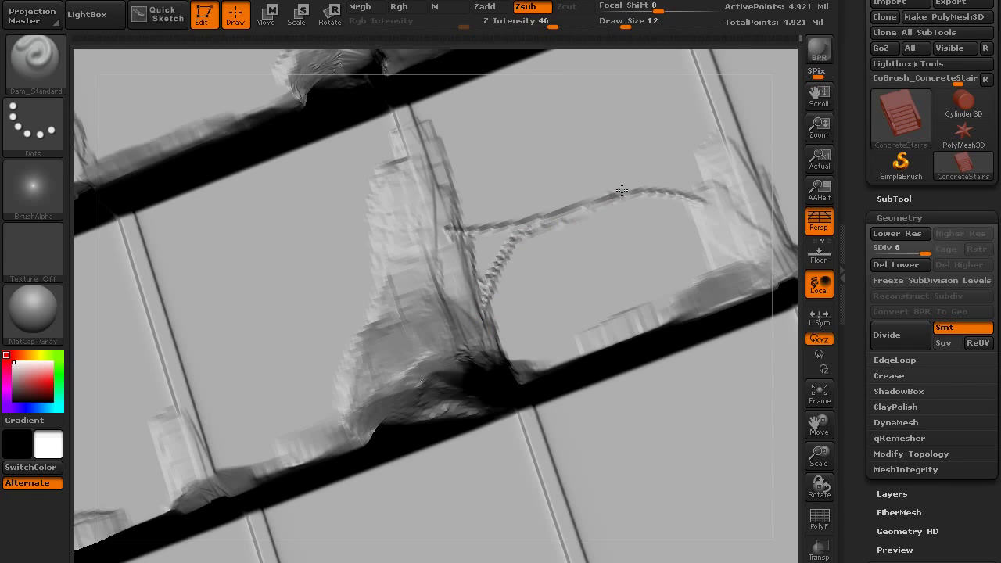
{"action": "mouse_move", "coordinate": [697, 186]}
{"action": "left_mouse_down"}
{"action": "mouse_move", "coordinate": [712, 265]}
{"action": "mouse_move", "coordinate": [708, 169]}
{"action": "mouse_move", "coordinate": [709, 209]}
{"action": "mouse_move", "coordinate": [716, 173]}
{"action": "mouse_move", "coordinate": [726, 185]}
{"action": "left_mouse_up"}
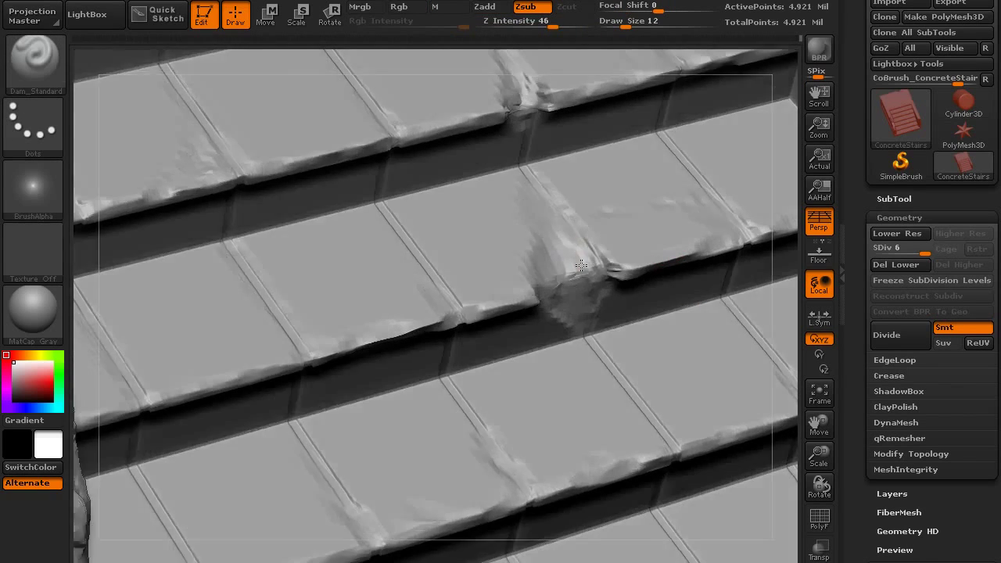
{"action": "left_click_drag", "start_coordinate": [592, 251], "coordinate": [619, 205], "text": "ctrl"}
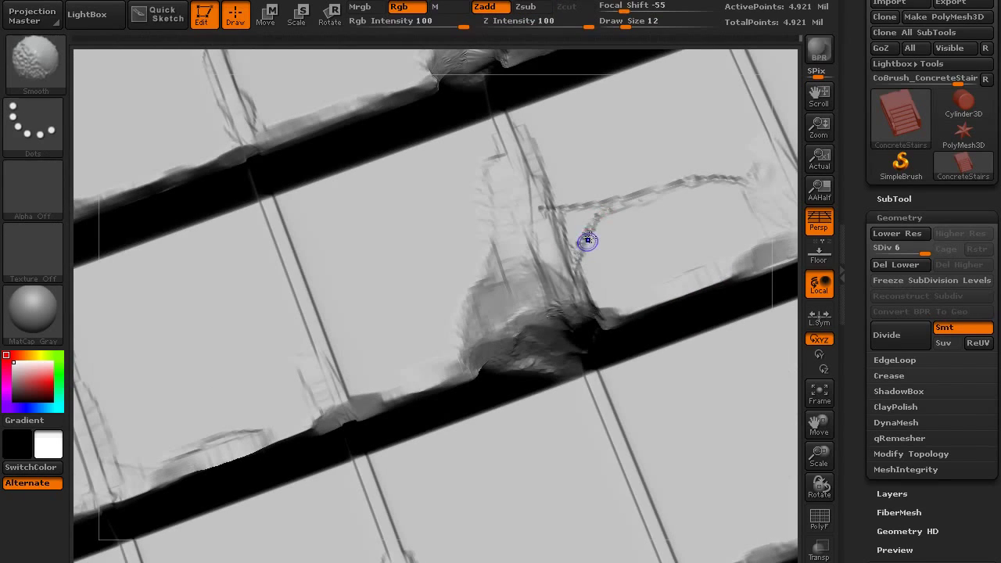
{"action": "left_click_drag", "start_coordinate": [586, 239], "coordinate": [592, 286], "text": "ctrl+shift"}
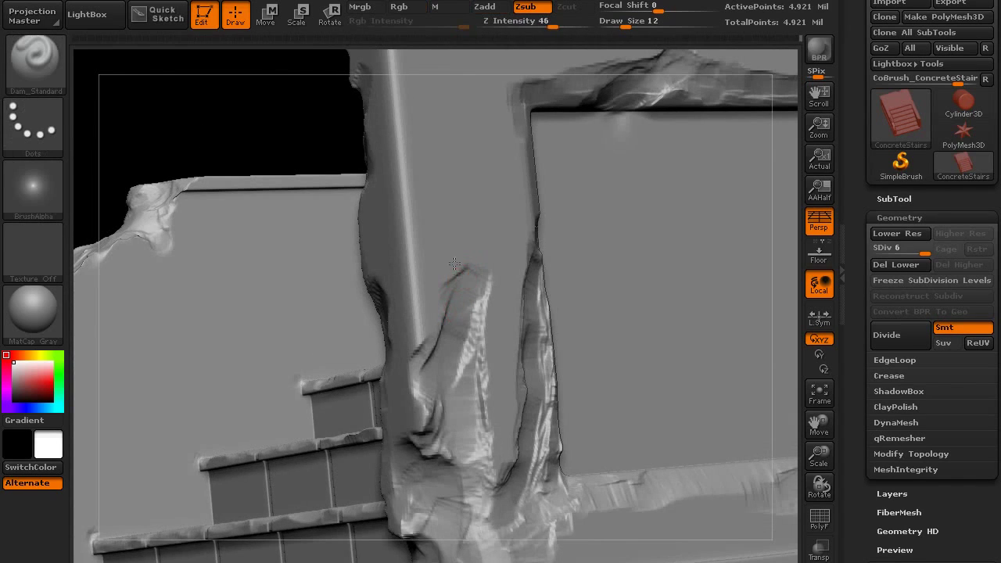
Step: Carve a crack from the break on the wall's side face around the corner and down its narrow end face
{"action": "left_click_drag", "start_coordinate": [455, 264], "coordinate": [398, 182]}
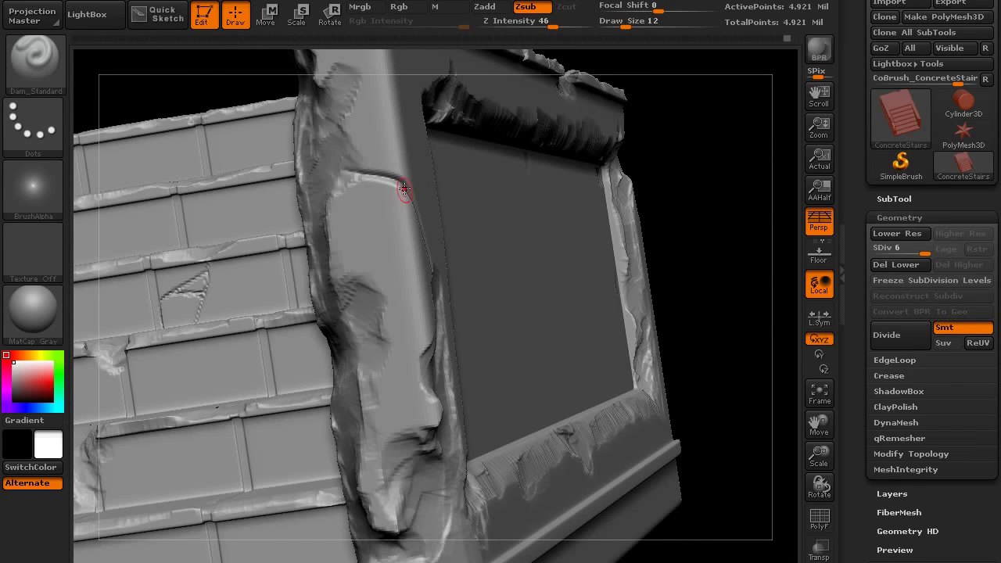
{"action": "mouse_move", "coordinate": [403, 189]}
{"action": "left_mouse_down"}
{"action": "mouse_move", "coordinate": [384, 282]}
{"action": "mouse_move", "coordinate": [376, 279]}
{"action": "left_mouse_up"}
{"action": "mouse_move", "coordinate": [389, 276]}
{"action": "right_mouse_down"}
{"action": "mouse_move", "coordinate": [400, 160]}
{"action": "mouse_move", "coordinate": [395, 290]}
{"action": "right_mouse_up"}
{"action": "left_click_drag", "start_coordinate": [365, 182], "coordinate": [376, 187]}
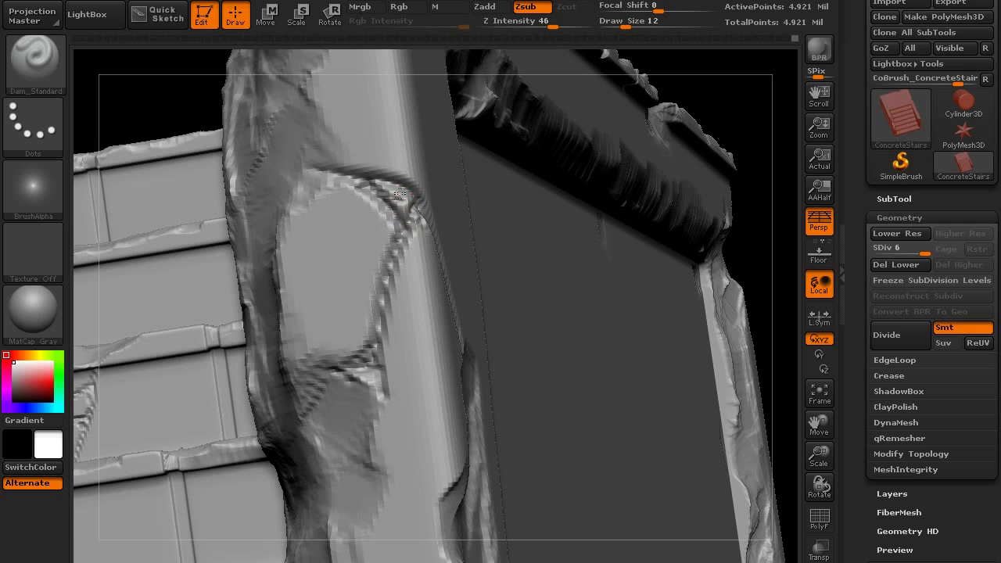
{"action": "left_click_drag", "start_coordinate": [393, 205], "coordinate": [383, 187]}
Step: Deepen the diagonal crack on the wall's side face, set Z Intensity to 30, and fork the crack's lower end
{"action": "mouse_move", "coordinate": [394, 191]}
{"action": "right_mouse_down", "text": "ctrl"}
{"action": "mouse_move", "coordinate": [403, 140]}
{"action": "mouse_move", "coordinate": [371, 292]}
{"action": "right_mouse_up", "text": "ctrl"}
{"action": "mouse_move", "coordinate": [425, 343]}
{"action": "right_mouse_down"}
{"action": "mouse_move", "coordinate": [392, 265]}
{"action": "mouse_move", "coordinate": [422, 328]}
{"action": "right_mouse_up"}
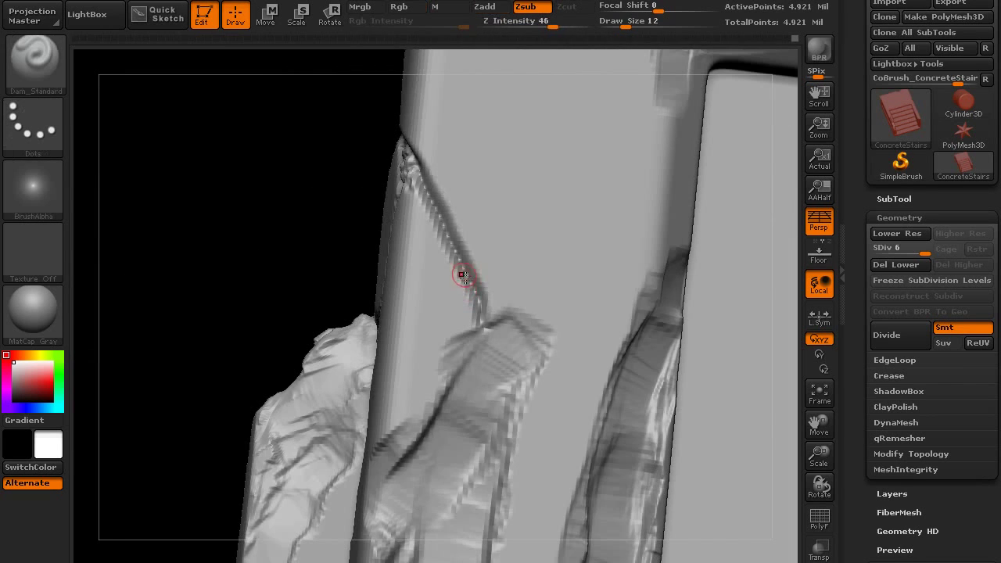
{"action": "left_click_drag", "start_coordinate": [460, 274], "coordinate": [492, 312]}
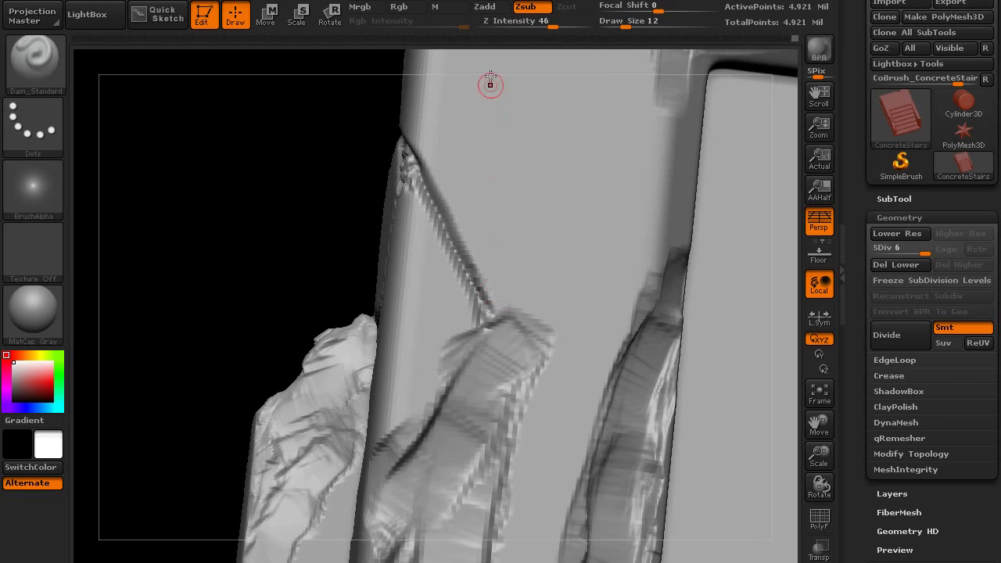
{"action": "left_click", "coordinate": [550, 27]}
{"action": "left_click_drag", "start_coordinate": [543, 30], "coordinate": [537, 30]}
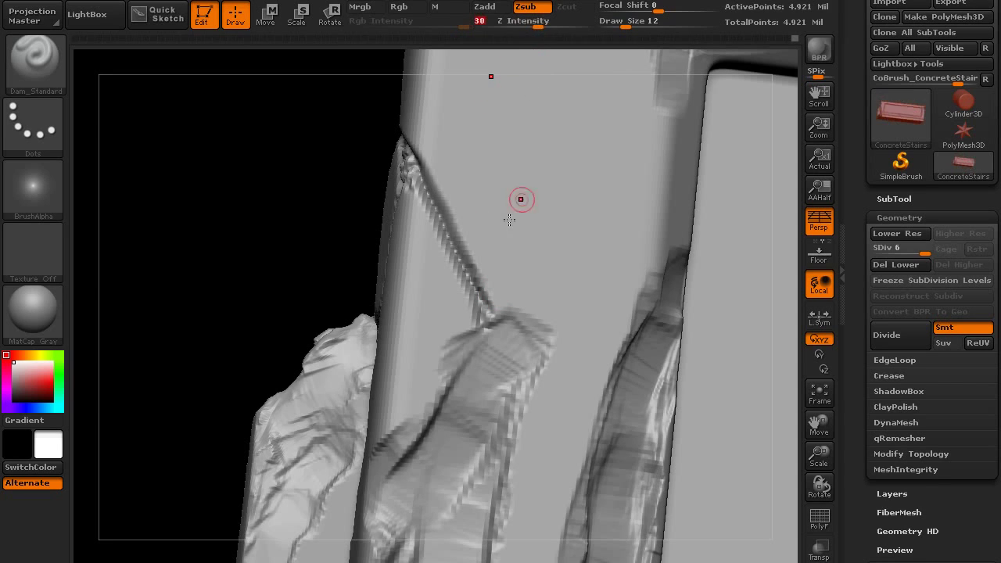
{"action": "mouse_move", "coordinate": [511, 314]}
{"action": "left_mouse_down"}
{"action": "mouse_move", "coordinate": [469, 252]}
{"action": "mouse_move", "coordinate": [525, 330]}
{"action": "mouse_move", "coordinate": [475, 327]}
{"action": "mouse_move", "coordinate": [484, 302]}
{"action": "left_mouse_up"}
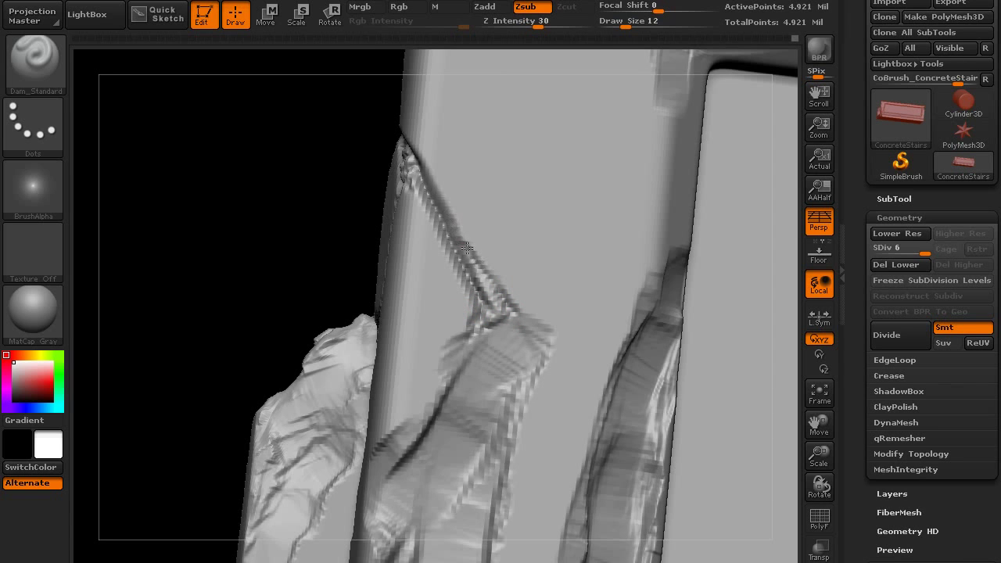
Step: Carve a crack on the wall's opposite side from the chipped end edge down to the broken panel corner
{"action": "right_click_drag", "start_coordinate": [466, 248], "coordinate": [501, 236], "text": "ctrl"}
{"action": "right_click_drag", "start_coordinate": [412, 281], "coordinate": [602, 260], "text": "alt"}
{"action": "mouse_move", "coordinate": [401, 250]}
{"action": "right_mouse_down"}
{"action": "mouse_move", "coordinate": [463, 301]}
{"action": "mouse_move", "coordinate": [447, 301]}
{"action": "right_mouse_up"}
{"action": "right_click_drag", "start_coordinate": [448, 301], "coordinate": [508, 336], "text": "ctrl"}
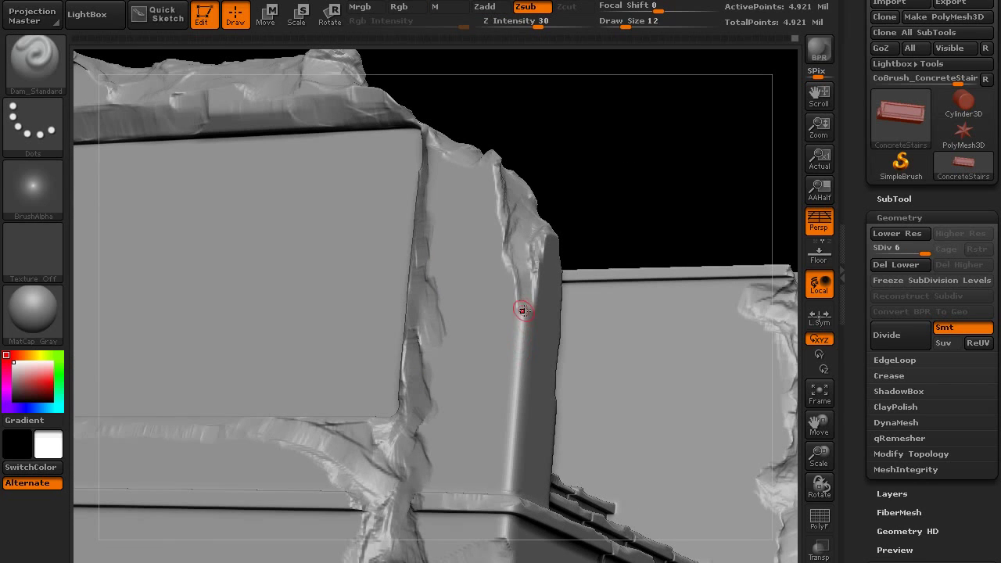
{"action": "left_click_drag", "start_coordinate": [503, 340], "coordinate": [433, 458]}
{"action": "right_click_drag", "start_coordinate": [435, 458], "coordinate": [479, 440]}
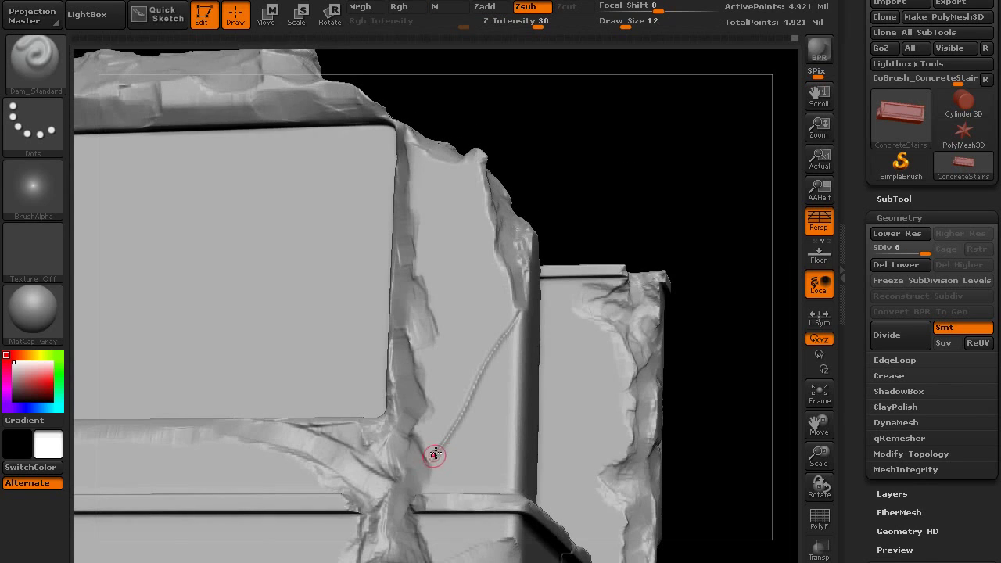
Step: Deepen that diagonal crack along its length and join its upper end to the chipped wall edge
{"action": "left_click_drag", "start_coordinate": [430, 459], "coordinate": [460, 422]}
{"action": "right_click_drag", "start_coordinate": [485, 375], "coordinate": [479, 415], "text": "ctrl"}
{"action": "left_click_drag", "start_coordinate": [452, 437], "coordinate": [509, 323]}
{"action": "left_click_drag", "start_coordinate": [527, 289], "coordinate": [533, 282]}
{"action": "mouse_move", "coordinate": [533, 284]}
{"action": "right_mouse_down"}
{"action": "mouse_move", "coordinate": [493, 298]}
{"action": "mouse_move", "coordinate": [494, 332]}
{"action": "right_mouse_up"}
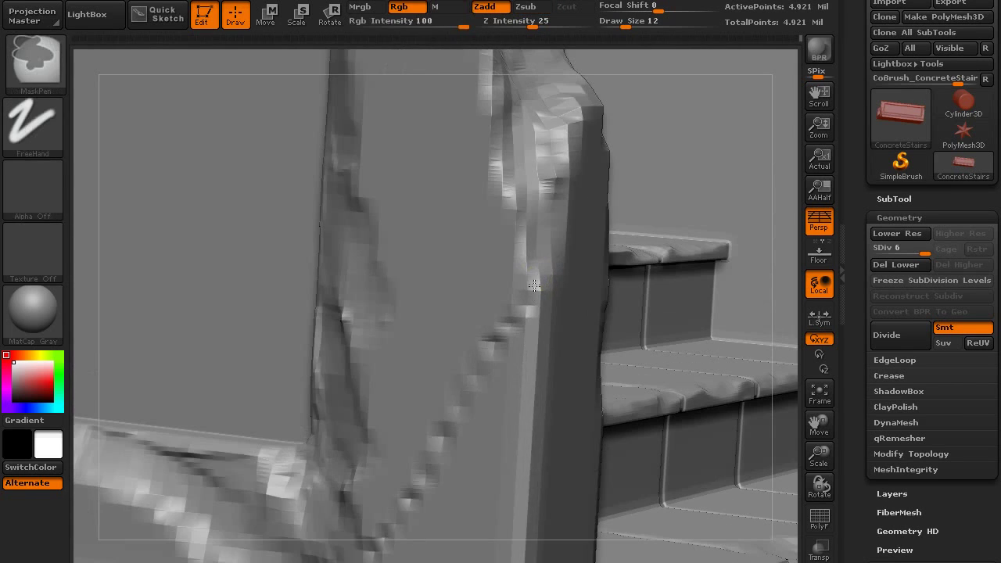
{"action": "left_click_drag", "start_coordinate": [535, 280], "coordinate": [531, 287]}
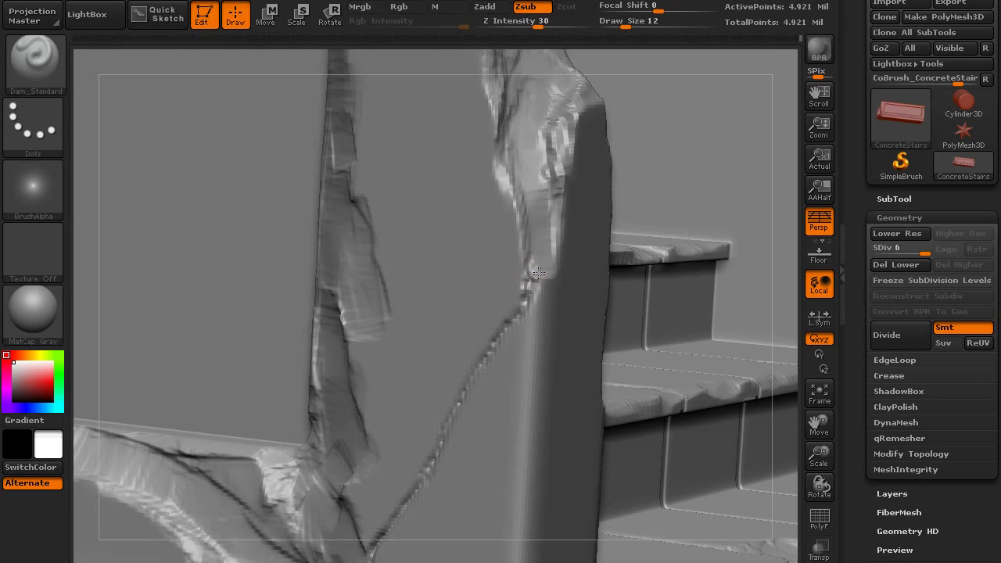
{"action": "right_click_drag", "start_coordinate": [529, 306], "coordinate": [572, 308]}
{"action": "right_click_drag", "start_coordinate": [434, 431], "coordinate": [540, 282], "text": "alt"}
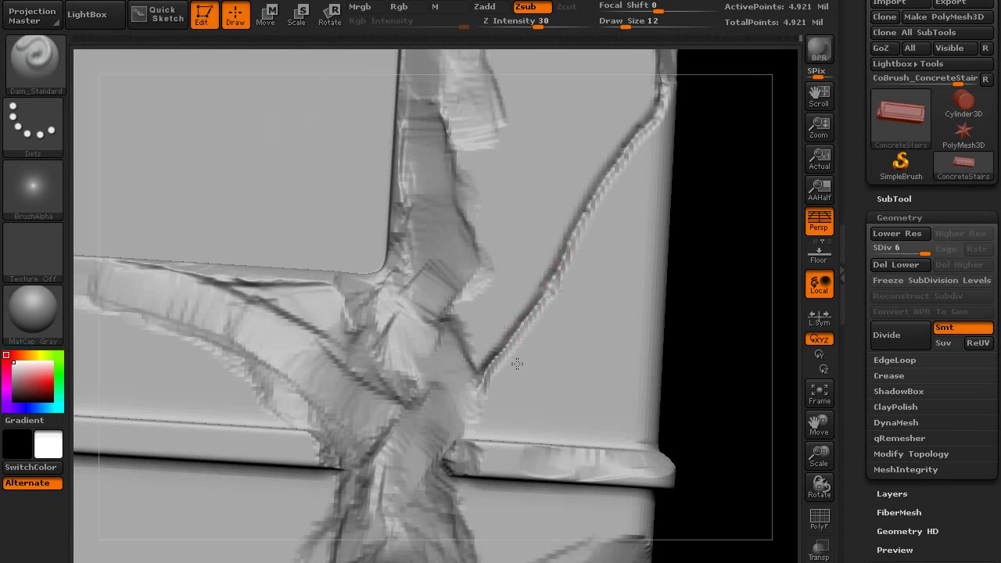
{"action": "right_click_drag", "start_coordinate": [517, 363], "coordinate": [469, 362]}
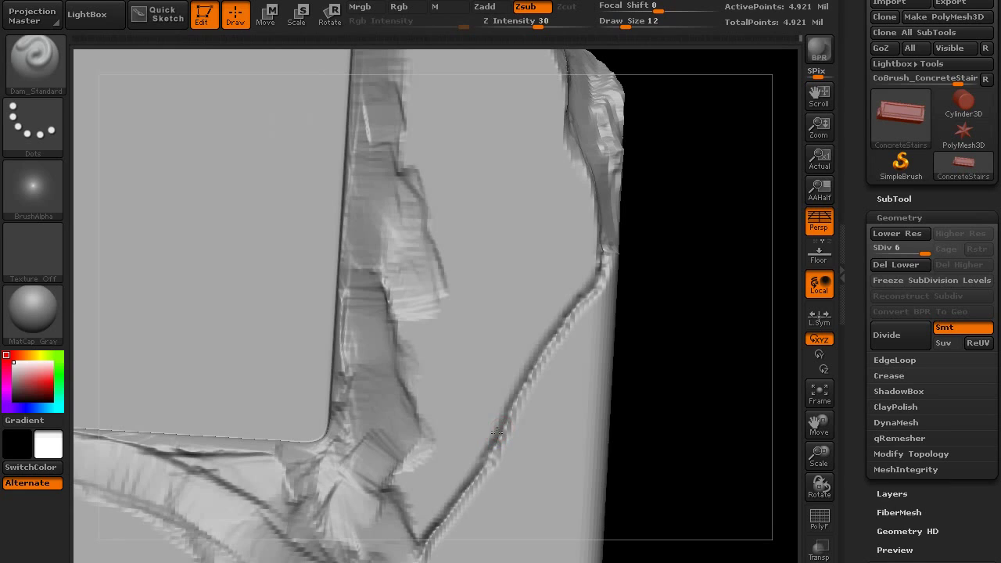
Step: Carve short branch cracks linking the diagonal crack to the broken panel corner on the wall's side
{"action": "mouse_move", "coordinate": [496, 432]}
{"action": "left_mouse_down"}
{"action": "mouse_move", "coordinate": [428, 450]}
{"action": "mouse_move", "coordinate": [457, 476]}
{"action": "left_mouse_up"}
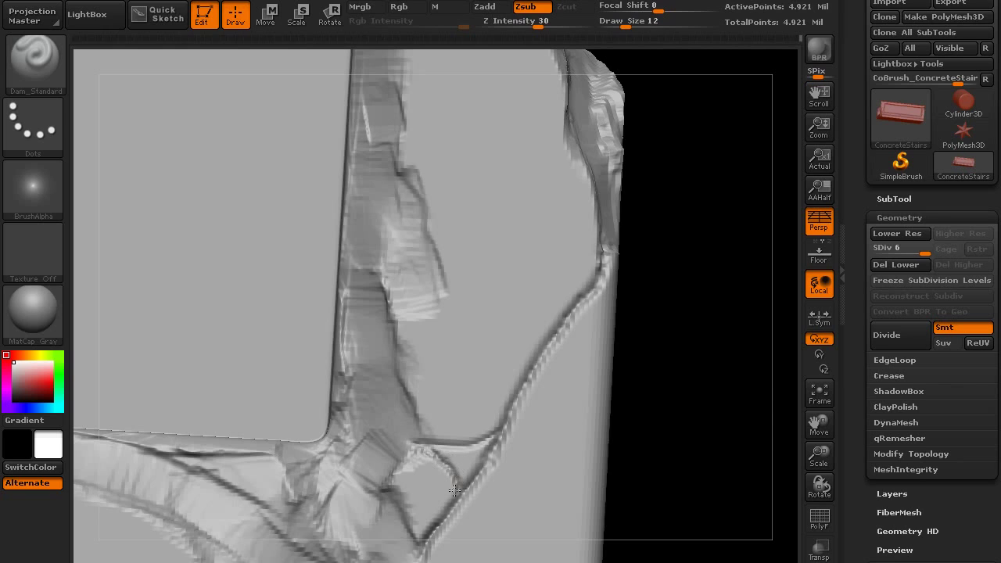
{"action": "mouse_move", "coordinate": [460, 482]}
{"action": "left_mouse_down"}
{"action": "mouse_move", "coordinate": [495, 443]}
{"action": "mouse_move", "coordinate": [431, 449]}
{"action": "left_mouse_up"}
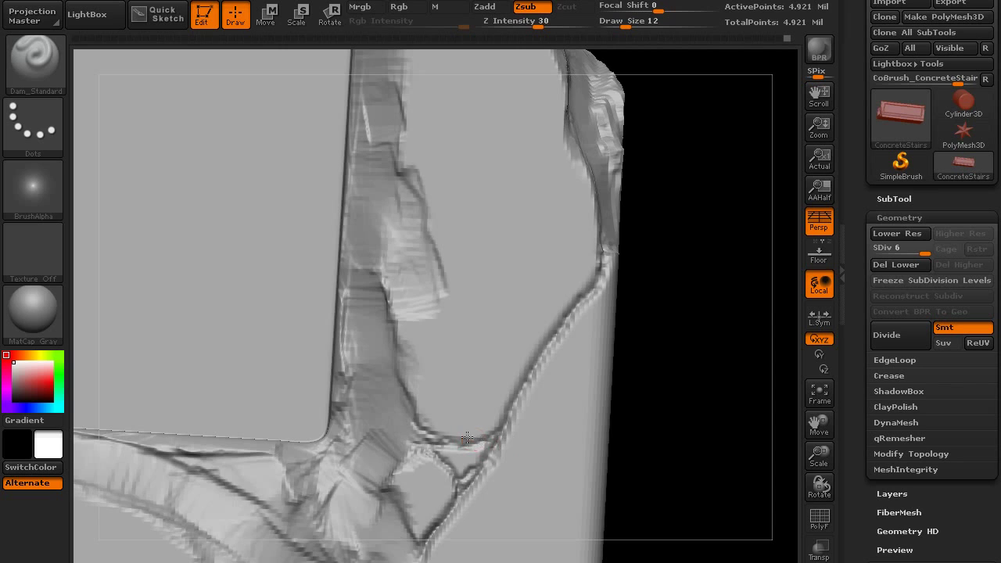
Step: Carve a long diagonal crack across the recessed front panel from its broken upper corner down to the lower moulding
{"action": "right_click_drag", "start_coordinate": [467, 438], "coordinate": [533, 406]}
{"action": "right_click_drag", "start_coordinate": [533, 407], "coordinate": [506, 360]}
{"action": "right_click_drag", "start_coordinate": [506, 359], "coordinate": [469, 367]}
{"action": "right_click_drag", "start_coordinate": [330, 284], "coordinate": [532, 329]}
{"action": "right_click_drag", "start_coordinate": [532, 328], "coordinate": [487, 250]}
{"action": "right_click_drag", "start_coordinate": [484, 417], "coordinate": [477, 297], "text": "ctrl"}
{"action": "right_click_drag", "start_coordinate": [477, 297], "coordinate": [692, 430]}
{"action": "right_click_drag", "start_coordinate": [496, 275], "coordinate": [422, 333]}
{"action": "right_click_drag", "start_coordinate": [336, 304], "coordinate": [652, 304], "text": "alt"}
{"action": "right_click_drag", "start_coordinate": [652, 304], "coordinate": [569, 148]}
{"action": "right_click_drag", "start_coordinate": [484, 435], "coordinate": [480, 236], "text": "alt"}
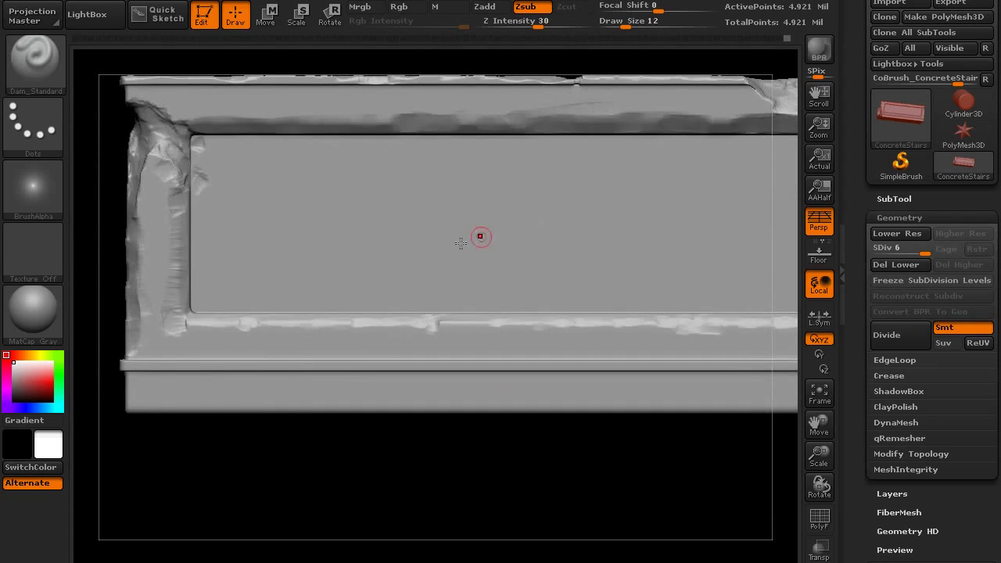
{"action": "right_click_drag", "start_coordinate": [199, 142], "coordinate": [201, 160]}
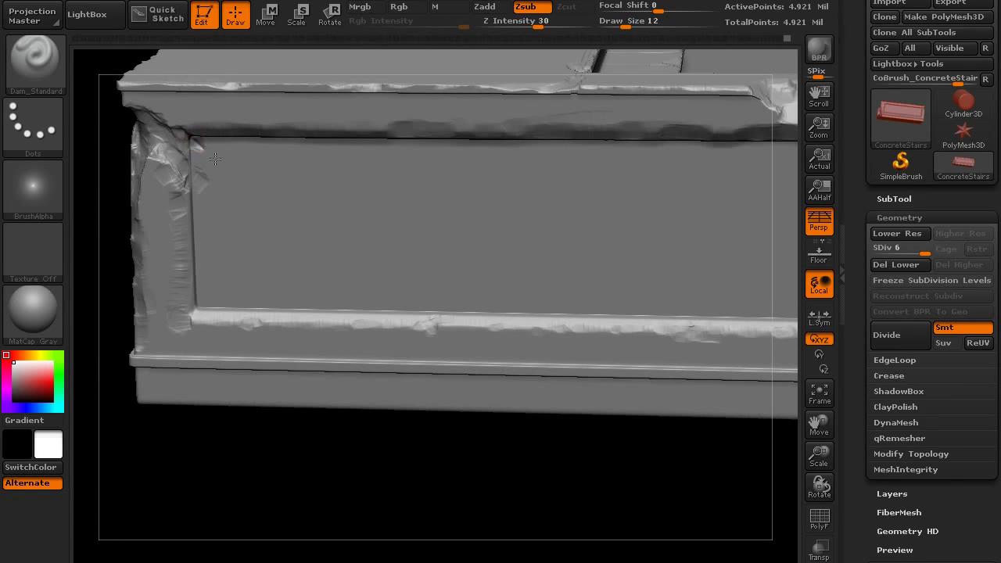
{"action": "left_click_drag", "start_coordinate": [215, 158], "coordinate": [418, 309]}
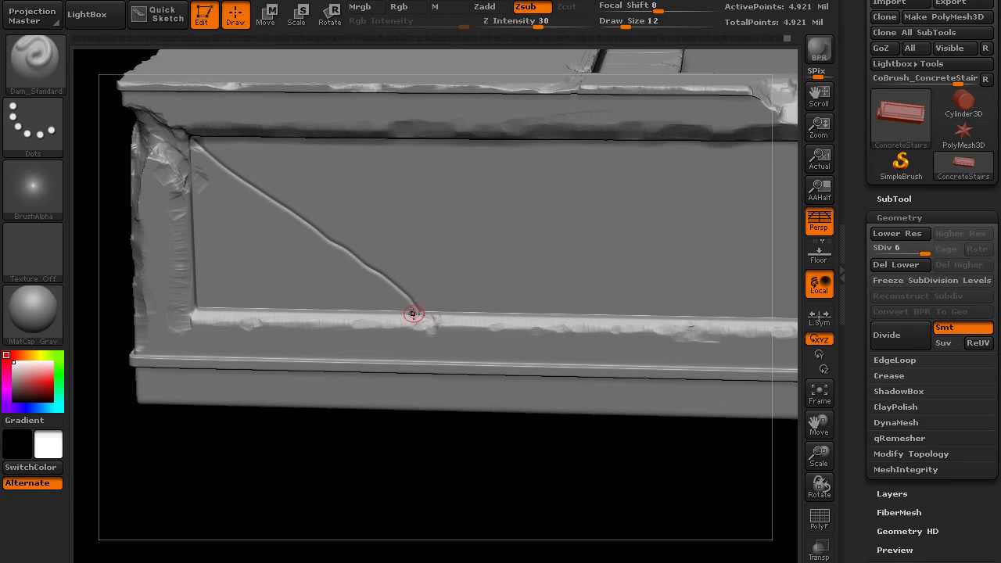
Step: Branch the panel crack near its upper end toward the chipped side edge and deepen the section around the fork
{"action": "right_click_drag", "start_coordinate": [447, 317], "coordinate": [457, 374]}
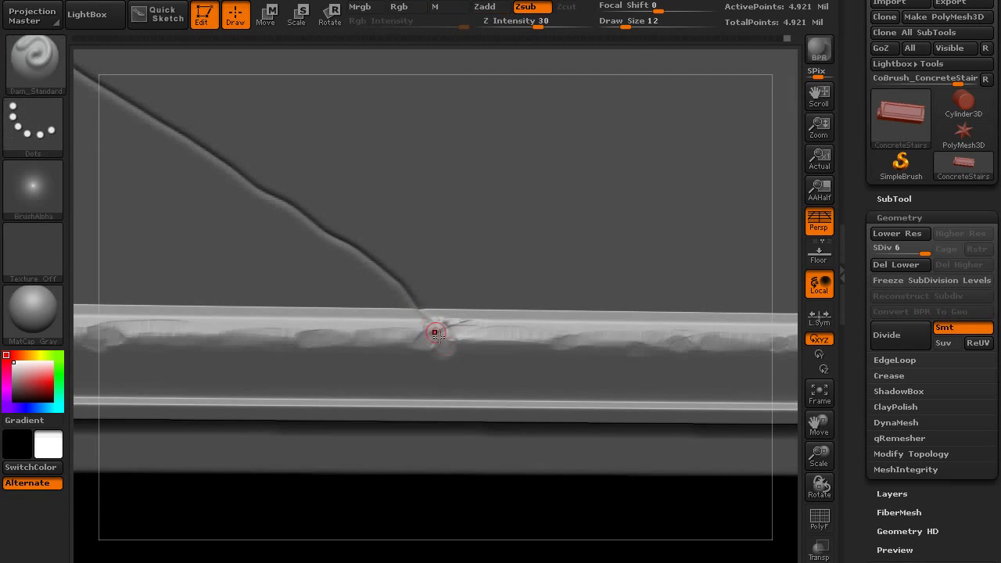
{"action": "right_click_drag", "start_coordinate": [427, 320], "coordinate": [421, 295]}
{"action": "right_click_drag", "start_coordinate": [212, 181], "coordinate": [356, 262], "text": "alt"}
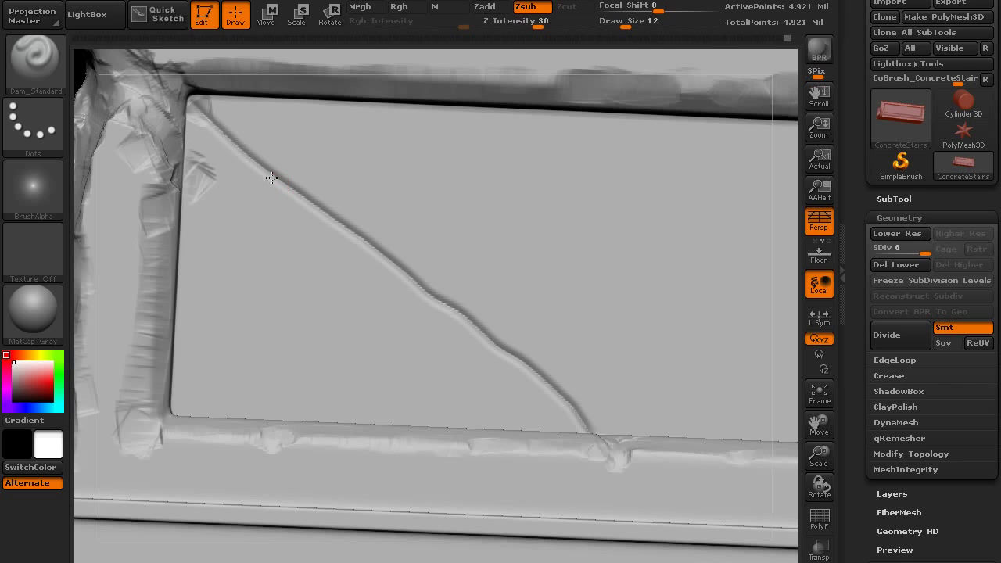
{"action": "mouse_move", "coordinate": [273, 180]}
{"action": "left_mouse_down"}
{"action": "mouse_move", "coordinate": [192, 179]}
{"action": "mouse_move", "coordinate": [264, 173]}
{"action": "left_mouse_up"}
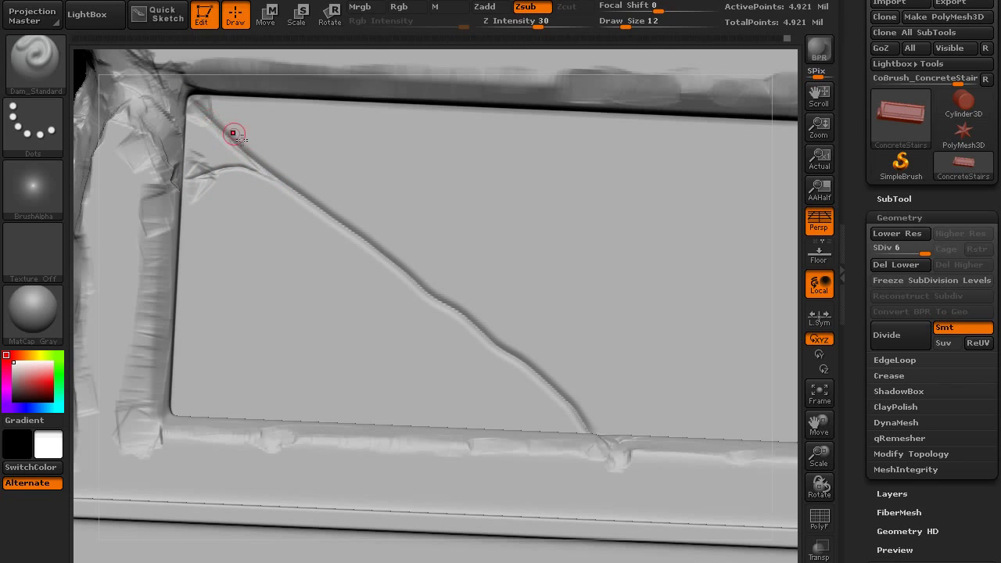
{"action": "right_click_drag", "start_coordinate": [234, 134], "coordinate": [183, 104]}
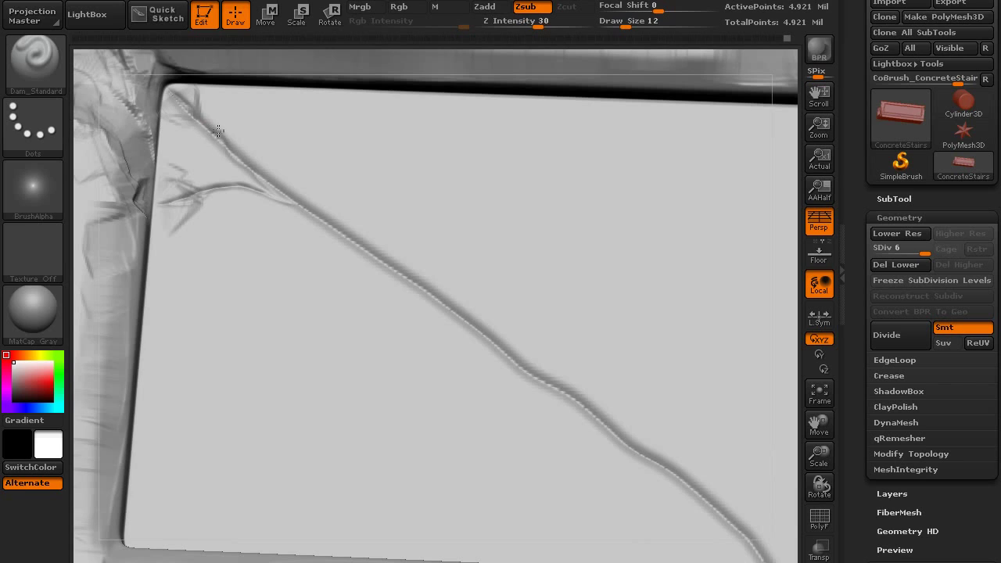
{"action": "mouse_move", "coordinate": [309, 201]}
{"action": "left_mouse_down"}
{"action": "mouse_move", "coordinate": [263, 171]}
{"action": "mouse_move", "coordinate": [287, 192]}
{"action": "left_mouse_up"}
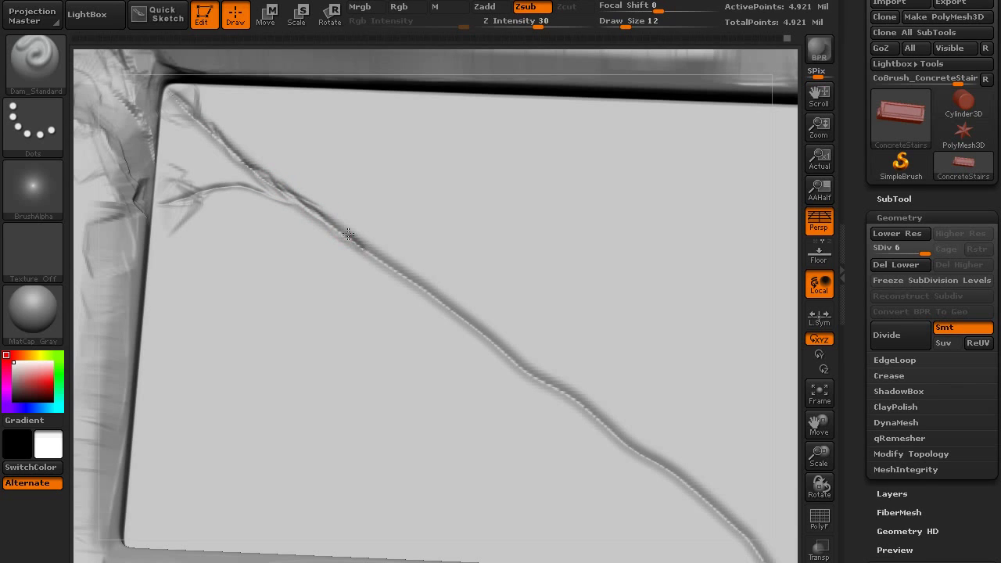
{"action": "mouse_move", "coordinate": [348, 234]}
{"action": "left_mouse_down"}
{"action": "mouse_move", "coordinate": [378, 254]}
{"action": "mouse_move", "coordinate": [360, 236]}
{"action": "left_mouse_up"}
Step: Deepen and roughen the panel's diagonal crack from the fork down to the lower moulding
{"action": "right_click_drag", "start_coordinate": [360, 236], "coordinate": [331, 274]}
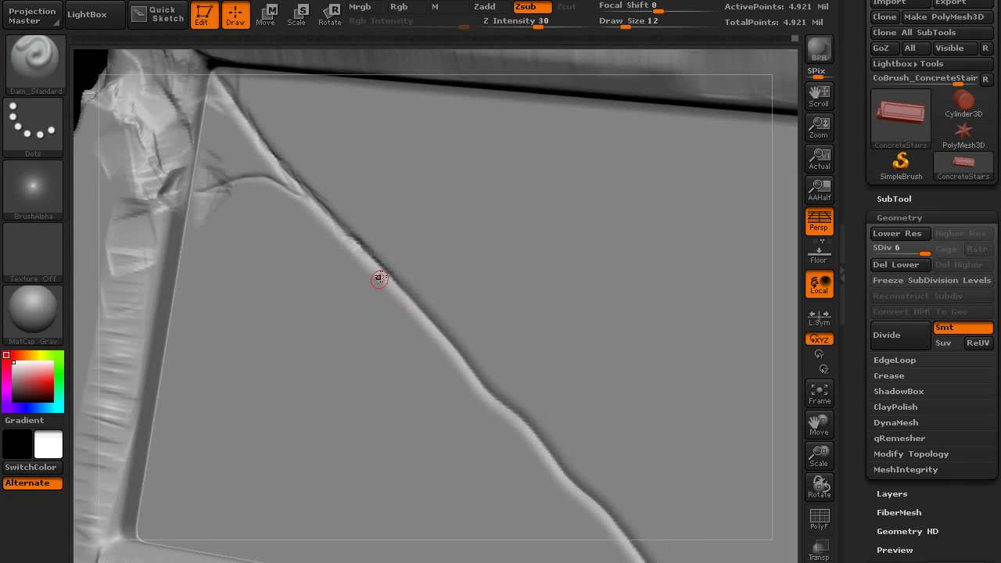
{"action": "right_click_drag", "start_coordinate": [422, 278], "coordinate": [454, 280]}
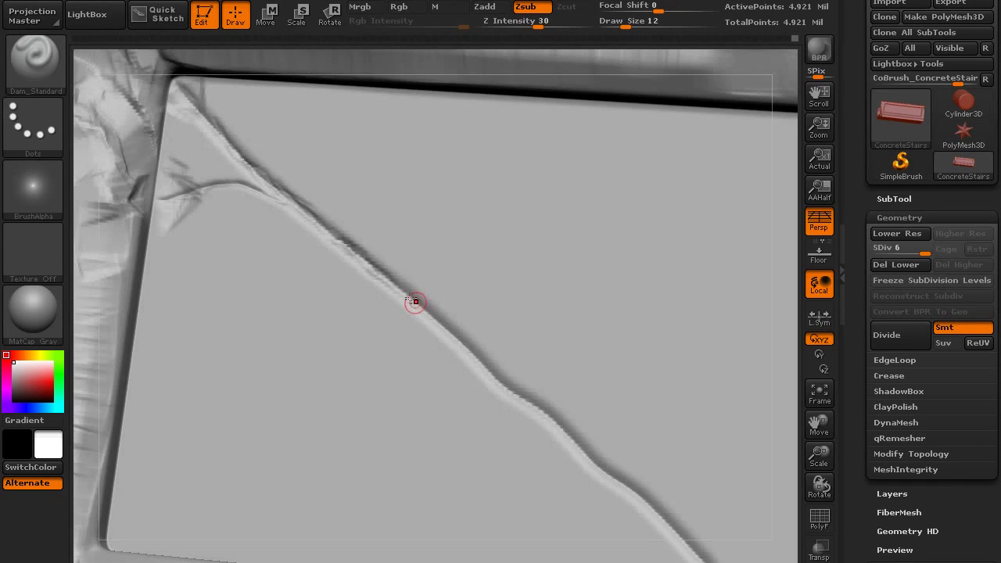
{"action": "mouse_move", "coordinate": [415, 301]}
{"action": "left_mouse_down"}
{"action": "mouse_move", "coordinate": [451, 329]}
{"action": "mouse_move", "coordinate": [434, 314]}
{"action": "left_mouse_up"}
{"action": "left_click_drag", "start_coordinate": [356, 241], "coordinate": [279, 188]}
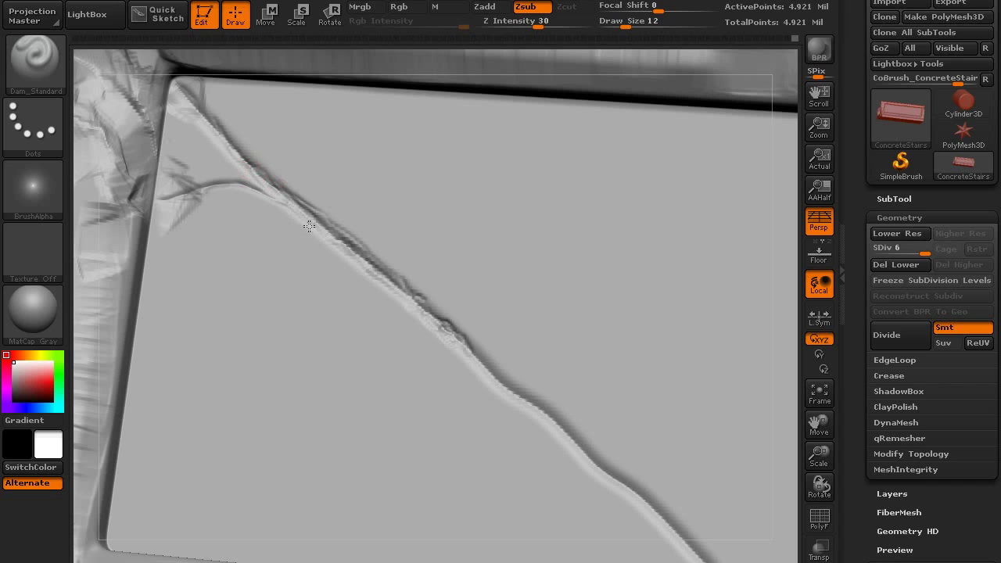
{"action": "left_click_drag", "start_coordinate": [370, 284], "coordinate": [505, 383]}
{"action": "right_click_drag", "start_coordinate": [470, 361], "coordinate": [337, 210], "text": "alt"}
{"action": "mouse_move", "coordinate": [320, 197]}
{"action": "left_mouse_down"}
{"action": "mouse_move", "coordinate": [446, 298]}
{"action": "mouse_move", "coordinate": [447, 317]}
{"action": "mouse_move", "coordinate": [422, 262]}
{"action": "mouse_move", "coordinate": [368, 221]}
{"action": "mouse_move", "coordinate": [461, 314]}
{"action": "mouse_move", "coordinate": [541, 367]}
{"action": "mouse_move", "coordinate": [567, 394]}
{"action": "mouse_move", "coordinate": [597, 475]}
{"action": "left_mouse_up"}
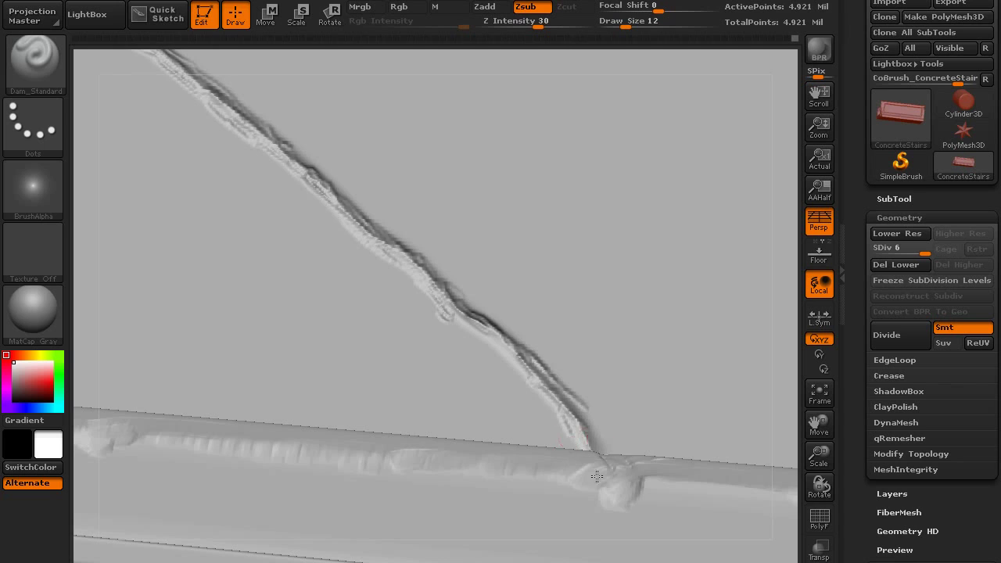
Step: Run the diagonal crack's lower end into the chipped moulding and widen the crack just above it
{"action": "right_click_drag", "start_coordinate": [596, 475], "coordinate": [540, 469]}
{"action": "mouse_move", "coordinate": [590, 435]}
{"action": "left_mouse_down"}
{"action": "mouse_move", "coordinate": [602, 480]}
{"action": "mouse_move", "coordinate": [595, 469]}
{"action": "mouse_move", "coordinate": [576, 470]}
{"action": "left_mouse_up"}
{"action": "mouse_move", "coordinate": [585, 415]}
{"action": "left_mouse_down"}
{"action": "mouse_move", "coordinate": [607, 455]}
{"action": "mouse_move", "coordinate": [586, 407]}
{"action": "mouse_move", "coordinate": [538, 371]}
{"action": "left_mouse_up"}
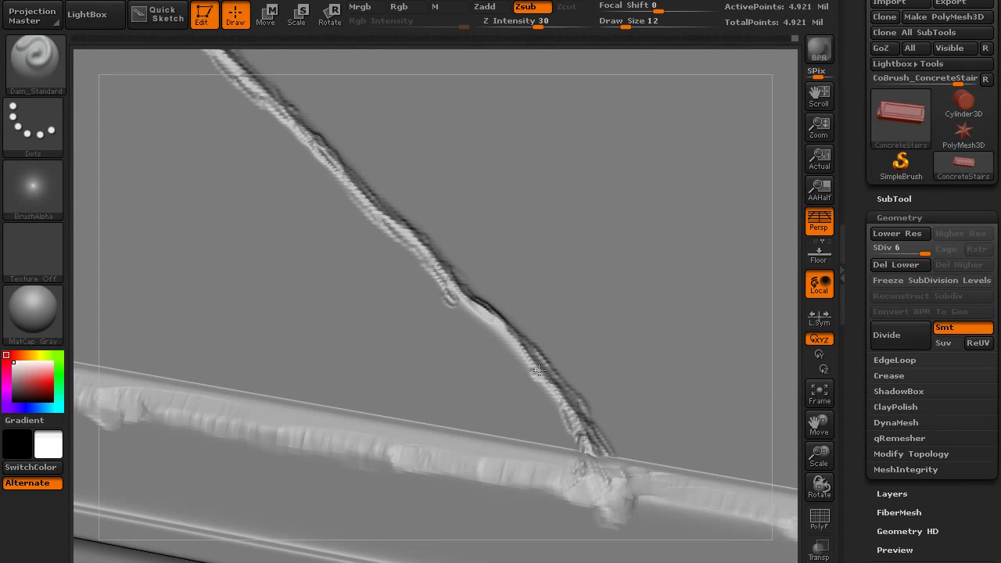
{"action": "left_click_drag", "start_coordinate": [484, 315], "coordinate": [512, 340]}
{"action": "left_click_drag", "start_coordinate": [453, 294], "coordinate": [541, 375]}
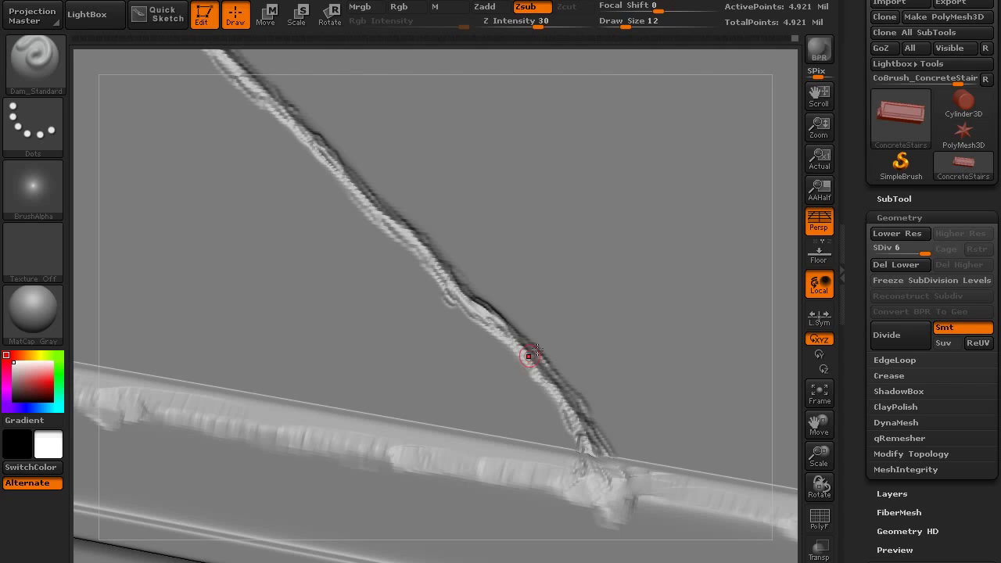
Step: Deepen both upper branches of the panel crack where they meet the broken corner and side edge
{"action": "right_click_drag", "start_coordinate": [532, 358], "coordinate": [429, 154], "text": "ctrl"}
{"action": "right_click", "coordinate": [491, 310]}
{"action": "right_click_drag", "start_coordinate": [406, 368], "coordinate": [336, 205], "text": "ctrl"}
{"action": "mouse_move", "coordinate": [395, 141]}
{"action": "left_mouse_down"}
{"action": "mouse_move", "coordinate": [296, 175]}
{"action": "mouse_move", "coordinate": [387, 126]}
{"action": "mouse_move", "coordinate": [348, 99]}
{"action": "left_mouse_up"}
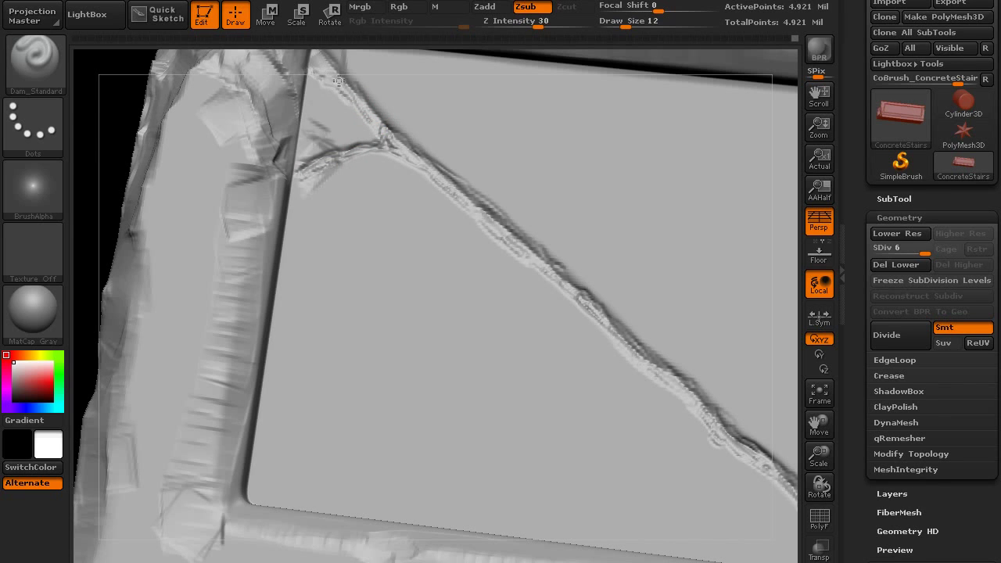
Step: Carve a thin vertical crack from the diagonal crack's lower section down to the panel's bottom edge
{"action": "mouse_move", "coordinate": [391, 206]}
{"action": "right_mouse_down", "text": "ctrl"}
{"action": "mouse_move", "coordinate": [398, 252]}
{"action": "mouse_move", "coordinate": [458, 263]}
{"action": "mouse_move", "coordinate": [482, 252]}
{"action": "mouse_move", "coordinate": [508, 279]}
{"action": "mouse_move", "coordinate": [545, 274]}
{"action": "mouse_move", "coordinate": [548, 289]}
{"action": "mouse_move", "coordinate": [608, 240]}
{"action": "mouse_move", "coordinate": [426, 247]}
{"action": "mouse_move", "coordinate": [313, 329]}
{"action": "mouse_move", "coordinate": [430, 363]}
{"action": "mouse_move", "coordinate": [407, 402]}
{"action": "right_mouse_up", "text": "ctrl"}
{"action": "right_click_drag", "start_coordinate": [406, 402], "coordinate": [402, 496], "text": "ctrl"}
{"action": "right_click_drag", "start_coordinate": [583, 346], "coordinate": [471, 279], "text": "alt"}
{"action": "mouse_move", "coordinate": [414, 245]}
{"action": "right_mouse_down"}
{"action": "mouse_move", "coordinate": [418, 284]}
{"action": "mouse_move", "coordinate": [416, 266]}
{"action": "right_mouse_up"}
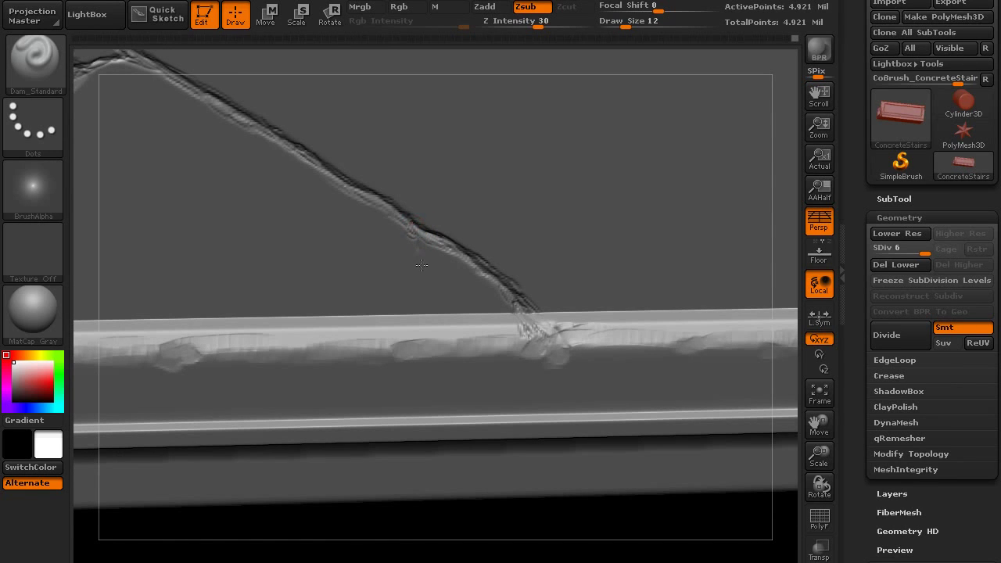
{"action": "mouse_move", "coordinate": [430, 317]}
{"action": "right_mouse_down", "text": "ctrl"}
{"action": "mouse_move", "coordinate": [439, 345]}
{"action": "mouse_move", "coordinate": [416, 328]}
{"action": "right_mouse_up", "text": "ctrl"}
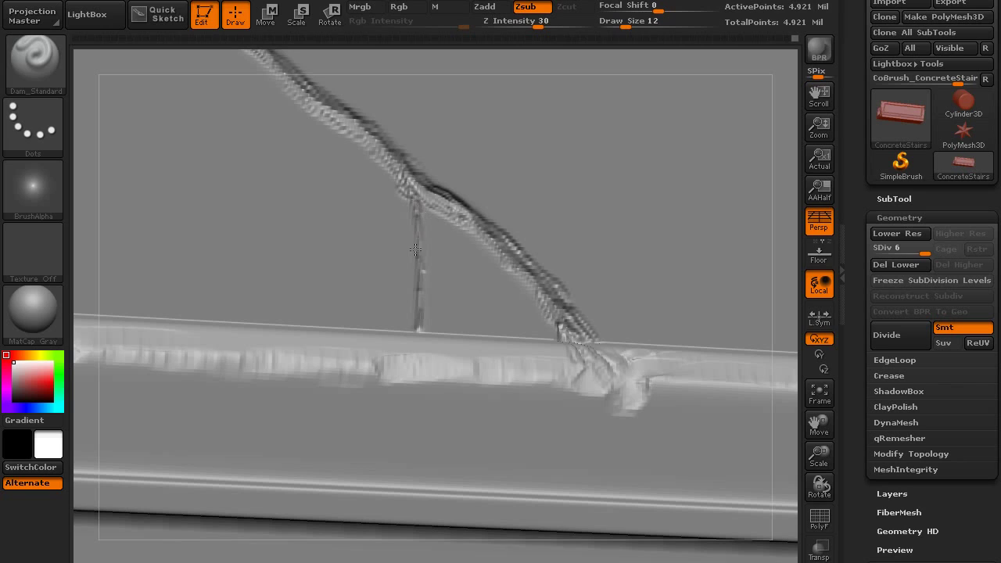
{"action": "left_click_drag", "start_coordinate": [415, 250], "coordinate": [422, 332]}
Step: Link the vertical crack to the diagonal with short cross cracks and carve a second downward crack onto the moulding
{"action": "mouse_move", "coordinate": [466, 222]}
{"action": "left_mouse_down"}
{"action": "mouse_move", "coordinate": [444, 230]}
{"action": "mouse_move", "coordinate": [418, 220]}
{"action": "left_mouse_up"}
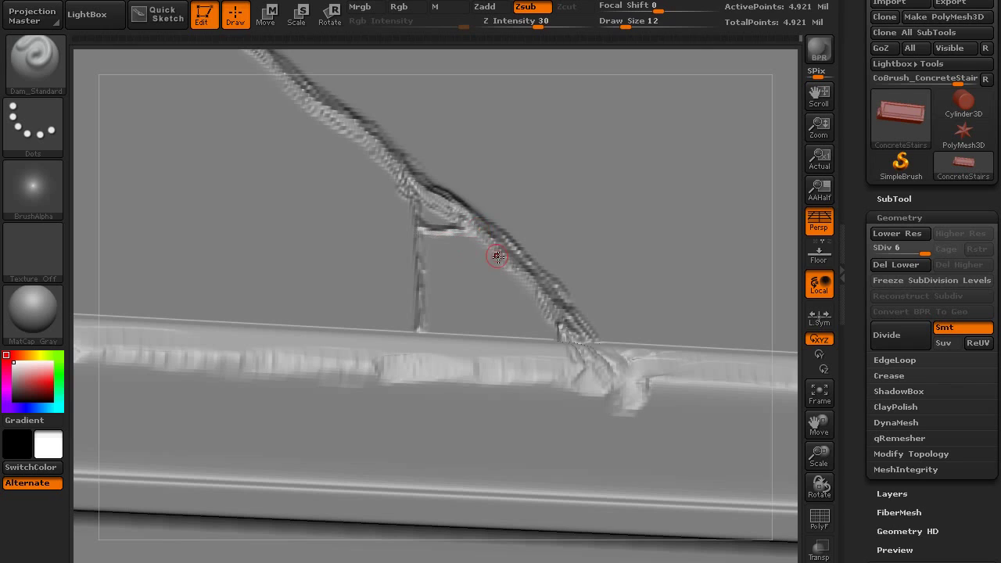
{"action": "left_click_drag", "start_coordinate": [477, 229], "coordinate": [424, 322]}
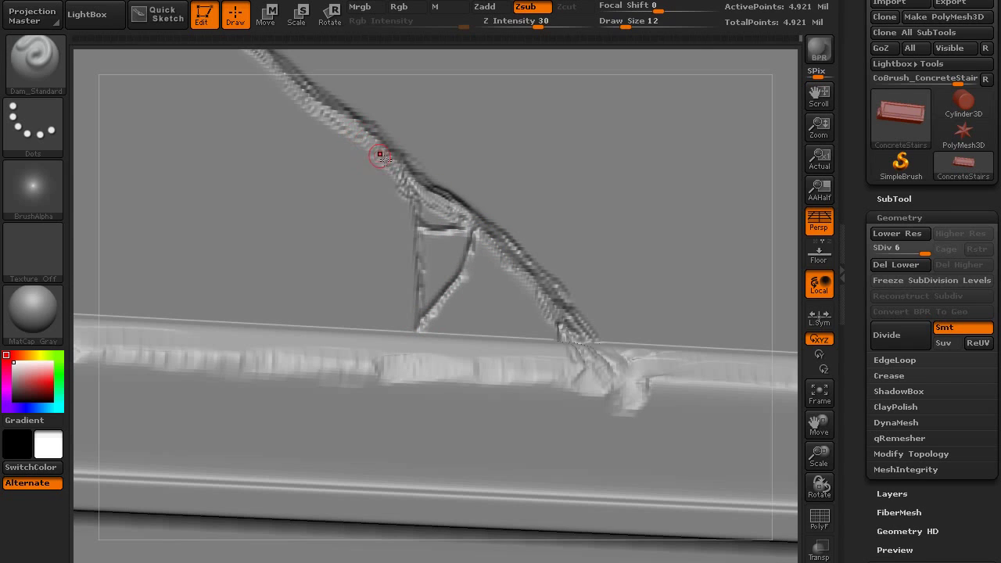
{"action": "mouse_move", "coordinate": [343, 139]}
{"action": "left_mouse_down"}
{"action": "mouse_move", "coordinate": [389, 305]}
{"action": "mouse_move", "coordinate": [383, 367]}
{"action": "mouse_move", "coordinate": [387, 326]}
{"action": "left_mouse_up"}
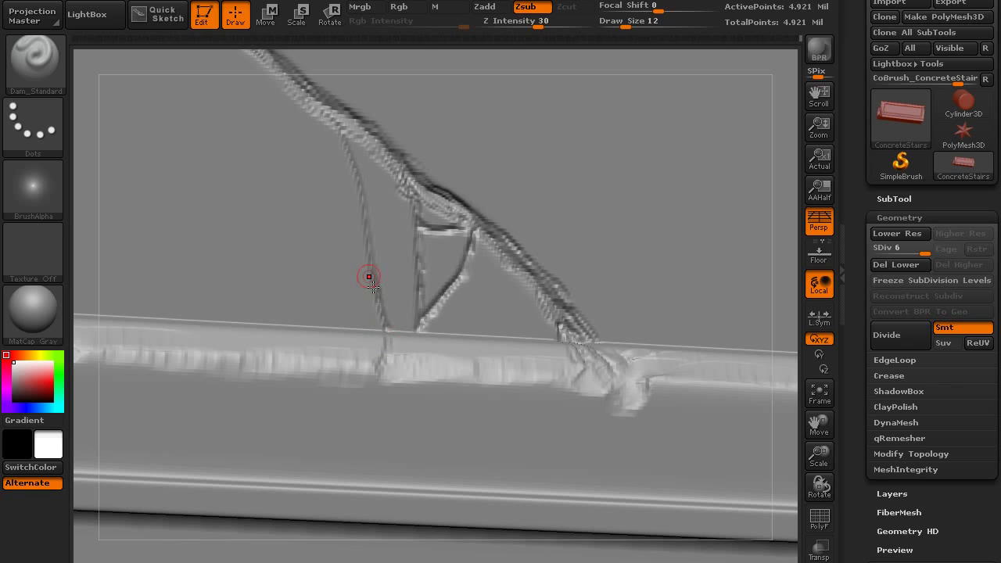
{"action": "mouse_move", "coordinate": [400, 170]}
{"action": "left_mouse_down"}
{"action": "mouse_move", "coordinate": [372, 234]}
{"action": "mouse_move", "coordinate": [406, 182]}
{"action": "mouse_move", "coordinate": [438, 215]}
{"action": "left_mouse_up"}
Step: Carve a second long crack below the diagonal, from the chipped side edge down to the small lower cracks
{"action": "mouse_move", "coordinate": [447, 238]}
{"action": "right_mouse_down", "text": "ctrl"}
{"action": "mouse_move", "coordinate": [446, 180]}
{"action": "mouse_move", "coordinate": [430, 204]}
{"action": "right_mouse_up", "text": "ctrl"}
{"action": "mouse_move", "coordinate": [430, 203]}
{"action": "right_mouse_down", "text": "ctrl"}
{"action": "mouse_move", "coordinate": [426, 180]}
{"action": "mouse_move", "coordinate": [426, 275]}
{"action": "right_mouse_up", "text": "ctrl"}
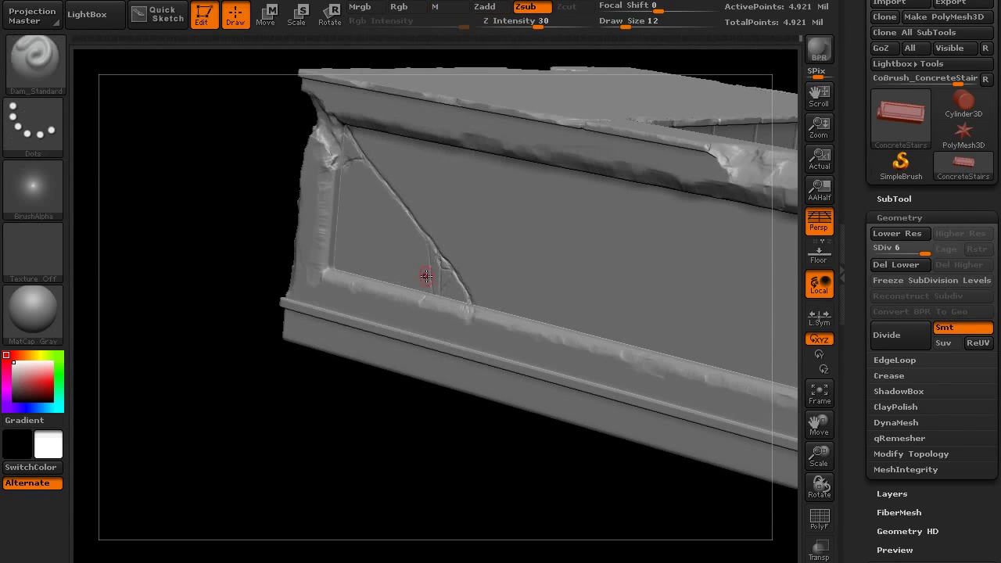
{"action": "right_click_drag", "start_coordinate": [453, 245], "coordinate": [471, 236]}
{"action": "right_click_drag", "start_coordinate": [355, 179], "coordinate": [362, 240]}
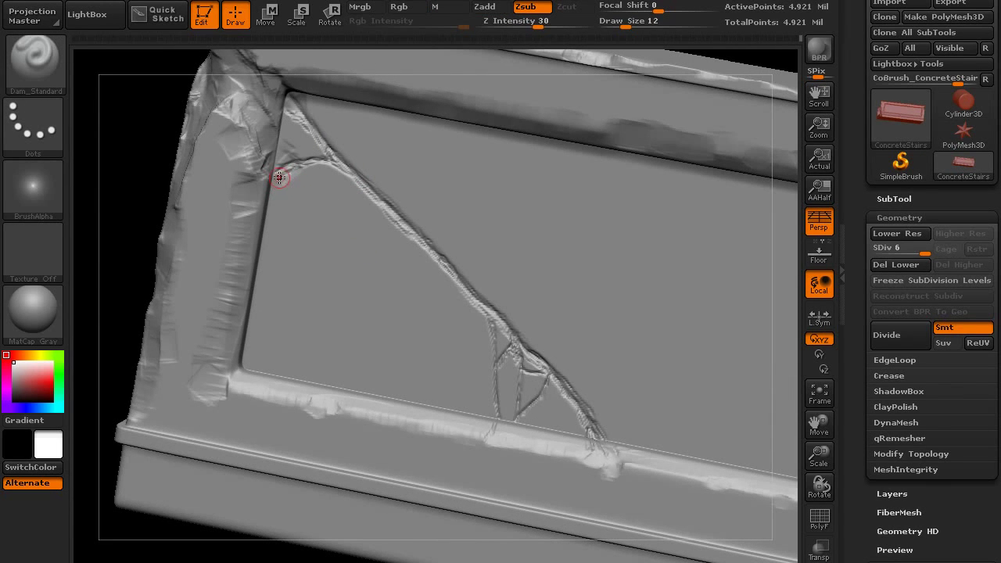
{"action": "mouse_move", "coordinate": [278, 177]}
{"action": "left_mouse_down"}
{"action": "mouse_move", "coordinate": [428, 360]}
{"action": "mouse_move", "coordinate": [485, 402]}
{"action": "mouse_move", "coordinate": [446, 379]}
{"action": "left_mouse_up"}
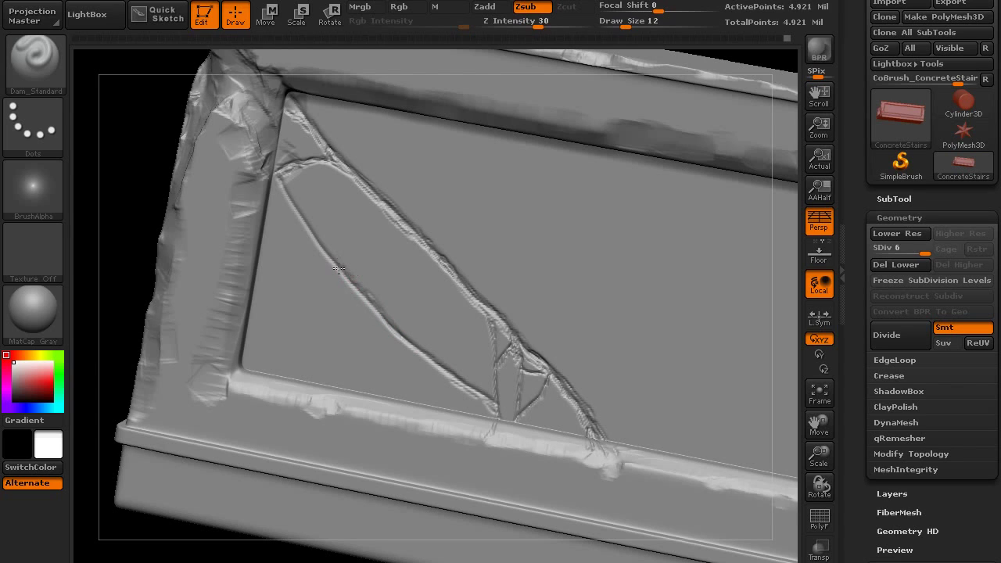
Step: Connect the two long cracks with short branches near their upper ends and deepen the second crack along its length
{"action": "left_click_drag", "start_coordinate": [331, 163], "coordinate": [336, 241]}
{"action": "left_click_drag", "start_coordinate": [321, 244], "coordinate": [272, 205]}
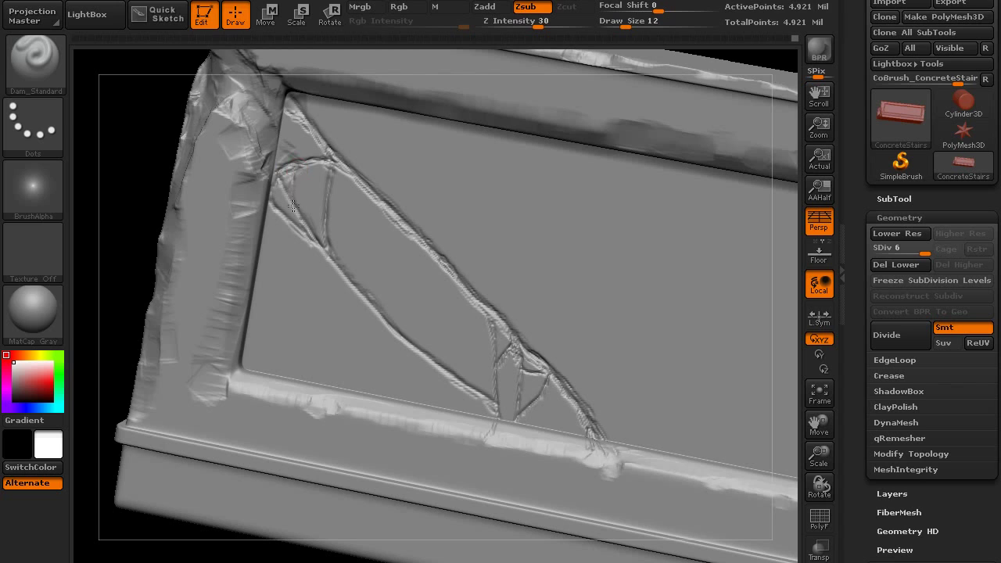
{"action": "mouse_move", "coordinate": [324, 253]}
{"action": "left_mouse_down"}
{"action": "mouse_move", "coordinate": [413, 351]}
{"action": "mouse_move", "coordinate": [482, 406]}
{"action": "left_mouse_up"}
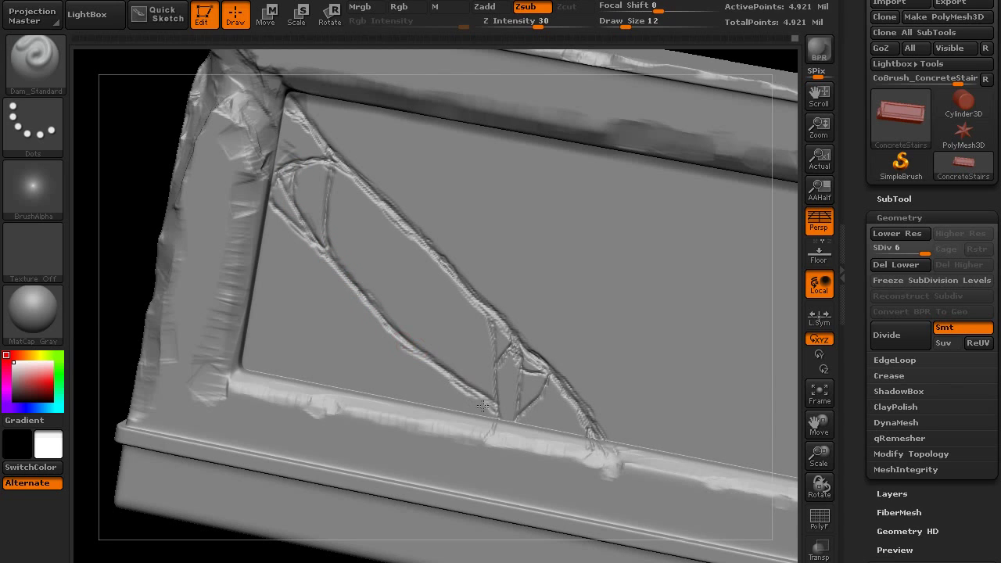
Step: Carve a vertical crack from the second long crack's upper junction down to the panel's bottom edge
{"action": "right_click_drag", "start_coordinate": [499, 412], "coordinate": [450, 313], "text": "ctrl"}
{"action": "mouse_move", "coordinate": [375, 285]}
{"action": "right_mouse_down"}
{"action": "mouse_move", "coordinate": [419, 279]}
{"action": "mouse_move", "coordinate": [393, 291]}
{"action": "right_mouse_up"}
{"action": "right_click_drag", "start_coordinate": [393, 291], "coordinate": [390, 390], "text": "ctrl"}
{"action": "mouse_move", "coordinate": [389, 328]}
{"action": "right_mouse_down"}
{"action": "mouse_move", "coordinate": [384, 302]}
{"action": "mouse_move", "coordinate": [385, 326]}
{"action": "right_mouse_up"}
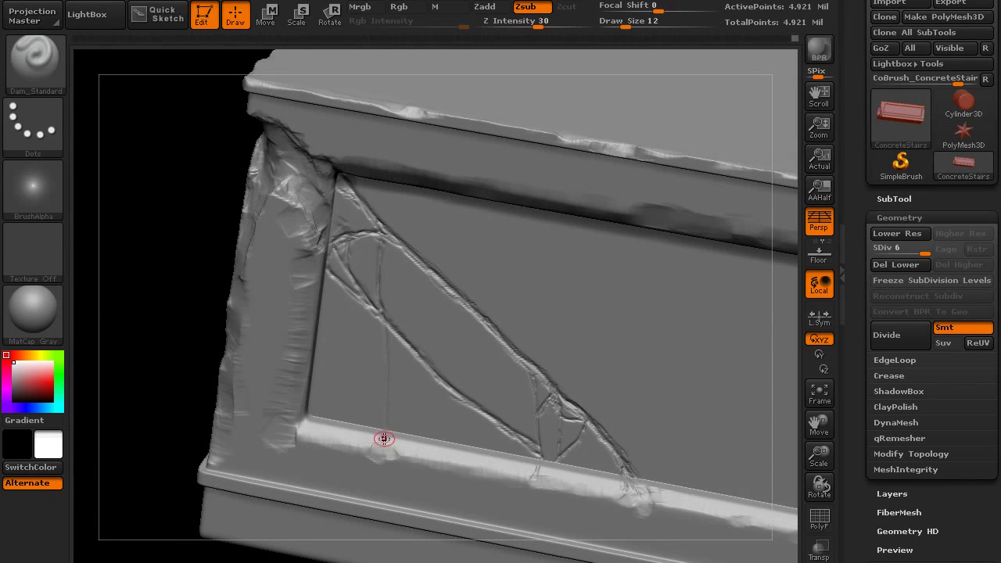
{"action": "left_click_drag", "start_coordinate": [384, 438], "coordinate": [385, 407]}
{"action": "right_click_drag", "start_coordinate": [392, 298], "coordinate": [390, 283]}
{"action": "right_click_drag", "start_coordinate": [390, 283], "coordinate": [376, 199], "text": "ctrl"}
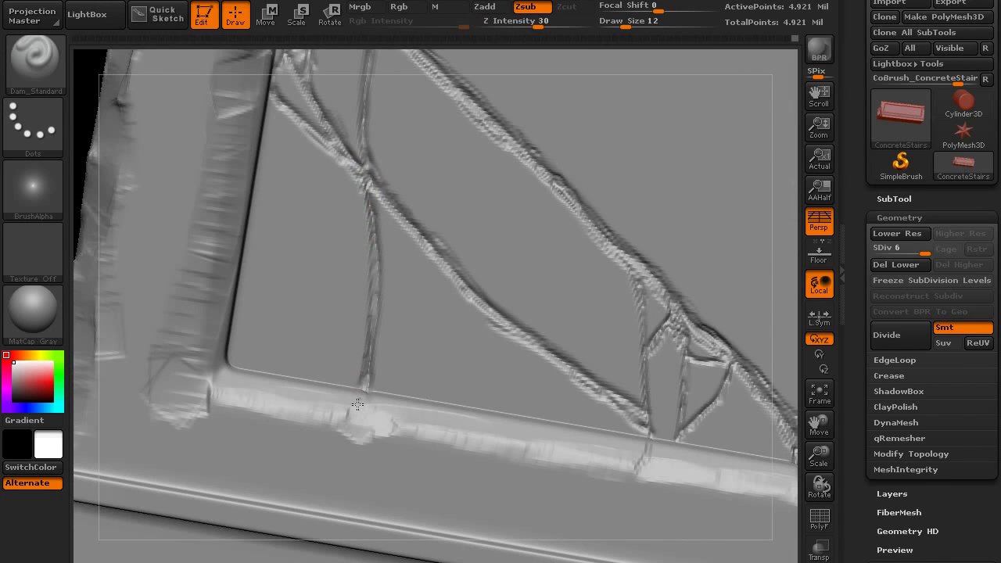
Step: Extend the vertical crack over the chipped moulding and add a short fork joining it to the second long crack
{"action": "right_click_drag", "start_coordinate": [357, 405], "coordinate": [361, 420]}
{"action": "left_click_drag", "start_coordinate": [367, 416], "coordinate": [370, 382]}
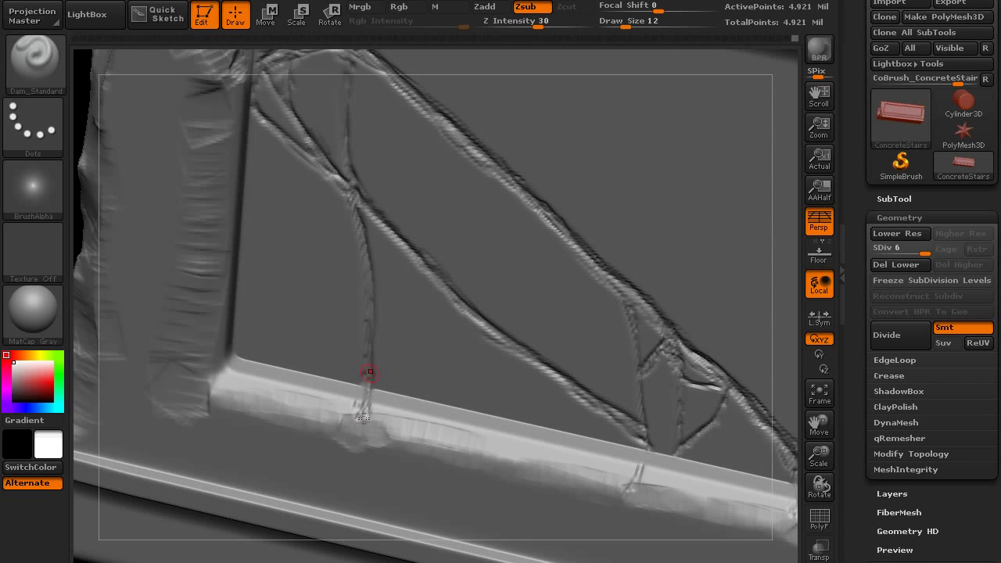
{"action": "right_click_drag", "start_coordinate": [389, 338], "coordinate": [392, 316]}
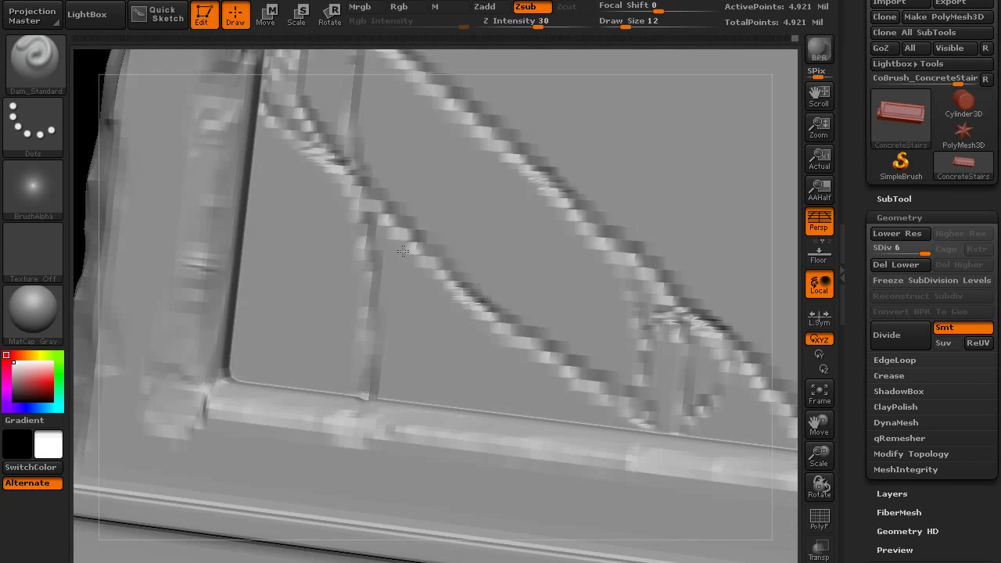
{"action": "left_click_drag", "start_coordinate": [405, 238], "coordinate": [375, 306]}
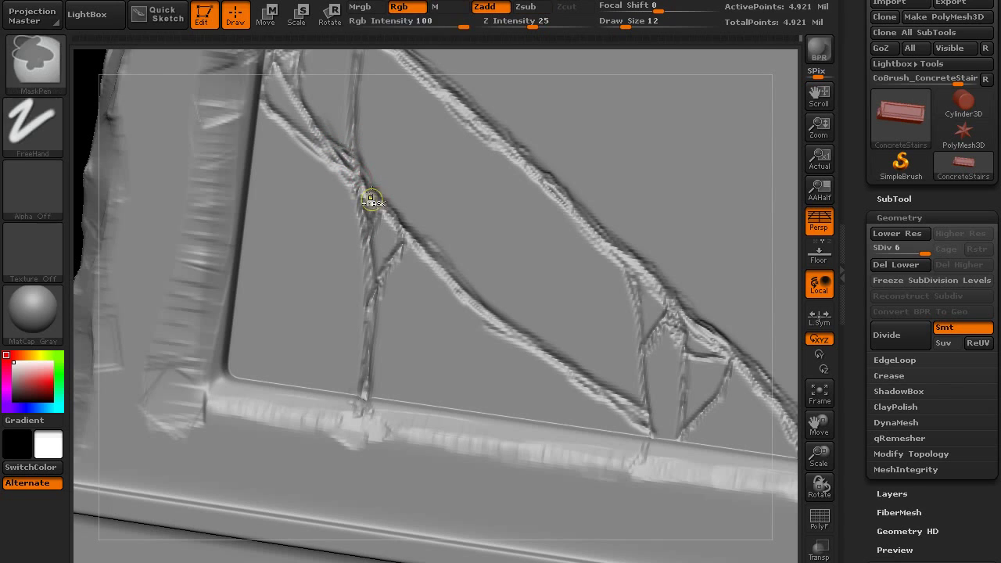
Step: Carve a curved crack across the corner of the stairs' flat top surface between the two chipped edges
{"action": "mouse_move", "coordinate": [371, 203]}
{"action": "right_mouse_down", "text": "ctrl"}
{"action": "mouse_move", "coordinate": [388, 251]}
{"action": "mouse_move", "coordinate": [476, 273]}
{"action": "mouse_move", "coordinate": [514, 298]}
{"action": "right_mouse_up", "text": "ctrl"}
{"action": "mouse_move", "coordinate": [432, 258]}
{"action": "right_mouse_down"}
{"action": "mouse_move", "coordinate": [407, 273]}
{"action": "mouse_move", "coordinate": [438, 342]}
{"action": "mouse_move", "coordinate": [428, 358]}
{"action": "mouse_move", "coordinate": [416, 259]}
{"action": "mouse_move", "coordinate": [435, 368]}
{"action": "mouse_move", "coordinate": [351, 344]}
{"action": "mouse_move", "coordinate": [357, 250]}
{"action": "mouse_move", "coordinate": [348, 294]}
{"action": "right_mouse_up"}
{"action": "left_click_drag", "start_coordinate": [271, 345], "coordinate": [349, 173]}
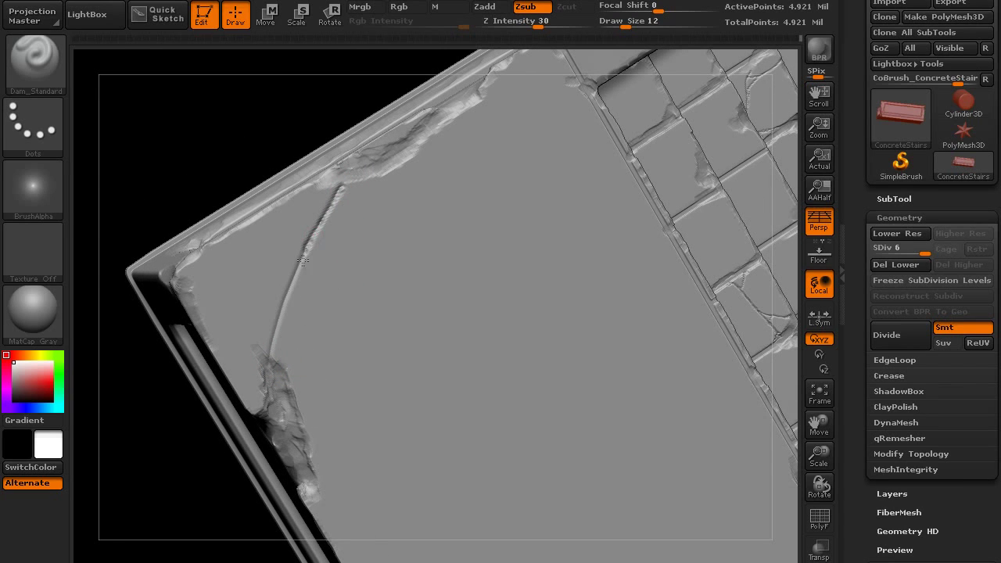
Step: Deepen and roughen the curved crack on the top surface and merge its ends into the chipped edges
{"action": "left_click_drag", "start_coordinate": [293, 280], "coordinate": [292, 292]}
{"action": "right_click_drag", "start_coordinate": [286, 314], "coordinate": [266, 387], "text": "ctrl"}
{"action": "left_click_drag", "start_coordinate": [254, 396], "coordinate": [258, 379]}
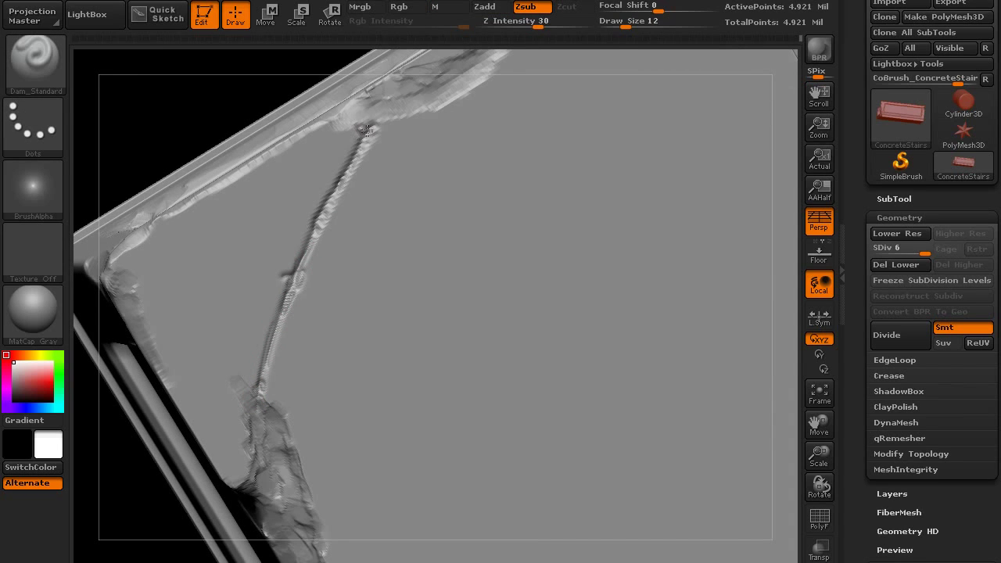
{"action": "left_click_drag", "start_coordinate": [321, 209], "coordinate": [270, 347]}
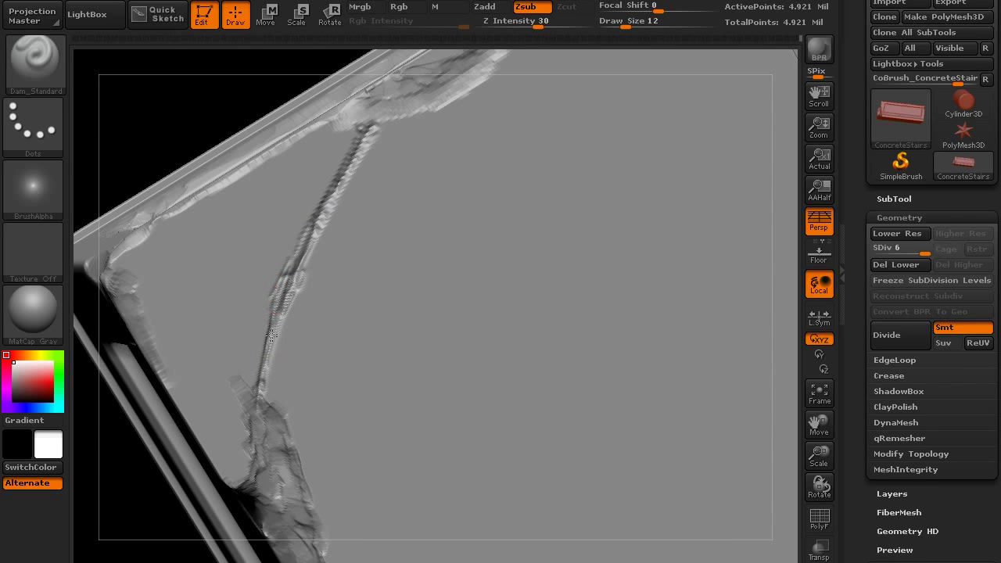
Step: Deepen the curved crack on the top surface and carve a side branch from its middle to the nearby outer edge
{"action": "left_click_drag", "start_coordinate": [340, 191], "coordinate": [311, 258]}
{"action": "mouse_move", "coordinate": [274, 377]}
{"action": "right_mouse_down"}
{"action": "mouse_move", "coordinate": [273, 337]}
{"action": "mouse_move", "coordinate": [161, 298]}
{"action": "mouse_move", "coordinate": [329, 301]}
{"action": "mouse_move", "coordinate": [274, 313]}
{"action": "mouse_move", "coordinate": [284, 297]}
{"action": "right_mouse_up"}
{"action": "left_click_drag", "start_coordinate": [281, 300], "coordinate": [173, 377]}
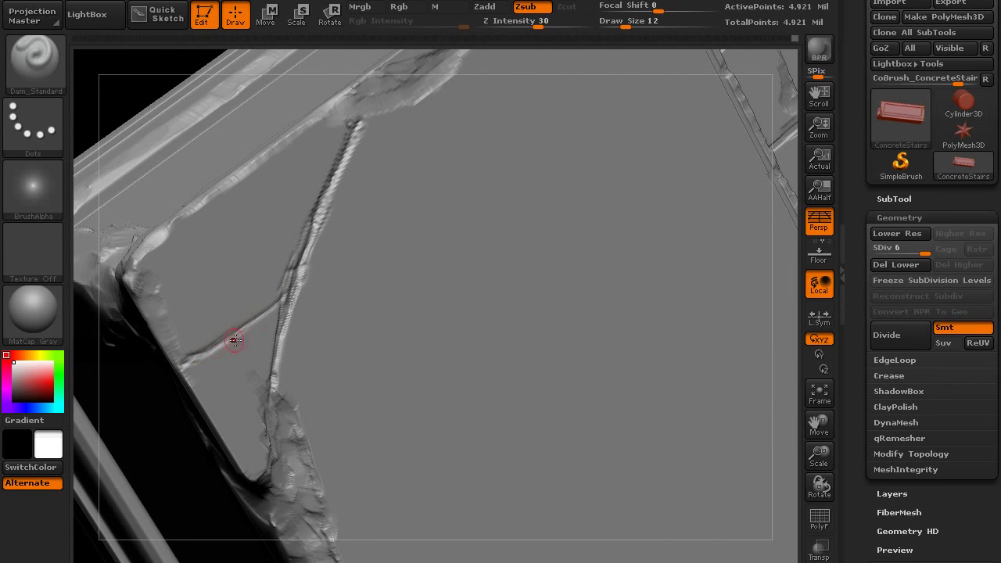
{"action": "right_click_drag", "start_coordinate": [246, 334], "coordinate": [160, 347]}
{"action": "mouse_move", "coordinate": [175, 363]}
{"action": "left_mouse_down"}
{"action": "mouse_move", "coordinate": [290, 285]}
{"action": "mouse_move", "coordinate": [241, 334]}
{"action": "left_mouse_up"}
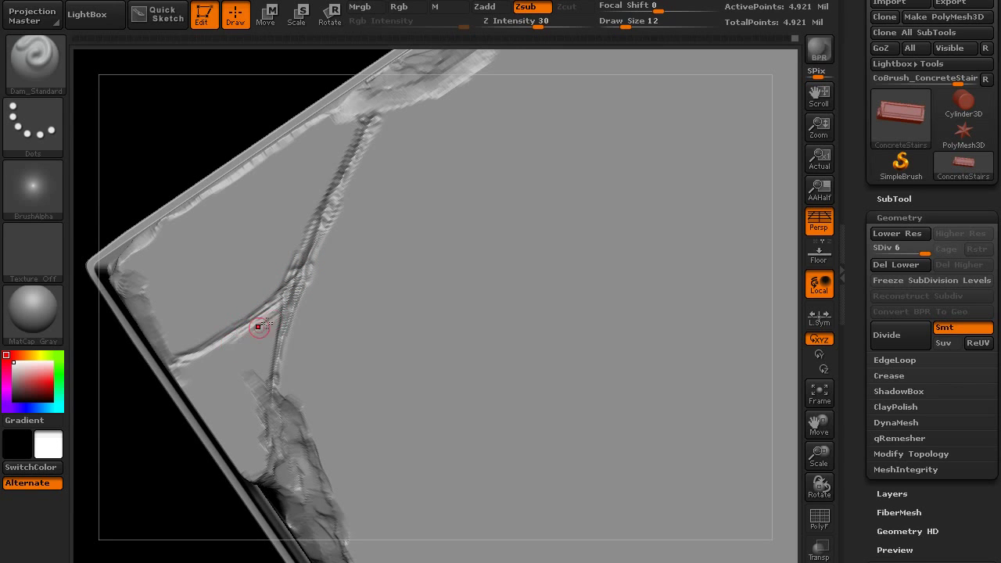
{"action": "mouse_move", "coordinate": [270, 295]}
{"action": "right_mouse_down", "text": "ctrl"}
{"action": "mouse_move", "coordinate": [237, 352]}
{"action": "mouse_move", "coordinate": [292, 240]}
{"action": "right_mouse_up", "text": "ctrl"}
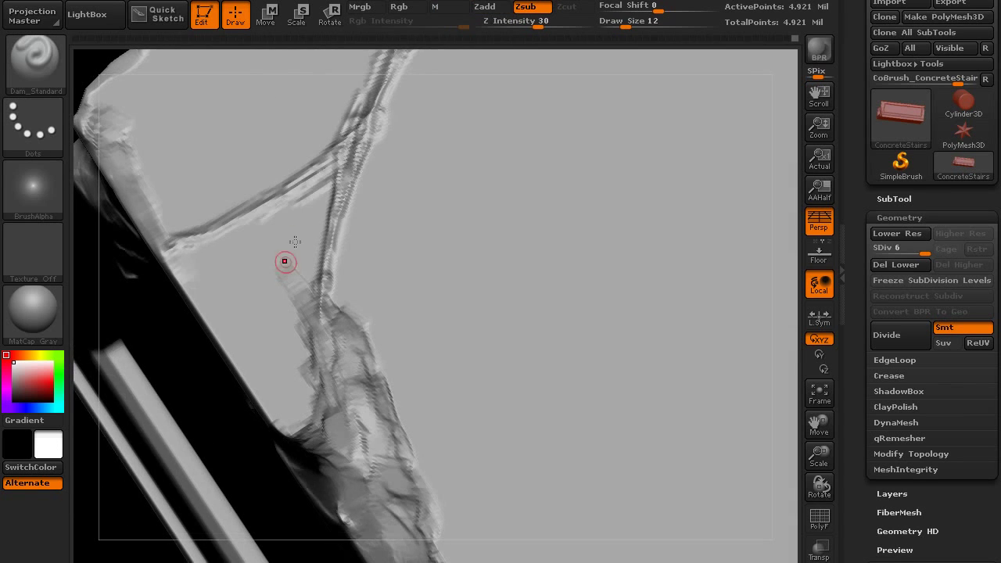
{"action": "left_click_drag", "start_coordinate": [271, 217], "coordinate": [340, 168]}
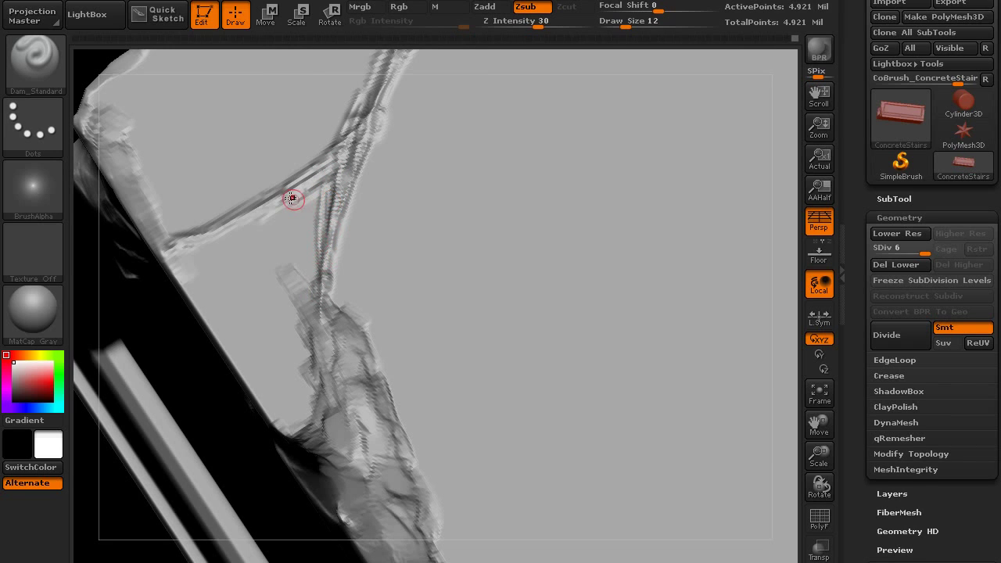
Step: Carve a short crack linking the side branch to the chipped edge and deepen the junction with the curved crack
{"action": "left_click_drag", "start_coordinate": [287, 201], "coordinate": [289, 268]}
{"action": "mouse_move", "coordinate": [283, 204]}
{"action": "left_mouse_down"}
{"action": "mouse_move", "coordinate": [282, 241]}
{"action": "mouse_move", "coordinate": [299, 279]}
{"action": "left_mouse_up"}
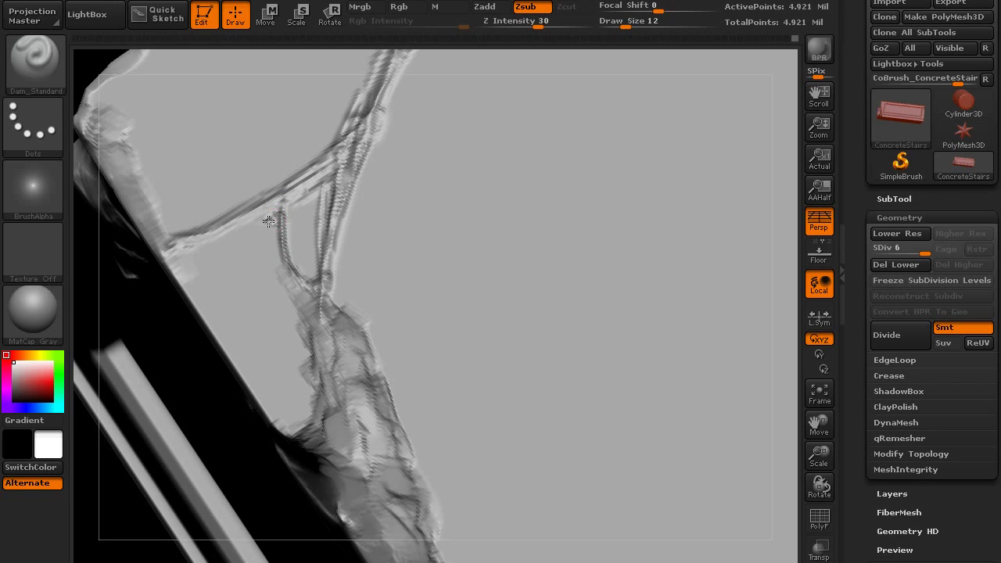
{"action": "left_click_drag", "start_coordinate": [316, 186], "coordinate": [325, 183]}
{"action": "mouse_move", "coordinate": [346, 196]}
{"action": "right_mouse_down", "text": "ctrl"}
{"action": "mouse_move", "coordinate": [348, 286]}
{"action": "mouse_move", "coordinate": [351, 242]}
{"action": "mouse_move", "coordinate": [336, 210]}
{"action": "right_mouse_up", "text": "ctrl"}
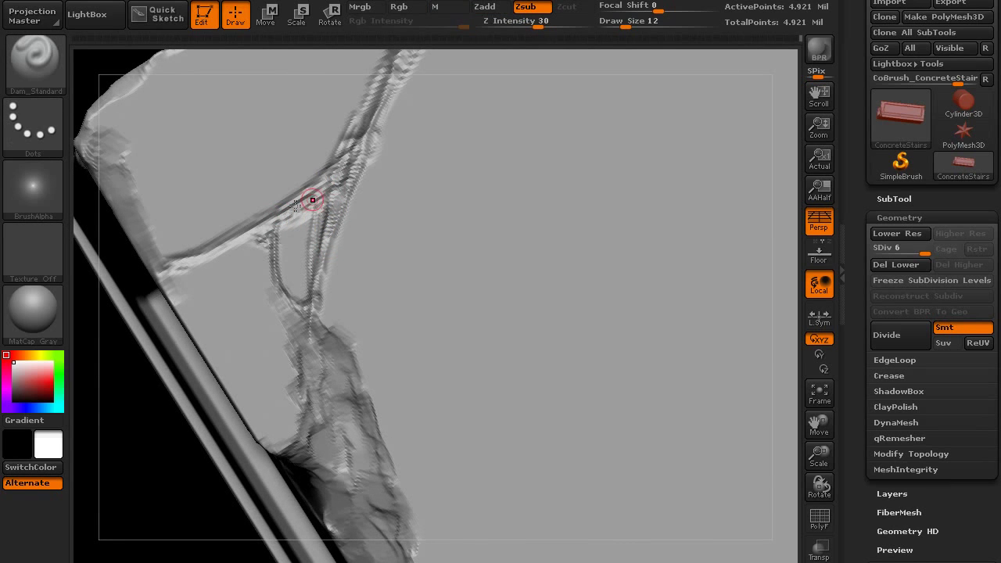
{"action": "mouse_move", "coordinate": [312, 200]}
{"action": "left_mouse_down"}
{"action": "mouse_move", "coordinate": [344, 170]}
{"action": "mouse_move", "coordinate": [367, 122]}
{"action": "left_mouse_up"}
{"action": "right_click_drag", "start_coordinate": [330, 250], "coordinate": [333, 290], "text": "ctrl"}
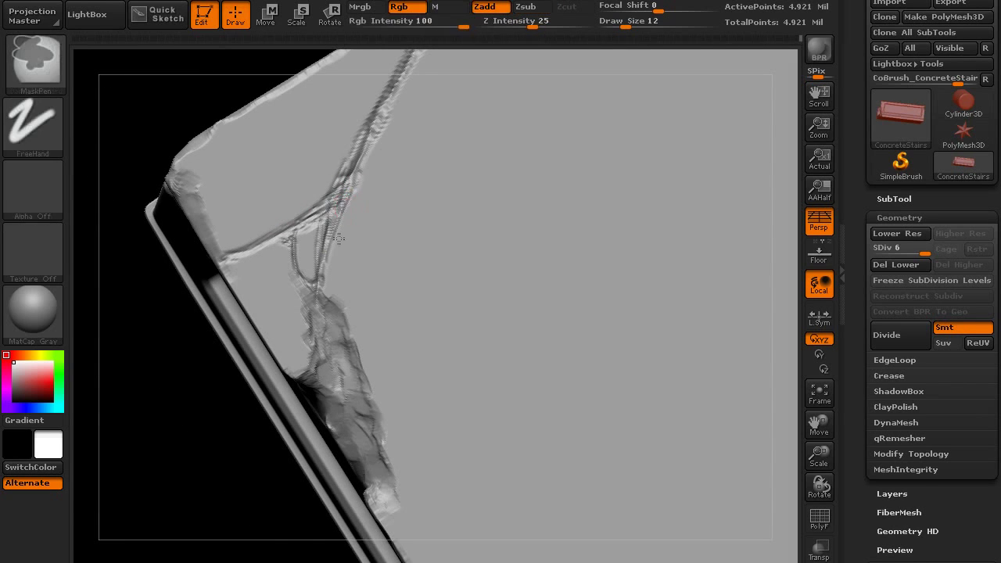
Step: Build up rough, broken ridges along the side branch and crack junction with the ClayTubes brush
{"action": "right_click_drag", "start_coordinate": [338, 238], "coordinate": [339, 224], "text": "ctrl"}
{"action": "key", "text": "b"}
{"action": "key", "text": "c"}
{"action": "key", "text": "t"}
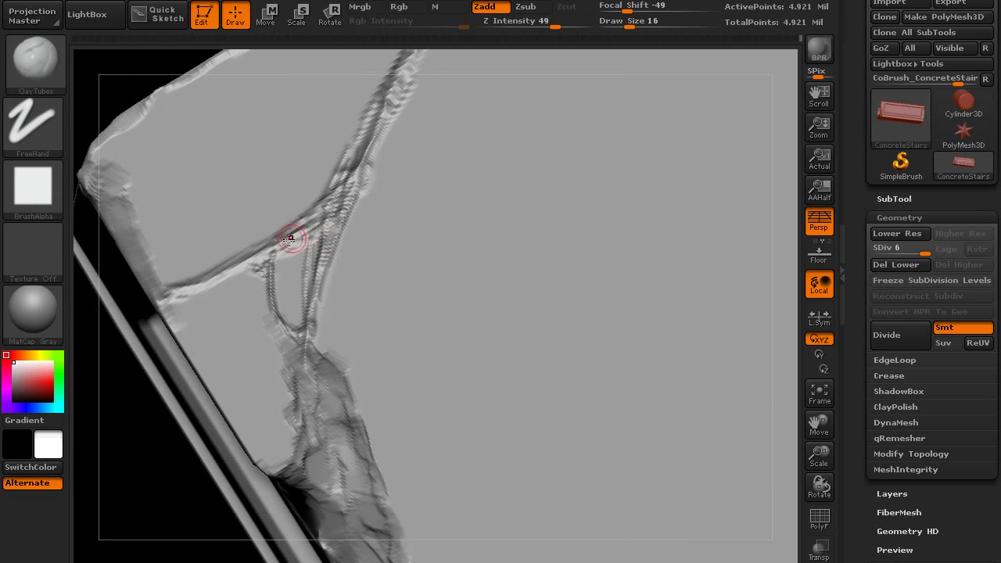
{"action": "left_click_drag", "start_coordinate": [339, 201], "coordinate": [256, 262]}
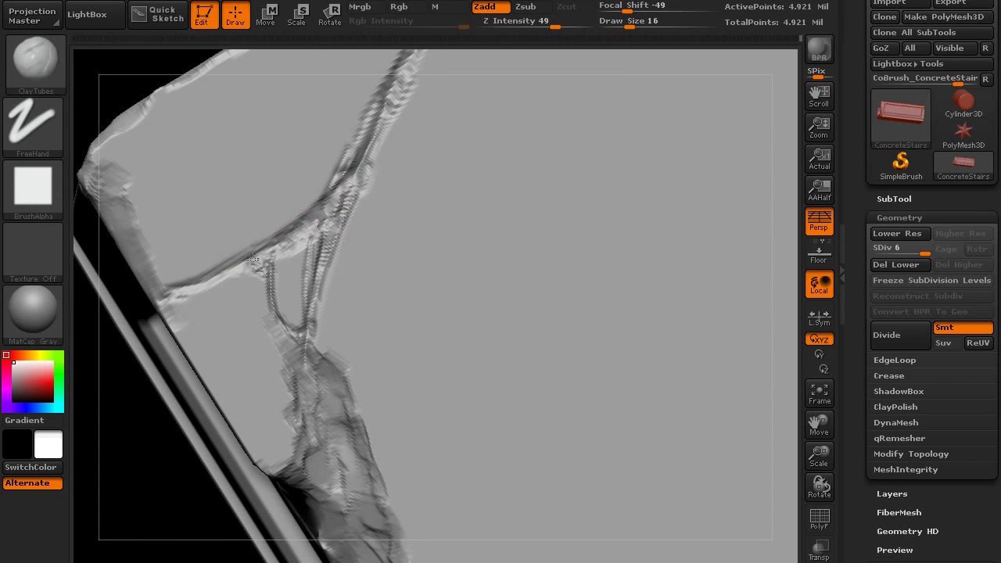
{"action": "mouse_move", "coordinate": [357, 167]}
{"action": "left_mouse_down"}
{"action": "mouse_move", "coordinate": [288, 250]}
{"action": "mouse_move", "coordinate": [221, 273]}
{"action": "left_mouse_up"}
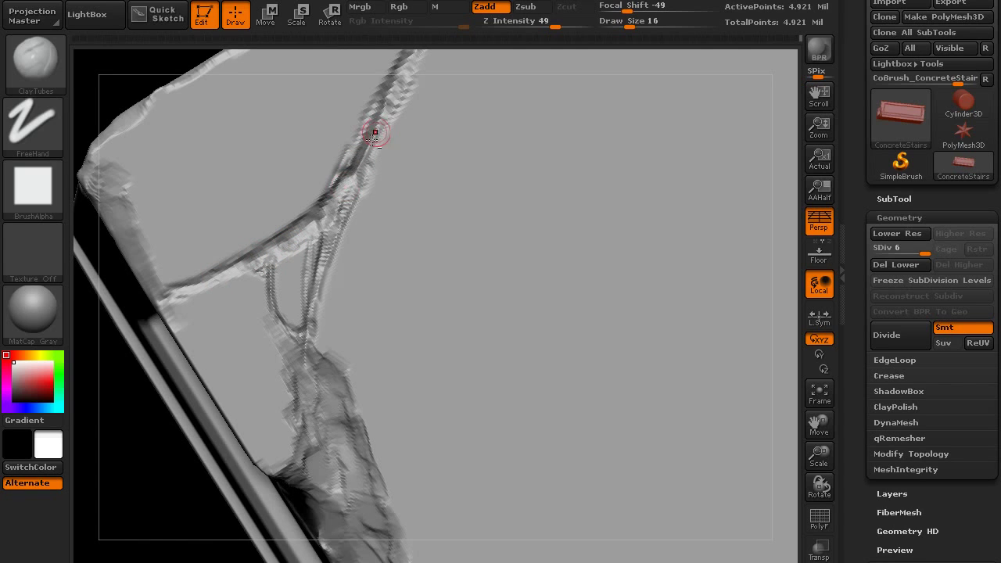
{"action": "left_click_drag", "start_coordinate": [284, 243], "coordinate": [261, 261]}
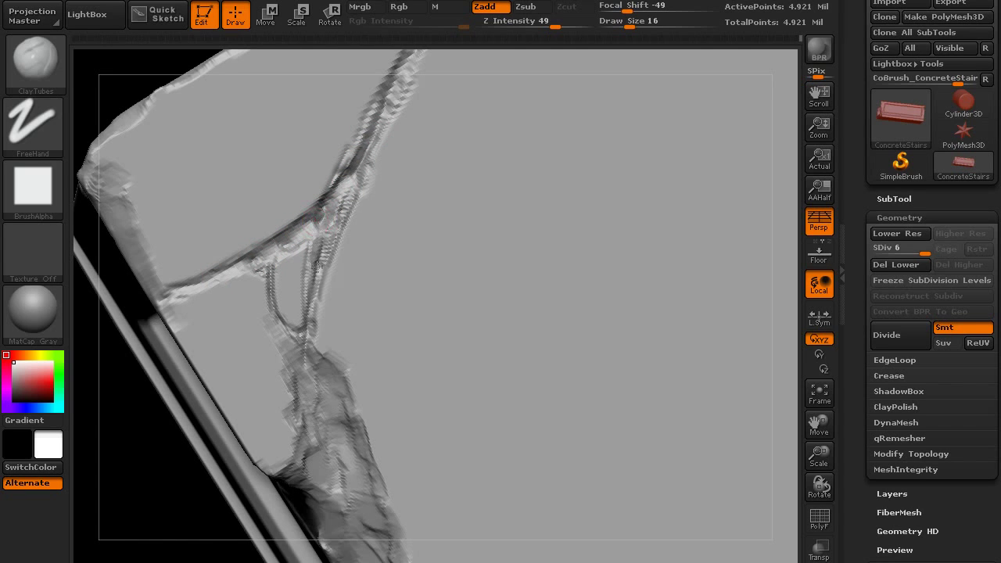
{"action": "left_click_drag", "start_coordinate": [362, 148], "coordinate": [335, 204]}
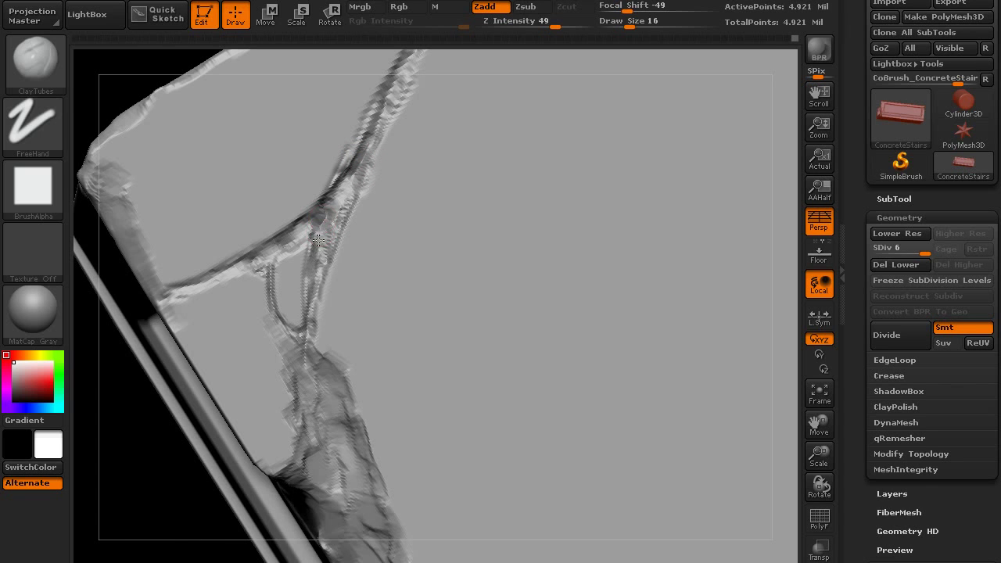
{"action": "right_click_drag", "start_coordinate": [352, 209], "coordinate": [344, 266]}
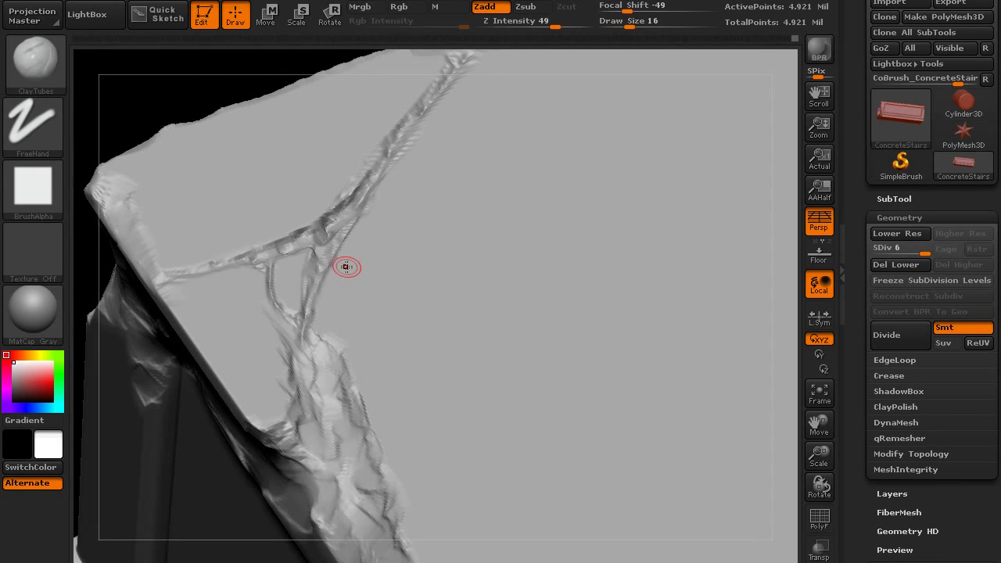
Step: Carve branching cracks with the Dam_Standard brush across the lowest tread, from its large chipped area toward the next tile joint
{"action": "key", "text": "b"}
{"action": "key", "text": "d"}
{"action": "key", "text": "s"}
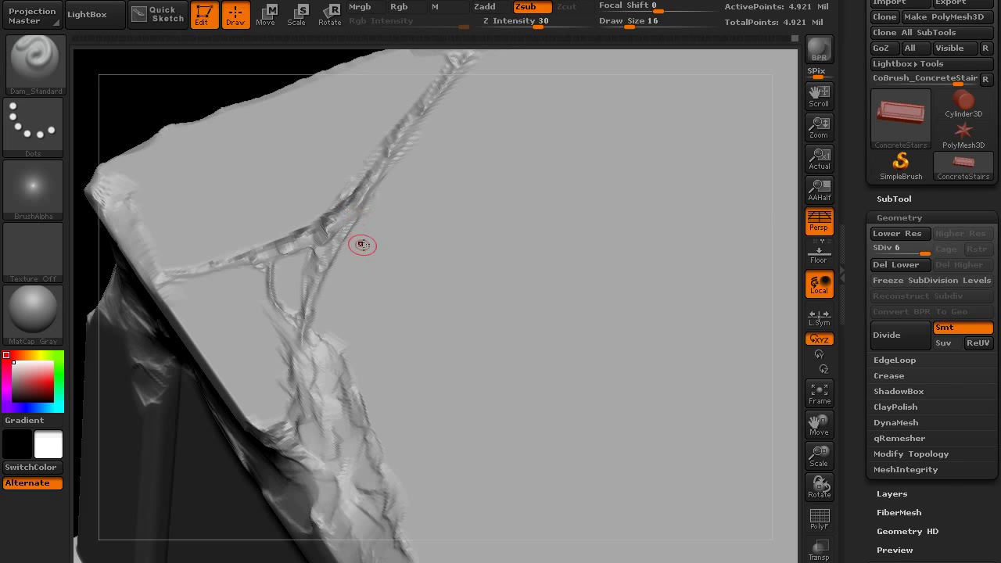
{"action": "mouse_move", "coordinate": [362, 244]}
{"action": "right_mouse_down"}
{"action": "mouse_move", "coordinate": [364, 211]}
{"action": "mouse_move", "coordinate": [362, 293]}
{"action": "mouse_move", "coordinate": [433, 228]}
{"action": "mouse_move", "coordinate": [469, 270]}
{"action": "mouse_move", "coordinate": [542, 446]}
{"action": "mouse_move", "coordinate": [534, 452]}
{"action": "mouse_move", "coordinate": [540, 478]}
{"action": "right_mouse_up"}
{"action": "mouse_move", "coordinate": [306, 393]}
{"action": "left_mouse_down"}
{"action": "mouse_move", "coordinate": [537, 420]}
{"action": "mouse_move", "coordinate": [447, 412]}
{"action": "left_mouse_up"}
{"action": "right_click_drag", "start_coordinate": [442, 433], "coordinate": [459, 522]}
{"action": "mouse_move", "coordinate": [541, 421]}
{"action": "left_mouse_down"}
{"action": "mouse_move", "coordinate": [486, 476]}
{"action": "mouse_move", "coordinate": [535, 423]}
{"action": "left_mouse_up"}
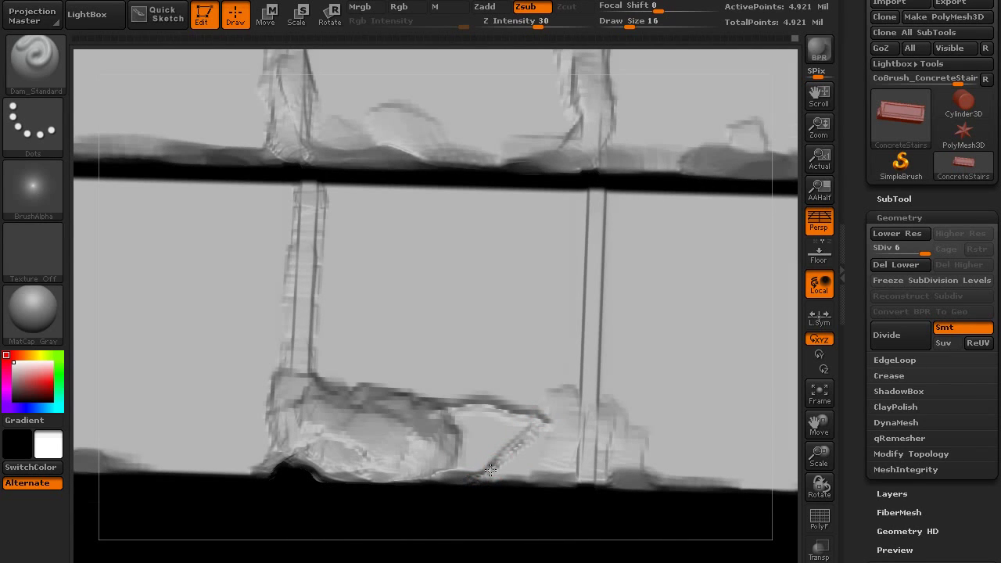
{"action": "mouse_move", "coordinate": [490, 470]}
{"action": "left_mouse_down"}
{"action": "mouse_move", "coordinate": [477, 476]}
{"action": "mouse_move", "coordinate": [461, 451]}
{"action": "mouse_move", "coordinate": [491, 459]}
{"action": "mouse_move", "coordinate": [451, 447]}
{"action": "mouse_move", "coordinate": [516, 446]}
{"action": "mouse_move", "coordinate": [532, 381]}
{"action": "mouse_move", "coordinate": [578, 357]}
{"action": "mouse_move", "coordinate": [545, 365]}
{"action": "mouse_move", "coordinate": [575, 403]}
{"action": "left_mouse_up"}
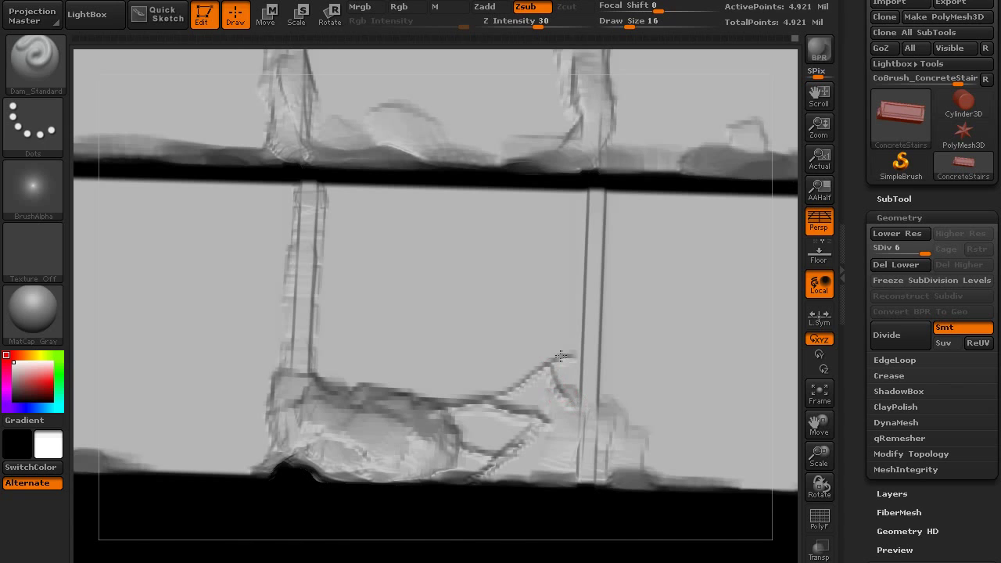
{"action": "mouse_move", "coordinate": [520, 379]}
{"action": "left_mouse_down"}
{"action": "mouse_move", "coordinate": [483, 397]}
{"action": "mouse_move", "coordinate": [509, 385]}
{"action": "left_mouse_up"}
Step: Extend the lowest tread's cracks into the tile joint and along it toward the front edge
{"action": "mouse_move", "coordinate": [592, 447]}
{"action": "right_mouse_down", "text": "ctrl"}
{"action": "mouse_move", "coordinate": [496, 391]}
{"action": "mouse_move", "coordinate": [579, 373]}
{"action": "mouse_move", "coordinate": [537, 395]}
{"action": "mouse_move", "coordinate": [529, 458]}
{"action": "right_mouse_up", "text": "ctrl"}
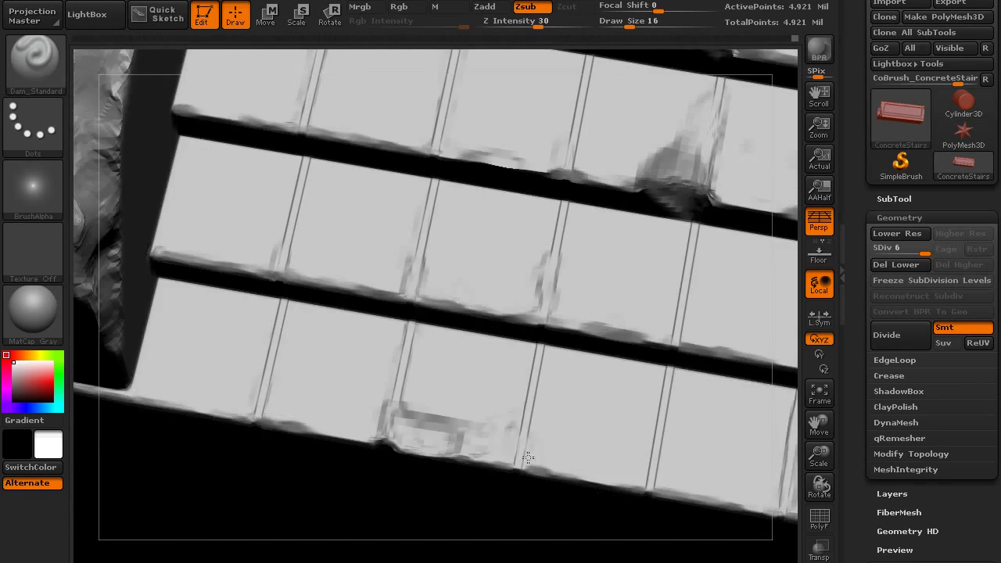
{"action": "right_click_drag", "start_coordinate": [512, 386], "coordinate": [511, 469], "text": "ctrl"}
{"action": "right_click_drag", "start_coordinate": [496, 424], "coordinate": [507, 460], "text": "ctrl"}
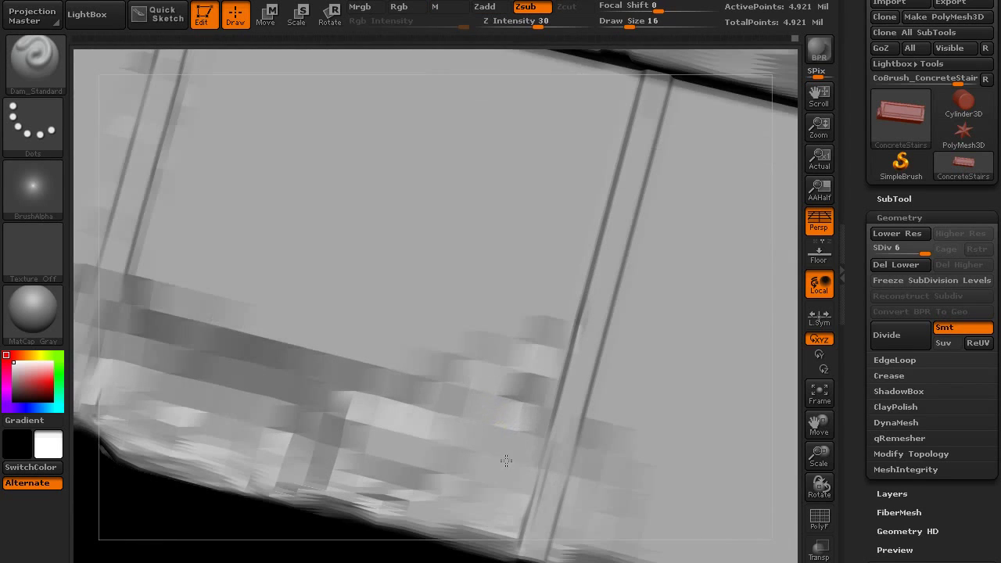
{"action": "mouse_move", "coordinate": [489, 446]}
{"action": "left_mouse_down"}
{"action": "mouse_move", "coordinate": [541, 482]}
{"action": "mouse_move", "coordinate": [530, 472]}
{"action": "left_mouse_up"}
{"action": "left_click_drag", "start_coordinate": [538, 429], "coordinate": [540, 471]}
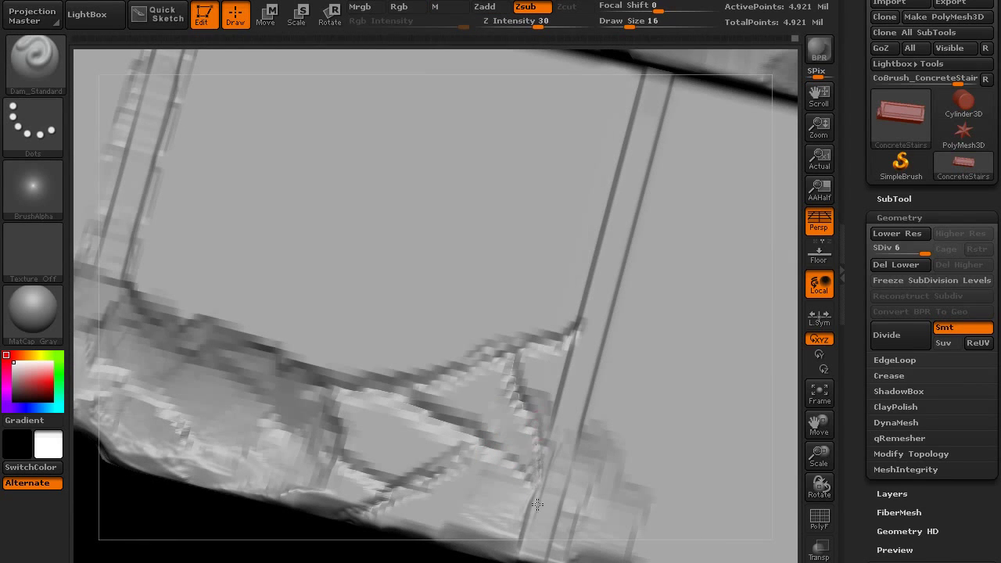
{"action": "right_click_drag", "start_coordinate": [537, 480], "coordinate": [552, 316]}
{"action": "left_click_drag", "start_coordinate": [551, 320], "coordinate": [540, 361]}
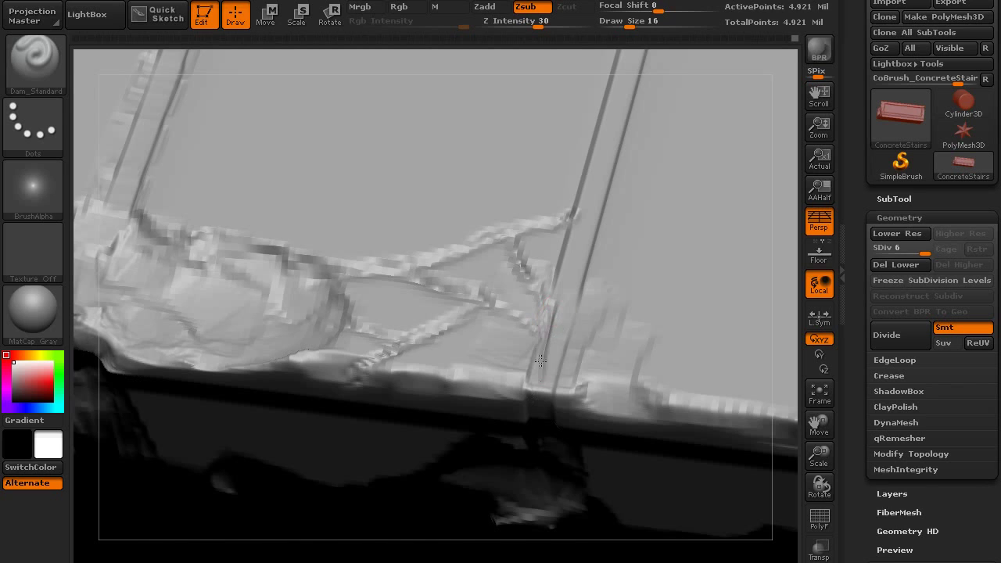
Step: Continue the joint crack over the lowest step's front edge and diagonally down the riser beneath
{"action": "left_click_drag", "start_coordinate": [531, 403], "coordinate": [529, 407]}
{"action": "right_click_drag", "start_coordinate": [546, 324], "coordinate": [536, 387]}
{"action": "left_click_drag", "start_coordinate": [534, 389], "coordinate": [531, 430]}
{"action": "right_click_drag", "start_coordinate": [530, 430], "coordinate": [535, 406]}
{"action": "left_click_drag", "start_coordinate": [530, 391], "coordinate": [525, 434]}
{"action": "right_click_drag", "start_coordinate": [525, 434], "coordinate": [528, 375]}
{"action": "left_click_drag", "start_coordinate": [525, 434], "coordinate": [480, 504]}
{"action": "left_click_drag", "start_coordinate": [514, 450], "coordinate": [463, 516]}
Step: Carve and deepen a jagged horizontal crack across the bottom riser between the diagonal crack and the neighbouring damaged joint
{"action": "mouse_move", "coordinate": [503, 507]}
{"action": "right_mouse_down", "text": "ctrl"}
{"action": "mouse_move", "coordinate": [498, 409]}
{"action": "mouse_move", "coordinate": [472, 527]}
{"action": "mouse_move", "coordinate": [495, 444]}
{"action": "right_mouse_up", "text": "ctrl"}
{"action": "right_click_drag", "start_coordinate": [538, 518], "coordinate": [516, 376], "text": "alt"}
{"action": "right_click_drag", "start_coordinate": [578, 378], "coordinate": [539, 389]}
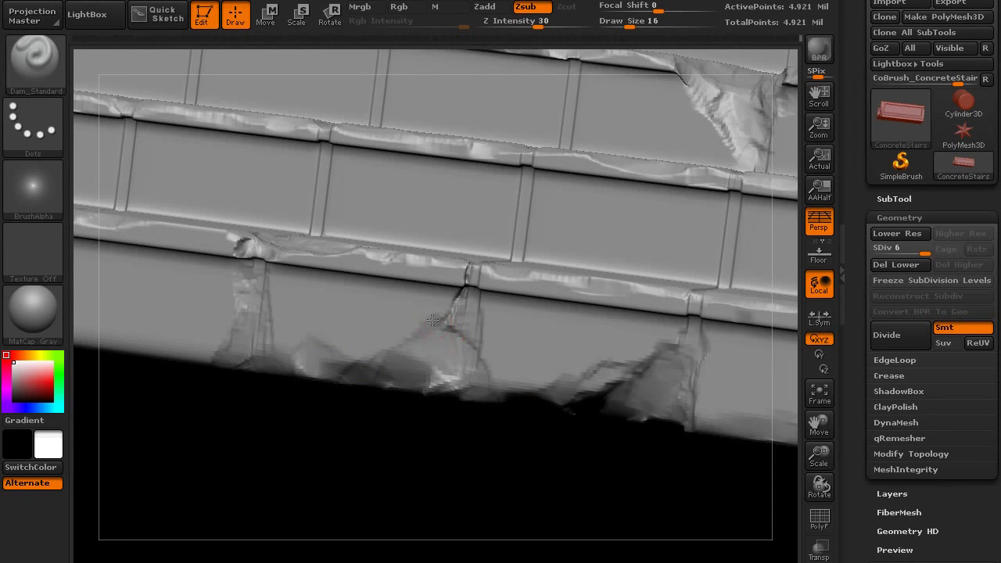
{"action": "left_click_drag", "start_coordinate": [432, 320], "coordinate": [269, 294]}
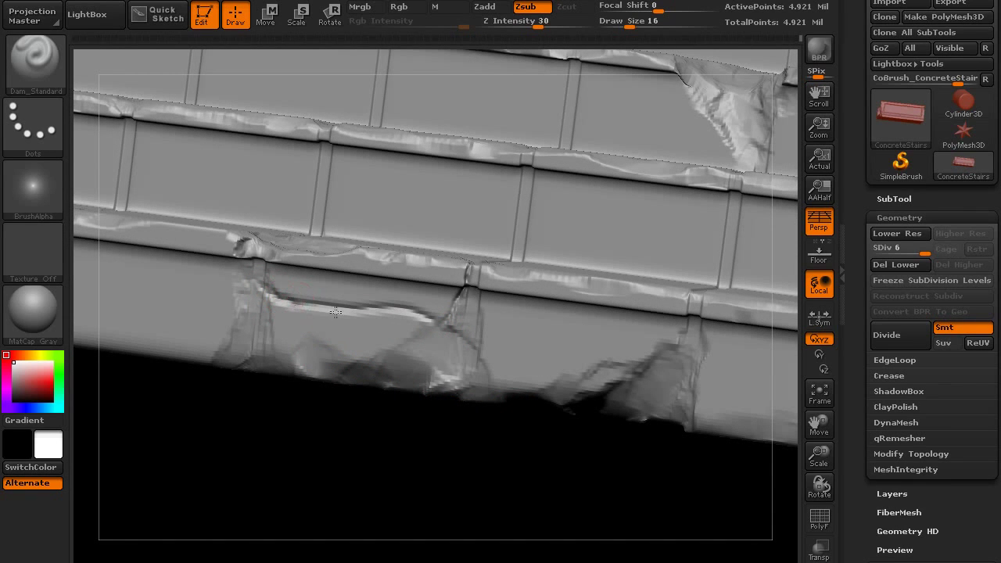
{"action": "left_click_drag", "start_coordinate": [335, 312], "coordinate": [417, 320]}
{"action": "right_click_drag", "start_coordinate": [422, 321], "coordinate": [429, 360], "text": "ctrl"}
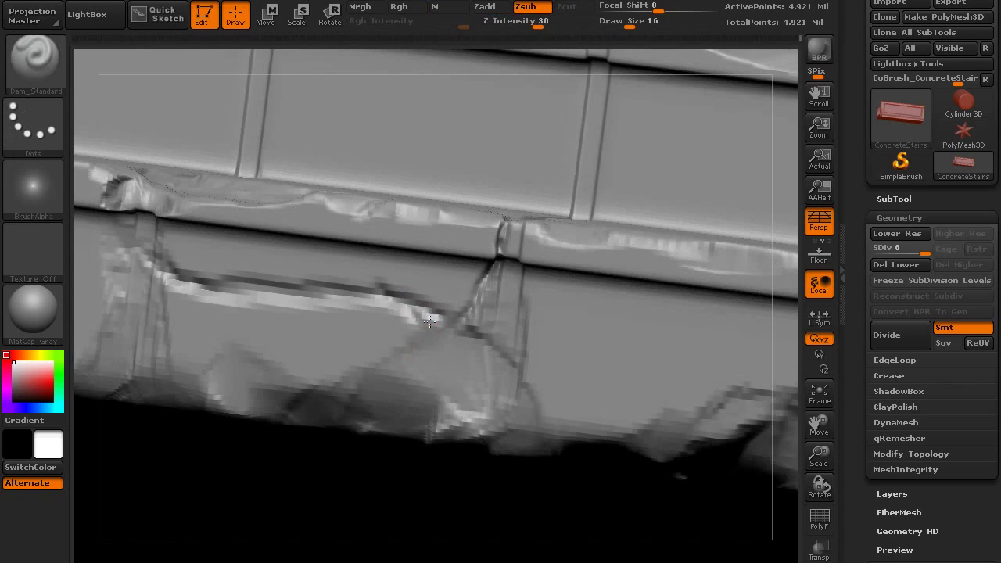
{"action": "mouse_move", "coordinate": [430, 320]}
{"action": "left_mouse_down"}
{"action": "mouse_move", "coordinate": [349, 294]}
{"action": "mouse_move", "coordinate": [241, 292]}
{"action": "mouse_move", "coordinate": [145, 256]}
{"action": "left_mouse_up"}
Step: Carve a curved branch from the horizontal crack down toward the riser's chipped base and roughen where they meet
{"action": "mouse_move", "coordinate": [239, 291]}
{"action": "left_mouse_down"}
{"action": "mouse_move", "coordinate": [196, 380]}
{"action": "mouse_move", "coordinate": [148, 381]}
{"action": "mouse_move", "coordinate": [160, 356]}
{"action": "mouse_move", "coordinate": [179, 384]}
{"action": "left_mouse_up"}
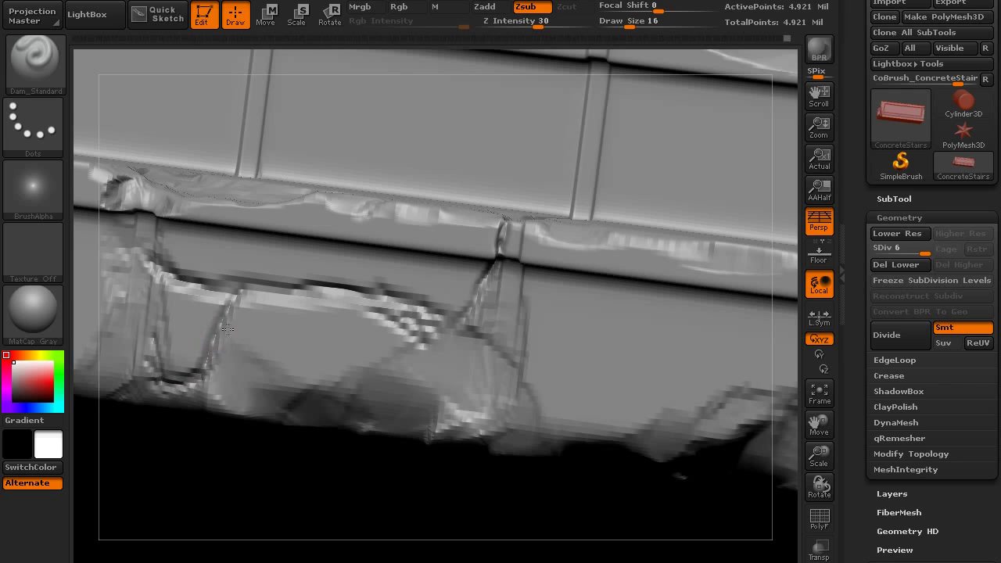
{"action": "left_click_drag", "start_coordinate": [227, 329], "coordinate": [236, 308]}
{"action": "mouse_move", "coordinate": [304, 296]}
{"action": "left_mouse_down"}
{"action": "mouse_move", "coordinate": [235, 342]}
{"action": "mouse_move", "coordinate": [297, 297]}
{"action": "mouse_move", "coordinate": [249, 297]}
{"action": "mouse_move", "coordinate": [271, 304]}
{"action": "left_mouse_up"}
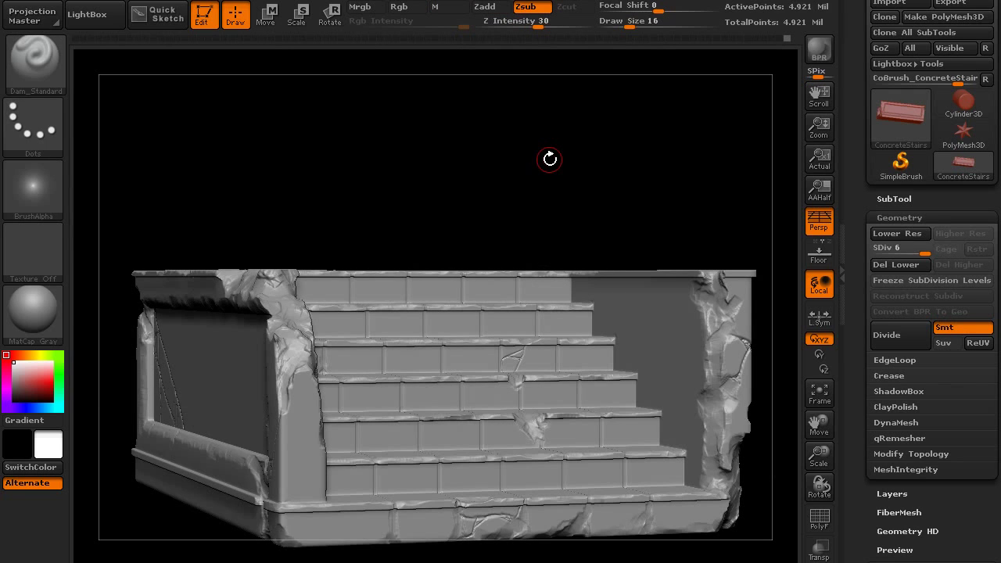
Step: Enable surface noise on the stairs, check its effect from several angles in the noise preview, and accept it
{"action": "left_click", "coordinate": [895, 217]}
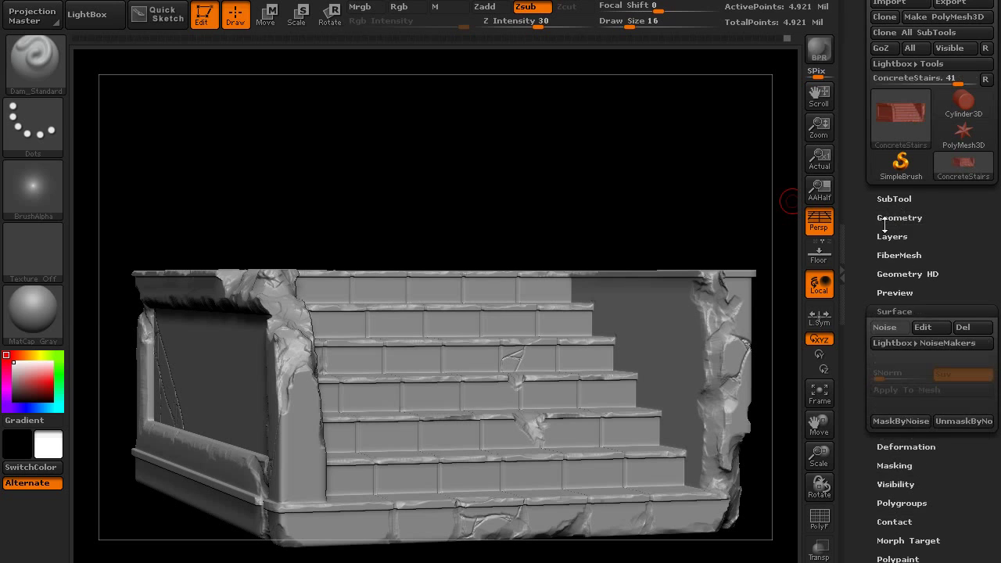
{"action": "left_click", "coordinate": [885, 328]}
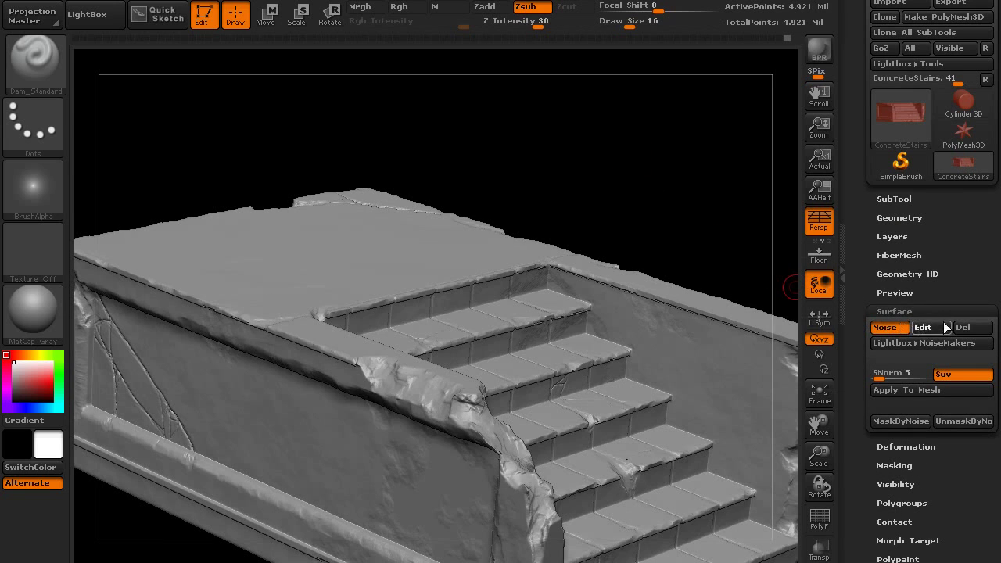
{"action": "left_click", "coordinate": [943, 327]}
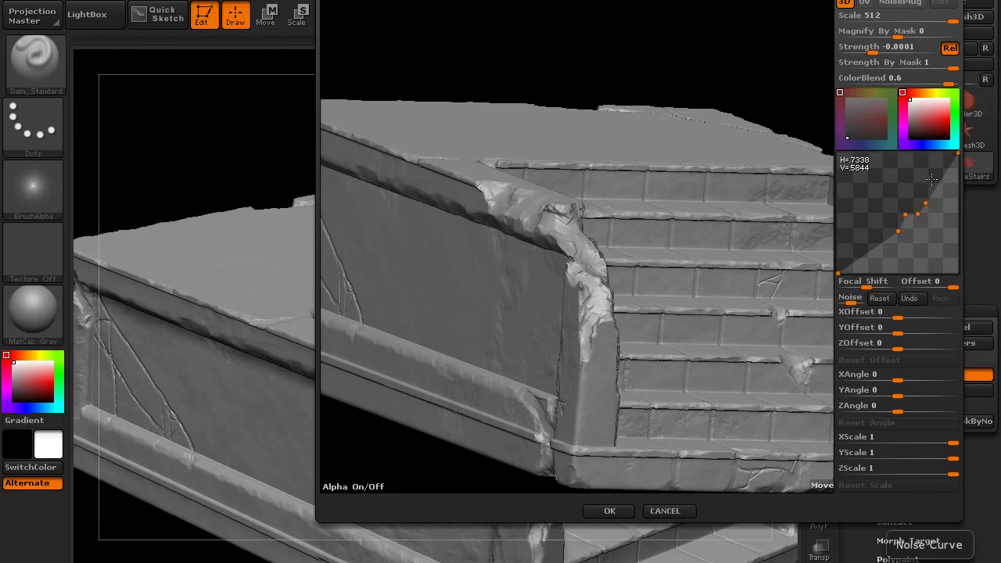
{"action": "left_click_drag", "start_coordinate": [770, 74], "coordinate": [828, 78]}
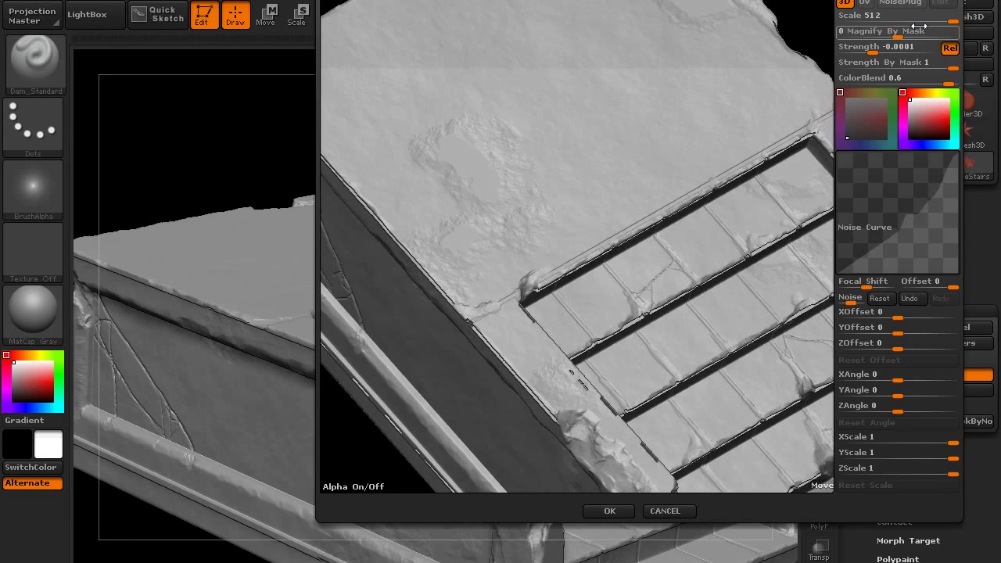
{"action": "left_click_drag", "start_coordinate": [746, 102], "coordinate": [757, 84]}
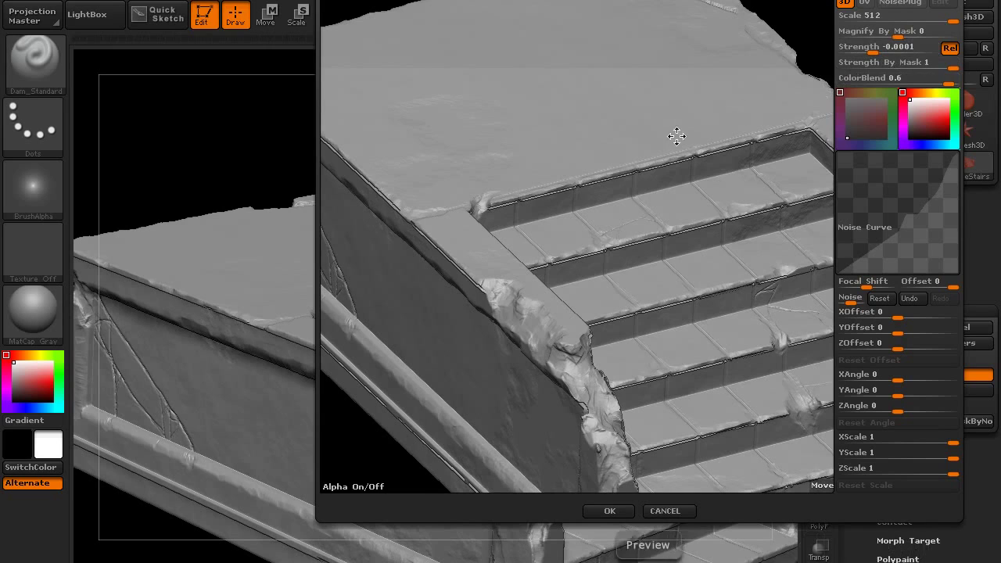
{"action": "left_click_drag", "start_coordinate": [699, 105], "coordinate": [677, 263]}
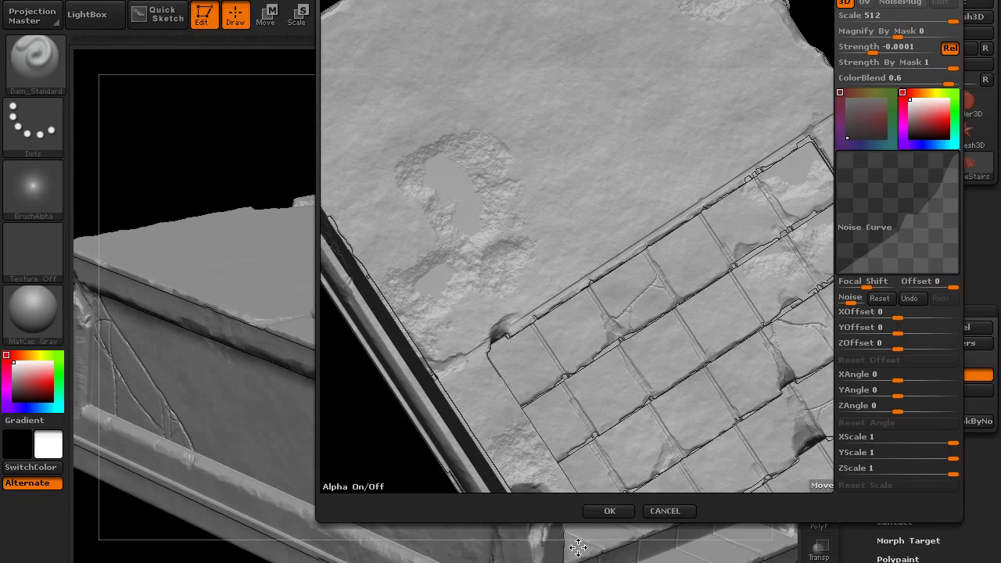
{"action": "left_click", "coordinate": [608, 512]}
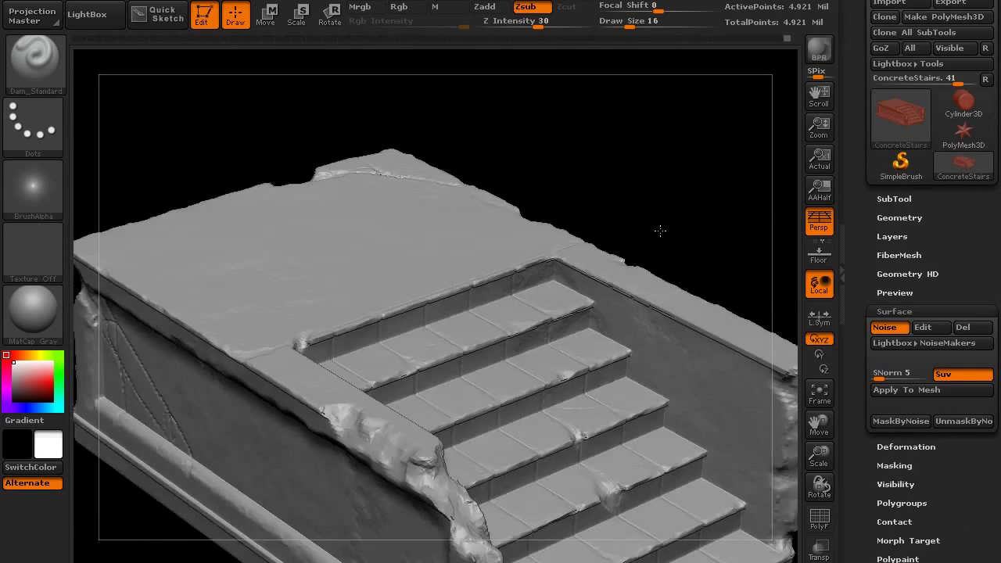
Step: Apply the surface noise to the stairs mesh and inspect the side wall
{"action": "left_click_drag", "start_coordinate": [660, 231], "coordinate": [682, 167]}
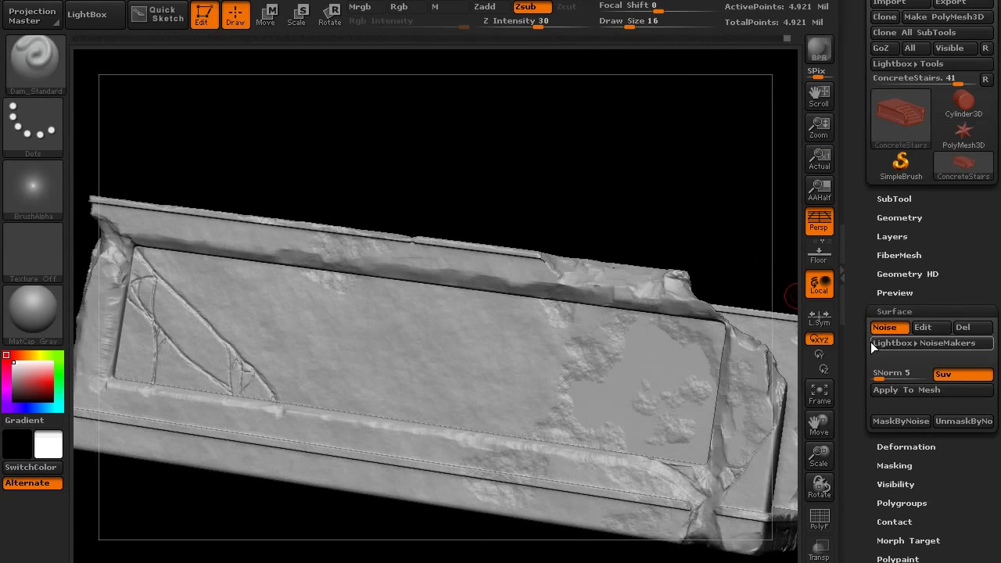
{"action": "left_click", "coordinate": [899, 394]}
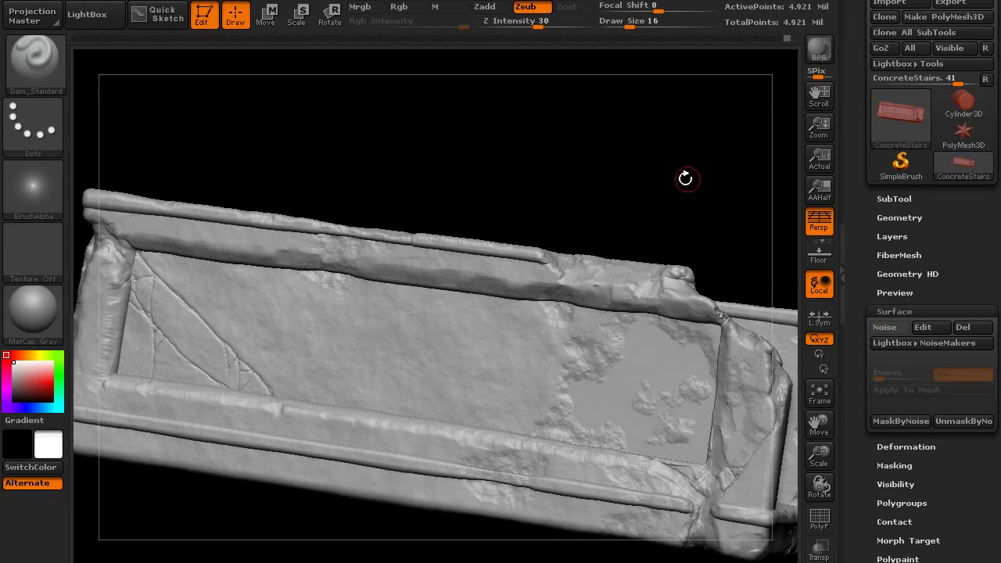
{"action": "left_click_drag", "start_coordinate": [659, 191], "coordinate": [630, 200]}
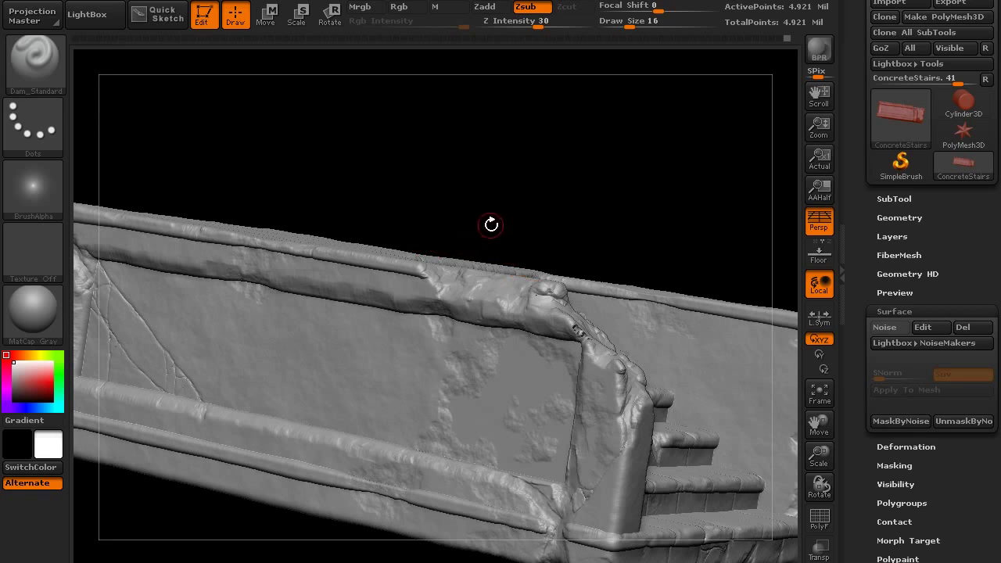
Step: Undo the surface noise applied to the stairs mesh and mask the stairs by noise
{"action": "mouse_move", "coordinate": [508, 219]}
{"action": "right_mouse_down", "text": "ctrl"}
{"action": "mouse_move", "coordinate": [627, 199]}
{"action": "mouse_move", "coordinate": [517, 258]}
{"action": "right_mouse_up", "text": "ctrl"}
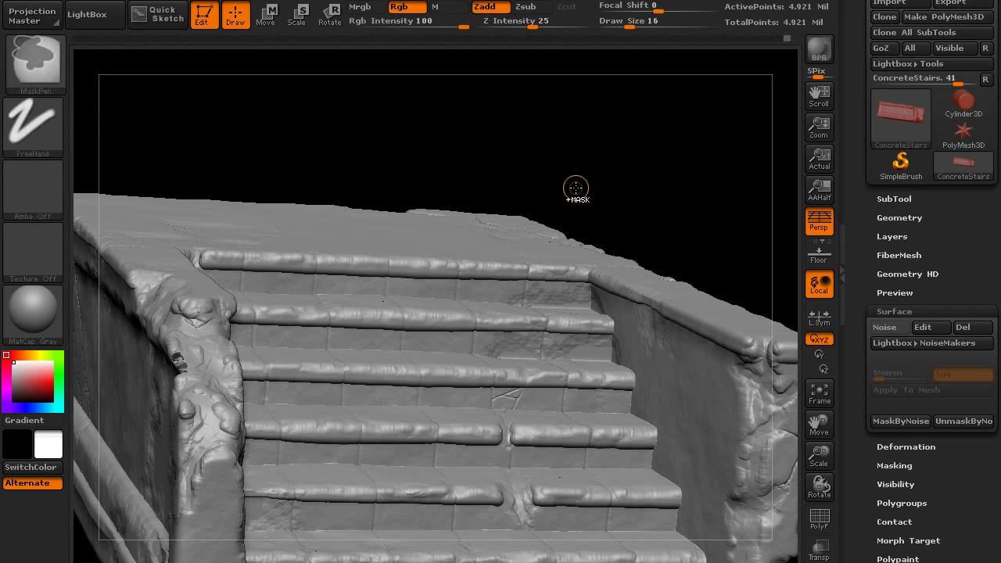
{"action": "key", "text": "ctrl+z"}
{"action": "left_click_drag", "start_coordinate": [646, 201], "coordinate": [654, 201]}
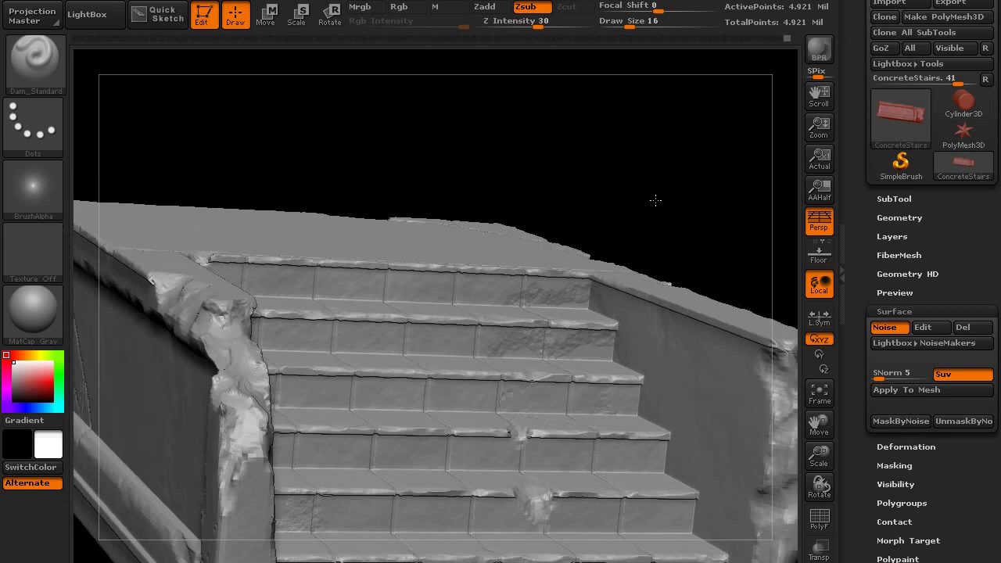
{"action": "left_click", "coordinate": [902, 421]}
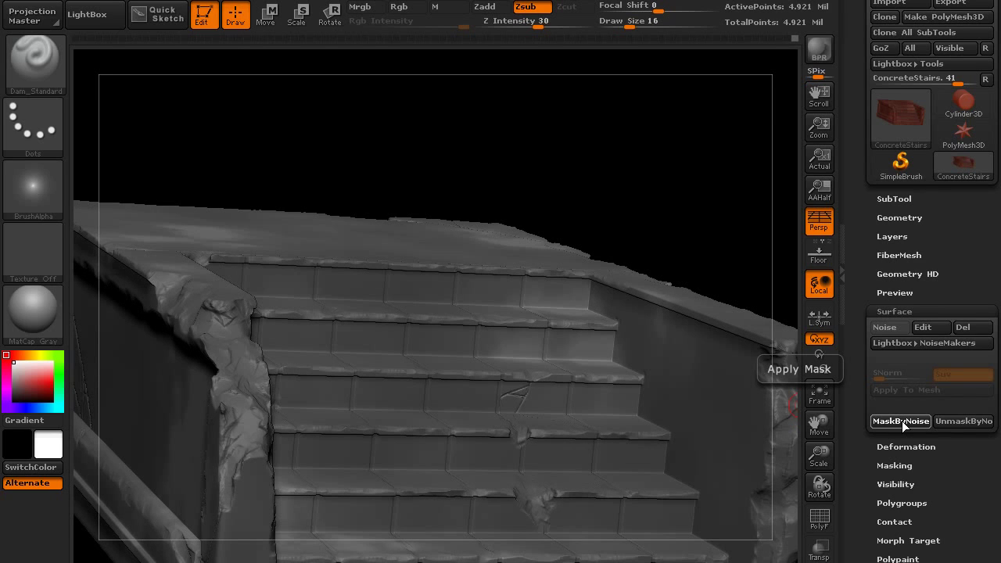
Step: Re-enable surface noise on the masked stairs, set its strength to 0.0001, and apply it to the mesh
{"action": "left_click", "coordinate": [889, 327]}
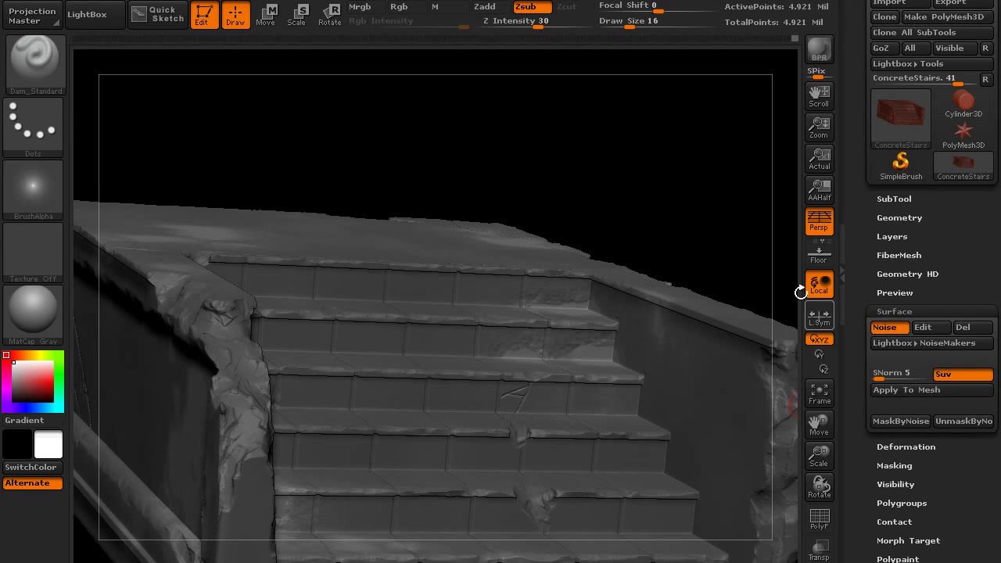
{"action": "left_click", "coordinate": [928, 327]}
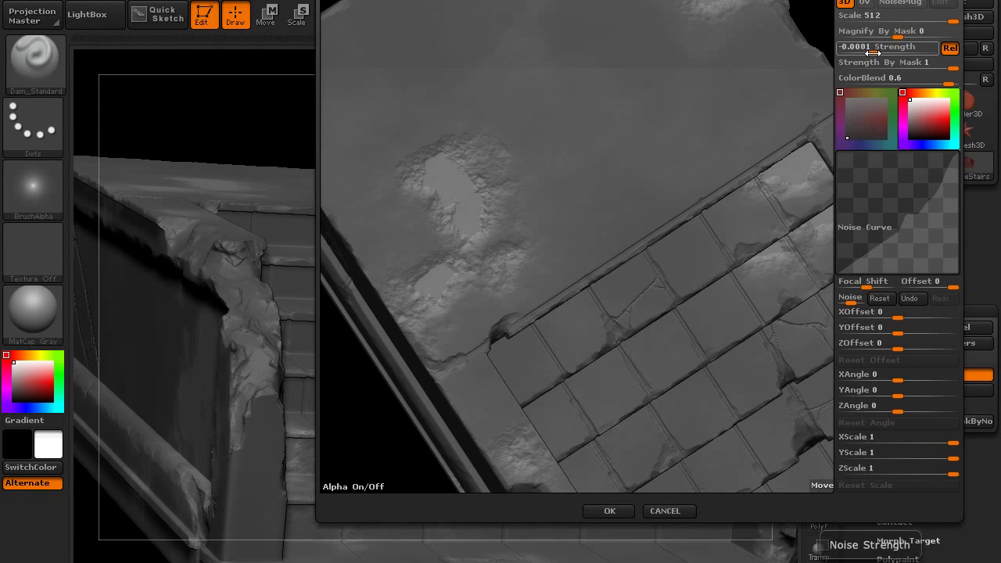
{"action": "left_click_drag", "start_coordinate": [872, 53], "coordinate": [881, 53]}
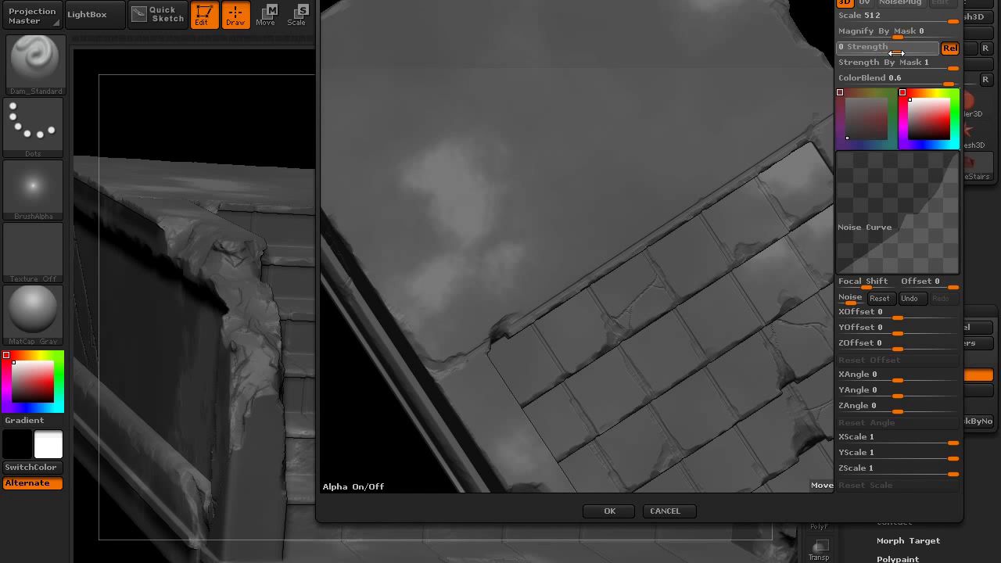
{"action": "left_click_drag", "start_coordinate": [903, 52], "coordinate": [904, 52]}
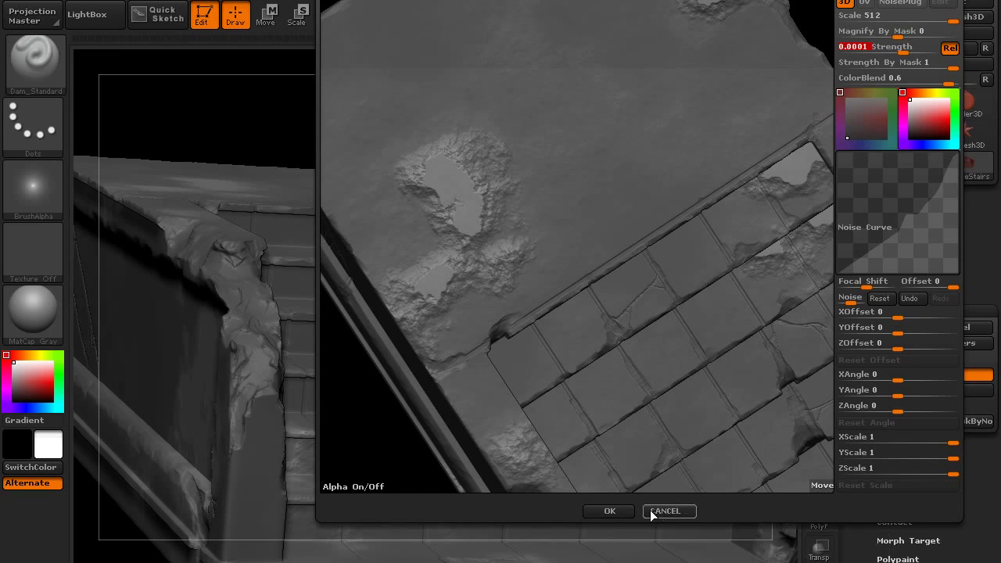
{"action": "left_click", "coordinate": [610, 511]}
{"action": "left_click_drag", "start_coordinate": [705, 181], "coordinate": [724, 155]}
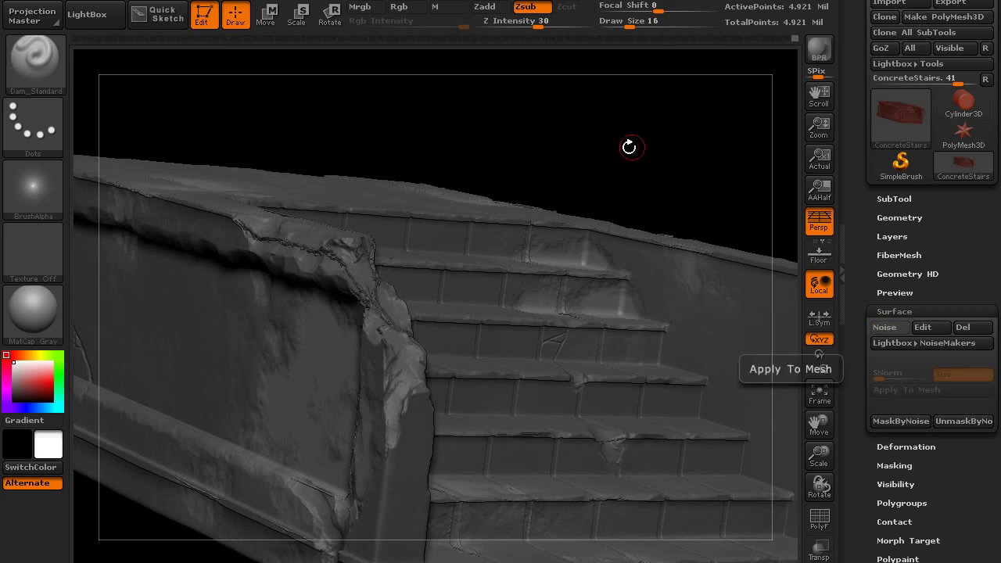
Step: Clear the mask from the stairs and inspect the noise on the broken wall edge and steps
{"action": "left_click_drag", "start_coordinate": [672, 151], "coordinate": [687, 179], "text": "ctrl"}
{"action": "right_click_drag", "start_coordinate": [692, 204], "coordinate": [677, 186], "text": "ctrl"}
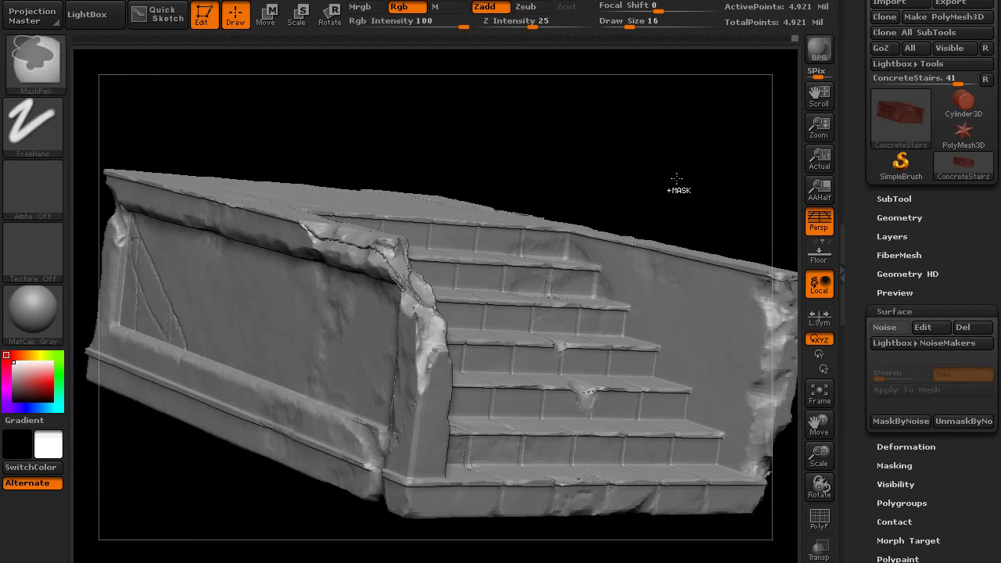
{"action": "mouse_move", "coordinate": [682, 172]}
{"action": "left_mouse_down"}
{"action": "mouse_move", "coordinate": [645, 169]}
{"action": "mouse_move", "coordinate": [695, 169]}
{"action": "mouse_move", "coordinate": [675, 152]}
{"action": "mouse_move", "coordinate": [547, 162]}
{"action": "left_mouse_up"}
{"action": "mouse_move", "coordinate": [583, 131]}
{"action": "right_mouse_down", "text": "ctrl"}
{"action": "mouse_move", "coordinate": [641, 154]}
{"action": "mouse_move", "coordinate": [641, 174]}
{"action": "right_mouse_up", "text": "ctrl"}
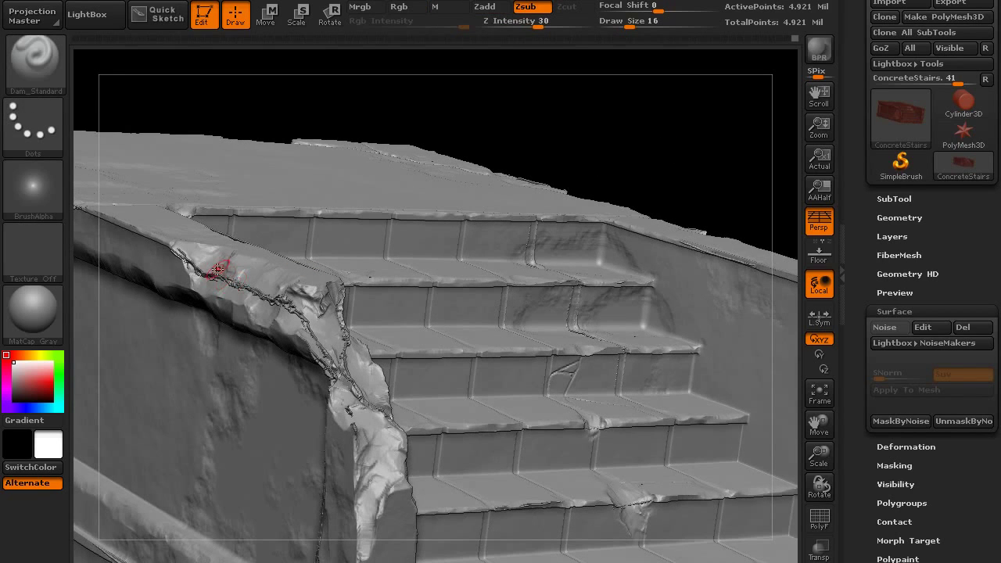
Step: Smooth the jagged seam along the side wall's broken edge and fill it in with ClayTubes at draw size 36
{"action": "right_click_drag", "start_coordinate": [219, 273], "coordinate": [237, 313], "text": "ctrl"}
{"action": "left_click_drag", "start_coordinate": [191, 269], "coordinate": [218, 278], "text": "shift"}
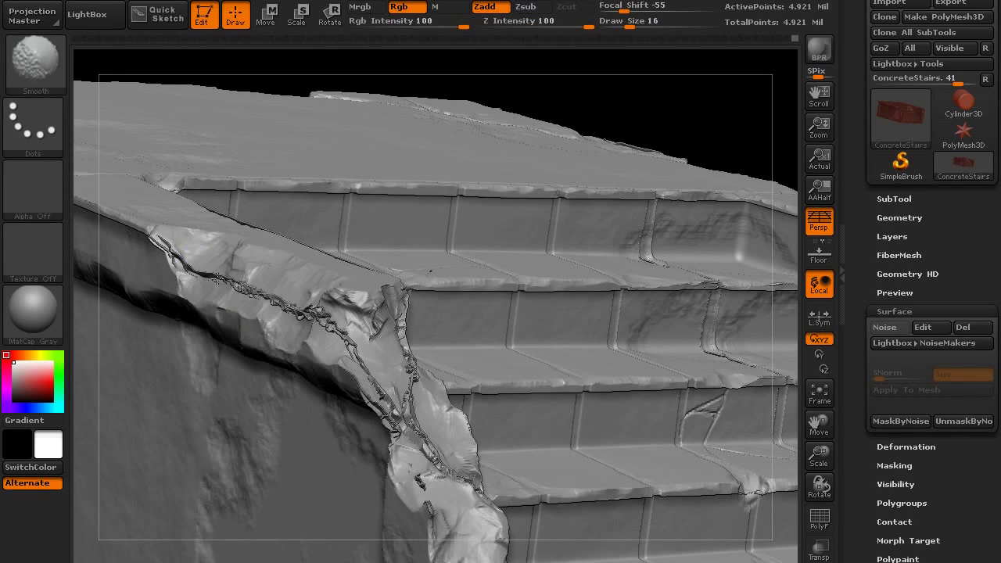
{"action": "key", "text": "b"}
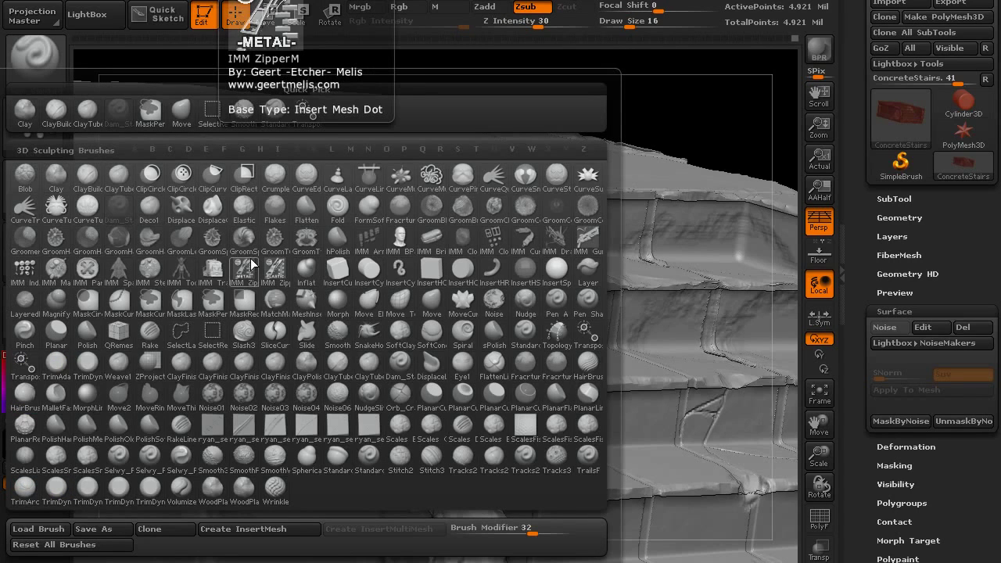
{"action": "key", "text": "c"}
{"action": "key", "text": "t"}
{"action": "key", "text": "bracketright"}
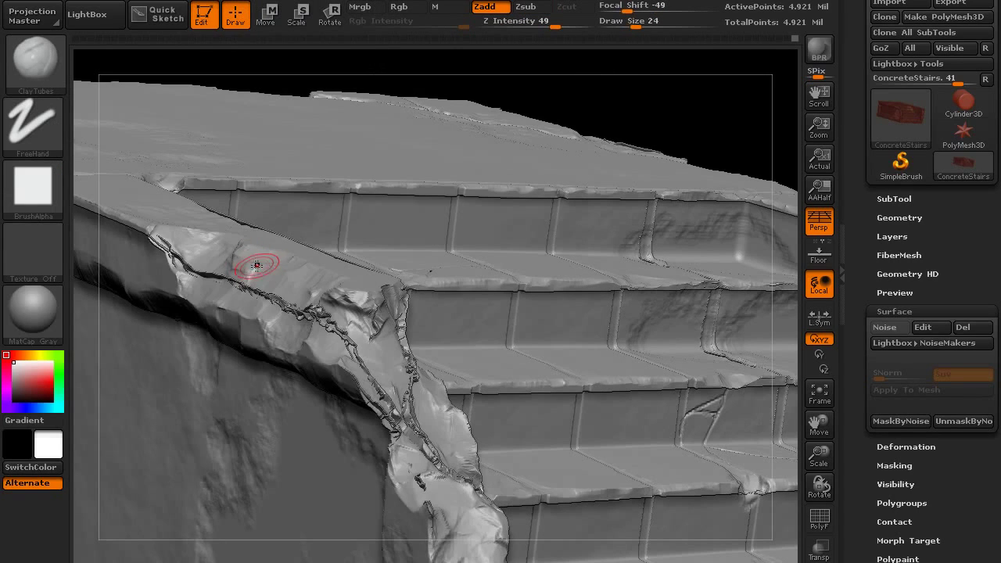
{"action": "key", "text": "bracketright"}
{"action": "left_click_drag", "start_coordinate": [254, 291], "coordinate": [187, 257]}
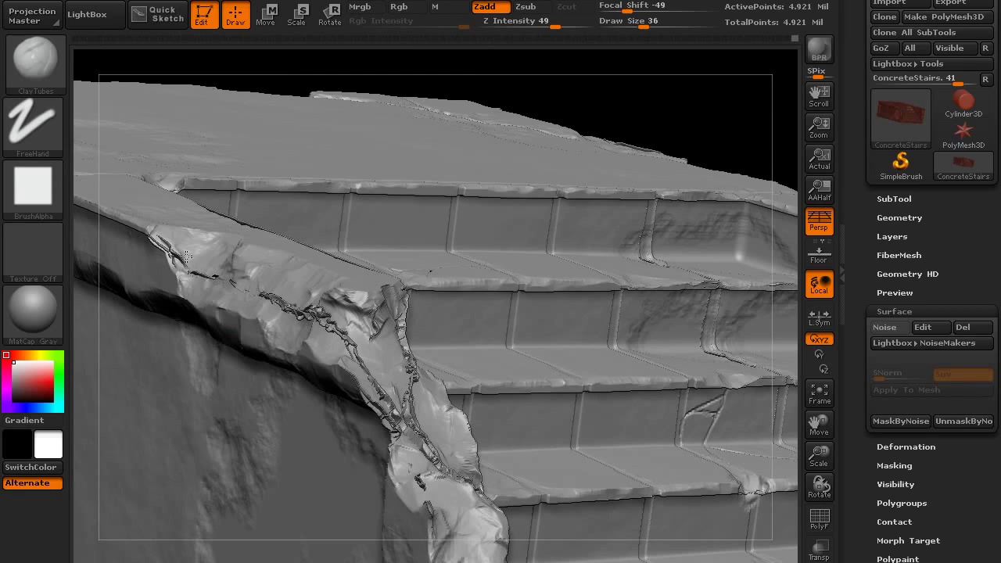
{"action": "mouse_move", "coordinate": [249, 292]}
{"action": "left_mouse_down"}
{"action": "mouse_move", "coordinate": [333, 328]}
{"action": "mouse_move", "coordinate": [425, 436]}
{"action": "left_mouse_up"}
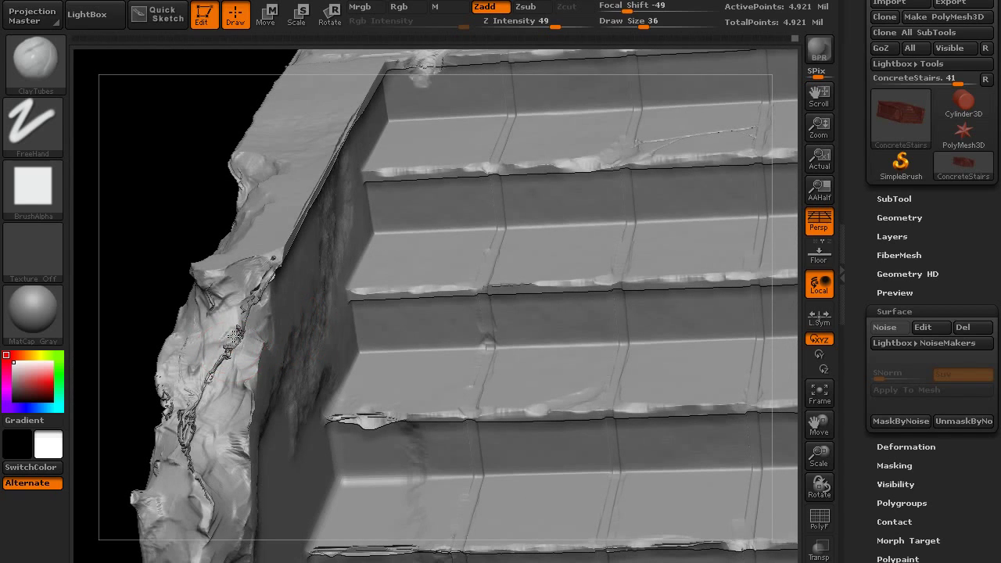
{"action": "mouse_move", "coordinate": [233, 335]}
{"action": "left_mouse_down"}
{"action": "mouse_move", "coordinate": [248, 316]}
{"action": "mouse_move", "coordinate": [186, 443]}
{"action": "mouse_move", "coordinate": [204, 427]}
{"action": "left_mouse_up"}
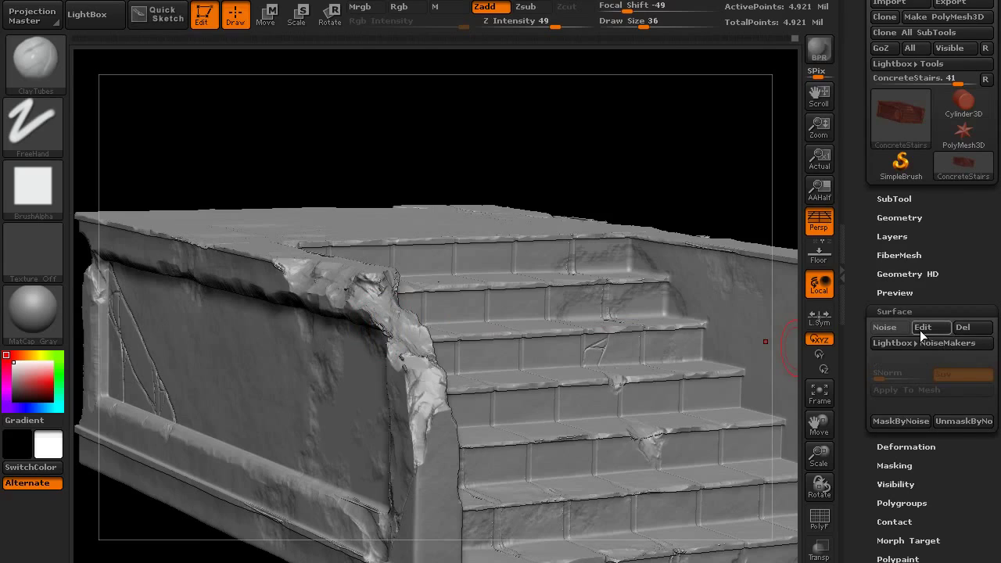
Step: Review the surface noise settings and preview for the stairs, and close them without making changes
{"action": "left_click", "coordinate": [922, 328]}
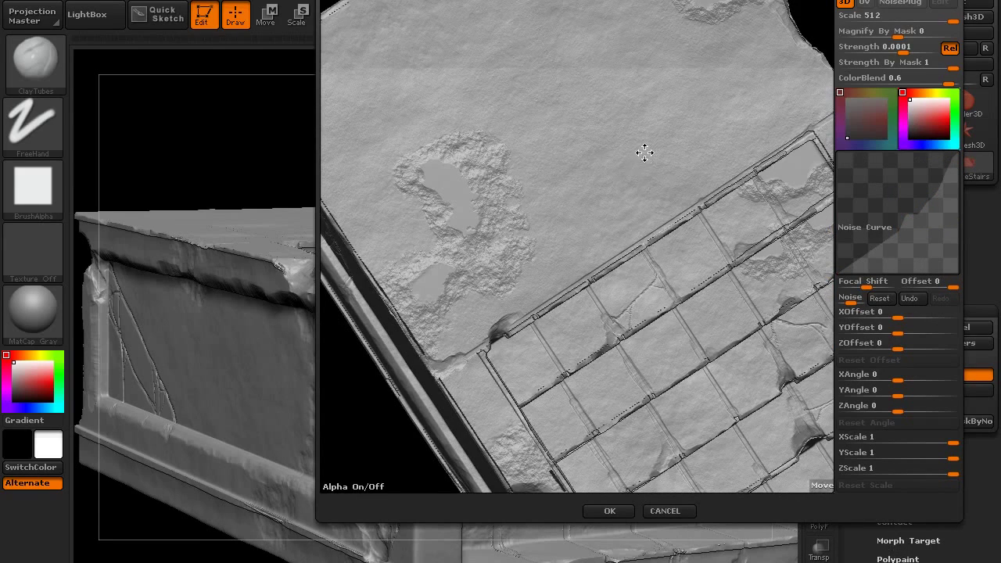
{"action": "left_click_drag", "start_coordinate": [644, 152], "coordinate": [790, 509]}
{"action": "left_click", "coordinate": [667, 512]}
Step: Fill the seam along the recessed side panel's edge beside the broken corner with ClayTubes and smooth it
{"action": "left_click_drag", "start_coordinate": [686, 193], "coordinate": [741, 314]}
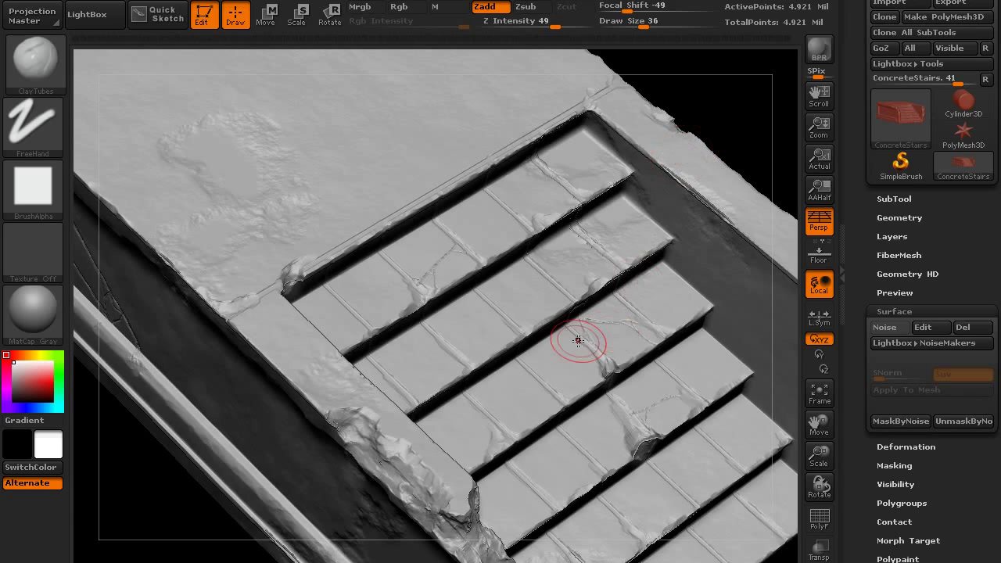
{"action": "left_click_drag", "start_coordinate": [211, 493], "coordinate": [548, 348]}
{"action": "left_click_drag", "start_coordinate": [430, 283], "coordinate": [463, 319]}
{"action": "left_click_drag", "start_coordinate": [433, 278], "coordinate": [485, 280]}
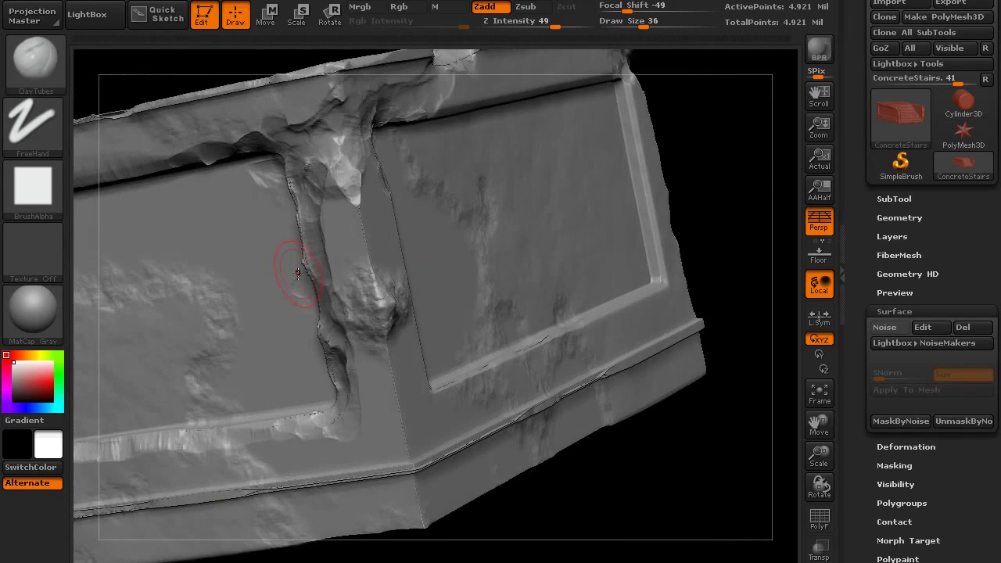
{"action": "mouse_move", "coordinate": [279, 283]}
{"action": "left_mouse_down"}
{"action": "mouse_move", "coordinate": [362, 236]}
{"action": "mouse_move", "coordinate": [308, 274]}
{"action": "mouse_move", "coordinate": [367, 274]}
{"action": "mouse_move", "coordinate": [375, 336]}
{"action": "left_mouse_up"}
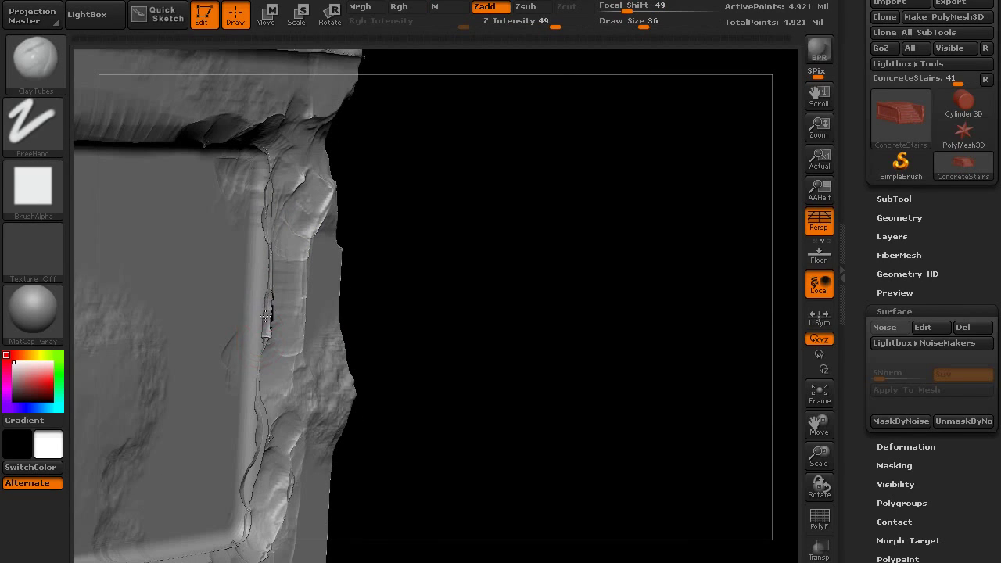
{"action": "key", "text": "shift"}
{"action": "left_click_drag", "start_coordinate": [265, 228], "coordinate": [274, 201], "text": "shift"}
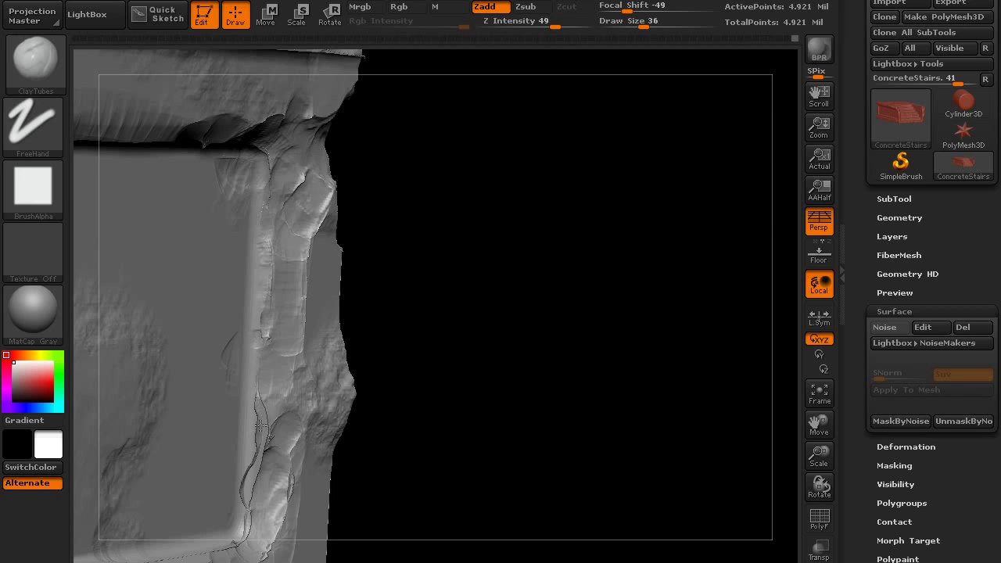
{"action": "key", "text": "f"}
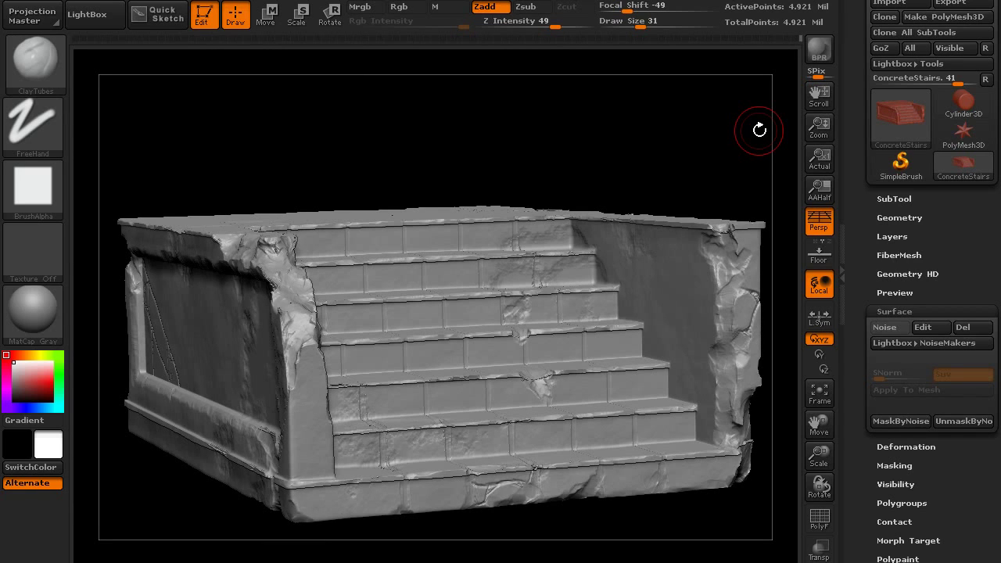
Step: Examine the noise texture on the stairs' top surface, steps and cracked side wall from several angles
{"action": "mouse_move", "coordinate": [692, 136]}
{"action": "left_mouse_down"}
{"action": "mouse_move", "coordinate": [709, 134]}
{"action": "mouse_move", "coordinate": [674, 130]}
{"action": "mouse_move", "coordinate": [670, 164]}
{"action": "mouse_move", "coordinate": [701, 172]}
{"action": "mouse_move", "coordinate": [500, 148]}
{"action": "left_mouse_up"}
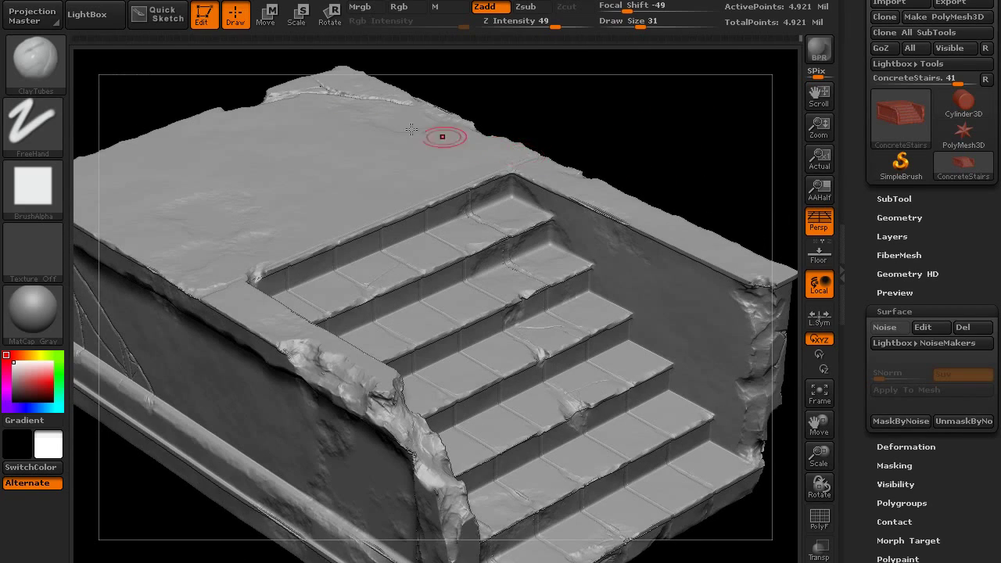
{"action": "left_click_drag", "start_coordinate": [588, 132], "coordinate": [547, 158]}
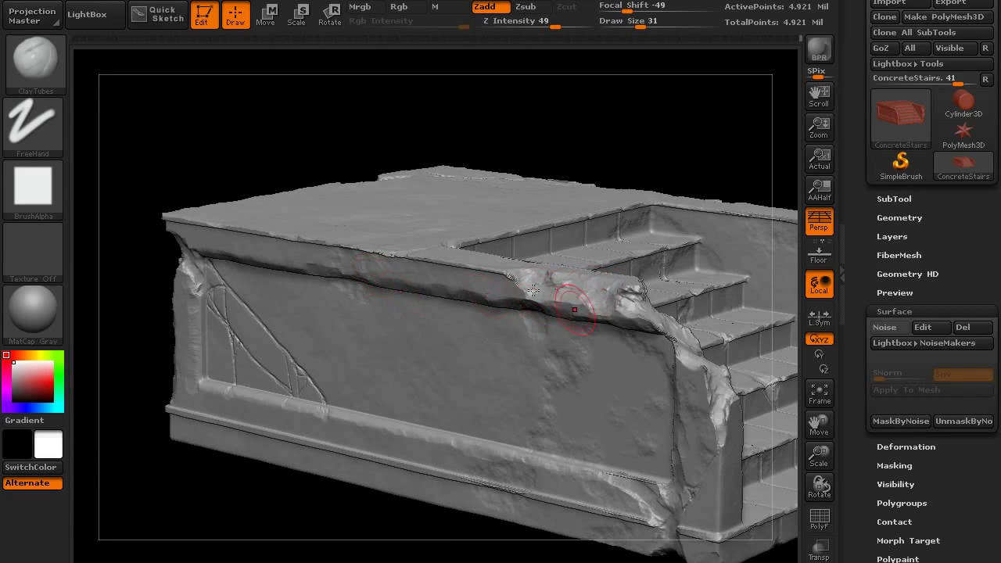
{"action": "left_click_drag", "start_coordinate": [183, 144], "coordinate": [229, 135]}
{"action": "left_click_drag", "start_coordinate": [501, 149], "coordinate": [458, 139]}
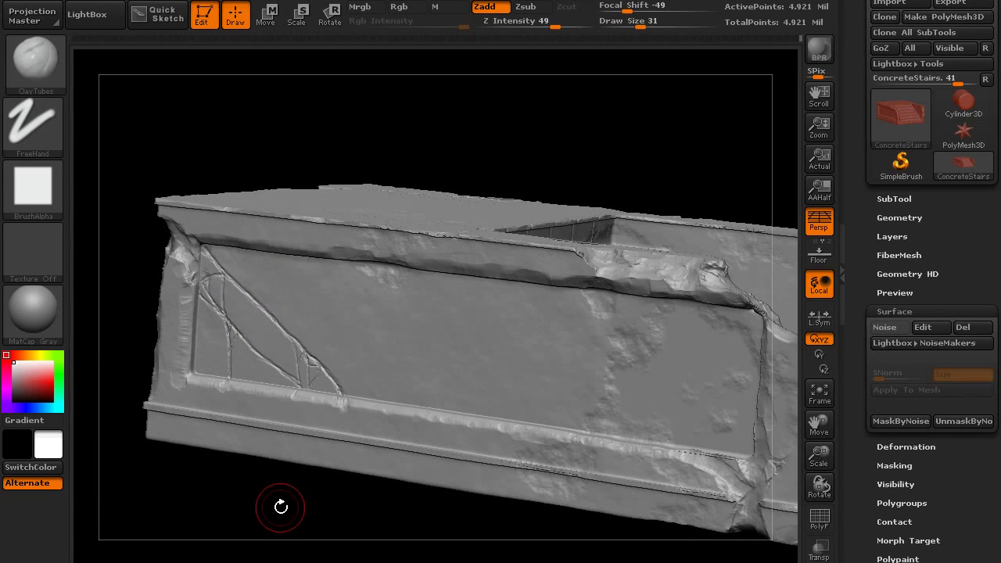
{"action": "left_click_drag", "start_coordinate": [279, 505], "coordinate": [241, 518]}
{"action": "left_click_drag", "start_coordinate": [197, 425], "coordinate": [240, 395]}
{"action": "left_click_drag", "start_coordinate": [301, 168], "coordinate": [469, 140]}
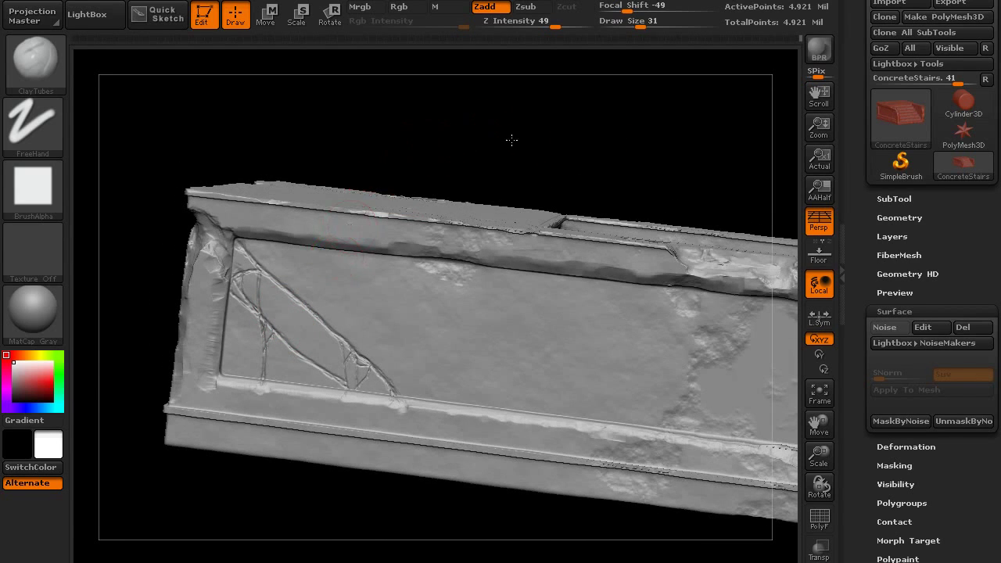
{"action": "mouse_move", "coordinate": [610, 126]}
{"action": "left_mouse_down"}
{"action": "mouse_move", "coordinate": [553, 139]}
{"action": "mouse_move", "coordinate": [648, 134]}
{"action": "mouse_move", "coordinate": [606, 122]}
{"action": "left_mouse_up"}
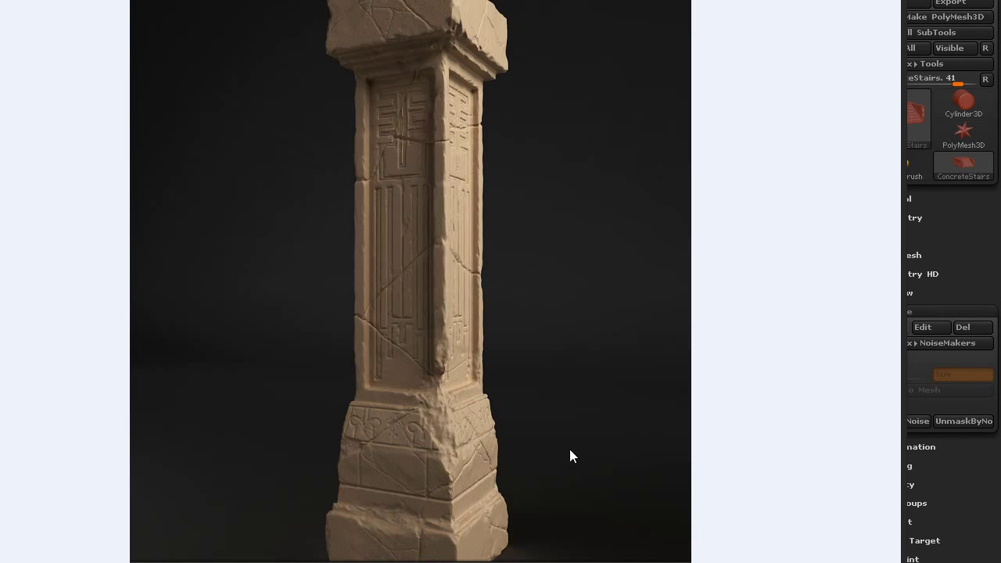
Step: Switch to the reference image viewer and examine the cracks and chipped edges on the carved stone pillar
{"action": "scroll", "coordinate": [569, 449], "scroll_direction": "up", "scroll_amount": 3}
{"action": "left_click_drag", "start_coordinate": [569, 449], "coordinate": [569, 371]}
{"action": "scroll", "coordinate": [569, 374], "scroll_direction": "up", "scroll_amount": 1}
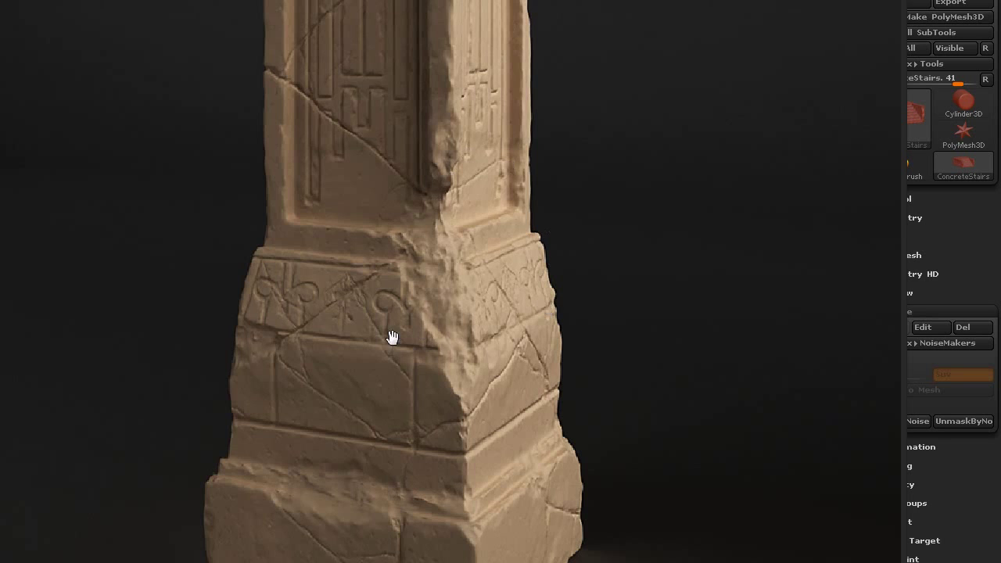
{"action": "scroll", "coordinate": [451, 370], "scroll_direction": "down", "scroll_amount": 1}
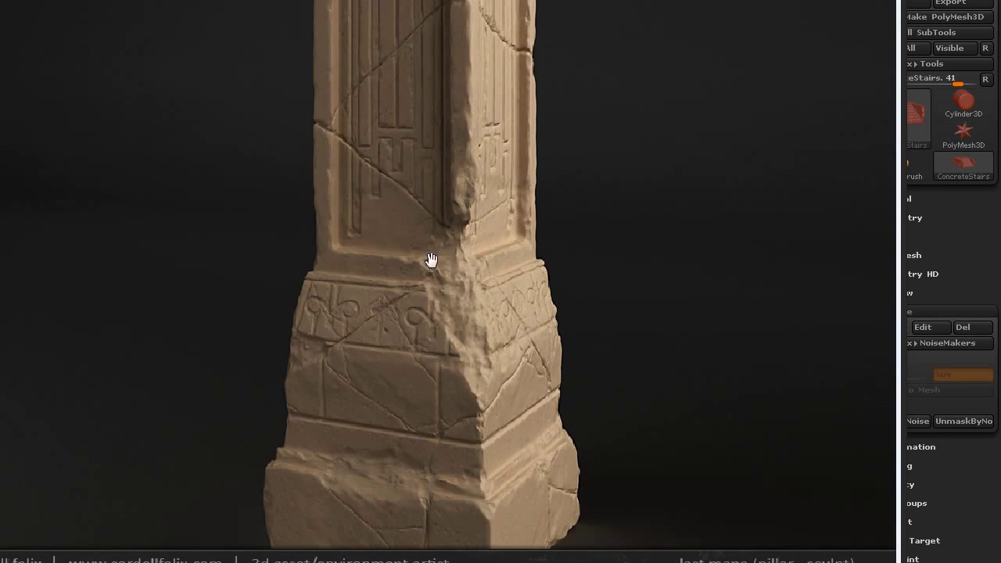
{"action": "left_click_drag", "start_coordinate": [460, 227], "coordinate": [443, 311]}
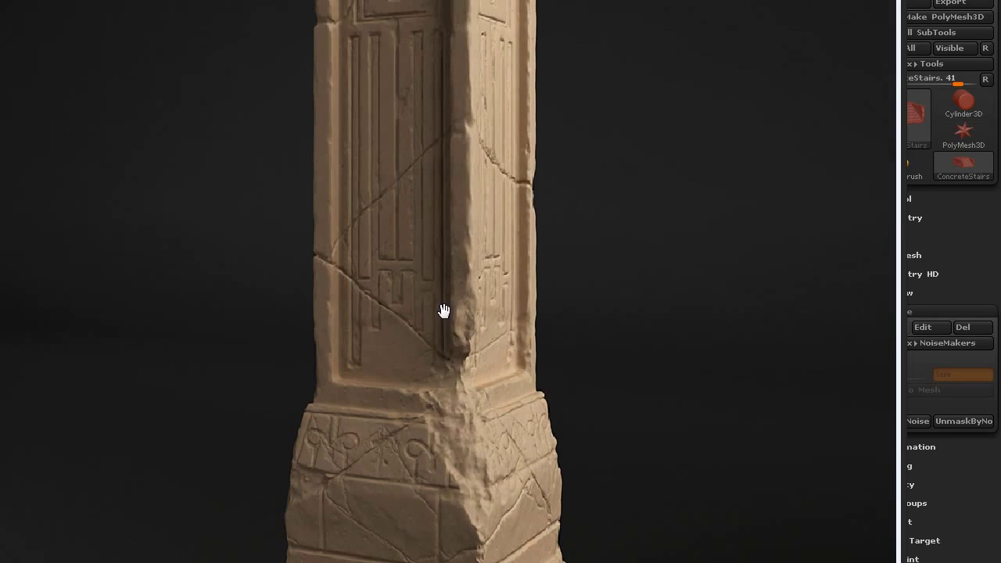
{"action": "left_click_drag", "start_coordinate": [448, 174], "coordinate": [442, 155]}
{"action": "left_click_drag", "start_coordinate": [454, 324], "coordinate": [465, 260]}
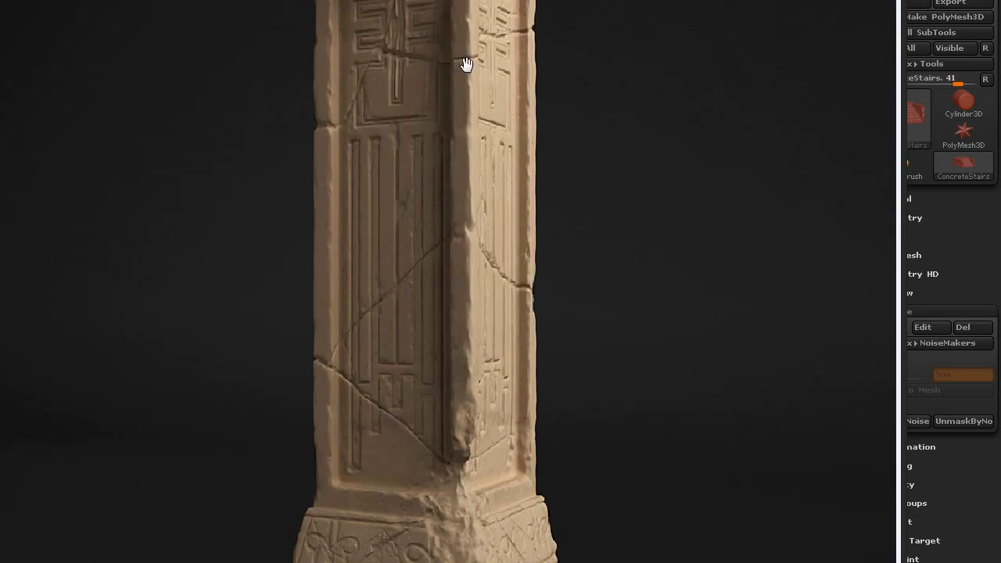
Step: Examine the reference images of the cracked ornamental stone slabs and the weathered archway column
{"action": "key", "text": "Right"}
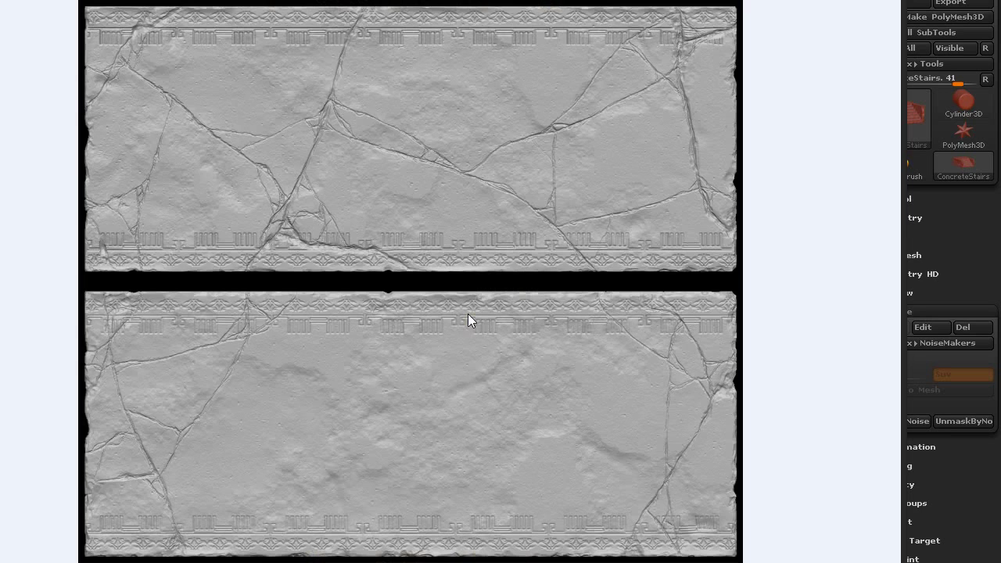
{"action": "scroll", "coordinate": [403, 315], "scroll_direction": "up", "scroll_amount": 3}
{"action": "left_click_drag", "start_coordinate": [426, 176], "coordinate": [463, 303]}
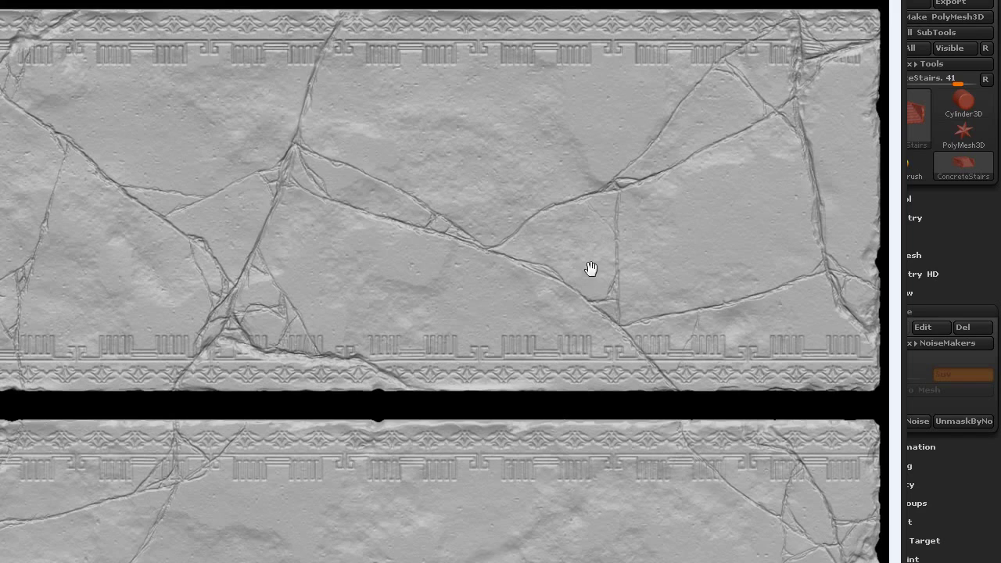
{"action": "left_click_drag", "start_coordinate": [512, 458], "coordinate": [524, 212]}
{"action": "scroll", "coordinate": [468, 312], "scroll_direction": "down", "scroll_amount": 1}
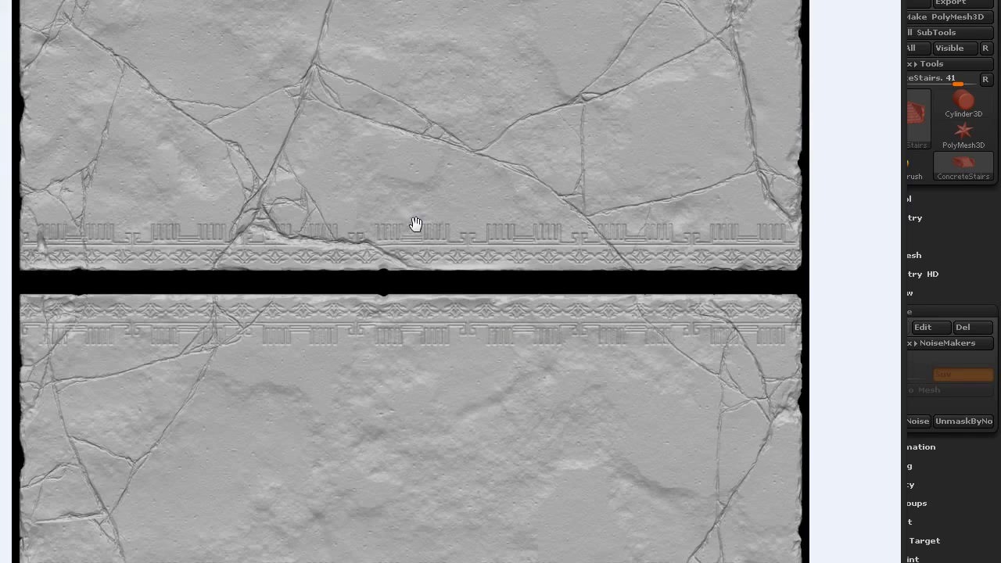
{"action": "left_click_drag", "start_coordinate": [396, 158], "coordinate": [403, 233]}
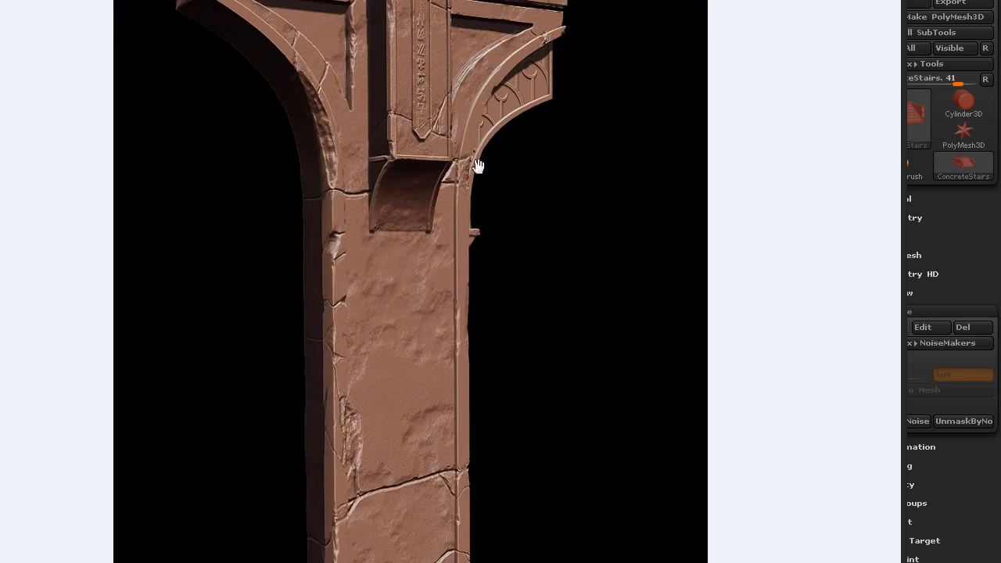
{"action": "scroll", "coordinate": [477, 312], "scroll_direction": "up", "scroll_amount": 1}
{"action": "left_click_drag", "start_coordinate": [486, 323], "coordinate": [485, 247]}
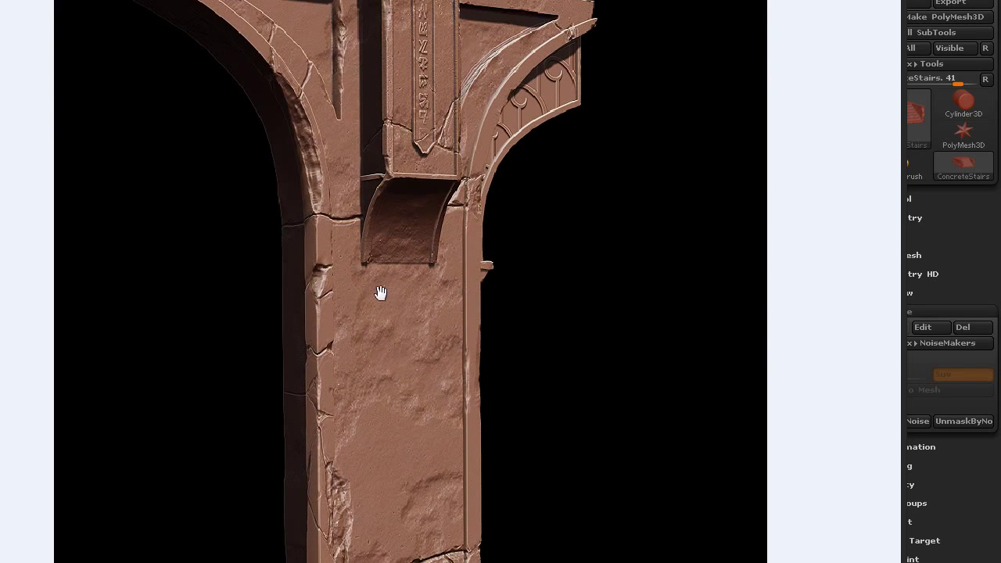